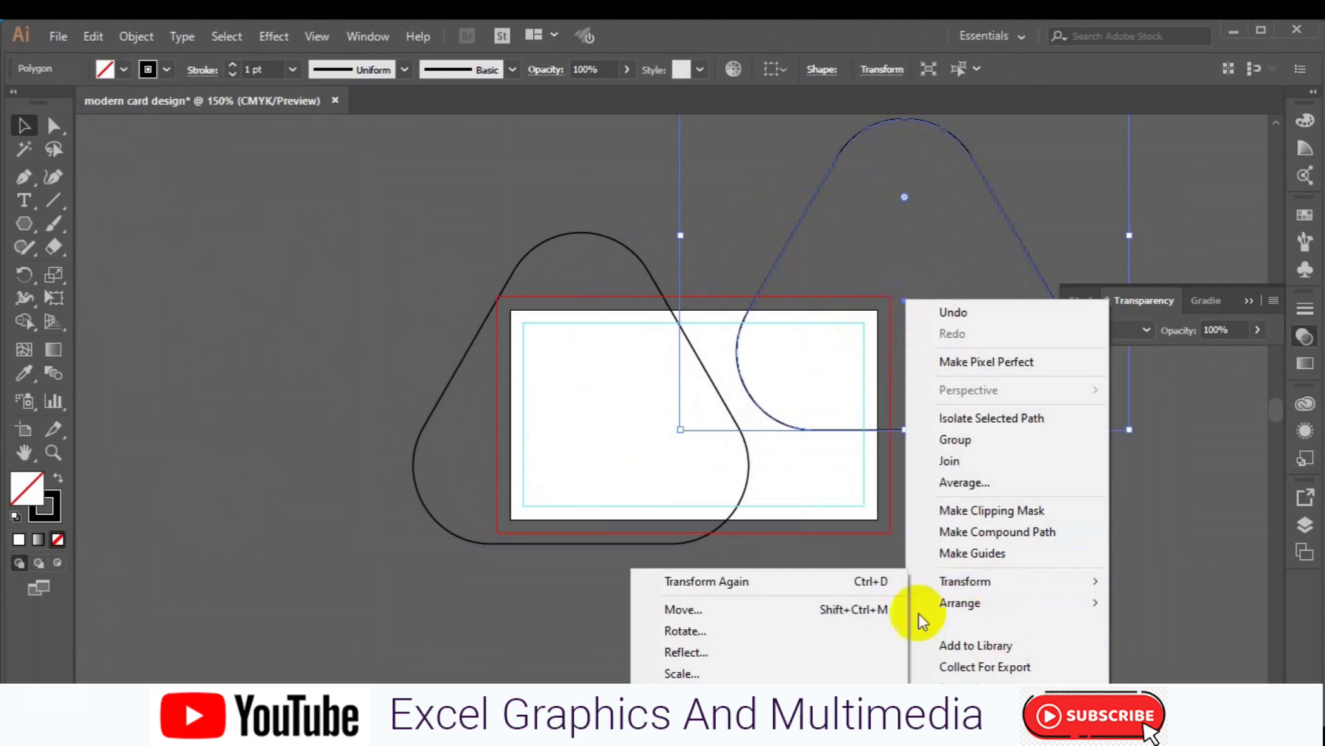
# - Reflect the copied triangle across the horizontal axis so it points downward
pyautogui.click(823, 650)
pyautogui.click(832, 554)
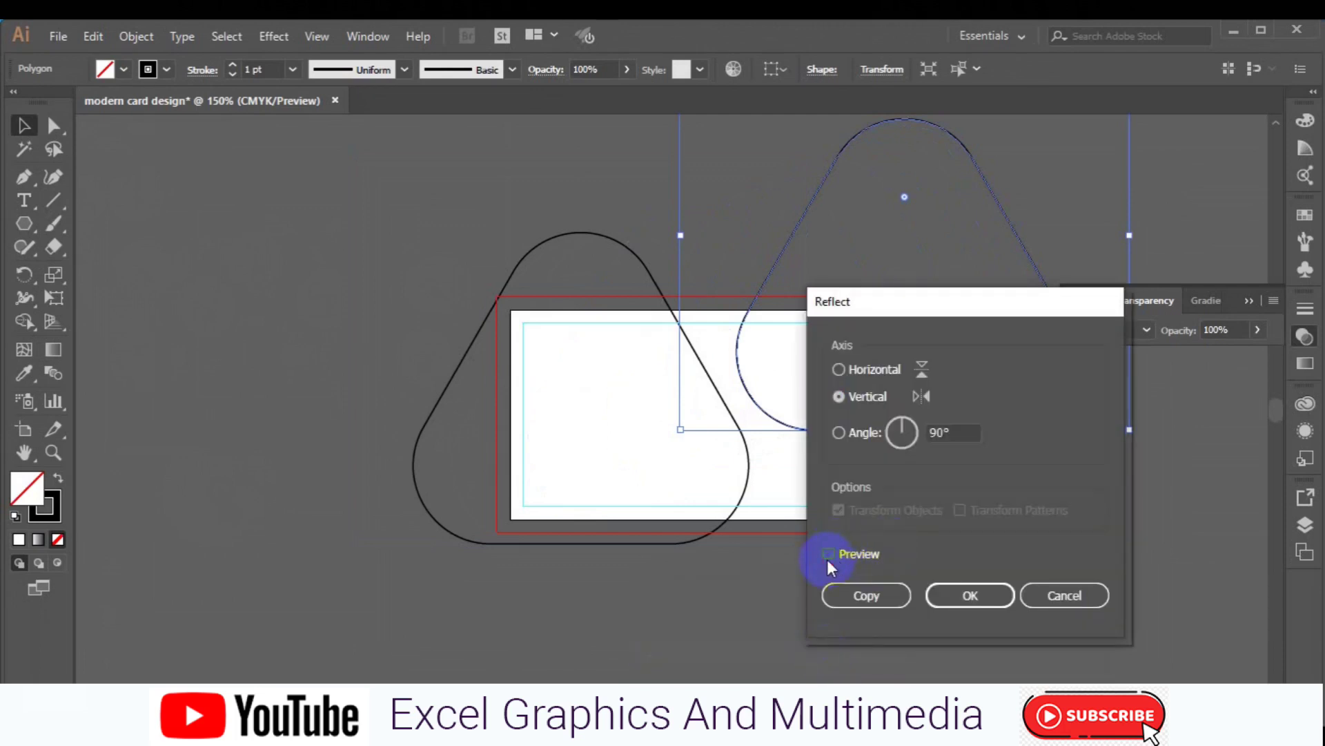
pyautogui.click(840, 371)
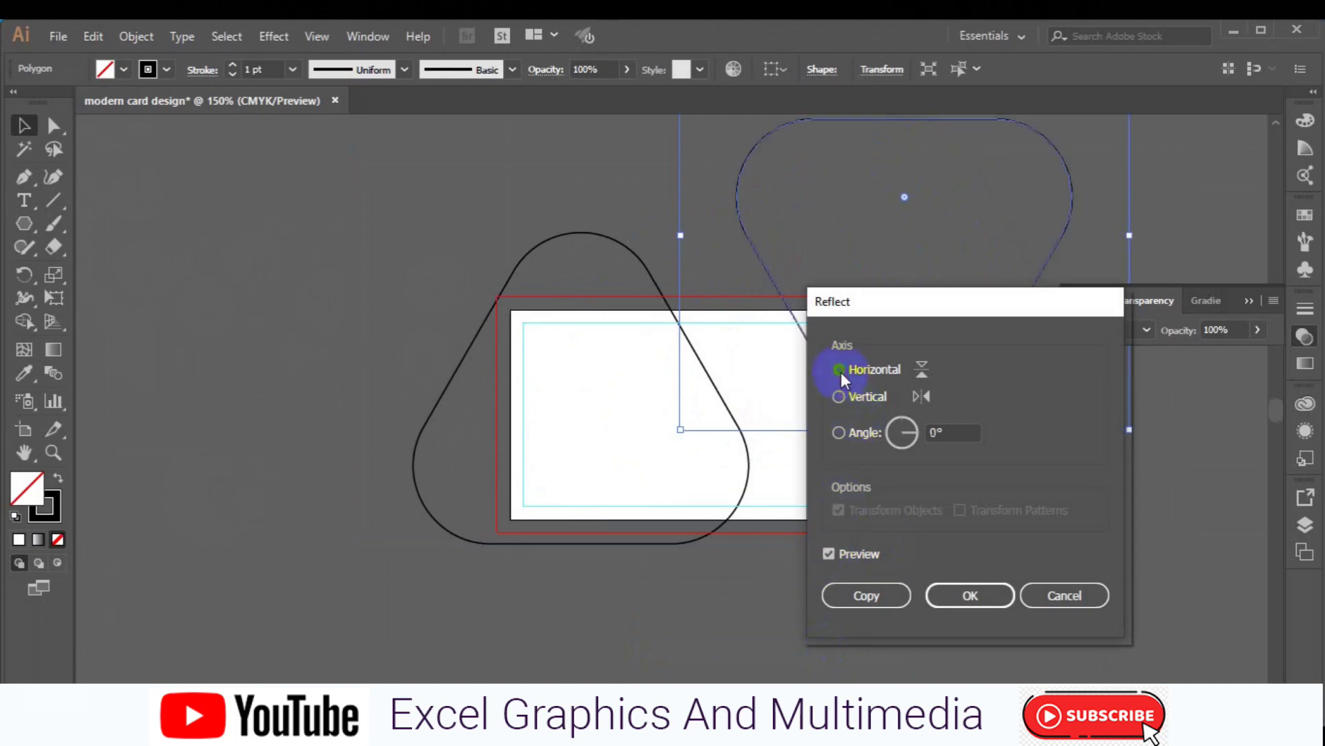
pyautogui.click(971, 596)
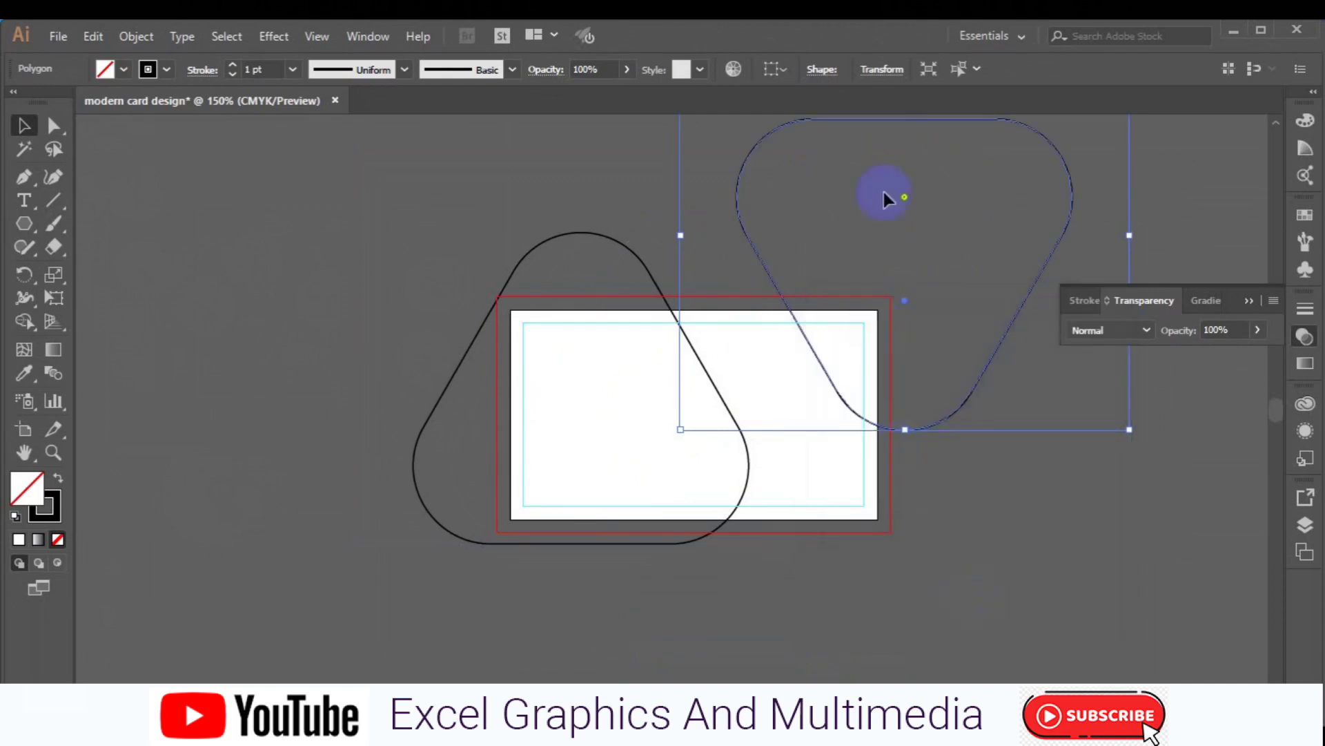
# - Move the flipped triangle down and slightly left so it overlaps the card's right side
pyautogui.moveTo(908, 259); pyautogui.dragTo(936, 381)
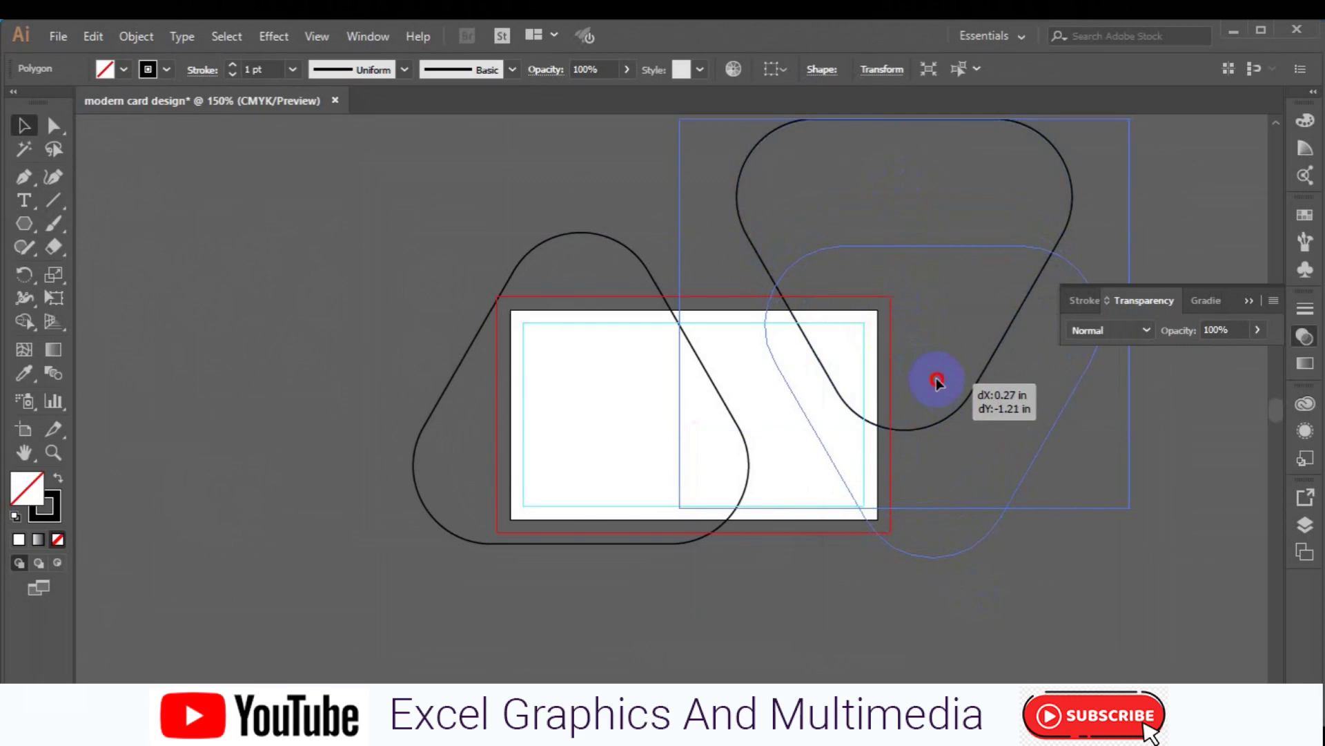
pyautogui.moveTo(937, 381); pyautogui.dragTo(920, 378)
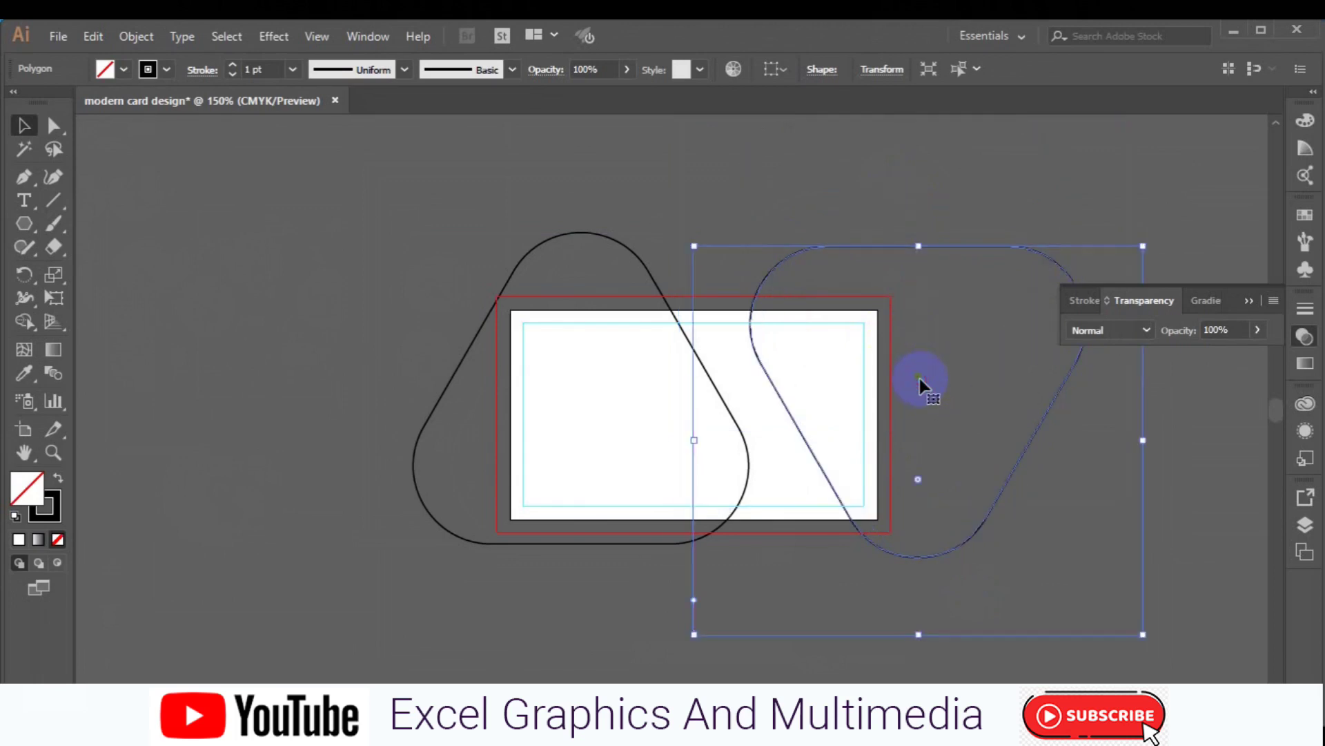
pyautogui.click(290, 471)
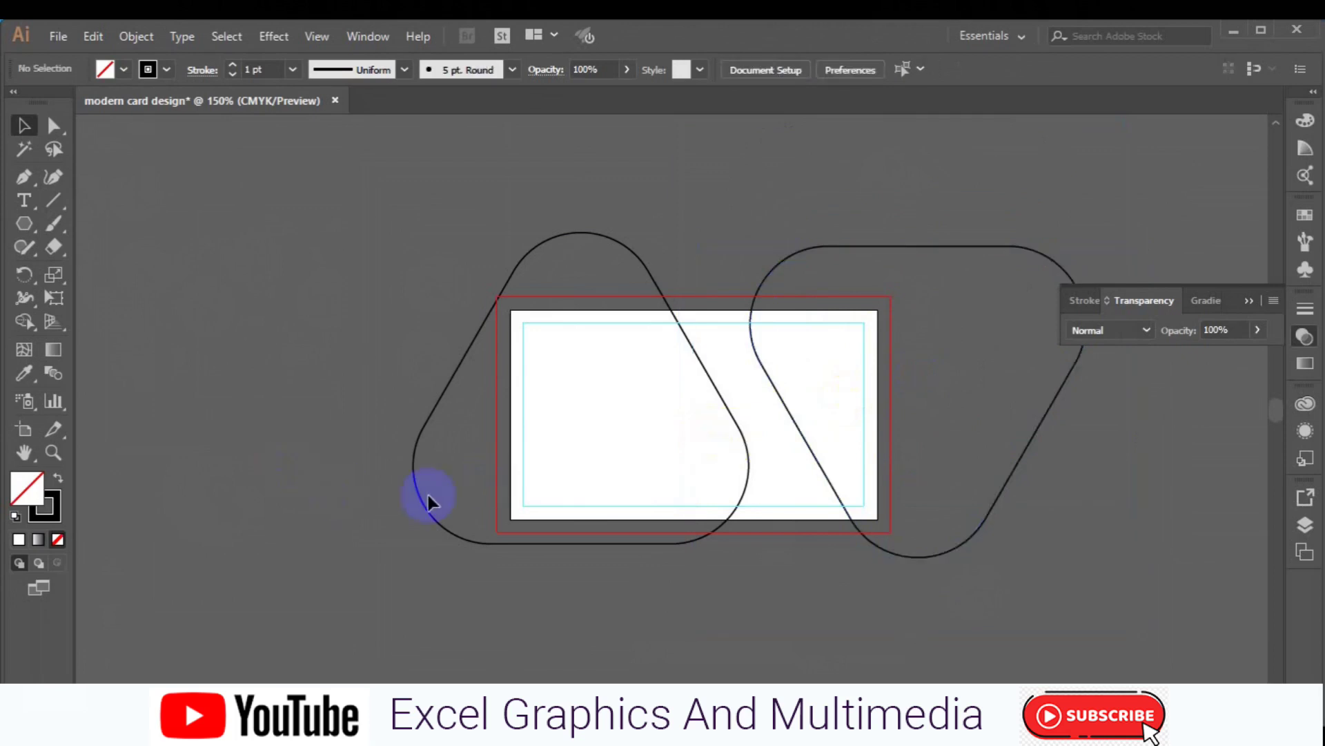
# - Top-align both triangles and nudge them one step left
pyautogui.click(964, 547)
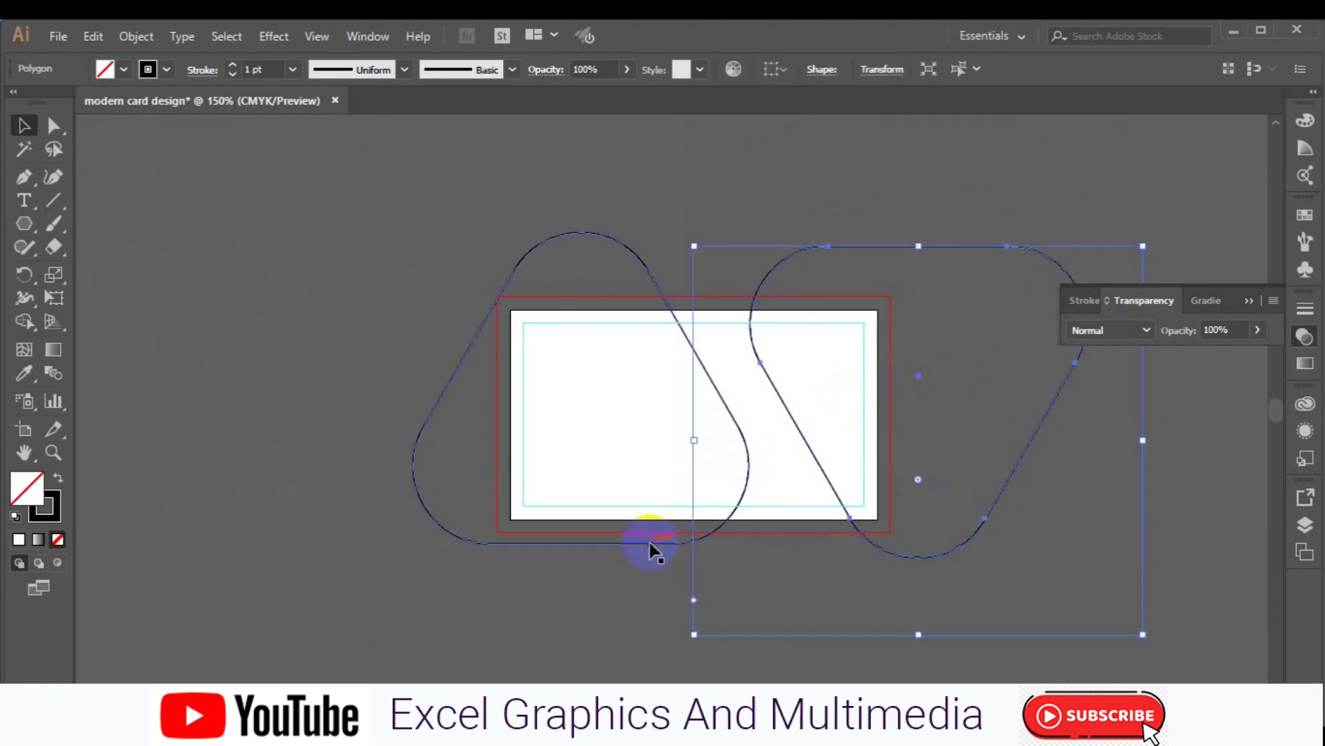
pyautogui.keyDown('shift'); pyautogui.click(654, 544); pyautogui.keyUp('shift')
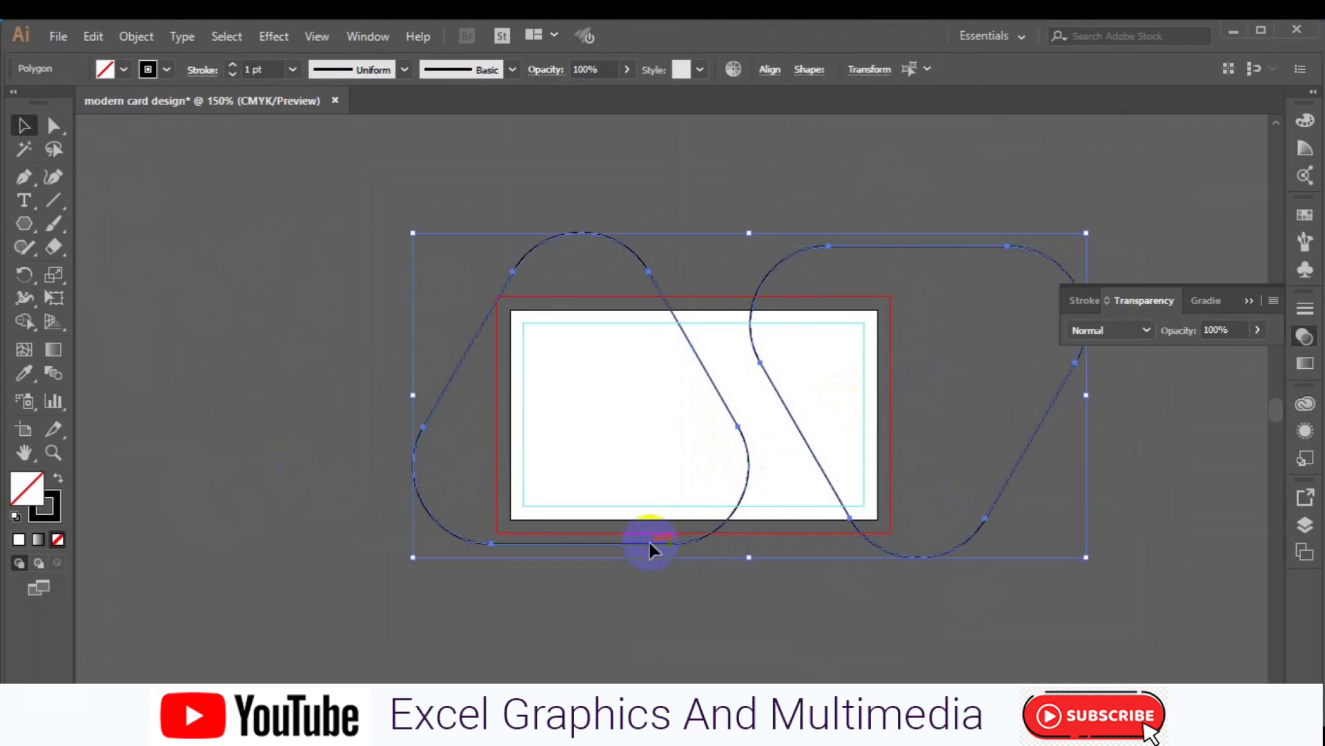
pyautogui.click(773, 72)
pyautogui.click(691, 120)
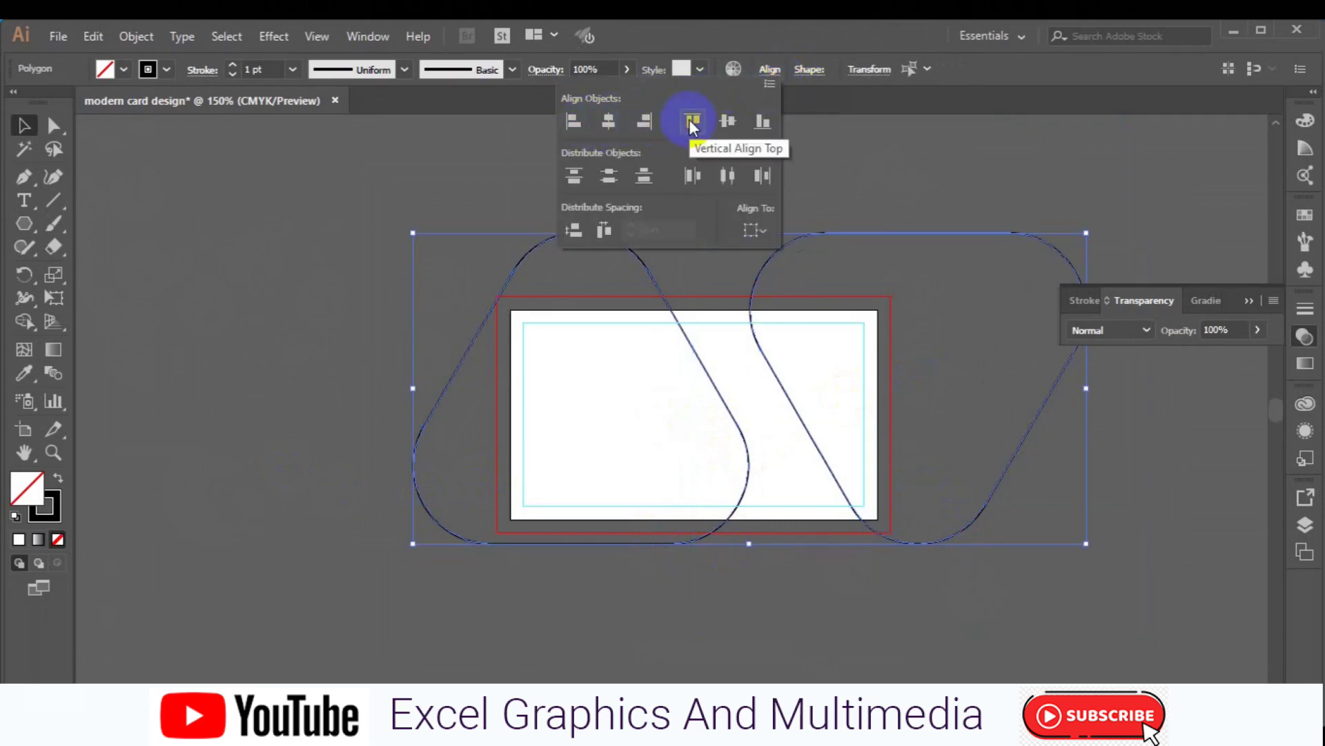
pyautogui.press('Left')
pyautogui.press('Left')
pyautogui.press('Left')
pyautogui.press('Left')
pyautogui.press('Left')
pyautogui.press('Left')
pyautogui.press('Left')
pyautogui.press('Left')
pyautogui.press('Left')
pyautogui.press('Left')
pyautogui.press('Left')
pyautogui.press('Left')
pyautogui.press('Left')
pyautogui.press('Left')
pyautogui.press('Left')
pyautogui.press('Left')
pyautogui.press('Left')
pyautogui.press('Left')
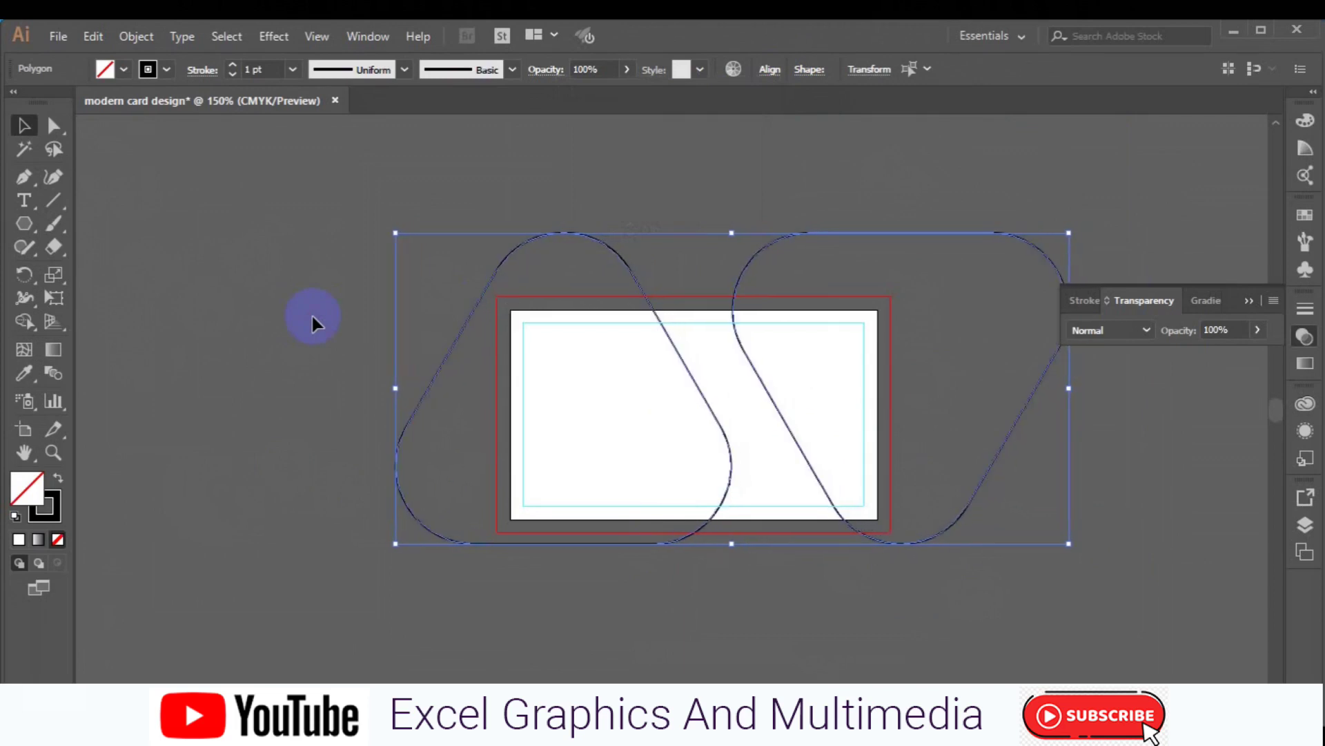
# - Round all corners of both triangles further, to 0.79 in
pyautogui.click(54, 125)
pyautogui.moveTo(563, 312); pyautogui.dragTo(573, 328)
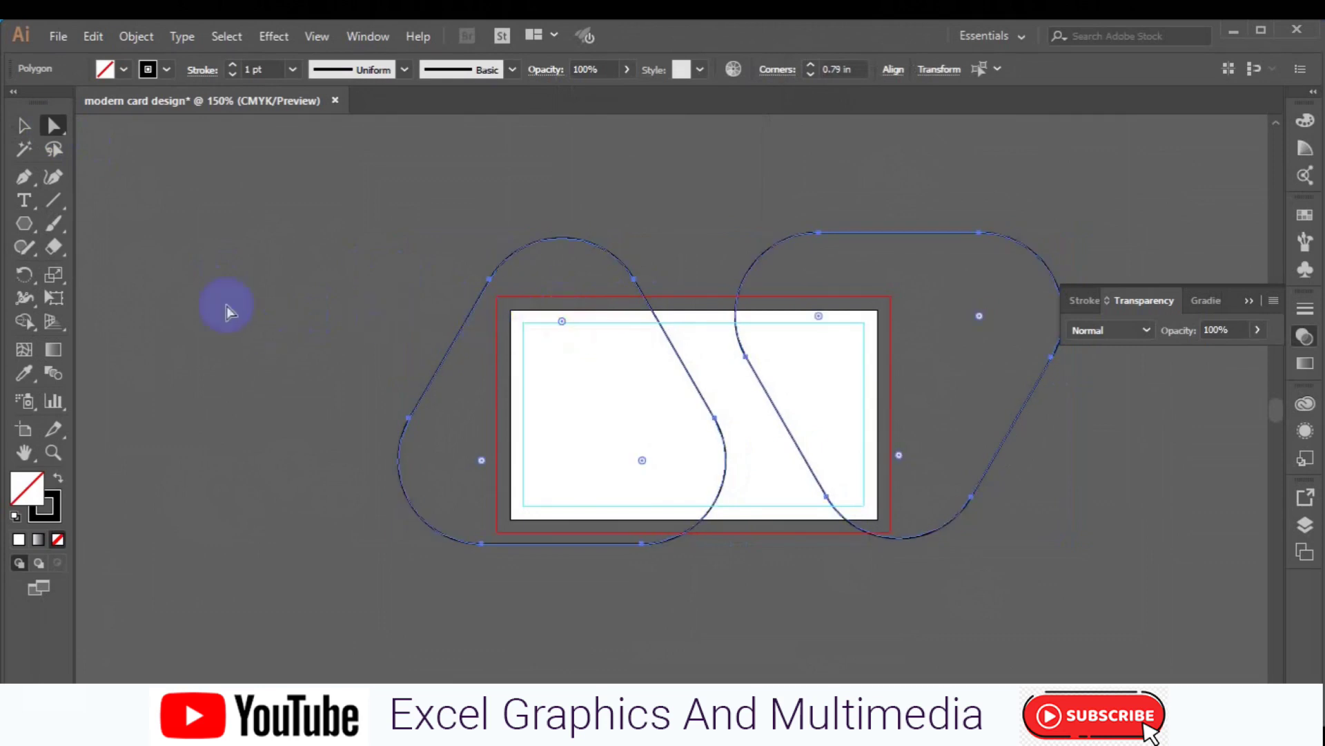
pyautogui.click(23, 127)
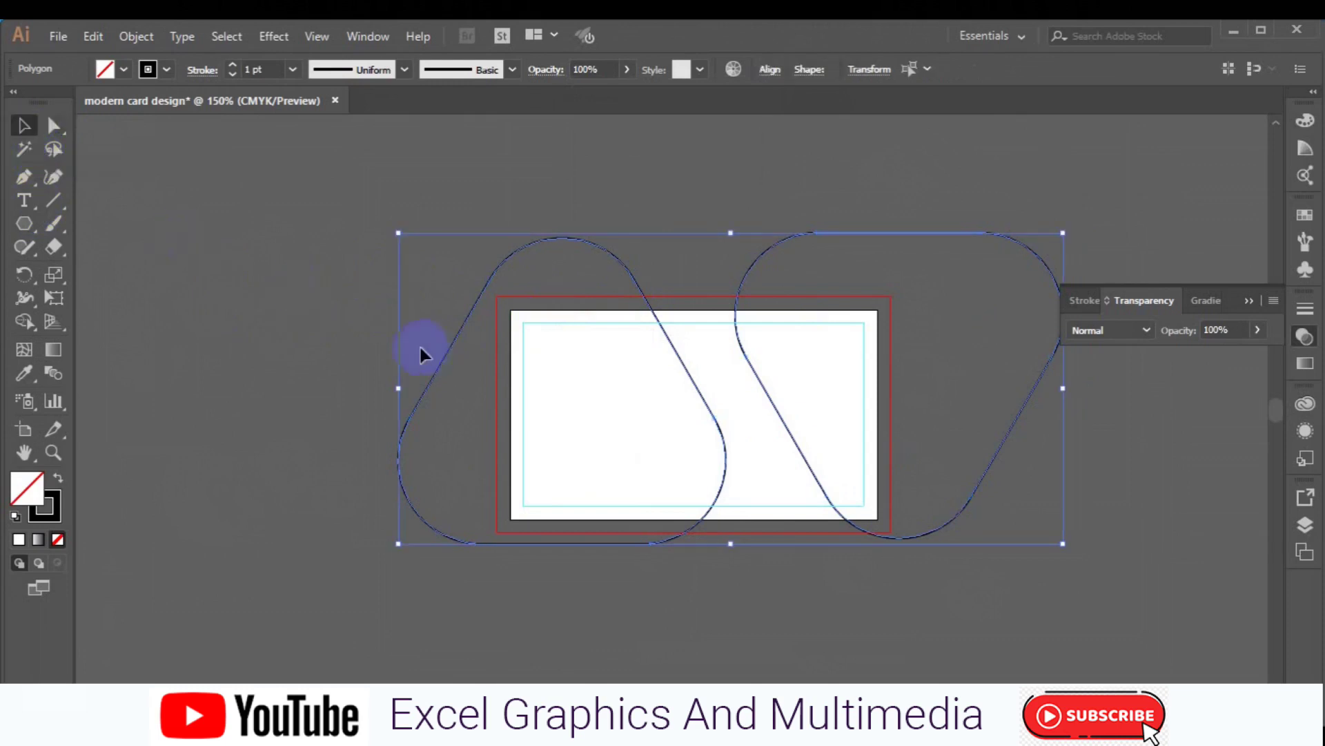
pyautogui.click(269, 354)
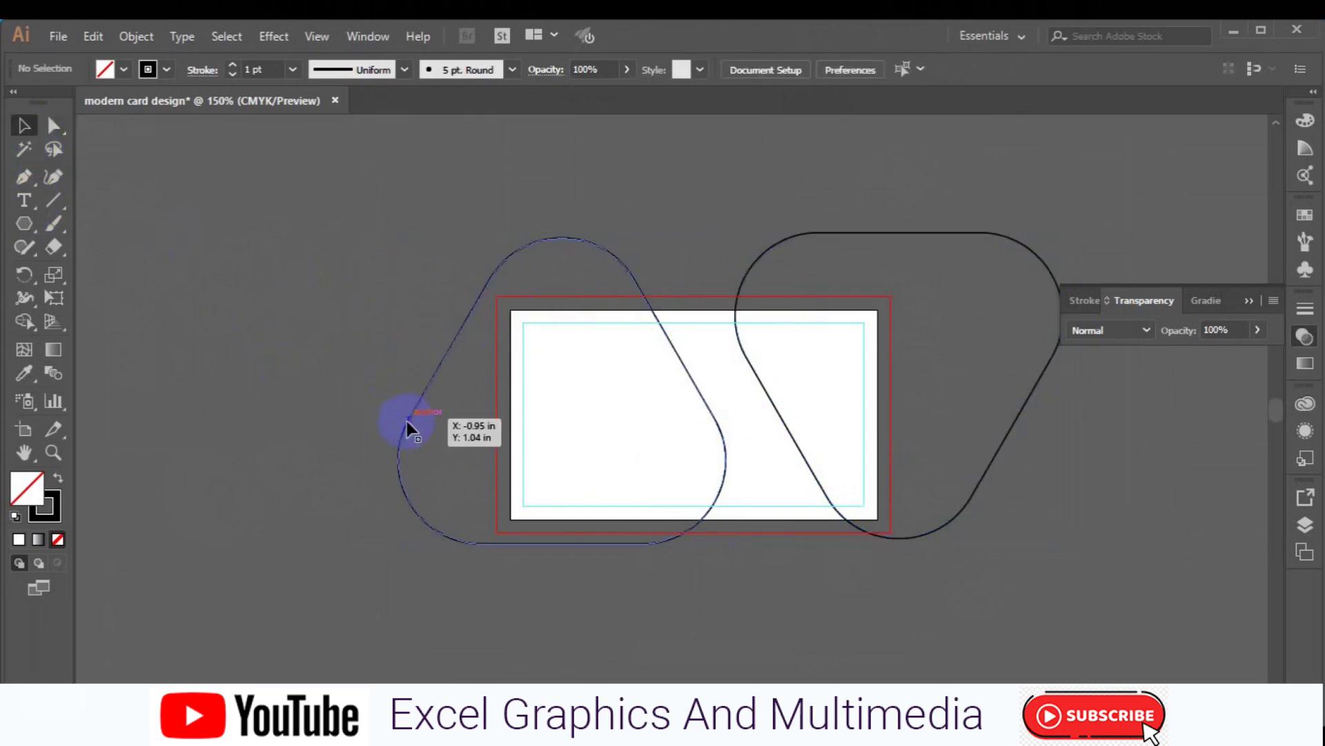
# - Shift the left triangle slightly right, then vertically center both triangles on each other
pyautogui.click(407, 421)
pyautogui.press('Right')
pyautogui.press('Right')
pyautogui.press('Right')
pyautogui.press('Right')
pyautogui.press('Right')
pyautogui.press('Right')
pyautogui.press('Right')
pyautogui.press('Right')
pyautogui.press('Right')
pyautogui.press('Right')
pyautogui.press('Right')
pyautogui.press('Right')
pyautogui.press('Right')
pyautogui.press('Right')
pyautogui.press('Right')
pyautogui.press('Right')
pyautogui.press('Right')
pyautogui.press('Right')
pyautogui.press('Right')
pyautogui.press('Right')
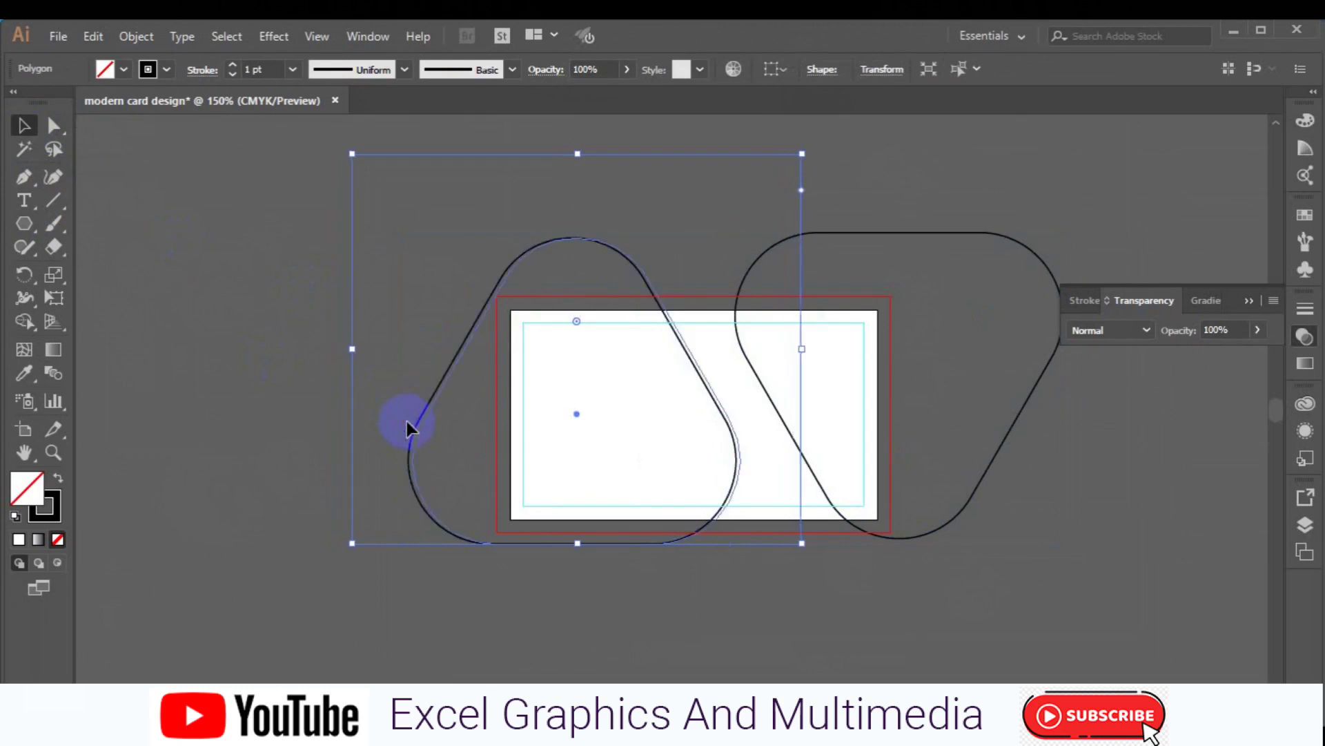
pyautogui.press('Right')
pyautogui.press('Right')
pyautogui.press('Right')
pyautogui.press('Right')
pyautogui.press('Right')
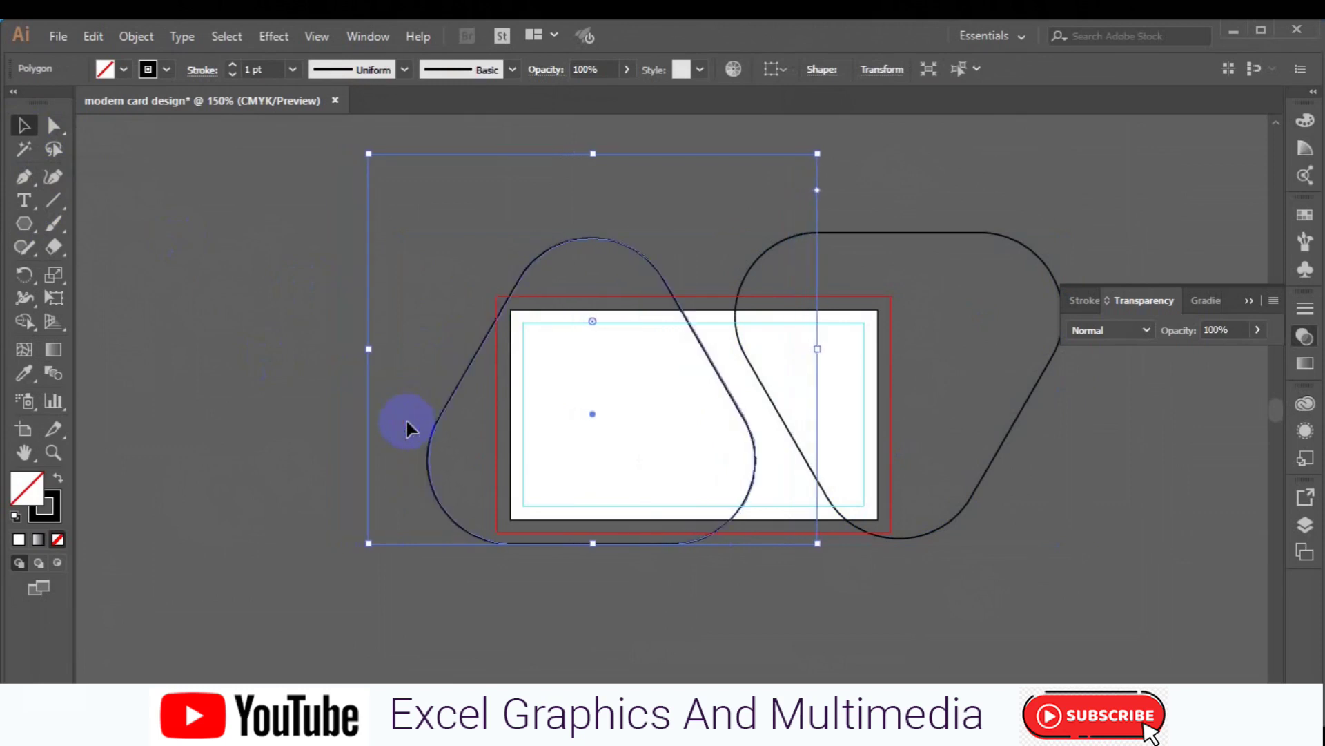
pyautogui.press('Left')
pyautogui.press('Left')
pyautogui.press('Left')
pyautogui.press('Left')
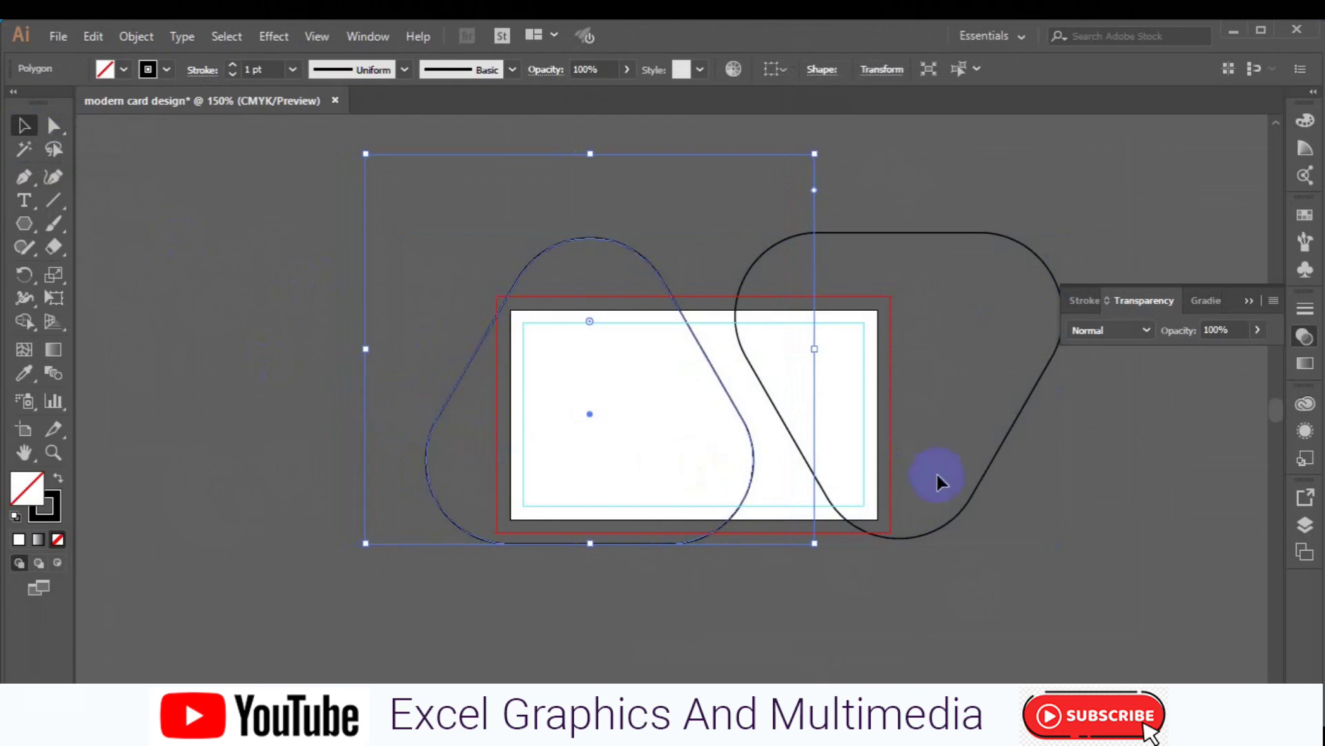
pyautogui.keyDown('shift'); pyautogui.click(947, 520); pyautogui.keyUp('shift')
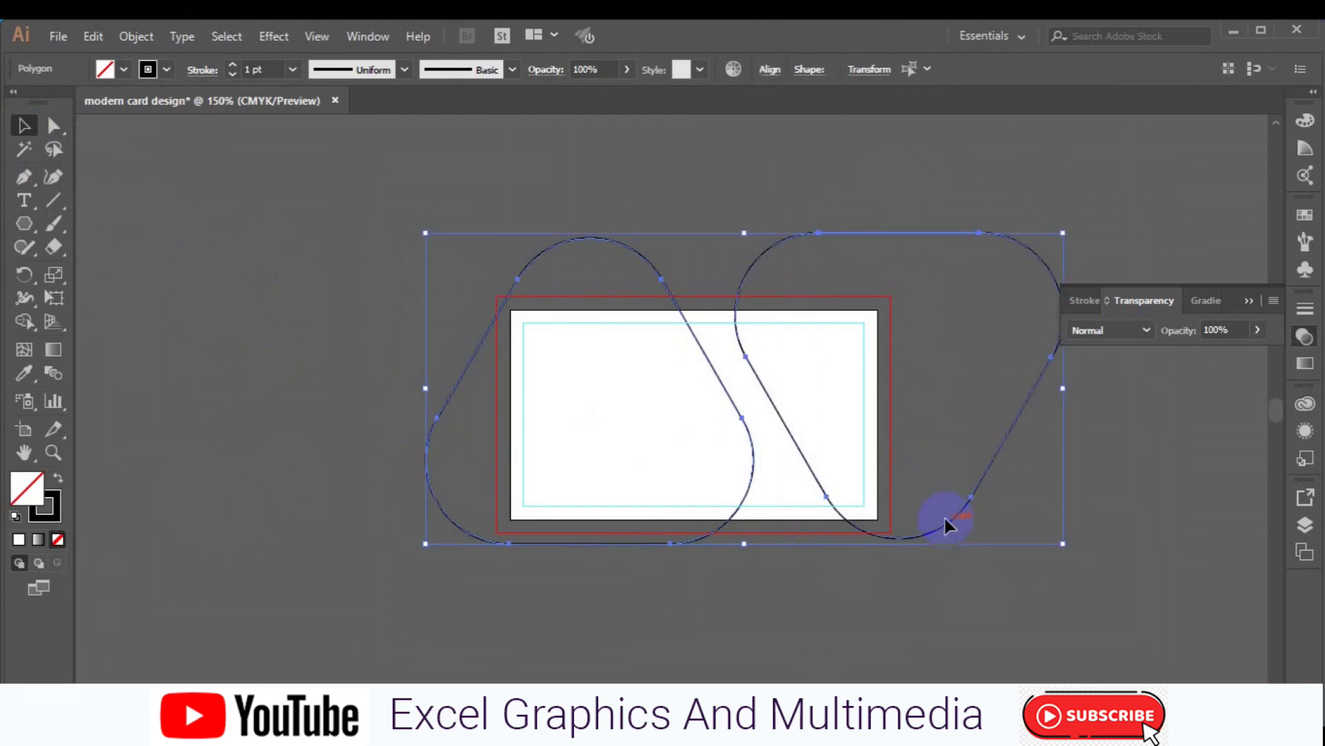
pyautogui.click(769, 71)
pyautogui.click(727, 123)
# - Nudge the right triangle and then the left triangle one step left
pyautogui.click(312, 326)
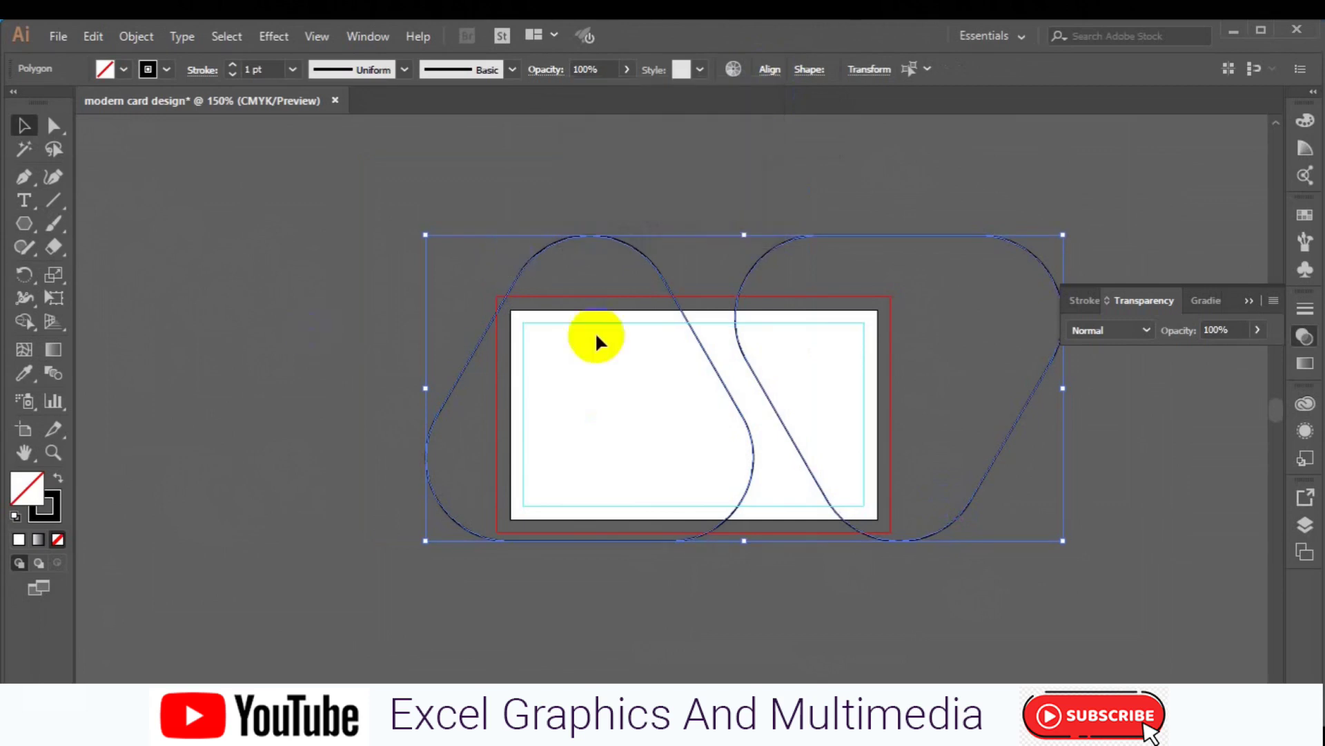
pyautogui.click(764, 206)
pyautogui.click(767, 397)
pyautogui.press('Left')
pyautogui.press('Left')
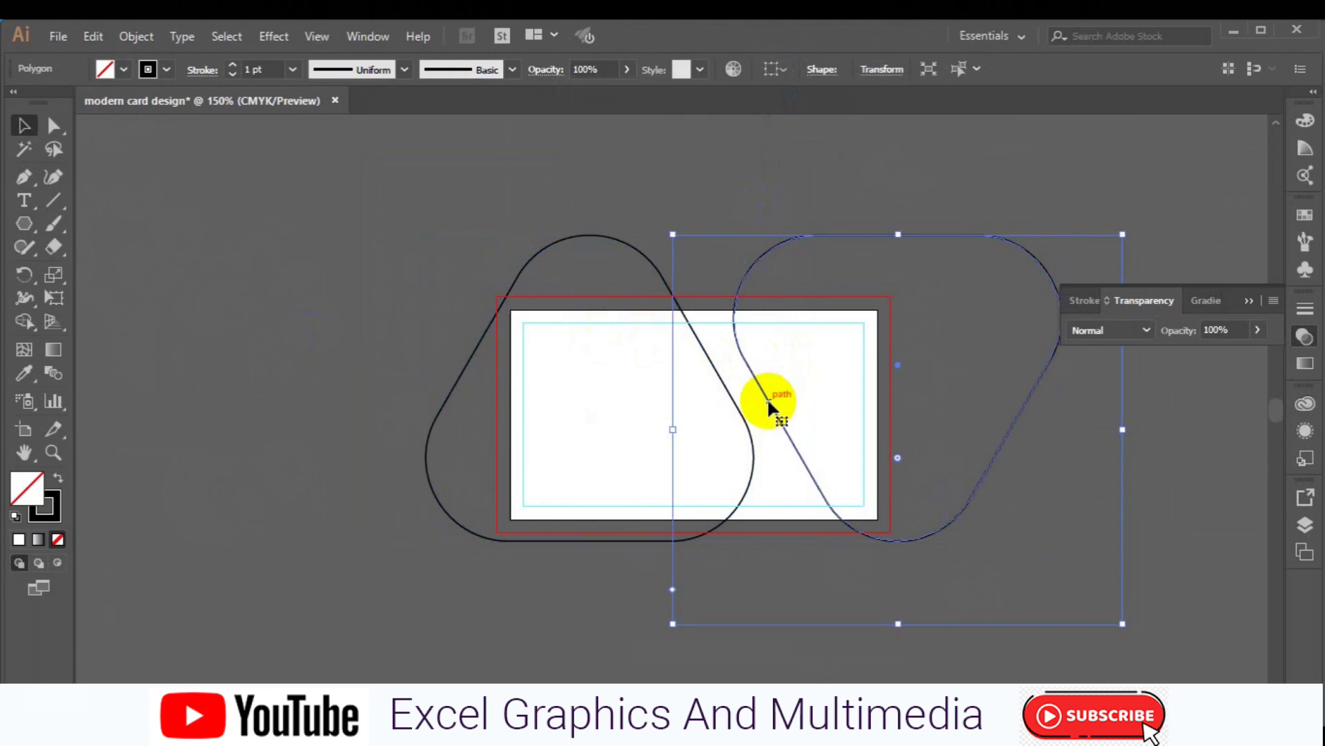
pyautogui.click(767, 693)
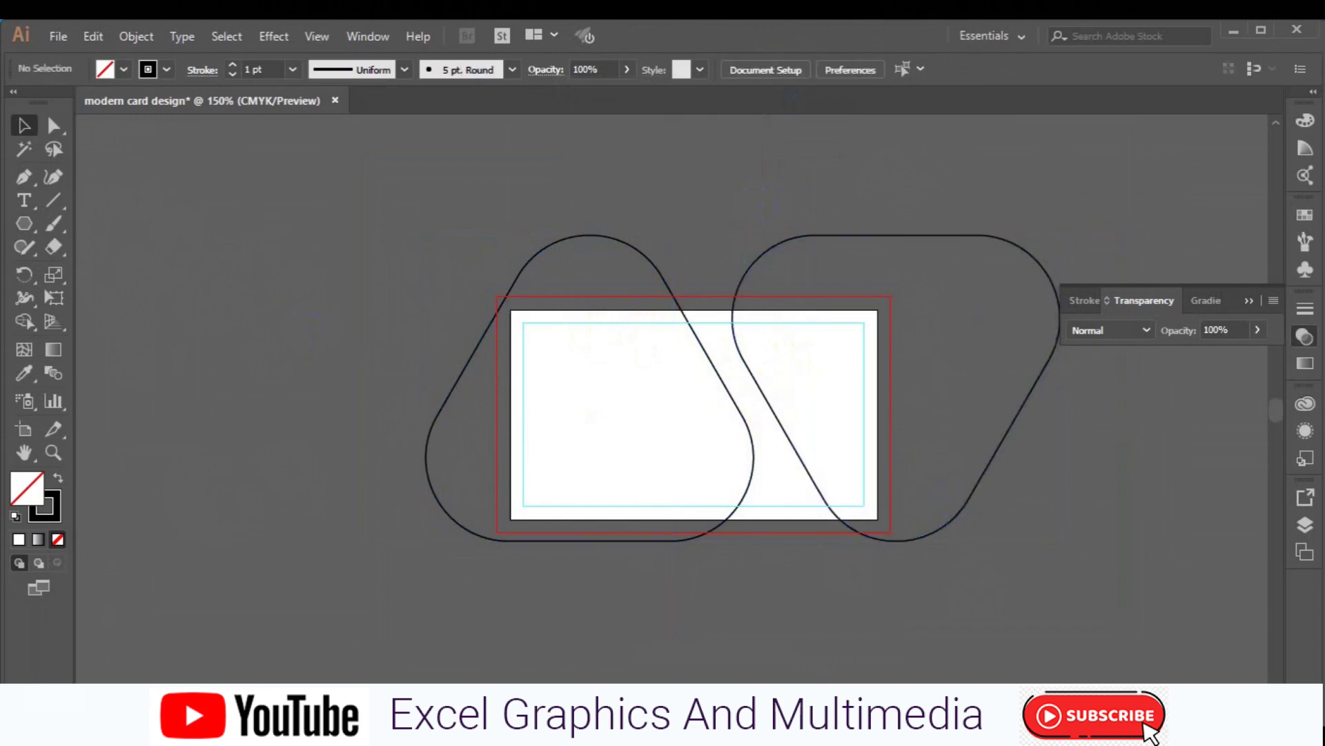
pyautogui.click(453, 393)
pyautogui.press('Left')
pyautogui.press('Left')
pyautogui.press('Left')
pyautogui.press('Left')
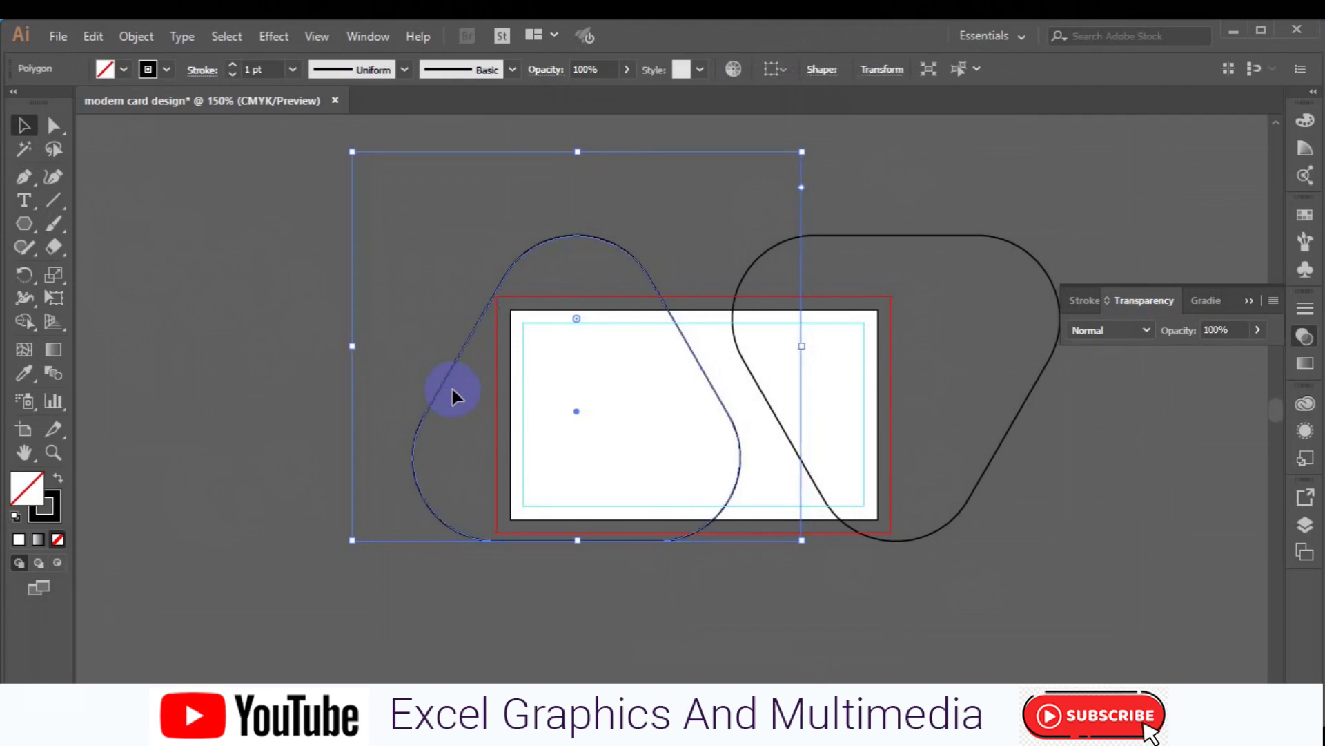
# - Copy the left triangle and paste the copy in back
pyautogui.click(91, 38)
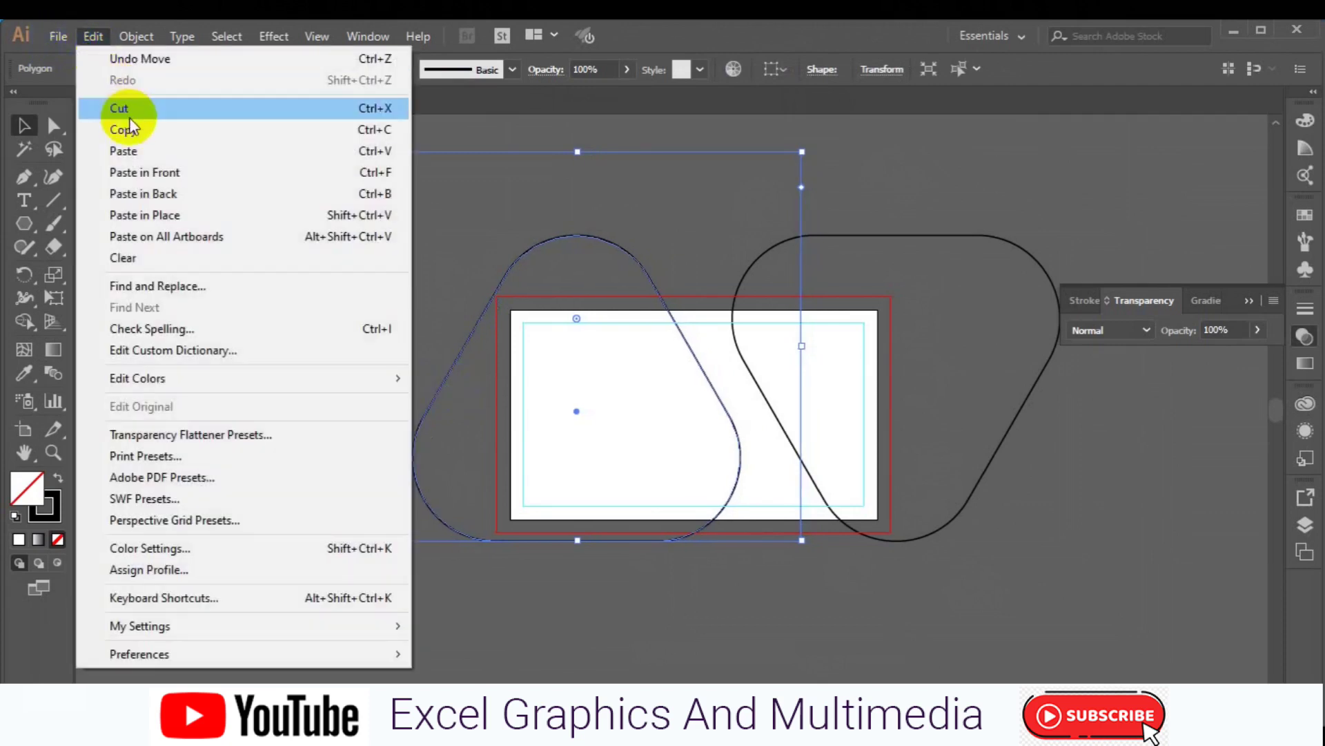
pyautogui.click(131, 127)
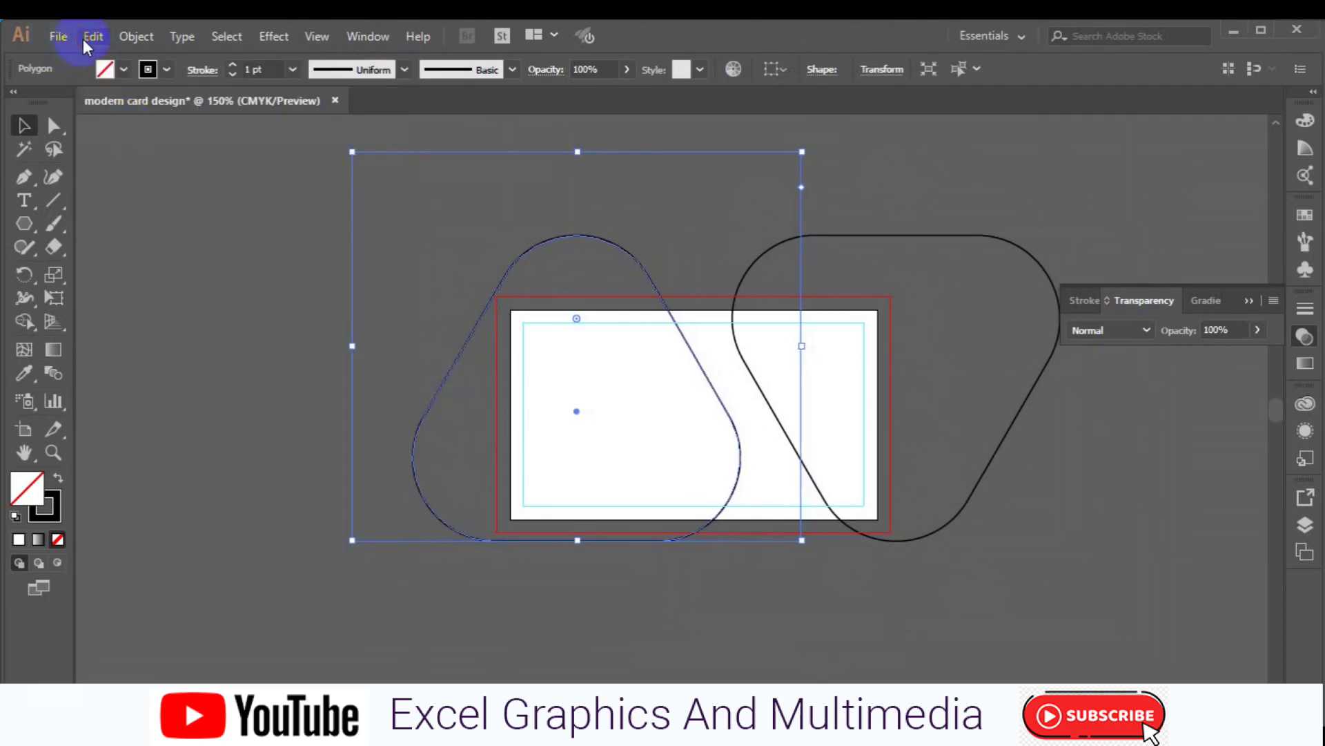
pyautogui.click(89, 38)
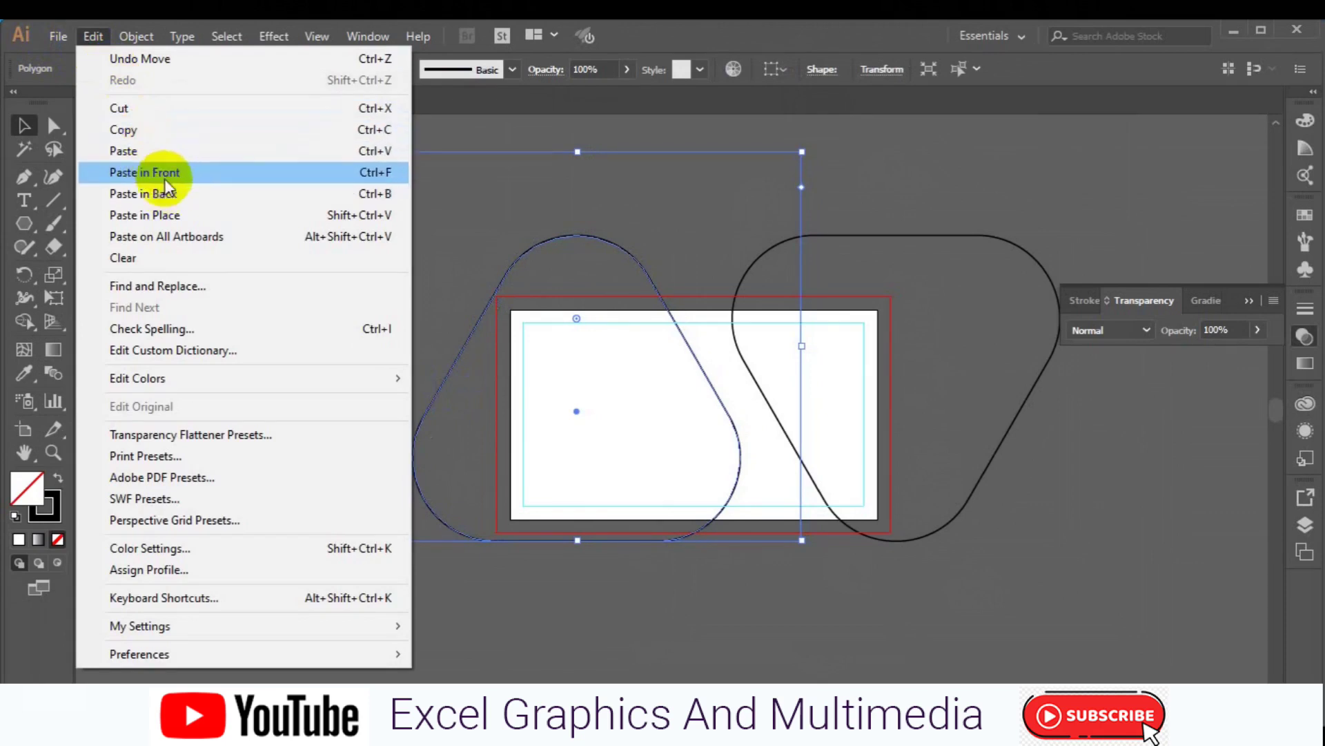
pyautogui.click(171, 198)
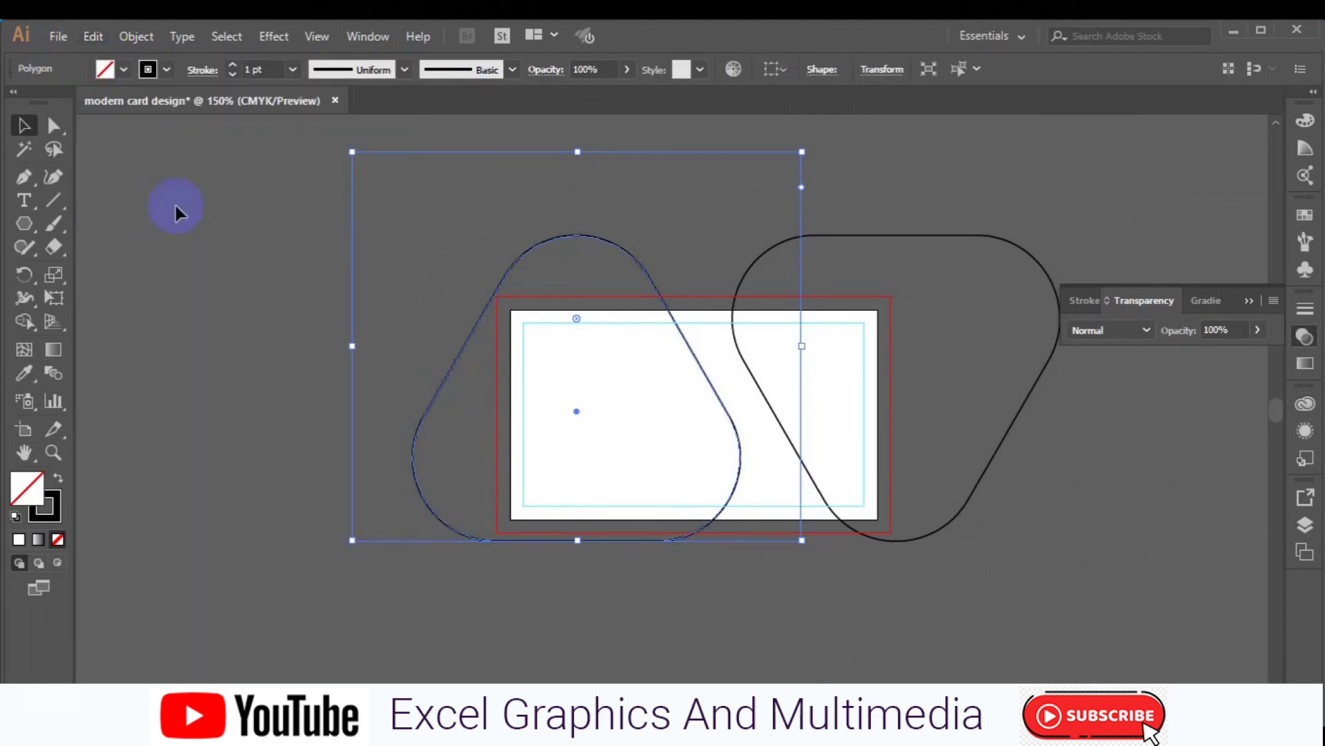
# - Enlarge the back copy around the left triangle and give it a 2 pt stroke
pyautogui.moveTo(803, 541); pyautogui.dragTo(813, 555)
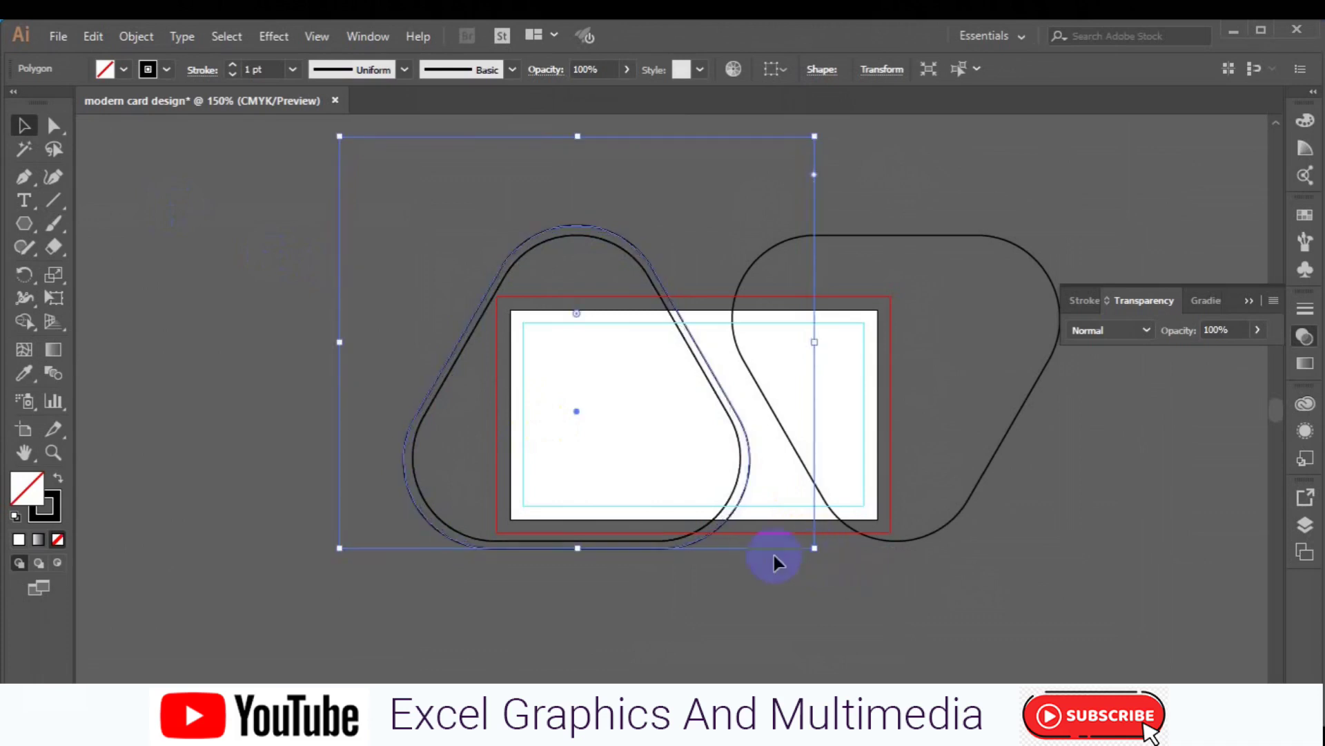
pyautogui.click(234, 65)
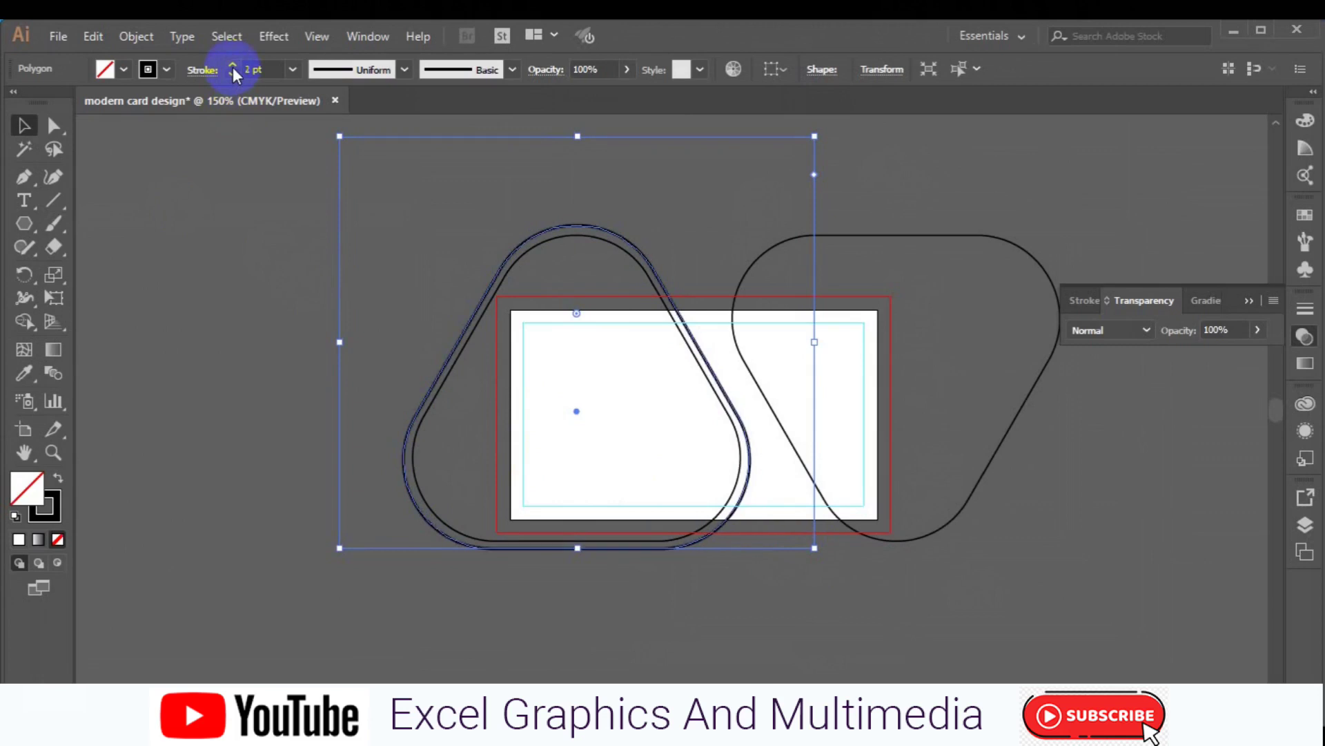
pyautogui.click(214, 254)
# - Draw a 3.5 × 2 in rectangle covering the whole card
pyautogui.moveTo(31, 223); pyautogui.dragTo(76, 226)
pyautogui.moveTo(511, 308)
pyautogui.mouseDown()
pyautogui.moveTo(592, 331)
pyautogui.moveTo(772, 429)
pyautogui.moveTo(866, 523)
pyautogui.moveTo(878, 518)
pyautogui.mouseUp()
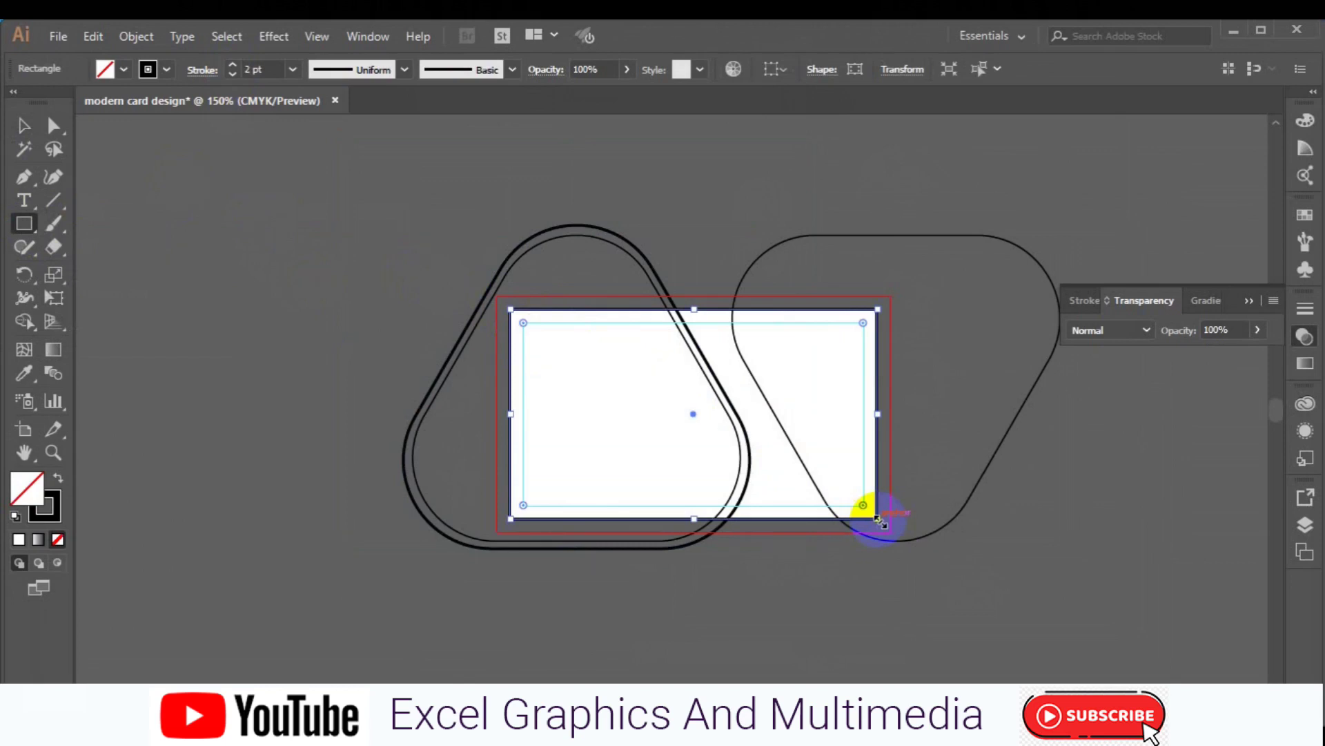
pyautogui.click(23, 125)
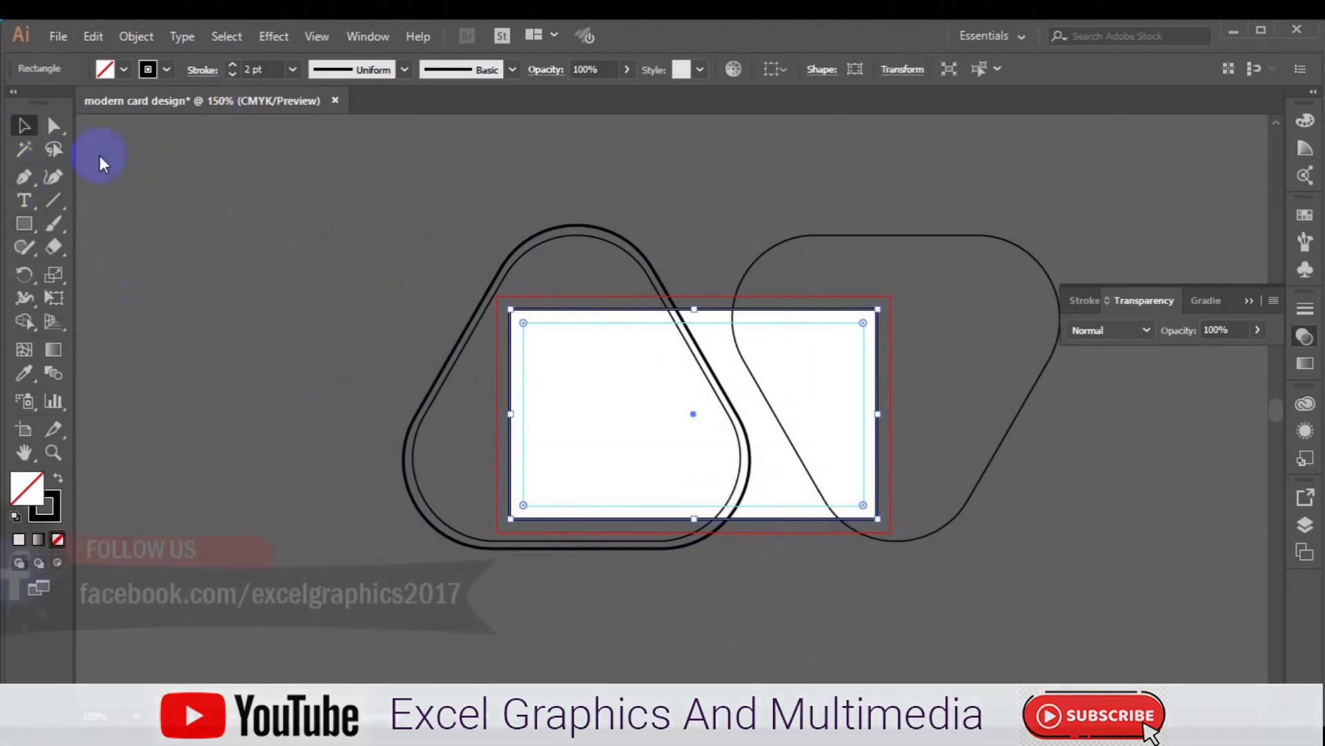
# - Select the overlapping shapes and set up Shape Builder with grey fill and no stroke
pyautogui.moveTo(256, 206); pyautogui.dragTo(830, 465)
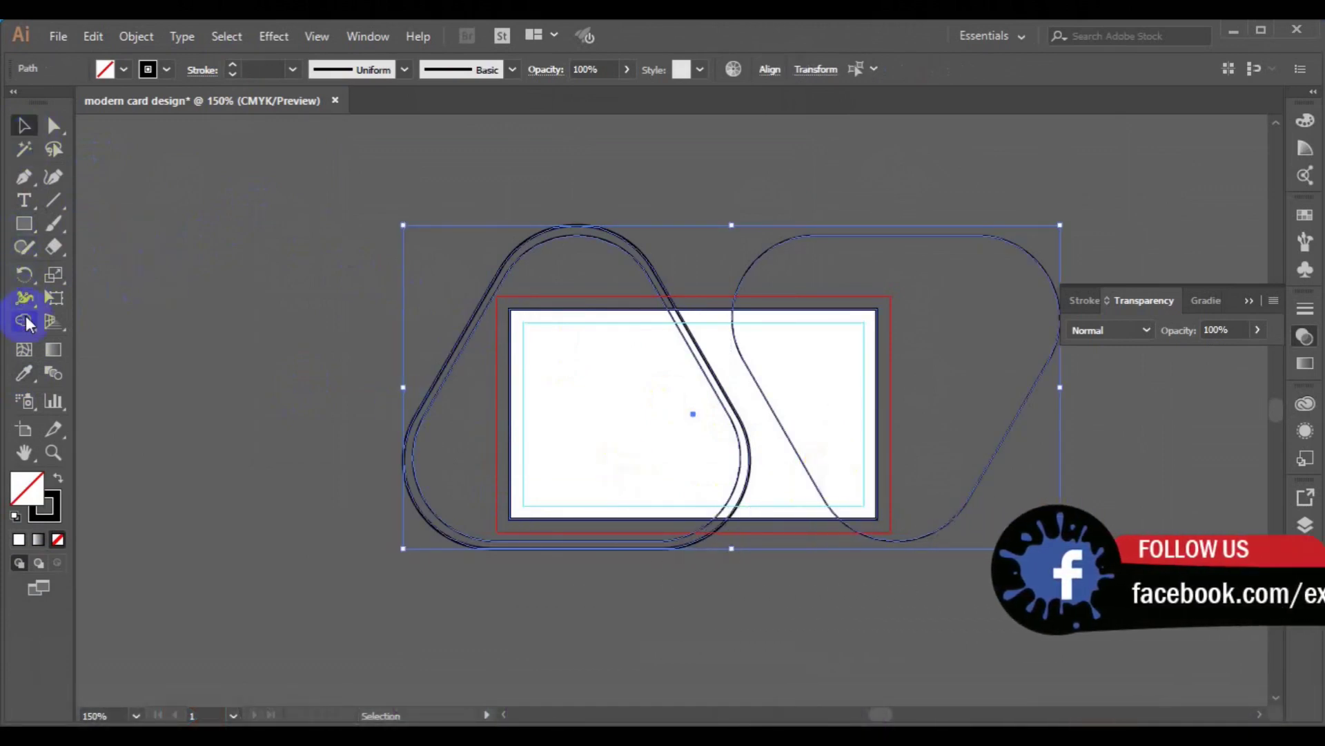
pyautogui.click(25, 321)
pyautogui.click(123, 70)
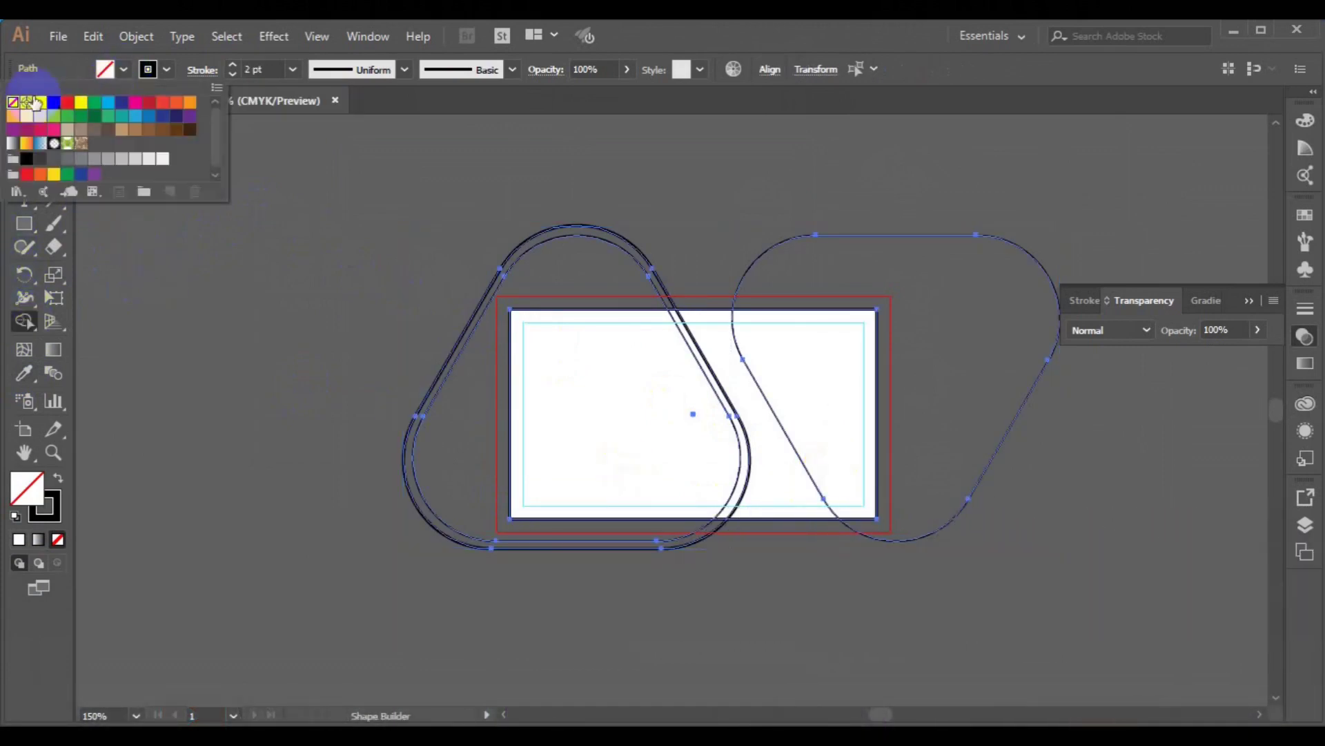
pyautogui.click(104, 161)
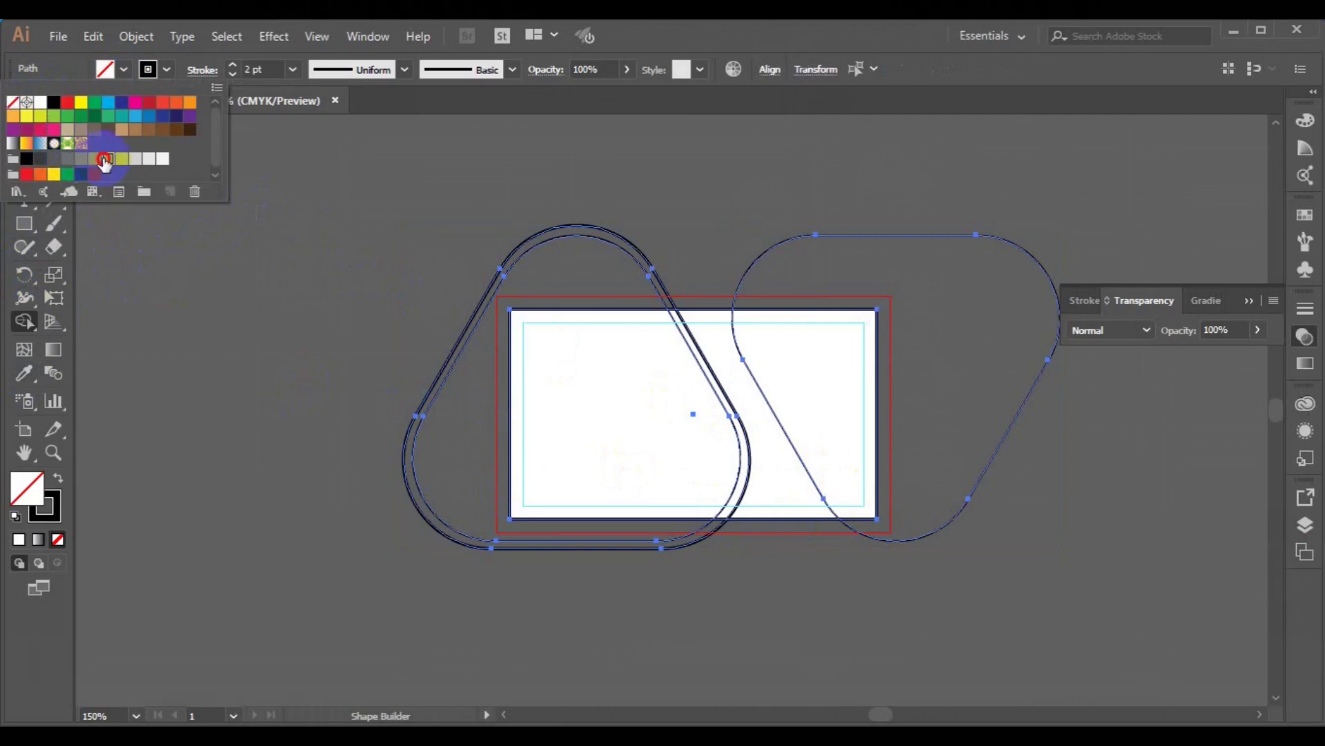
pyautogui.click(149, 69)
pyautogui.click(149, 69)
pyautogui.click(12, 102)
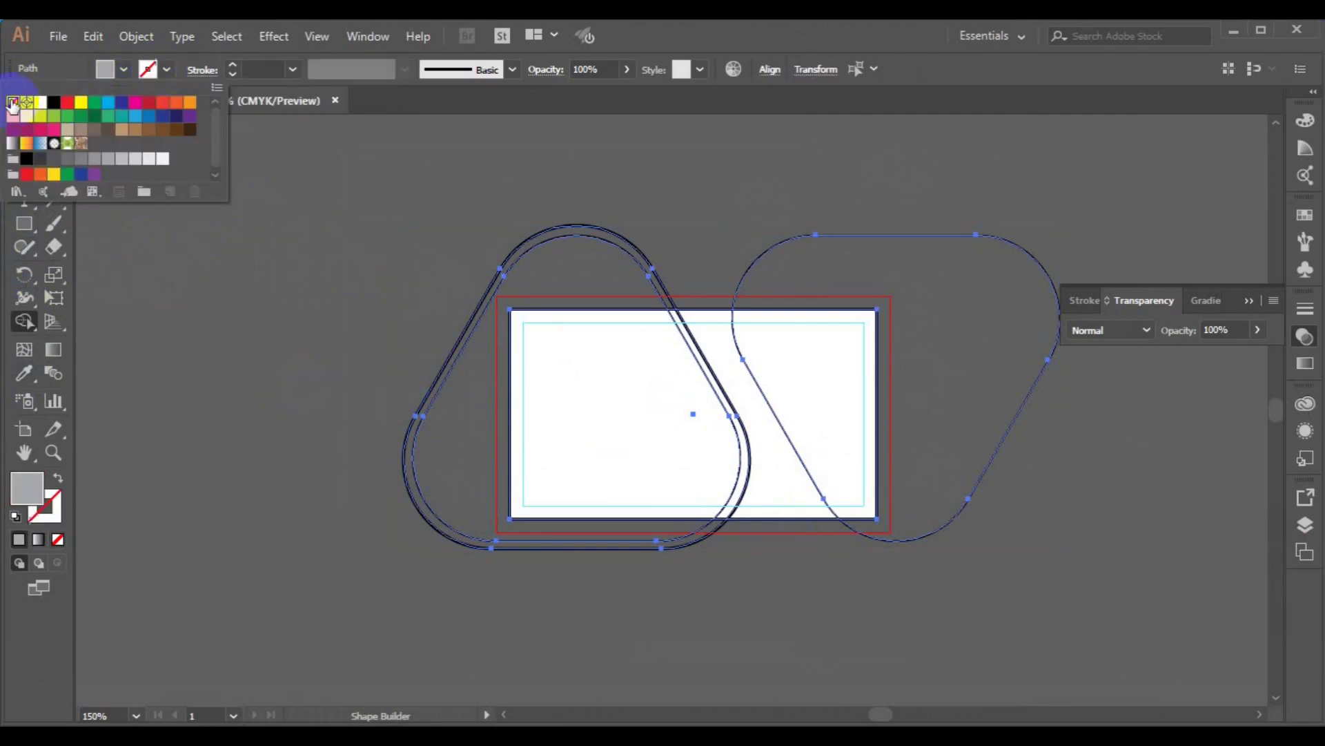
# - Fill the rectangle's left and right regions with grey, then select the left rounded outline
pyautogui.click(562, 390)
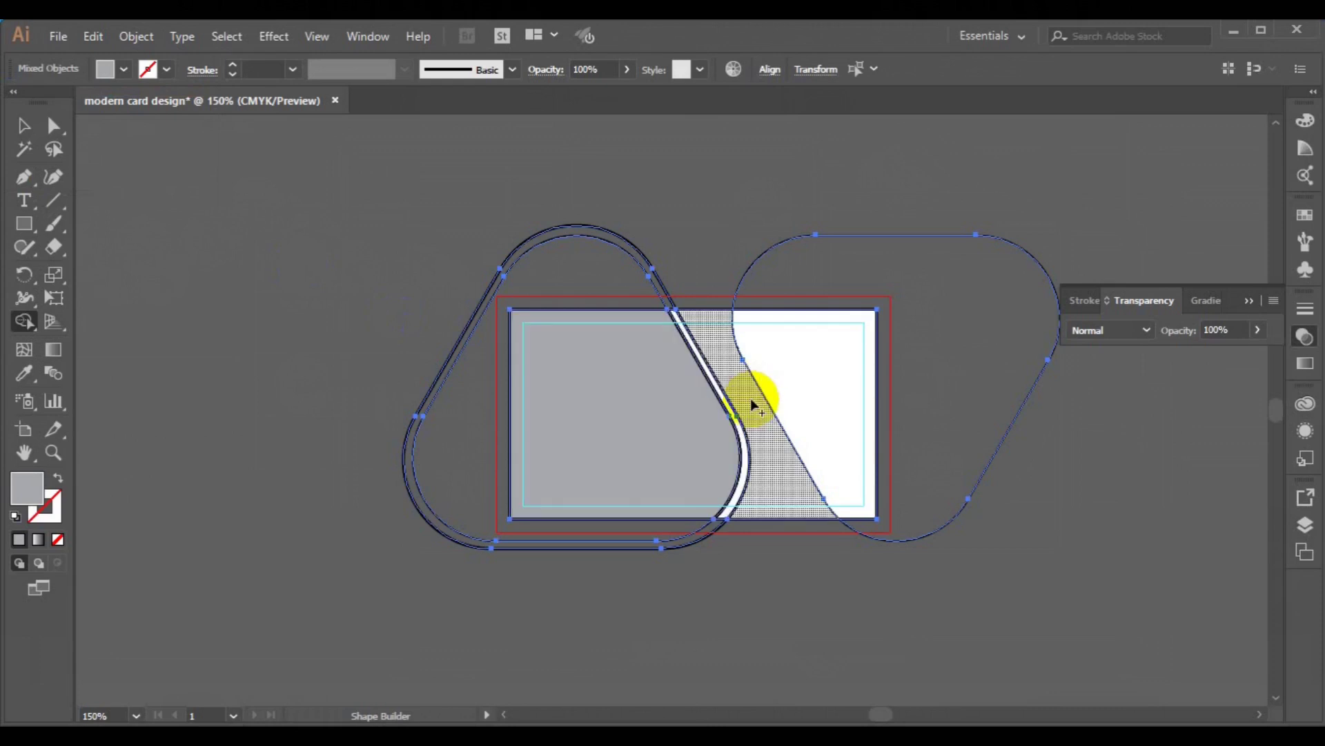
pyautogui.click(791, 399)
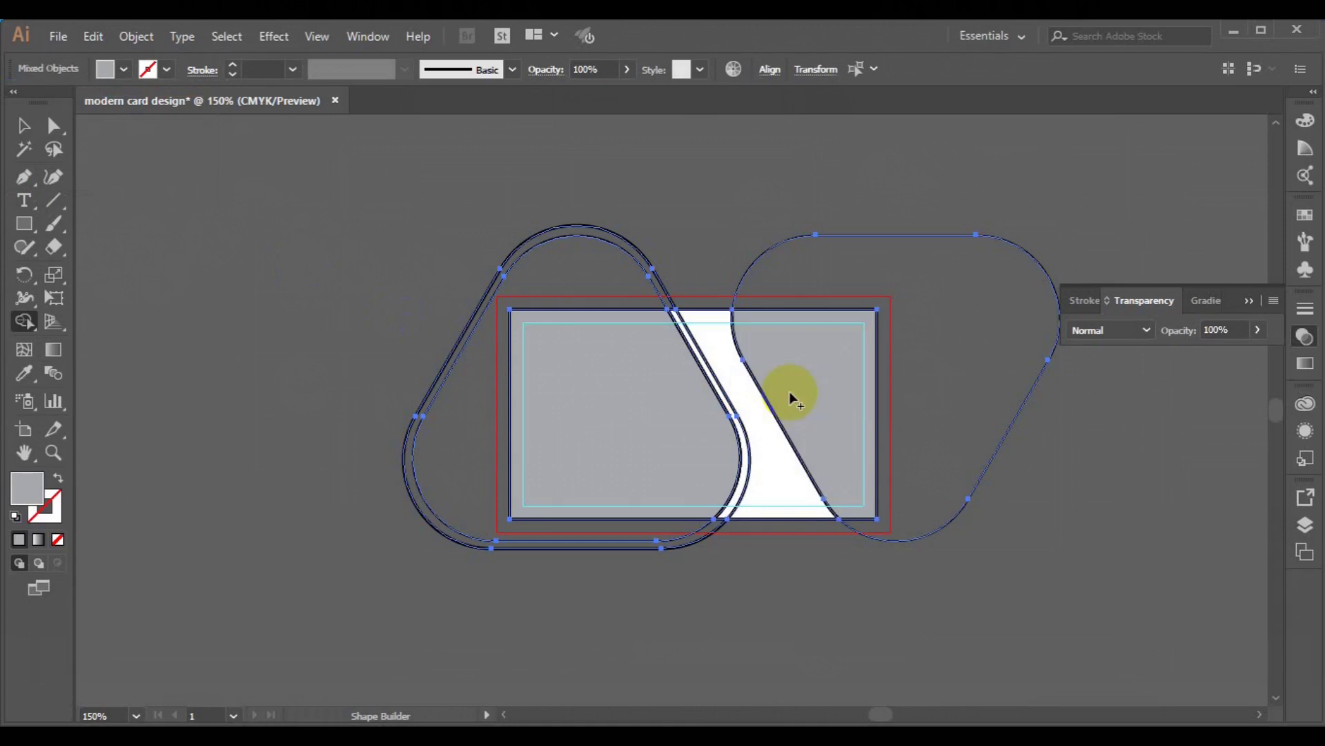
pyautogui.click(24, 131)
pyautogui.click(394, 391)
pyautogui.click(404, 463)
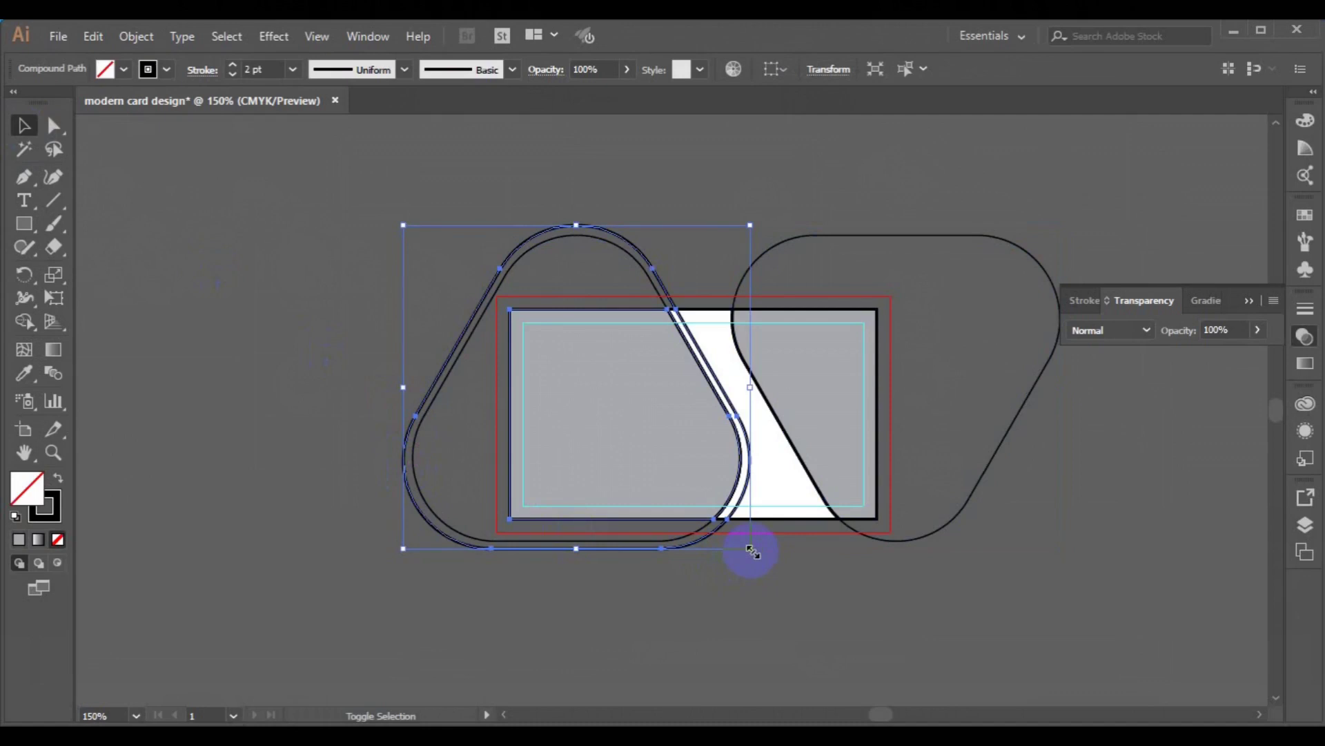
# - Delete the left rounded-triangle outline
pyautogui.moveTo(751, 550); pyautogui.dragTo(744, 549)
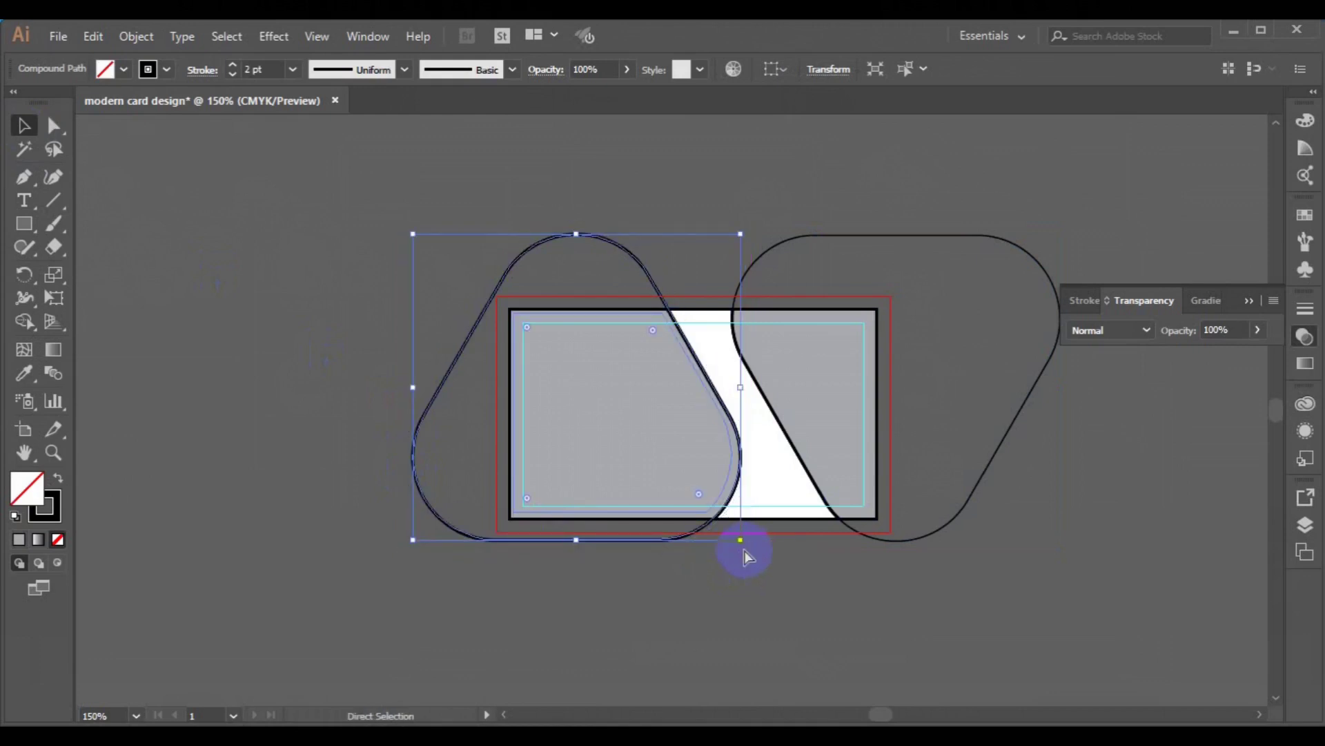
pyautogui.hotkey('ctrl', '+')
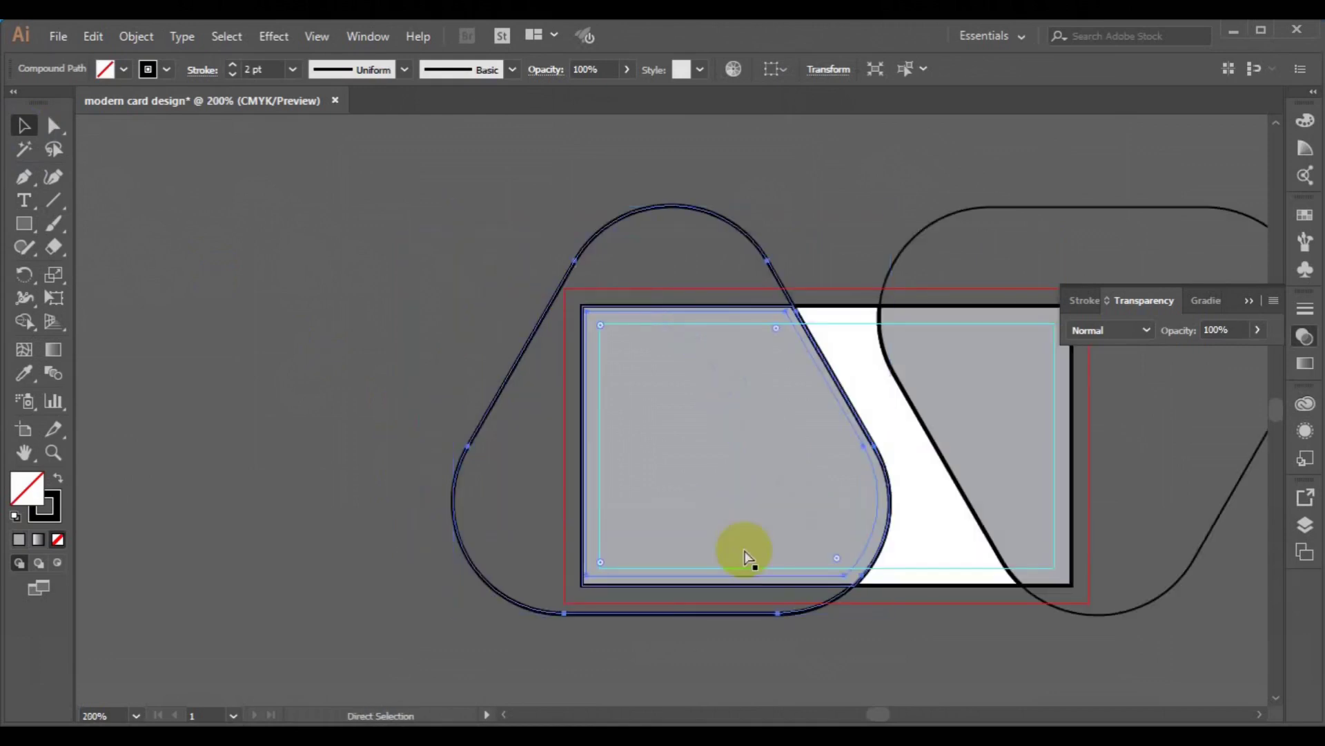
pyautogui.hotkey('ctrl', '+')
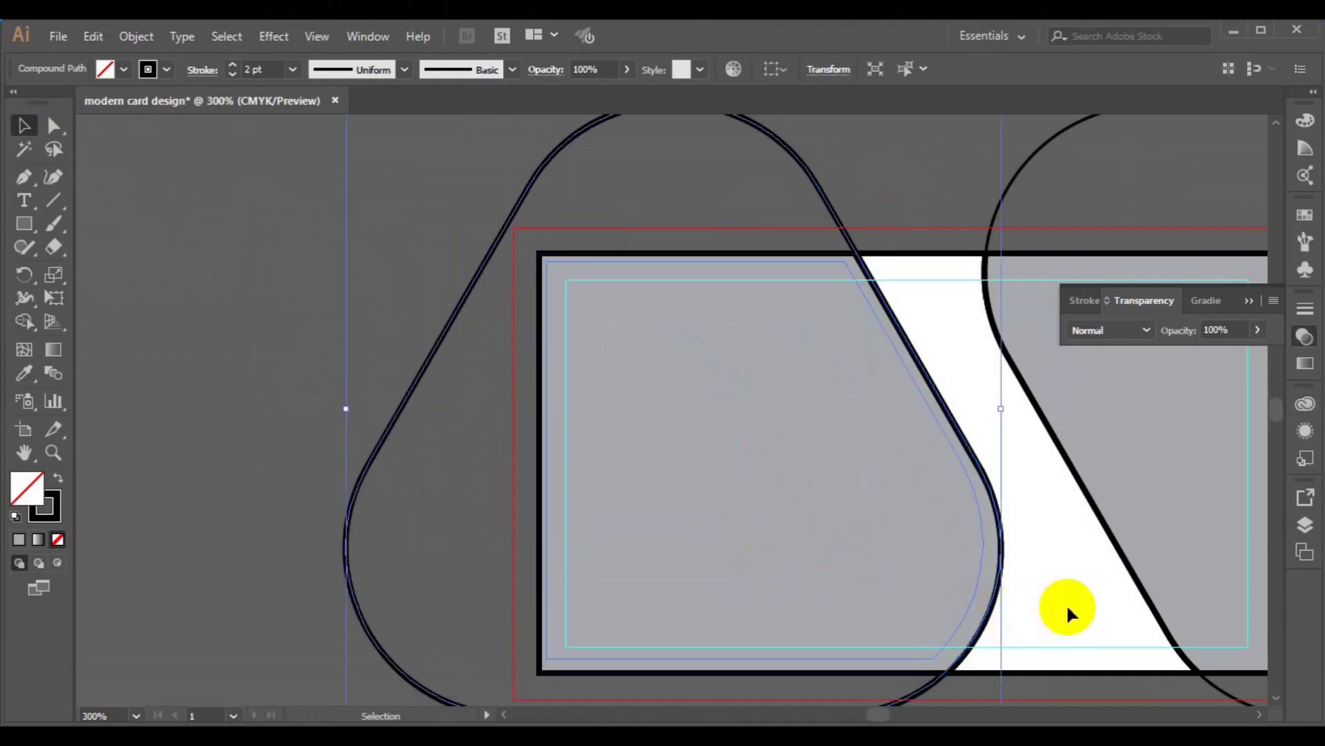
pyautogui.moveTo(943, 537); pyautogui.dragTo(818, 437)
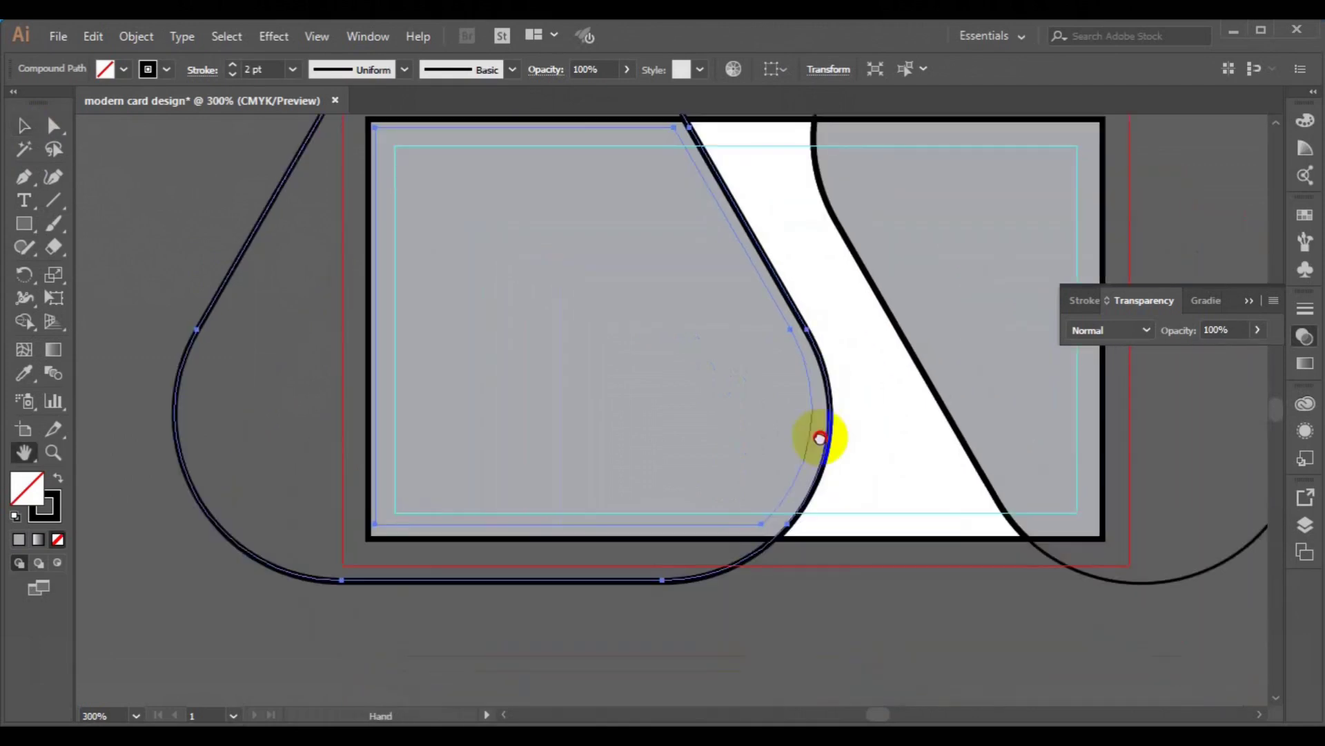
pyautogui.click(24, 126)
pyautogui.click(914, 586)
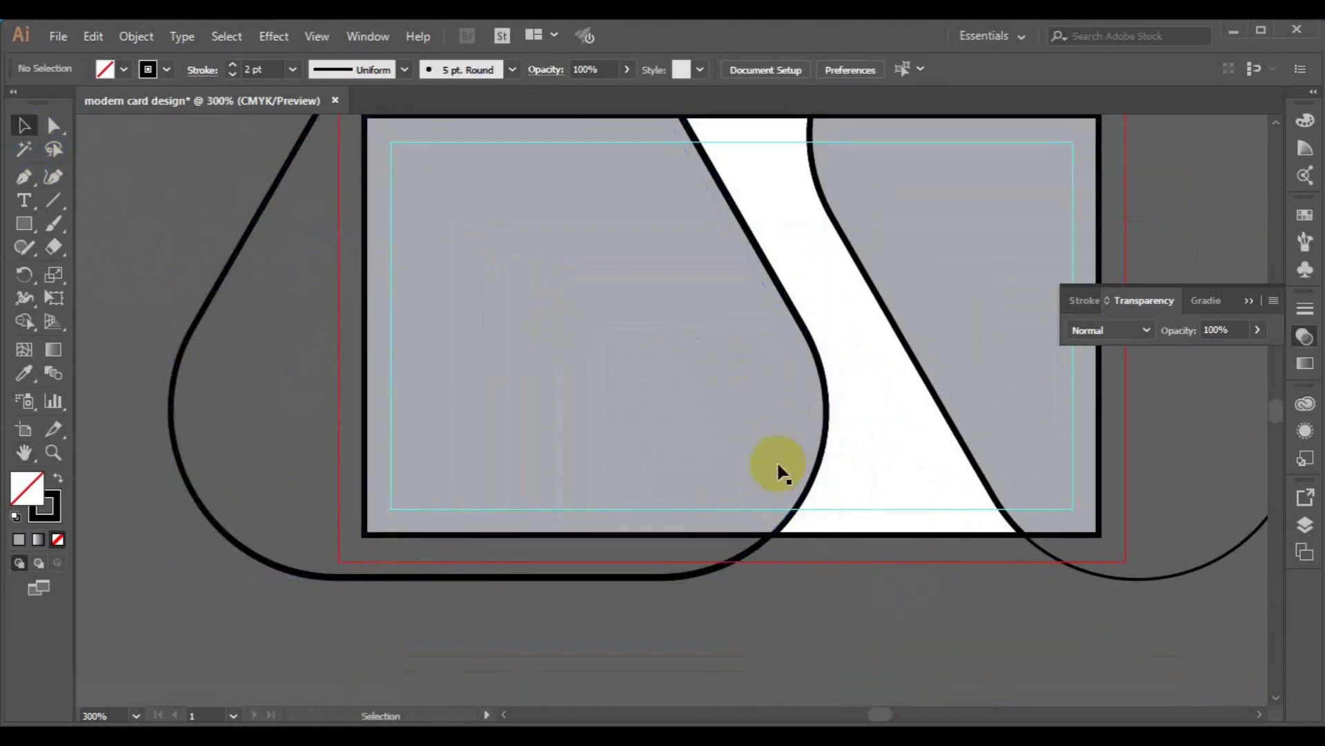
pyautogui.moveTo(521, 585); pyautogui.dragTo(433, 622)
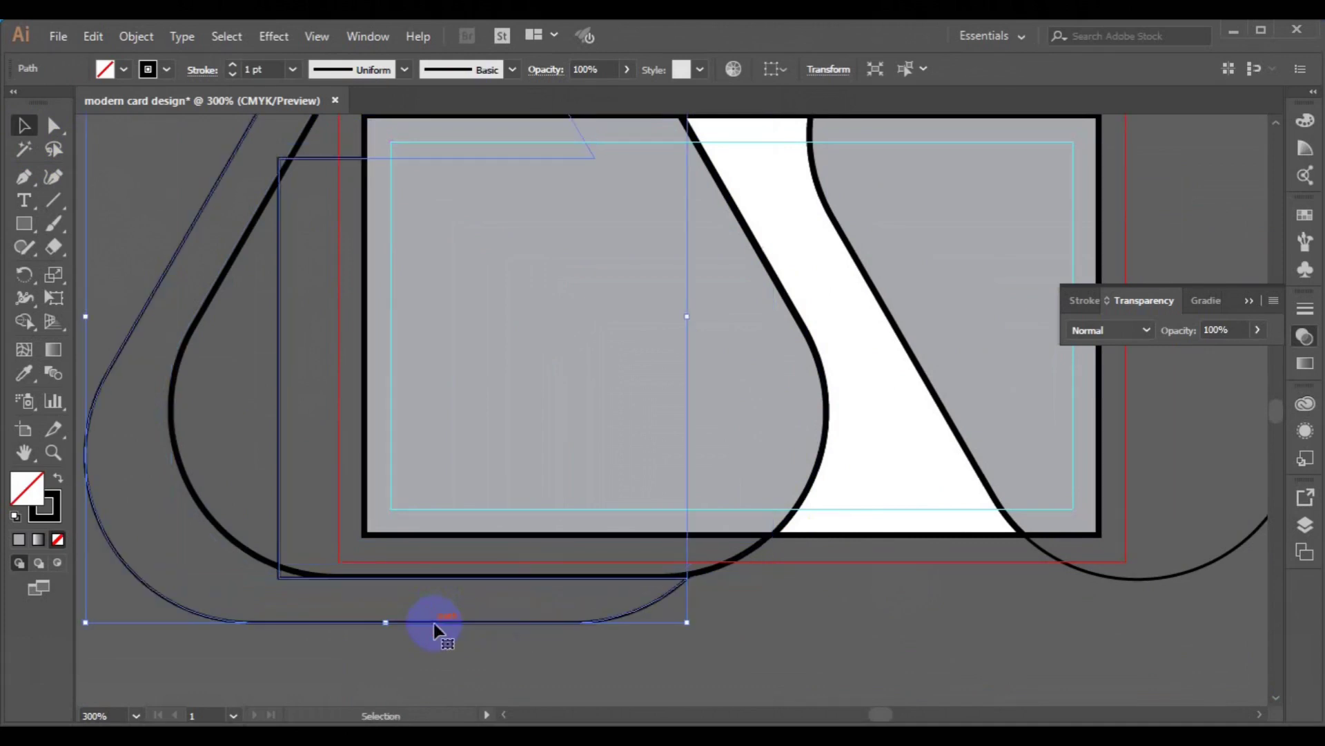
pyautogui.hotkey('ctrl', 'z')
pyautogui.click(436, 578)
pyautogui.moveTo(436, 579); pyautogui.dragTo(350, 619)
pyautogui.press('Delete')
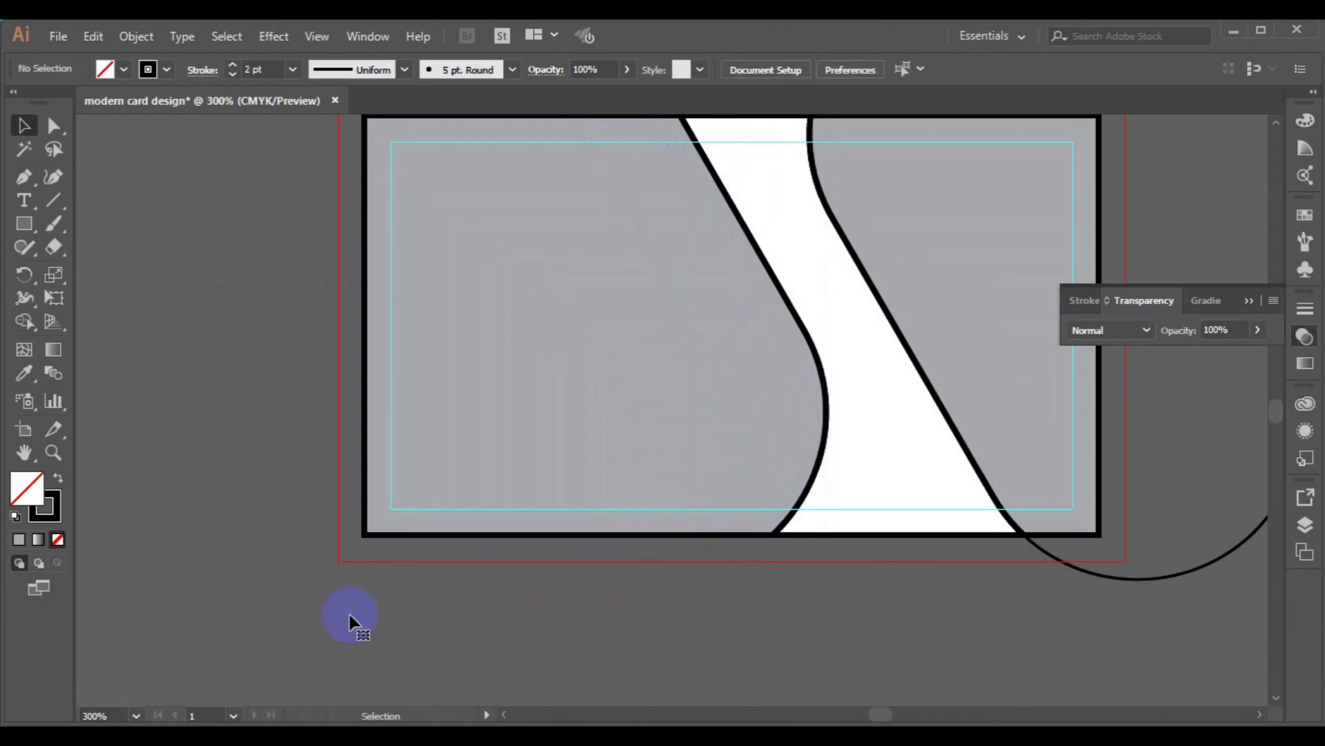
# - Set the stroke of the grey left card piece to None
pyautogui.click(813, 347)
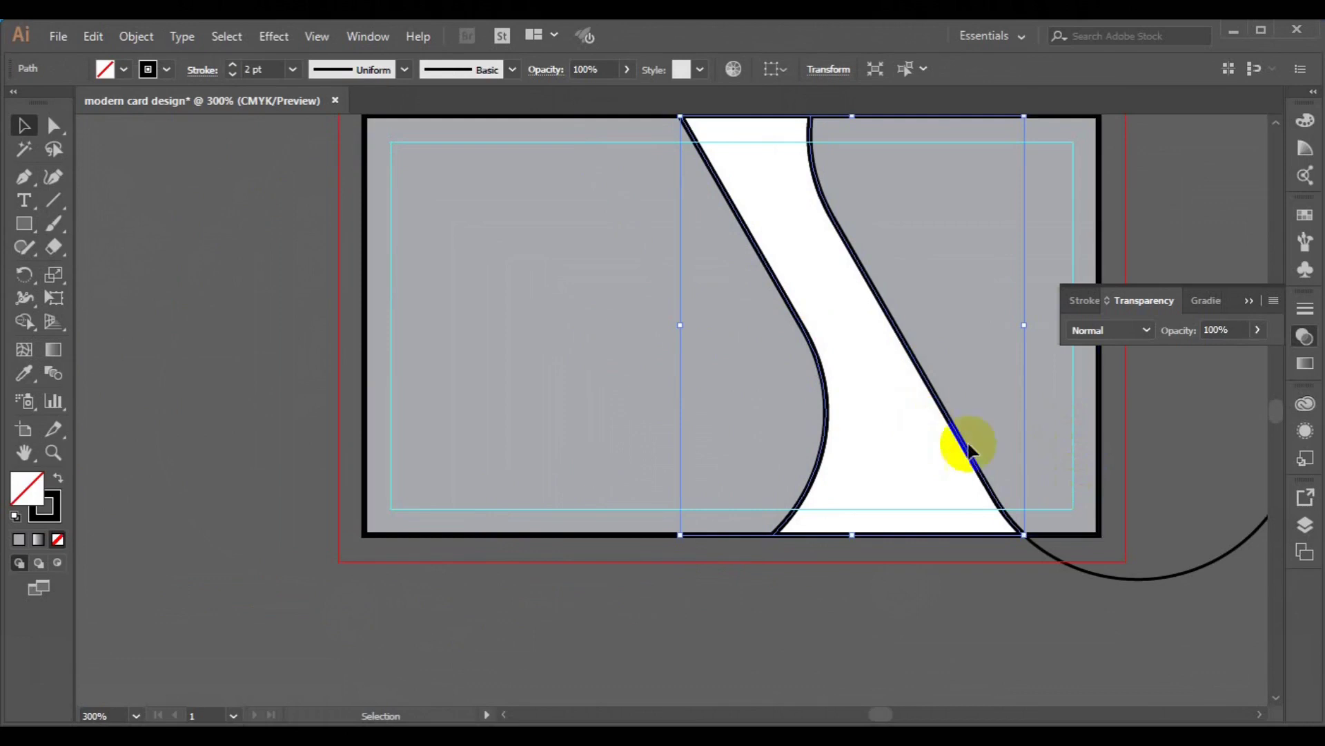
pyautogui.hotkey('ctrl', '-')
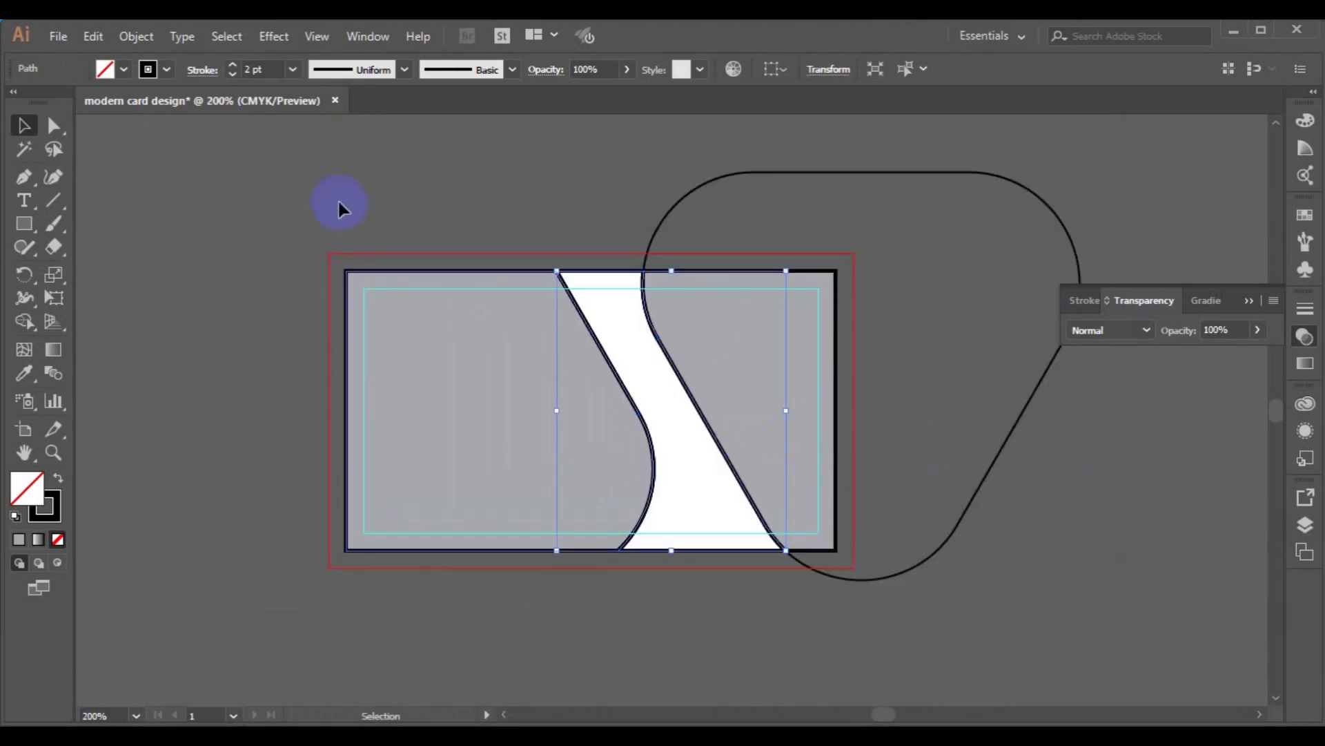
pyautogui.click(500, 272)
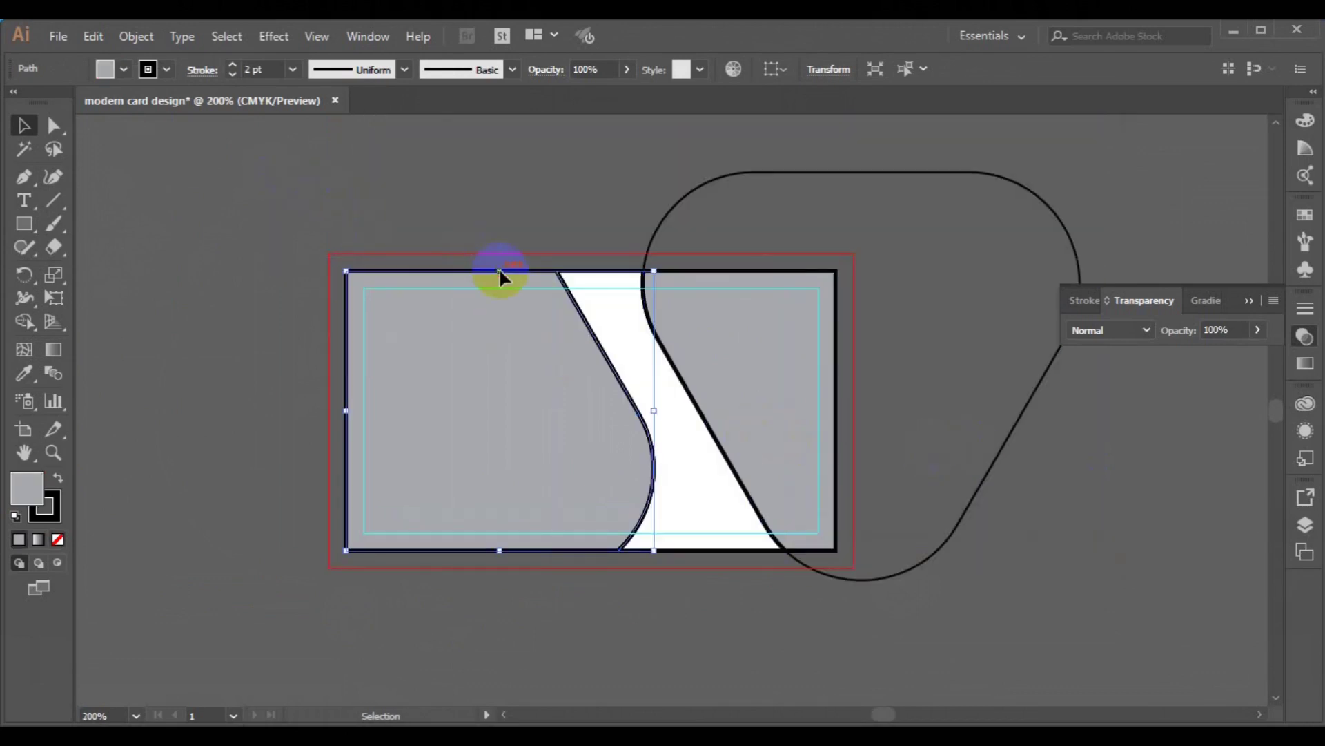
pyautogui.click(160, 68)
pyautogui.click(13, 103)
pyautogui.click(102, 242)
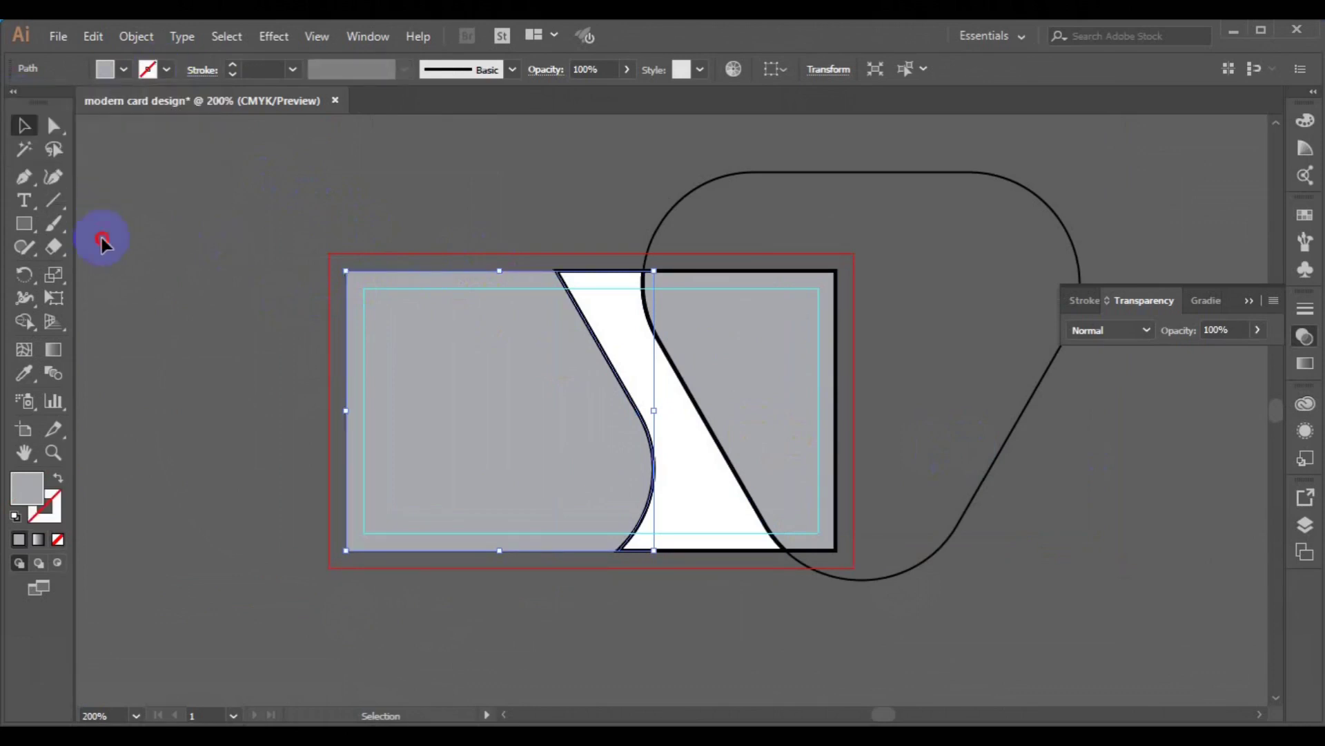
# - Set the stroke of the right grey piece to None, then select all card pieces
pyautogui.click(639, 359)
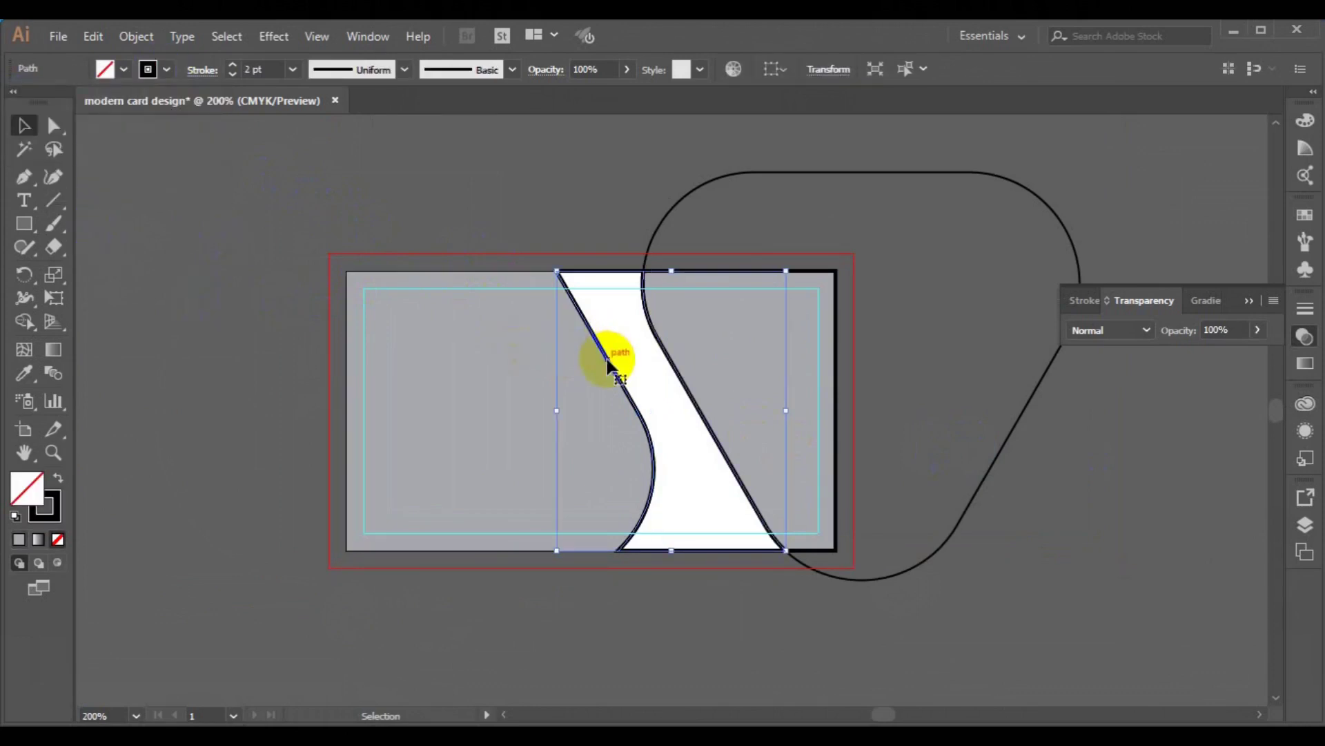
pyautogui.moveTo(607, 359); pyautogui.dragTo(640, 360)
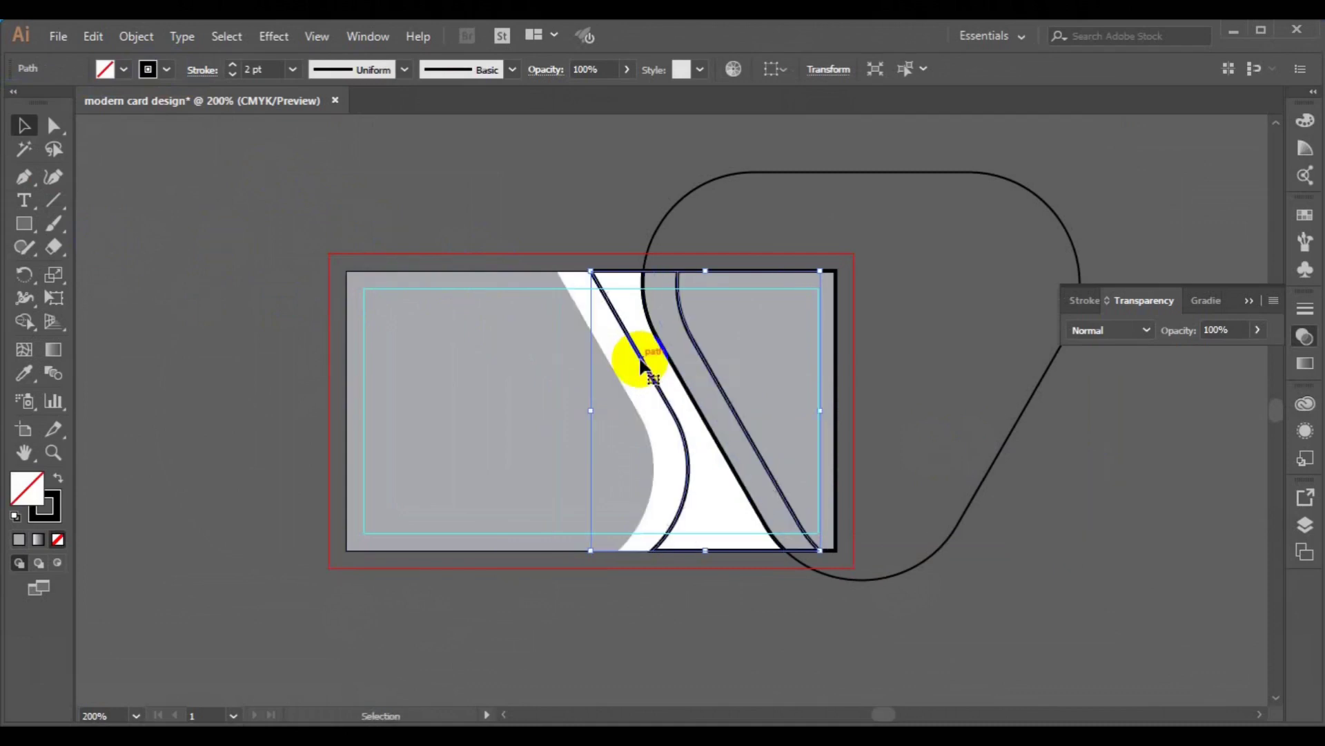
pyautogui.hotkey('ctrl', 'z')
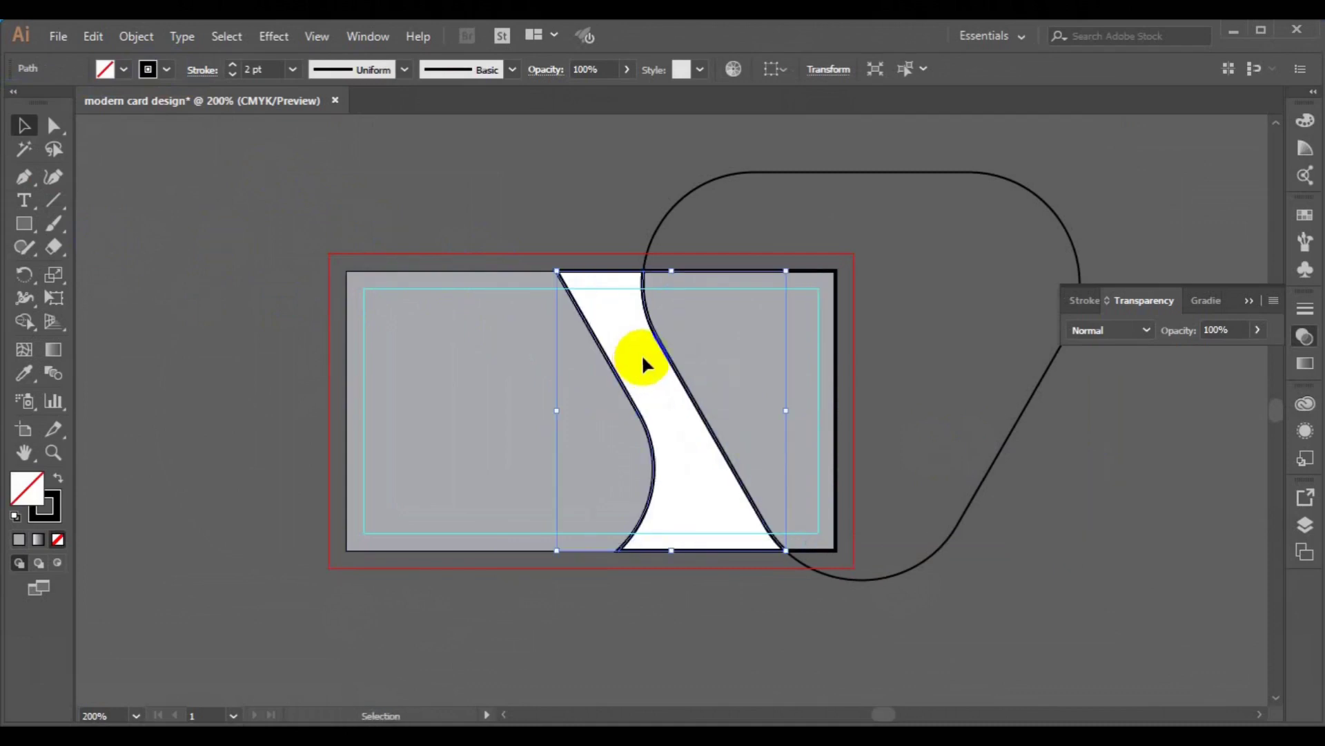
pyautogui.click(835, 280)
pyautogui.click(167, 69)
pyautogui.click(15, 105)
pyautogui.click(165, 277)
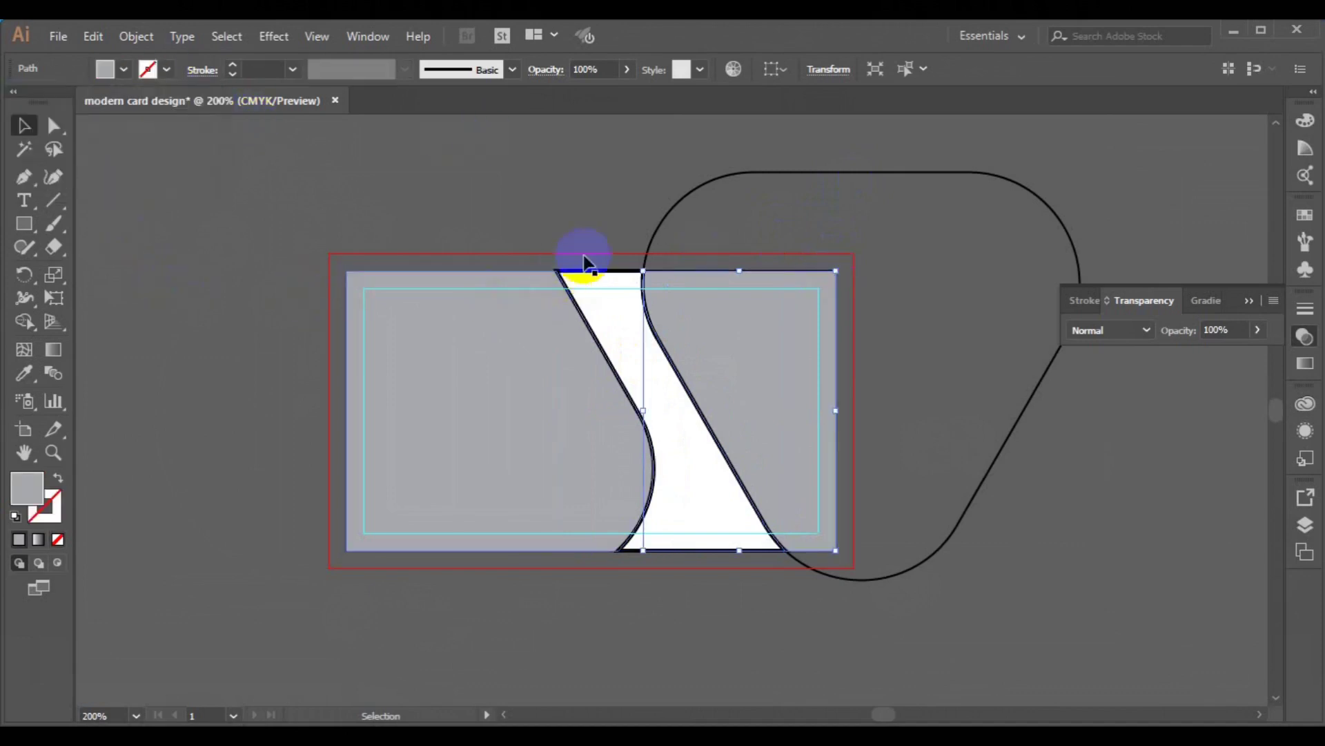
pyautogui.click(492, 374)
pyautogui.moveTo(247, 204)
pyautogui.mouseDown()
pyautogui.moveTo(379, 272)
pyautogui.moveTo(459, 261)
pyautogui.moveTo(920, 414)
pyautogui.moveTo(965, 459)
pyautogui.mouseUp()
pyautogui.click(24, 321)
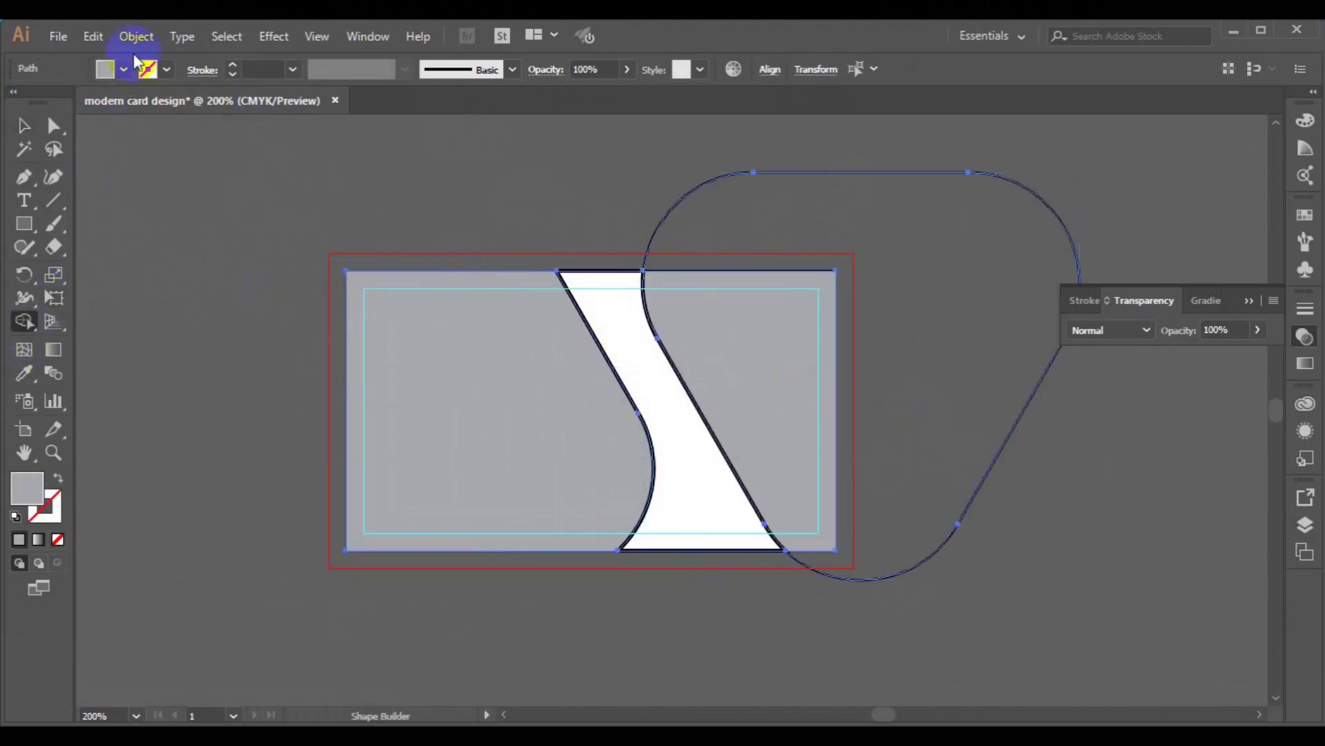
# - Fill the white curved band with dark grey C=0 M=0 Y=0 K=70
pyautogui.click(125, 70)
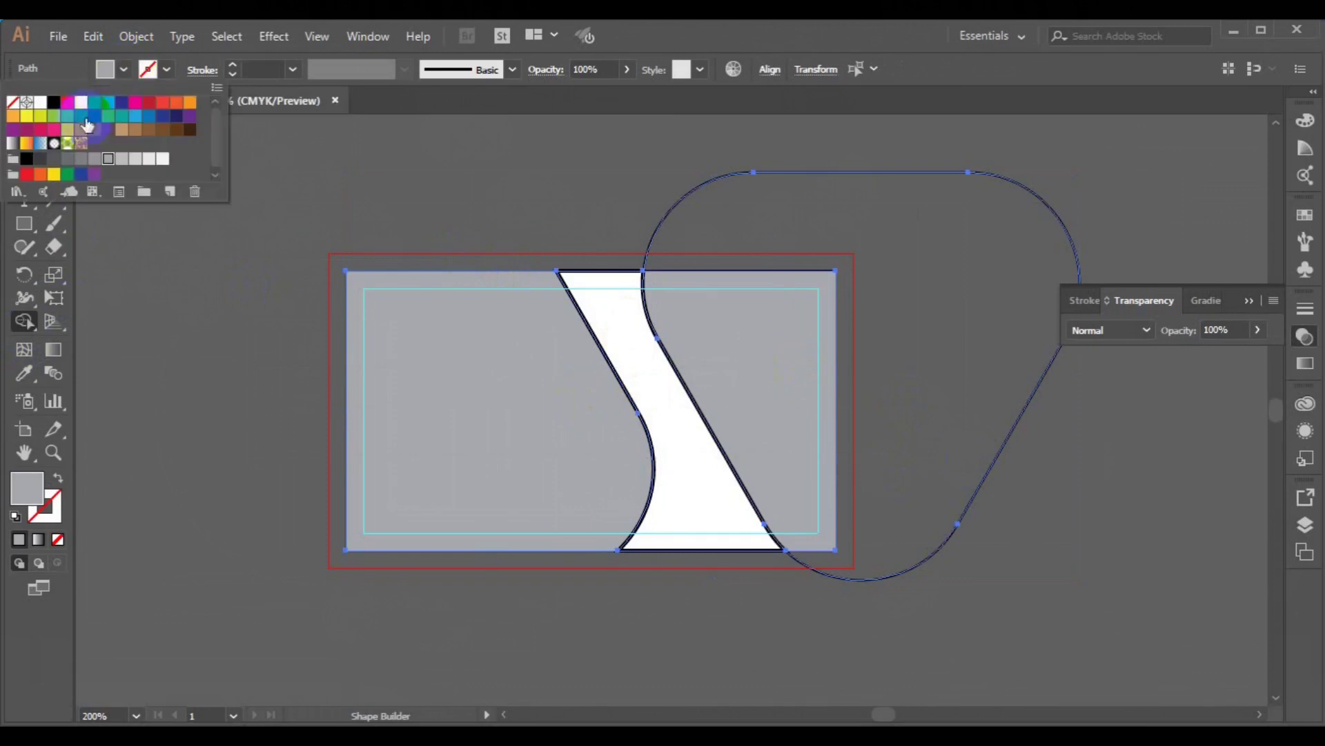
pyautogui.click(69, 163)
pyautogui.click(627, 350)
pyautogui.click(626, 352)
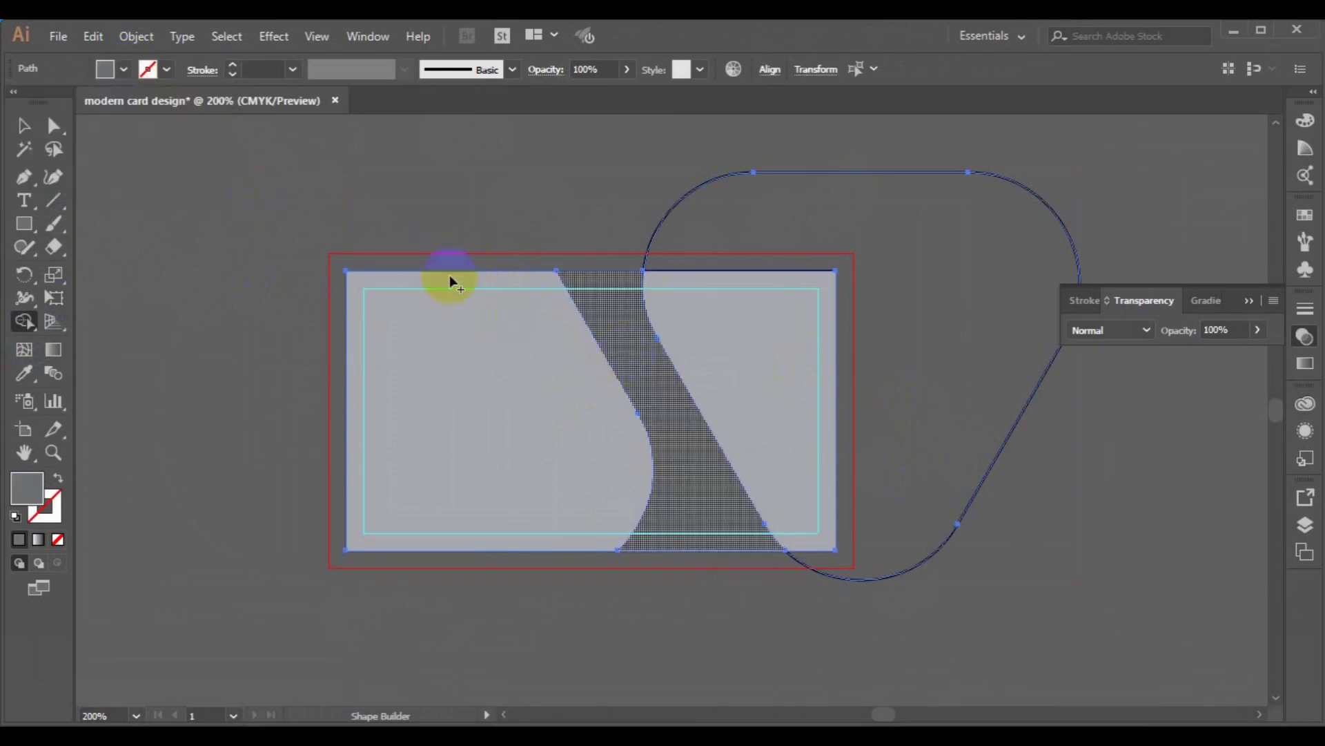
# - Delete the leftover rounded outline on the right
pyautogui.click(22, 128)
pyautogui.click(184, 269)
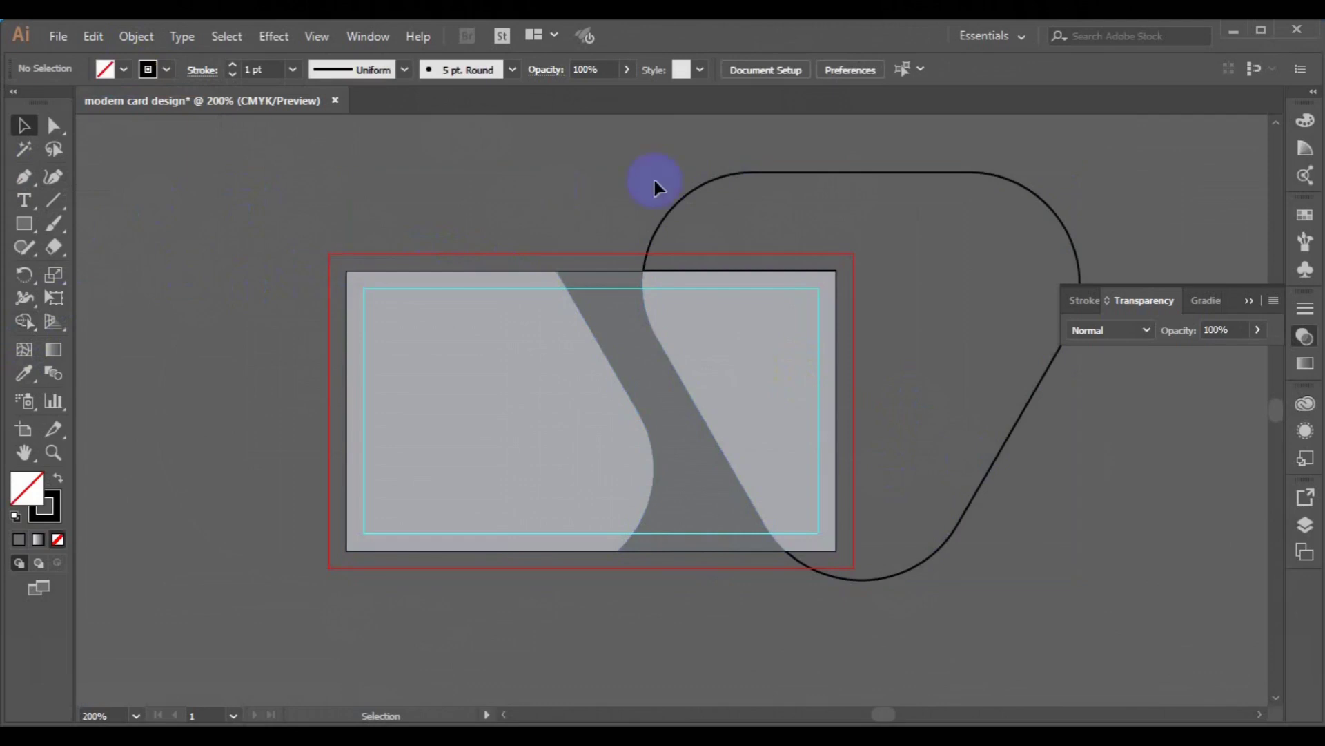
pyautogui.click(695, 196)
pyautogui.press('Delete')
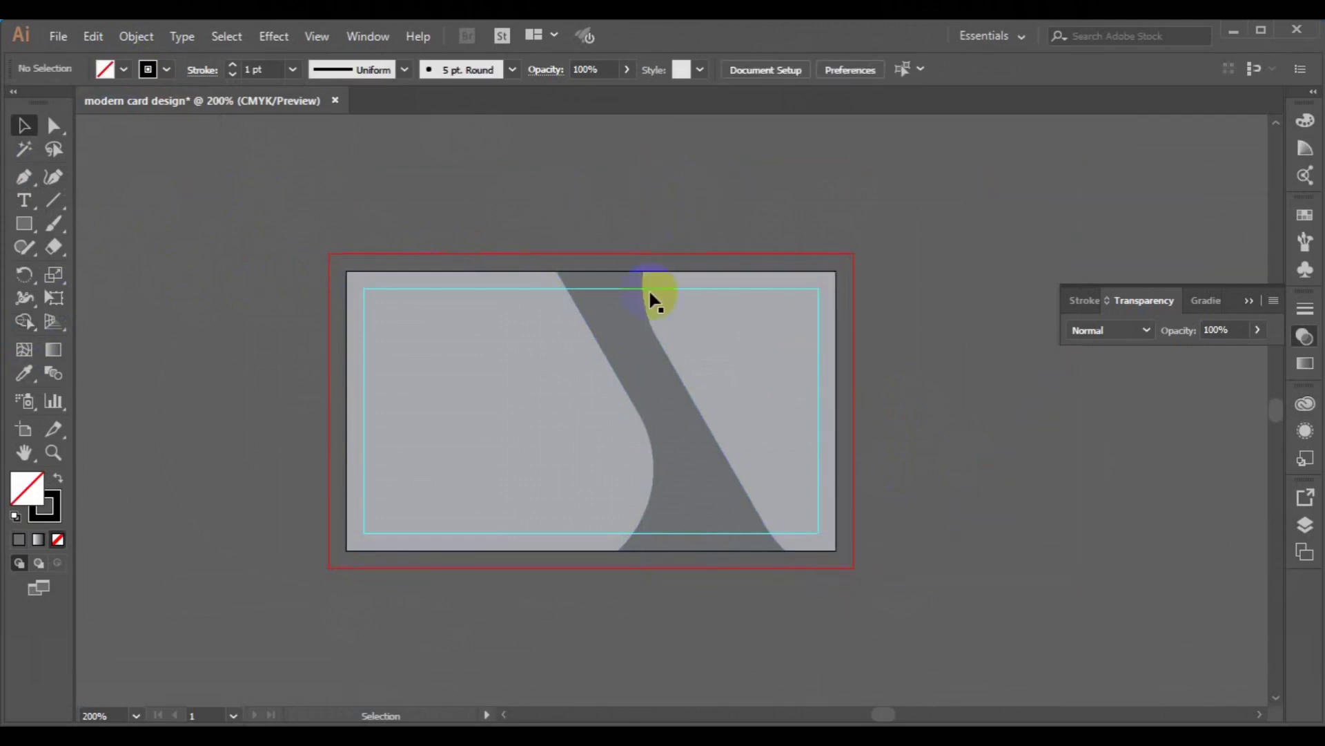
# - Copy the light grey card piece, paste it in place, and set the copy's fill to none
pyautogui.click(563, 453)
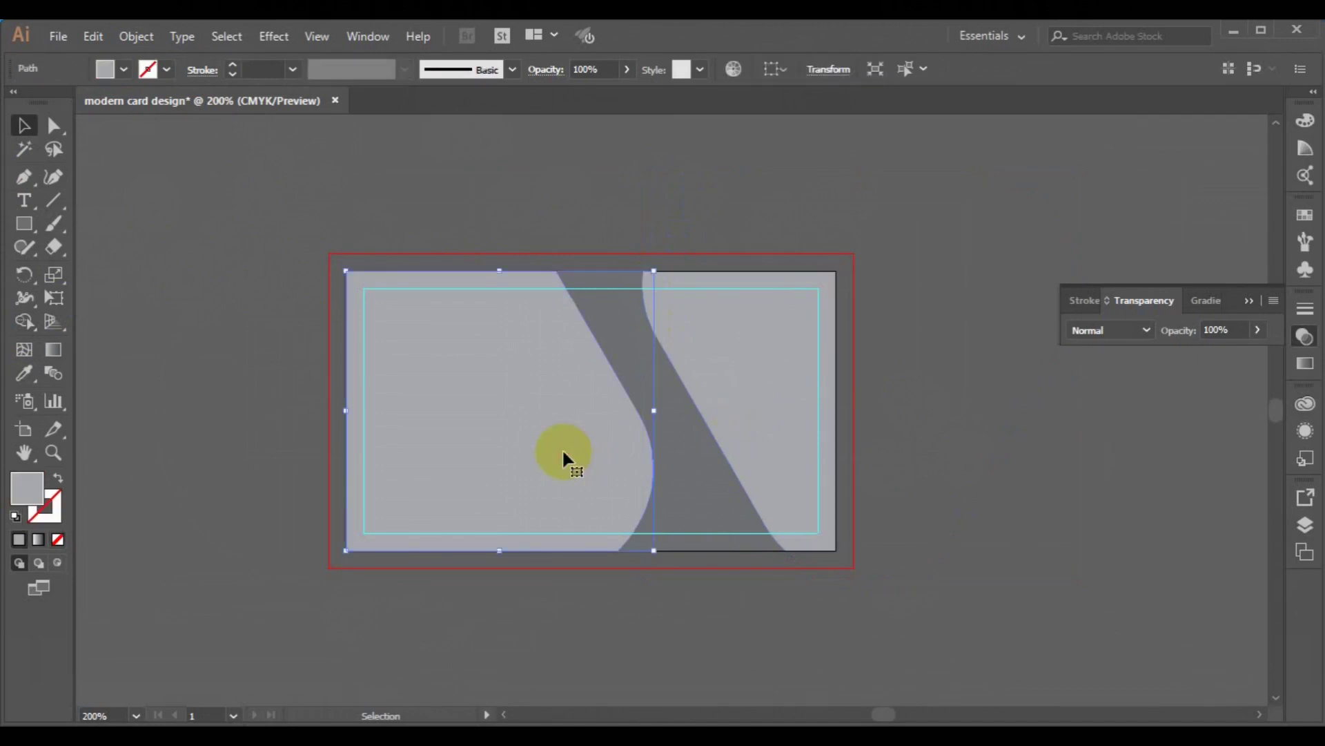
pyautogui.click(94, 36)
pyautogui.click(150, 131)
pyautogui.click(97, 36)
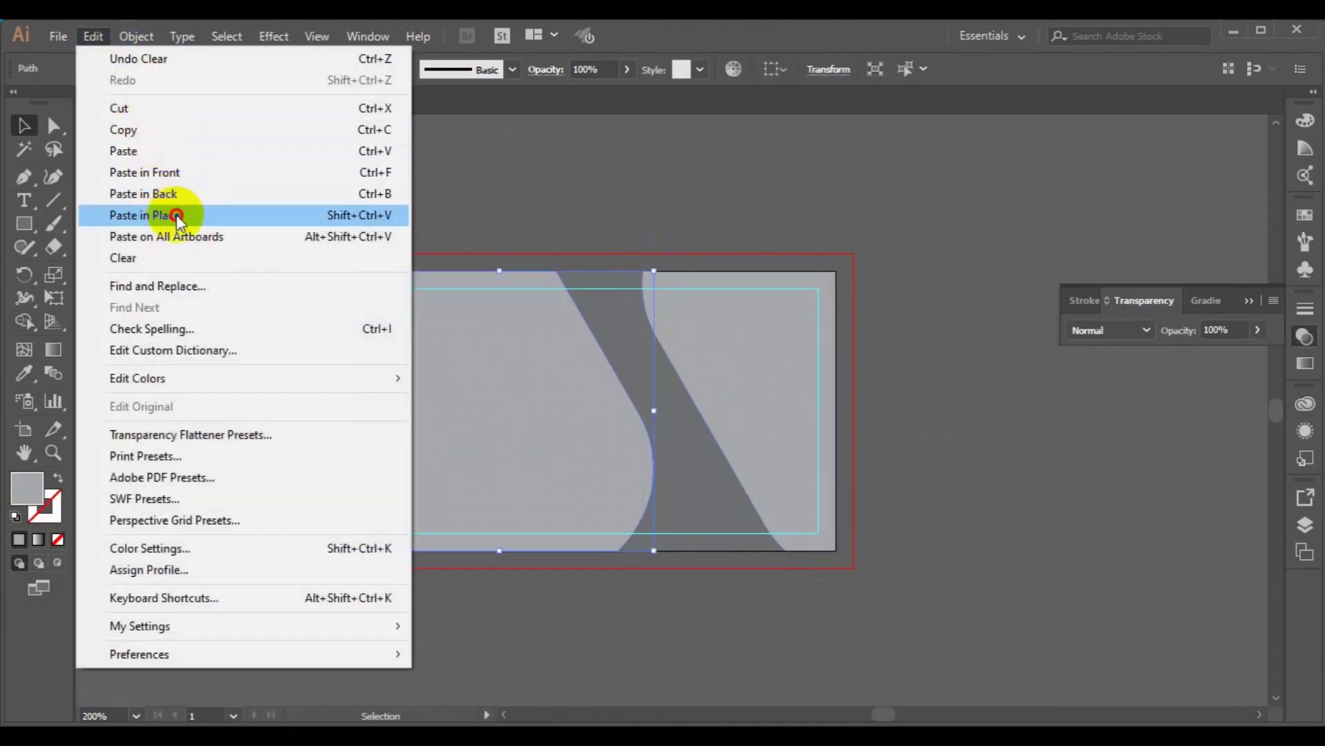
pyautogui.click(176, 214)
pyautogui.click(124, 70)
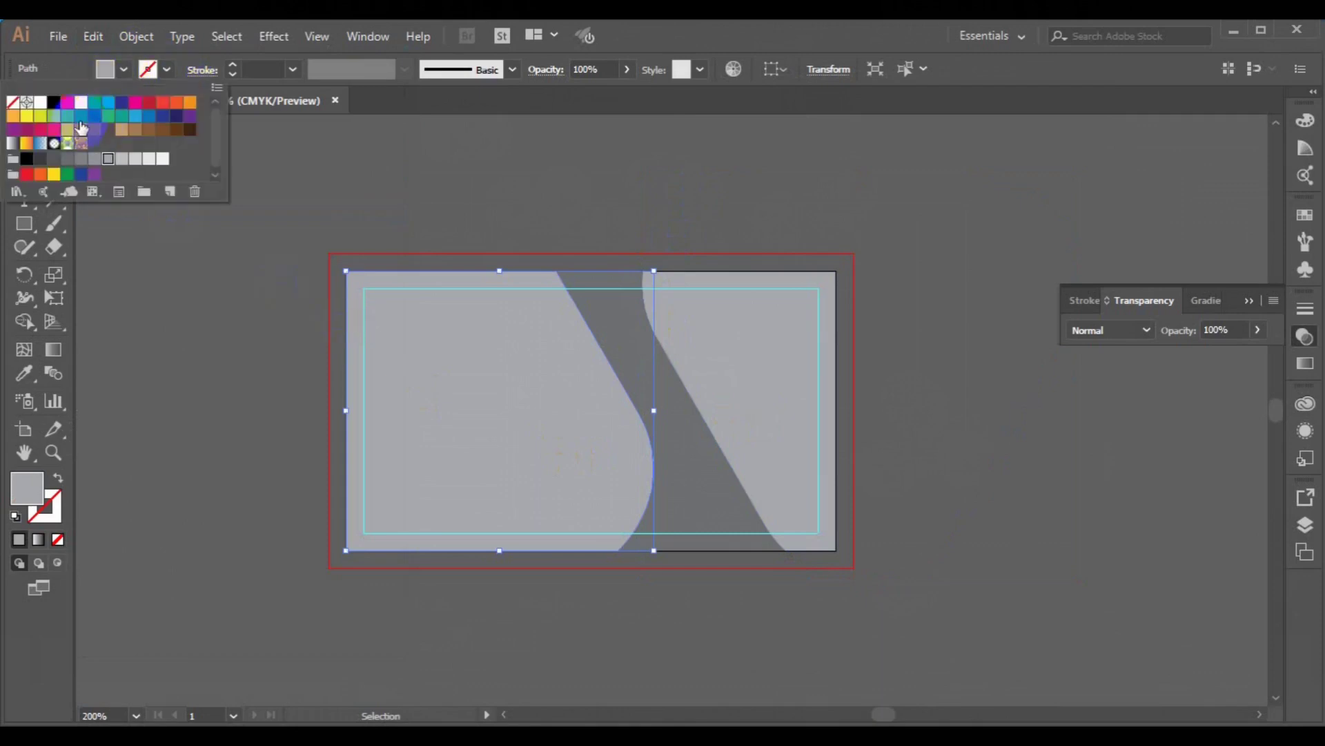
pyautogui.click(13, 102)
# - Give the curved path a black 1 pt stroke and nudge it slightly right
pyautogui.click(168, 70)
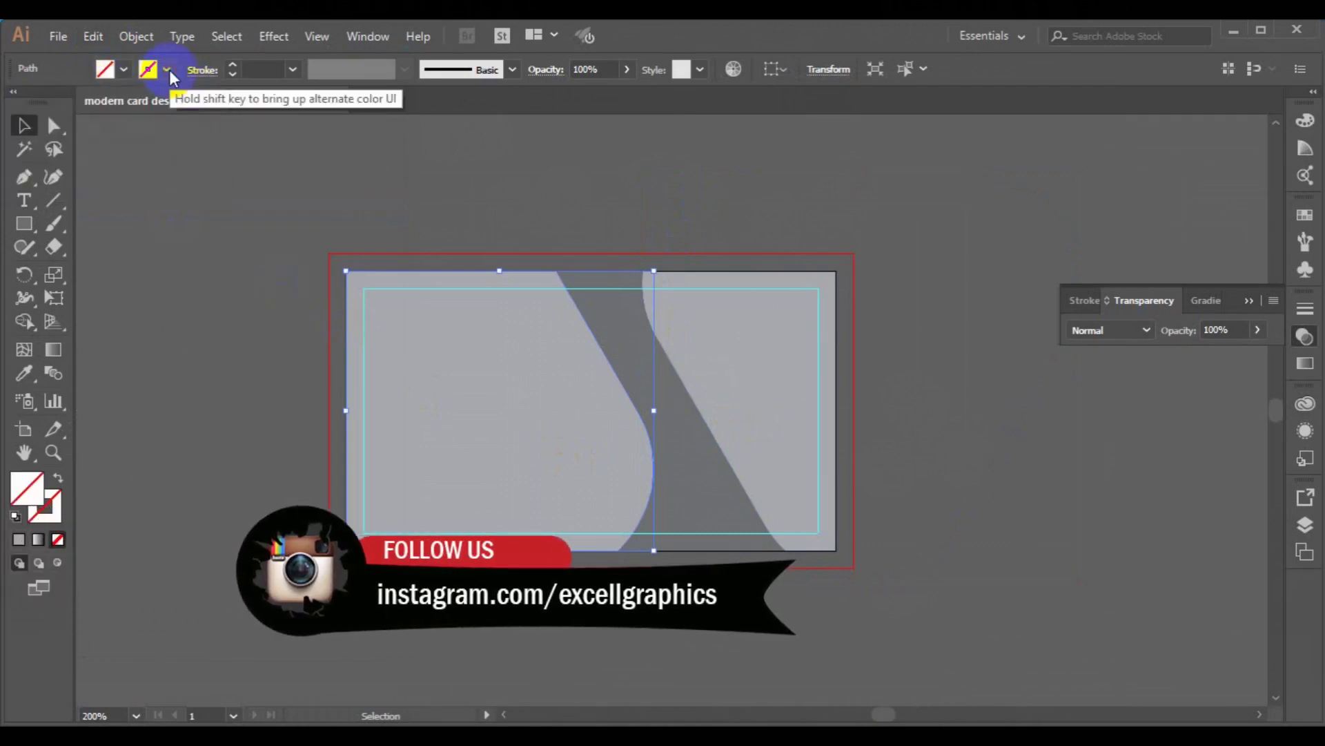
pyautogui.click(166, 70)
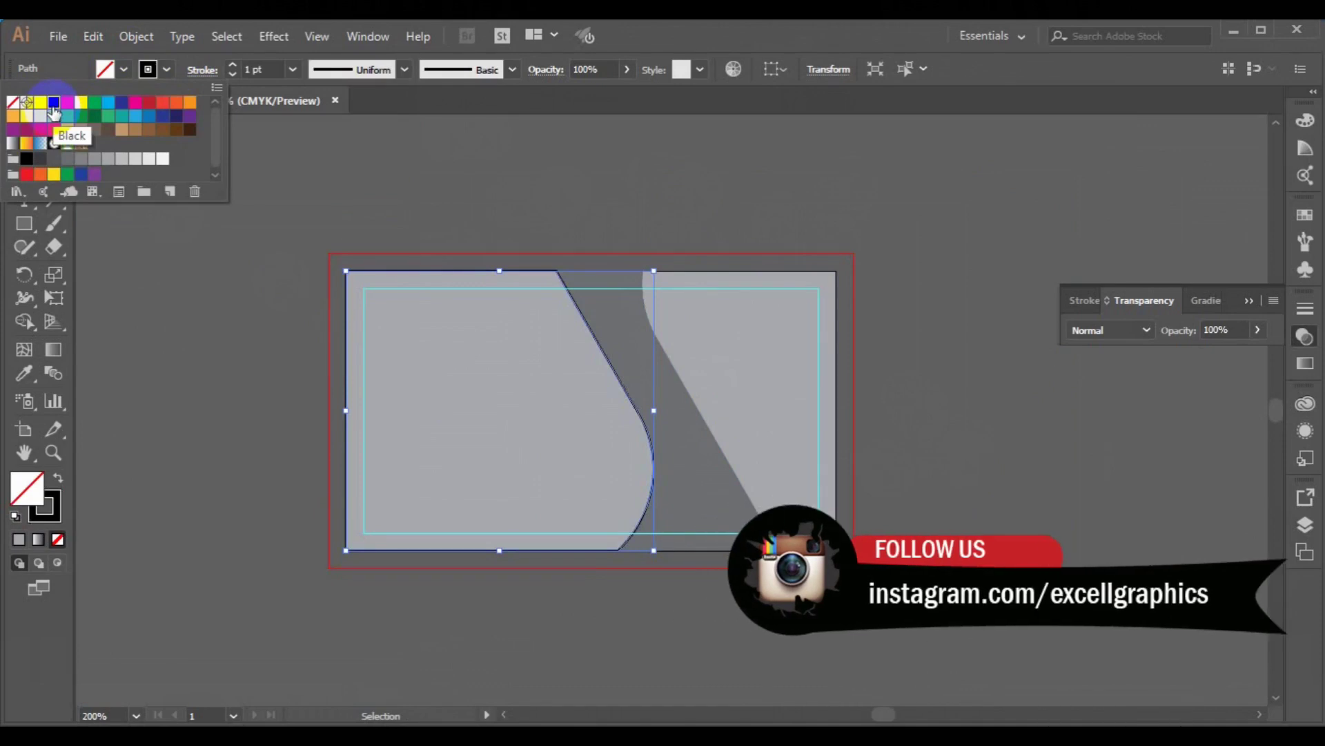
pyautogui.click(53, 105)
pyautogui.press('Right')
pyautogui.press('Right')
pyautogui.press('Right')
pyautogui.press('Right')
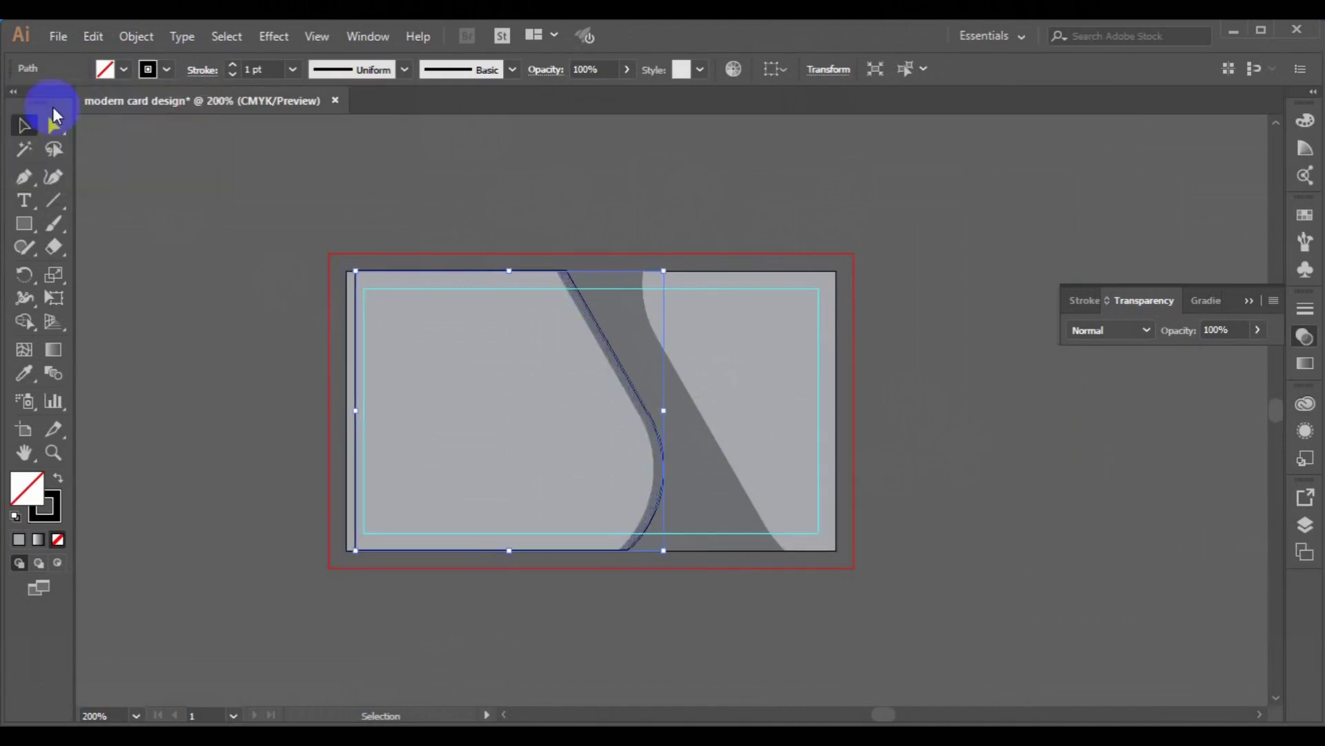
pyautogui.press('Right')
pyautogui.press('Right')
pyautogui.press('Right')
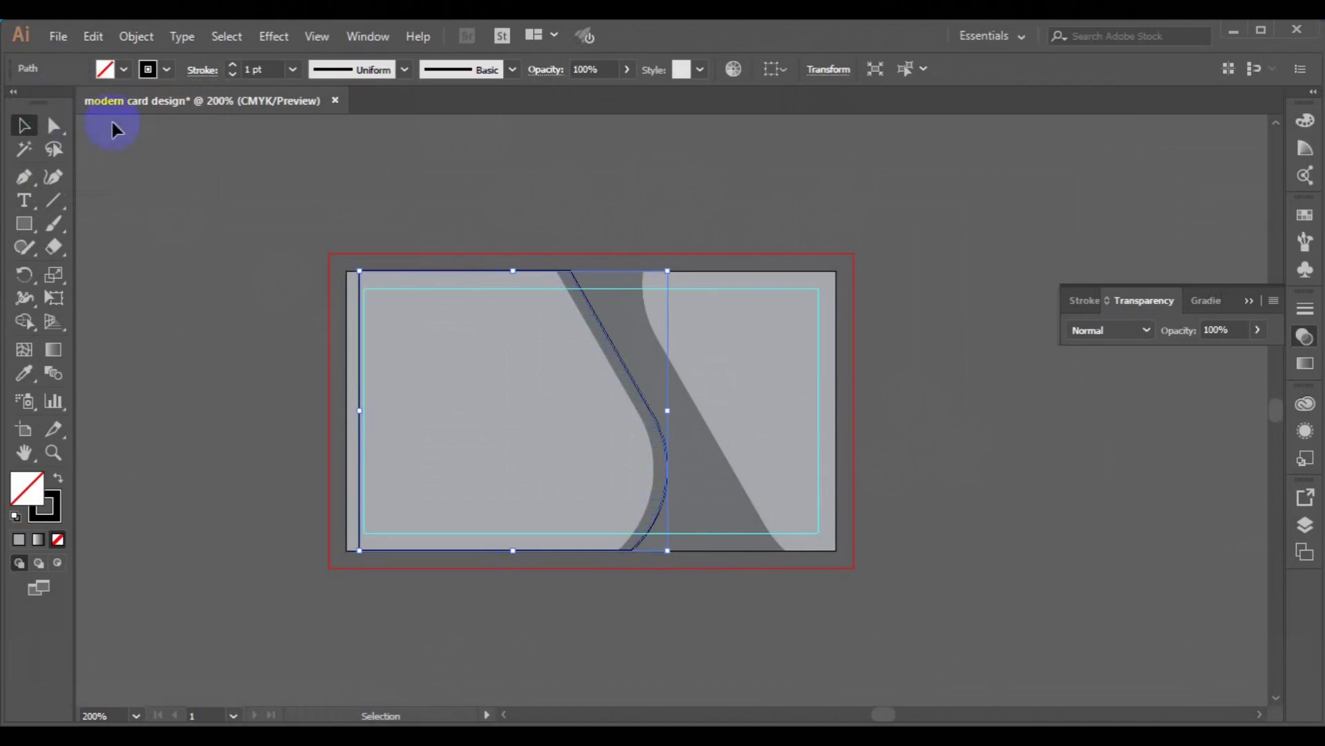
# - Paste another copy of the curve in place and offset it slightly left, forming twin lines
pyautogui.click(102, 45)
pyautogui.click(97, 36)
pyautogui.click(98, 40)
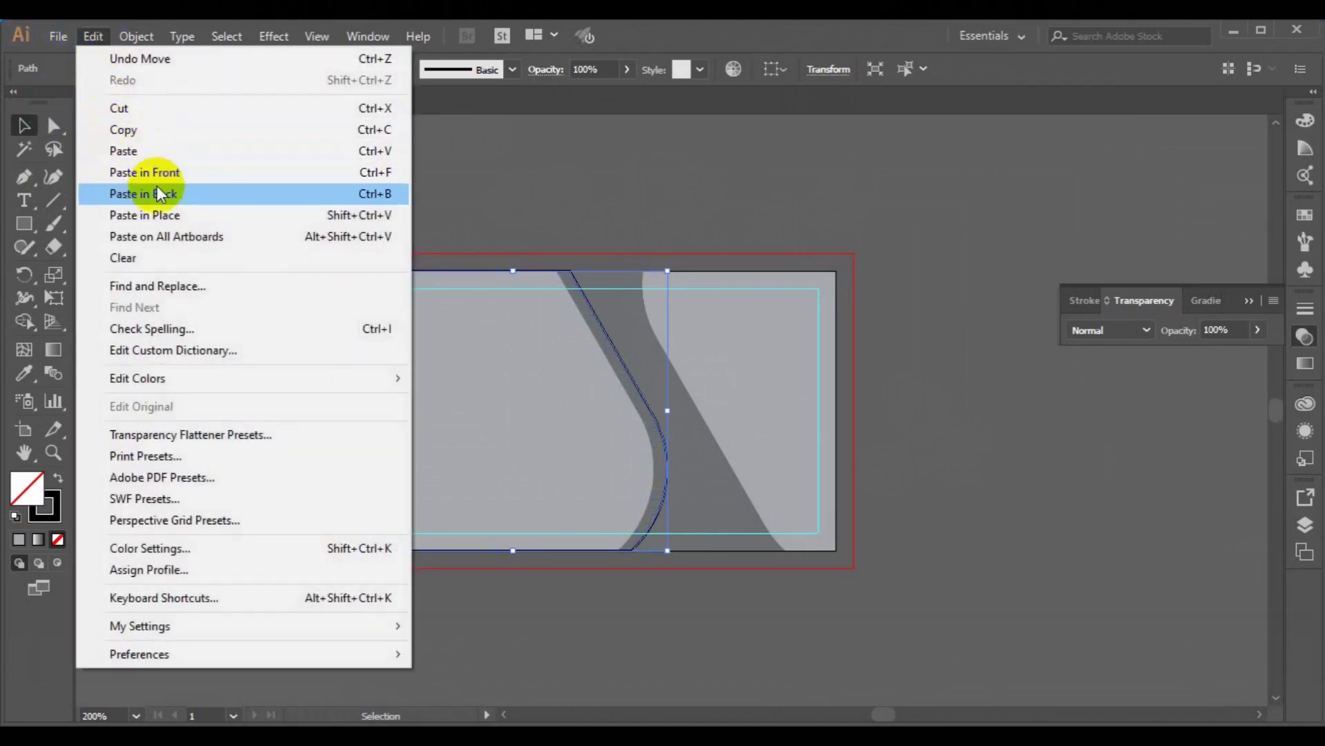
pyautogui.click(162, 214)
pyautogui.press('Left')
pyautogui.press('Left')
pyautogui.press('Left')
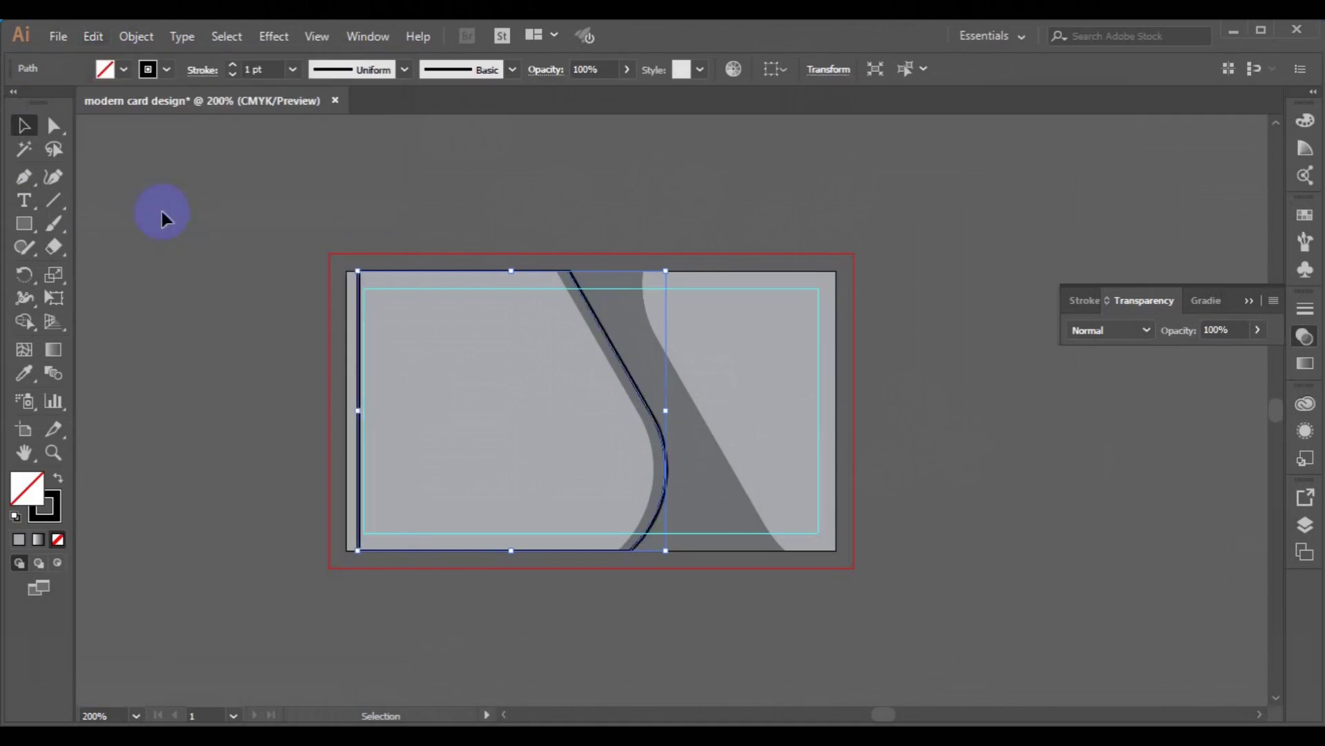
pyautogui.press('Left')
pyautogui.press('Right')
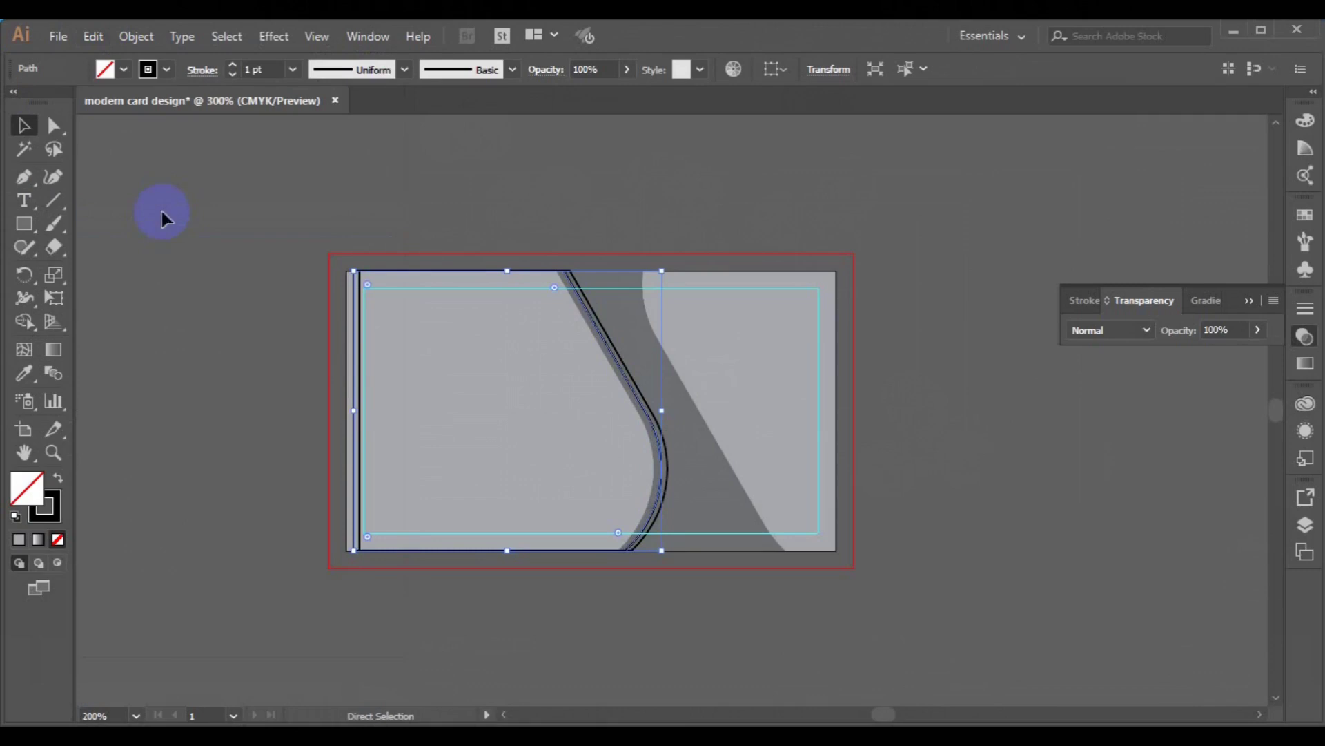
pyautogui.hotkey('ctrl', '+')
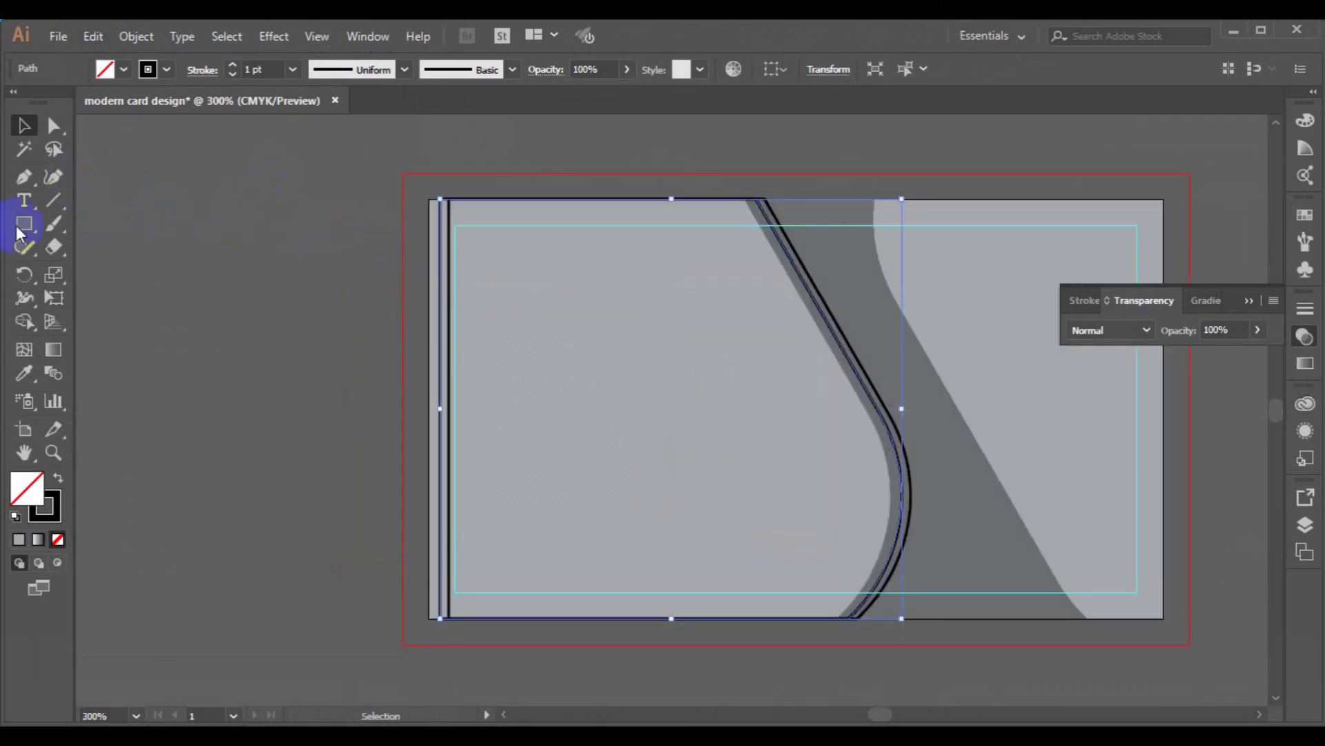
# - Draw a rectangle covering the whole card and select all the overlapping curve paths
pyautogui.click(23, 223)
pyautogui.moveTo(427, 201)
pyautogui.mouseDown()
pyautogui.moveTo(769, 331)
pyautogui.moveTo(1118, 514)
pyautogui.moveTo(1148, 553)
pyautogui.moveTo(1165, 618)
pyautogui.mouseUp()
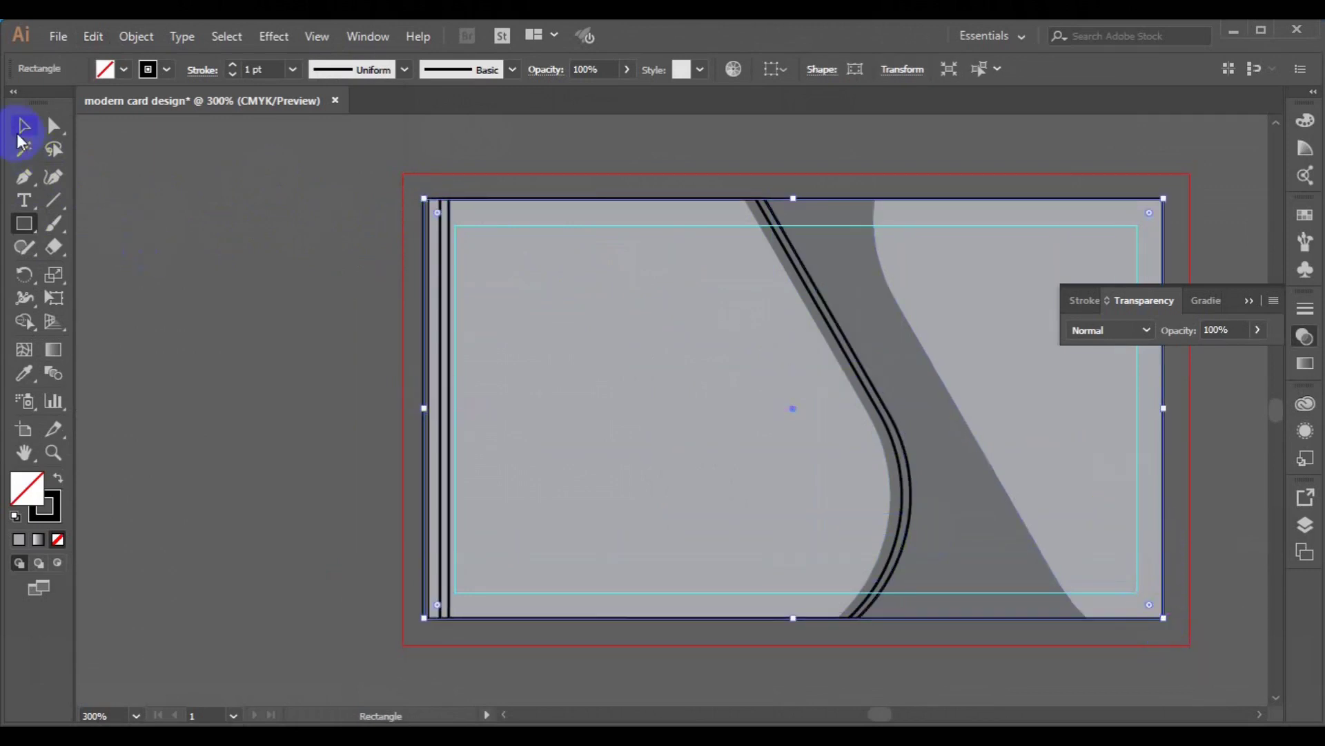
pyautogui.click(22, 131)
pyautogui.moveTo(474, 281); pyautogui.dragTo(630, 350)
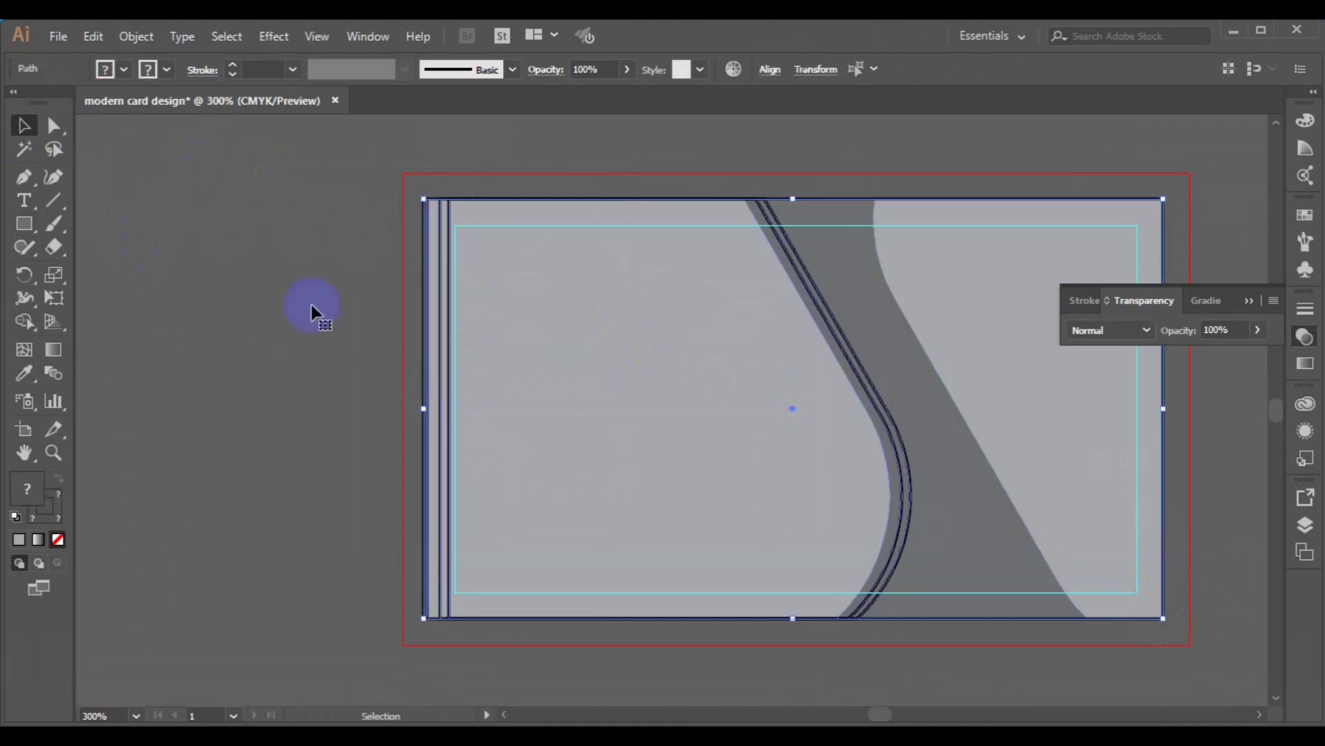
# - With Shape Builder set to white fill and no stroke, fill the strip between the two curves
pyautogui.click(24, 321)
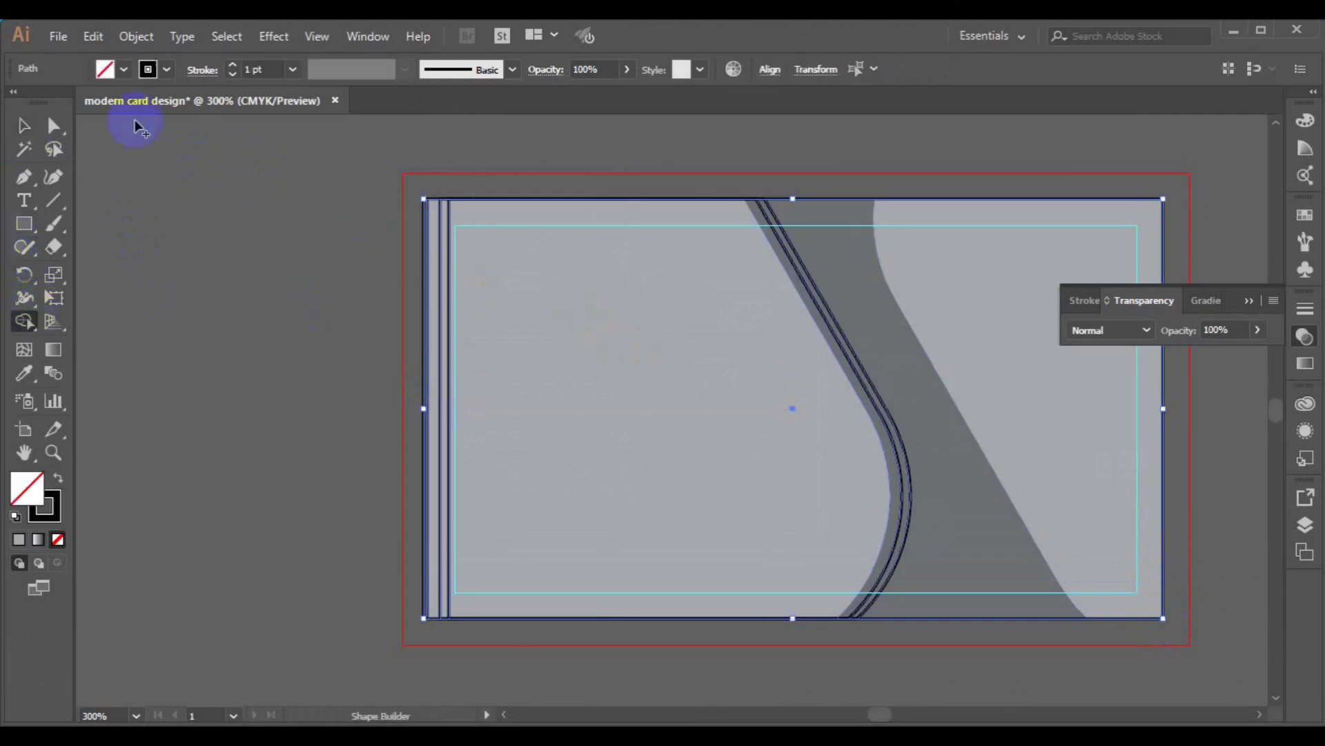
pyautogui.click(124, 69)
pyautogui.click(40, 103)
pyautogui.click(167, 69)
pyautogui.click(167, 69)
pyautogui.click(13, 102)
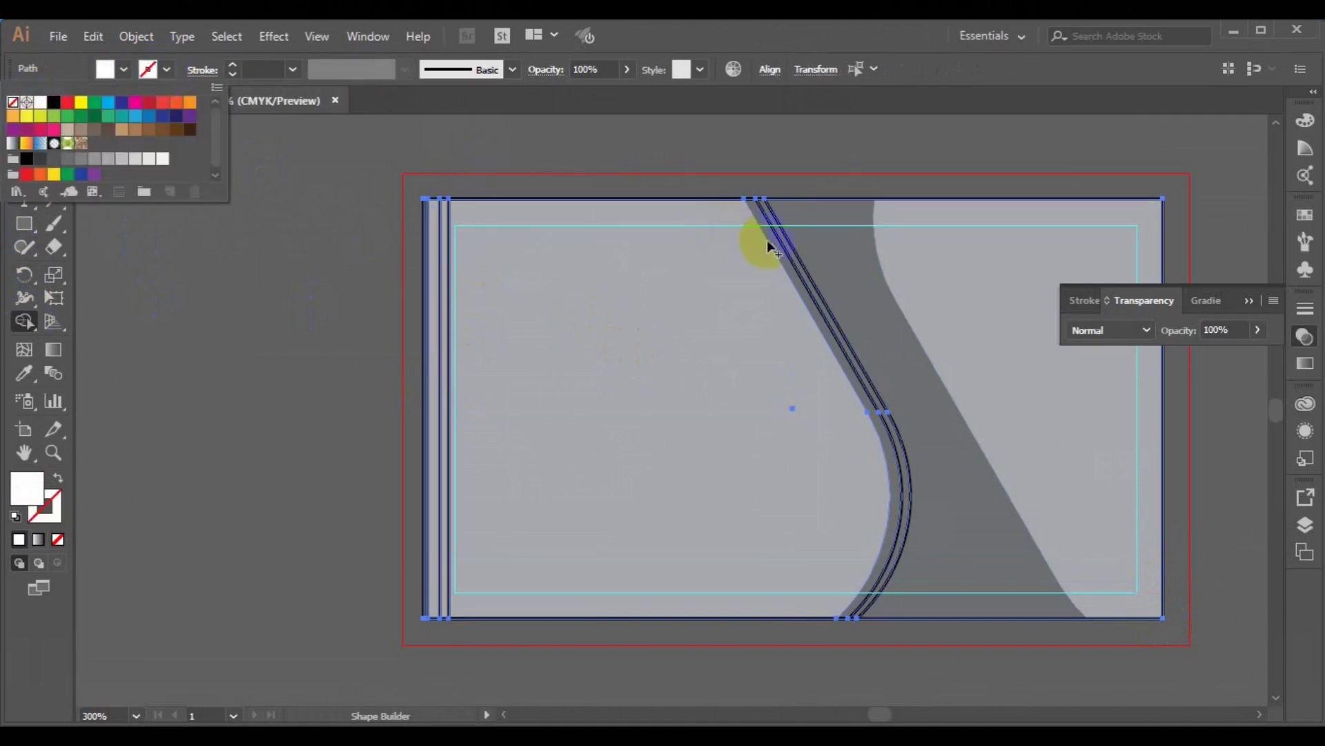
pyautogui.click(787, 248)
# - Delete a leftover piece at the card's left edge, undoing an accidental deletion of the grey panel
pyautogui.click(23, 125)
pyautogui.click(225, 283)
pyautogui.click(427, 423)
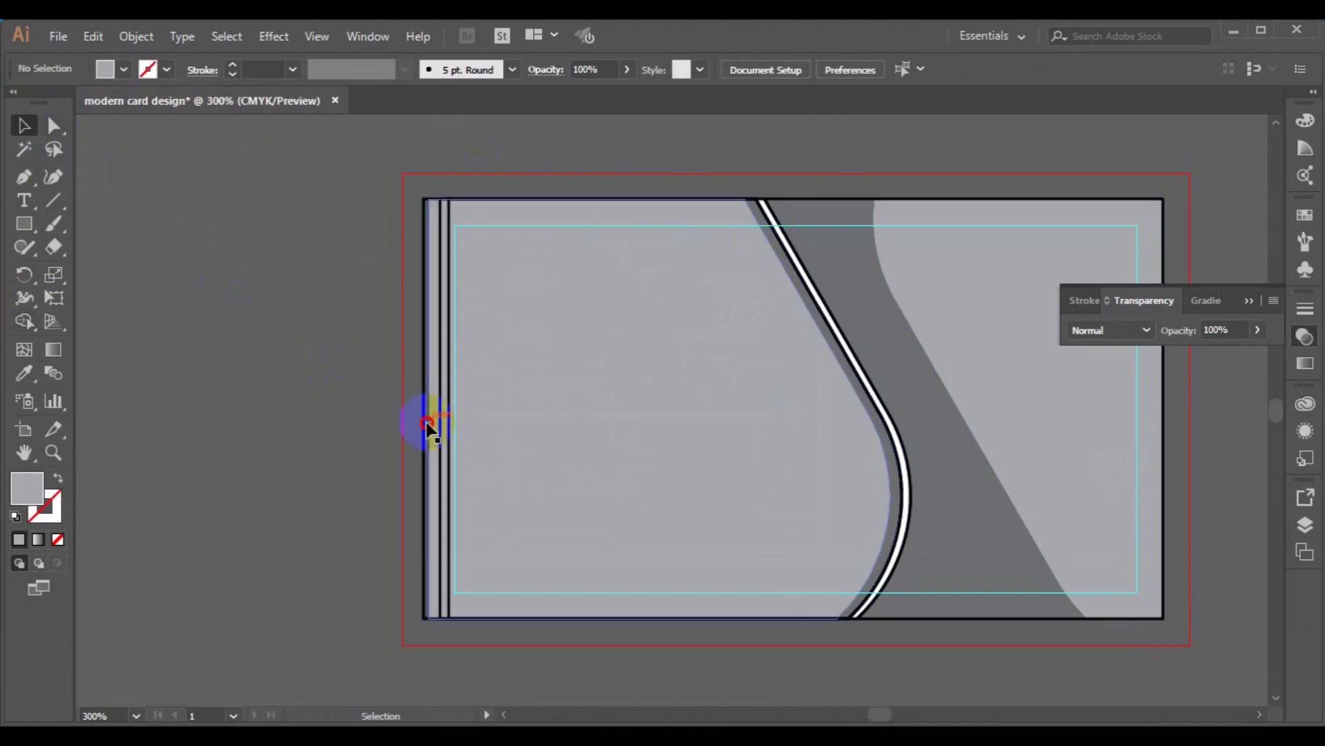
pyautogui.press('Delete')
pyautogui.click(432, 428)
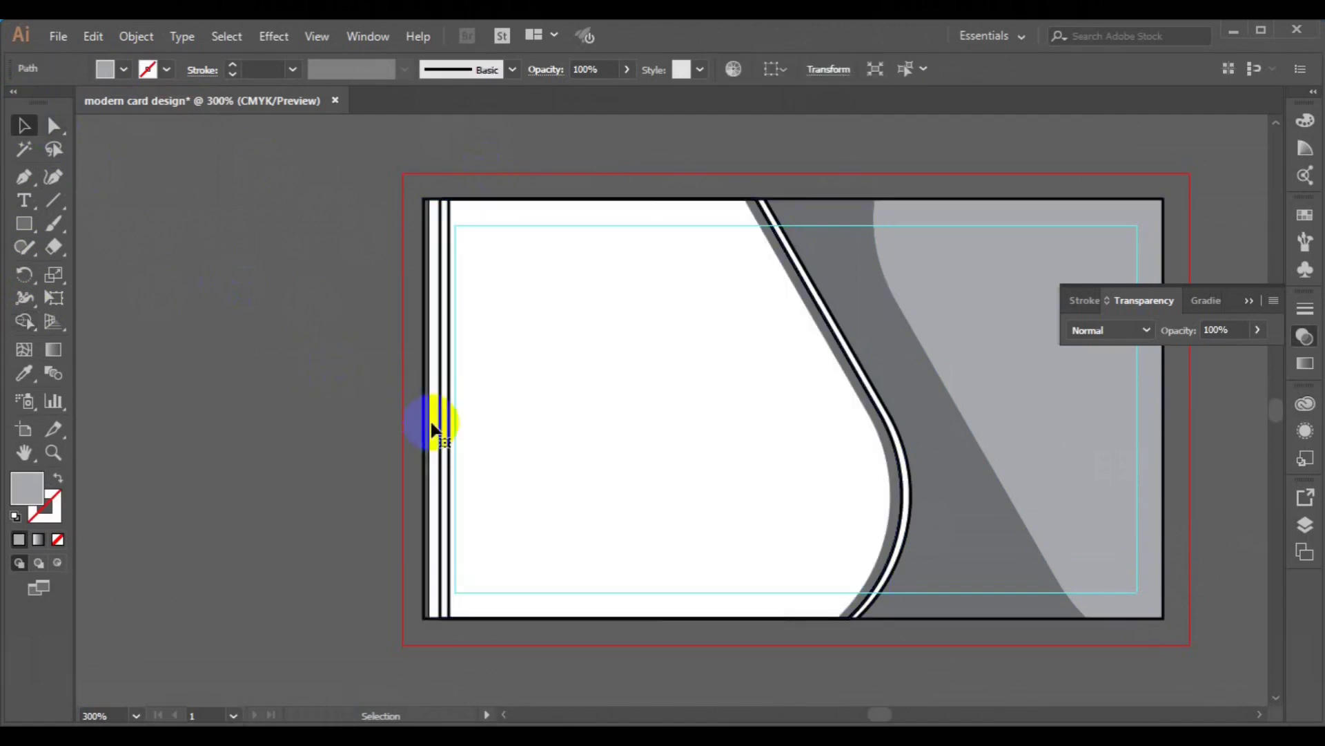
pyautogui.hotkey('ctrl', 'z')
pyautogui.click(280, 394)
# - Delete the remaining leftover outline paths on the left and right edges
pyautogui.click(426, 458)
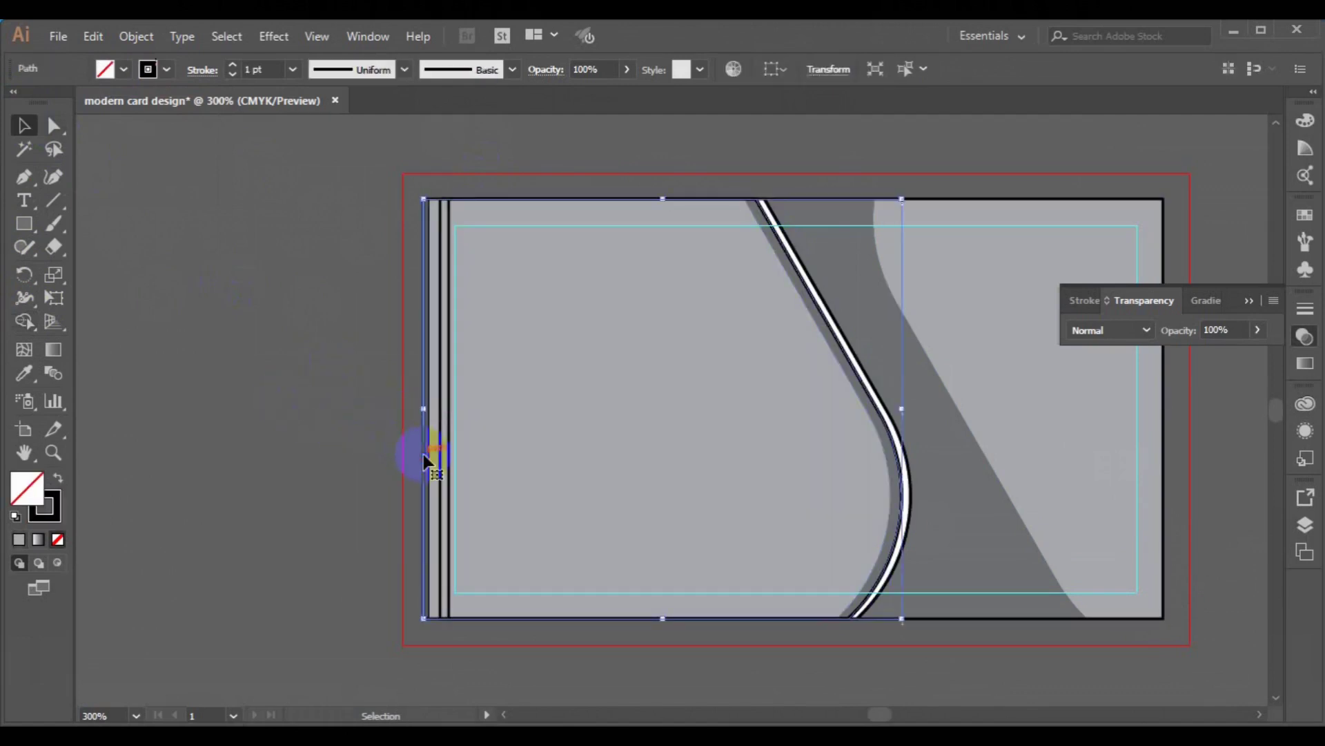
pyautogui.click(423, 455)
pyautogui.click(442, 464)
pyautogui.press('Delete')
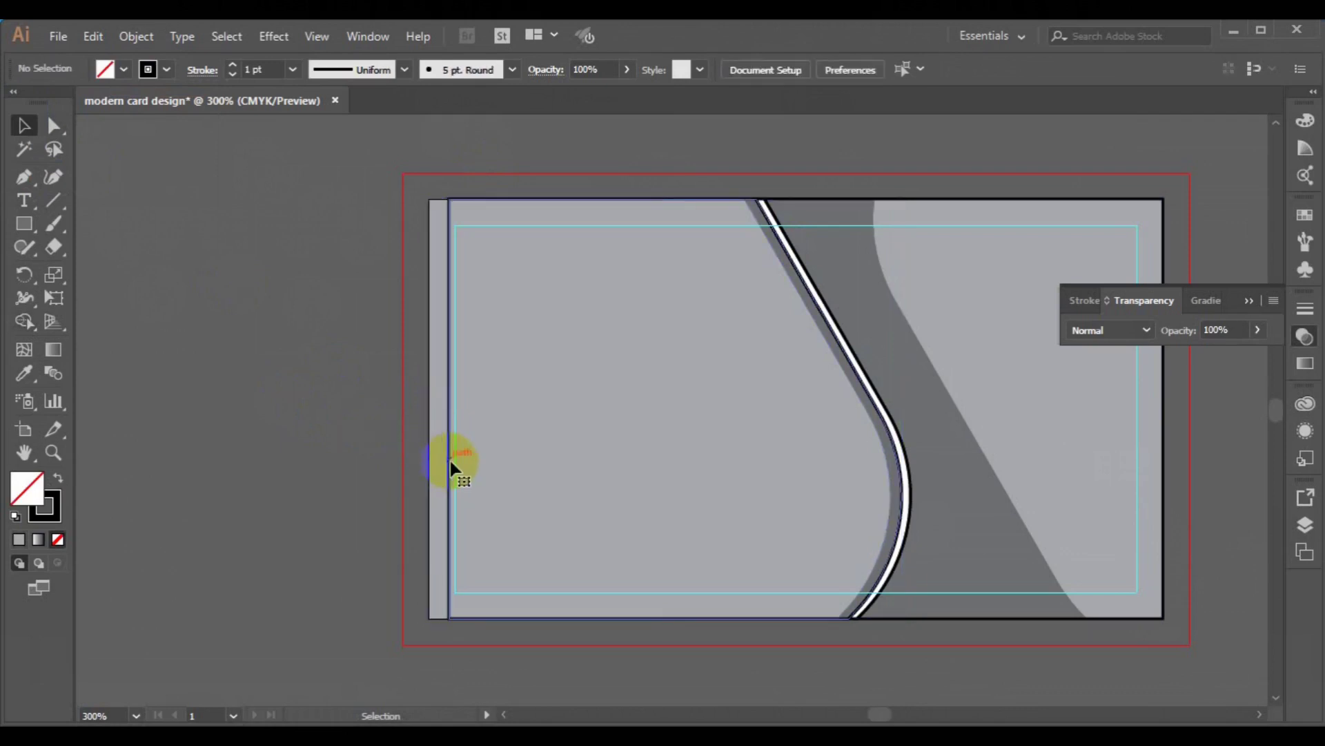
pyautogui.click(449, 466)
pyautogui.press('Delete')
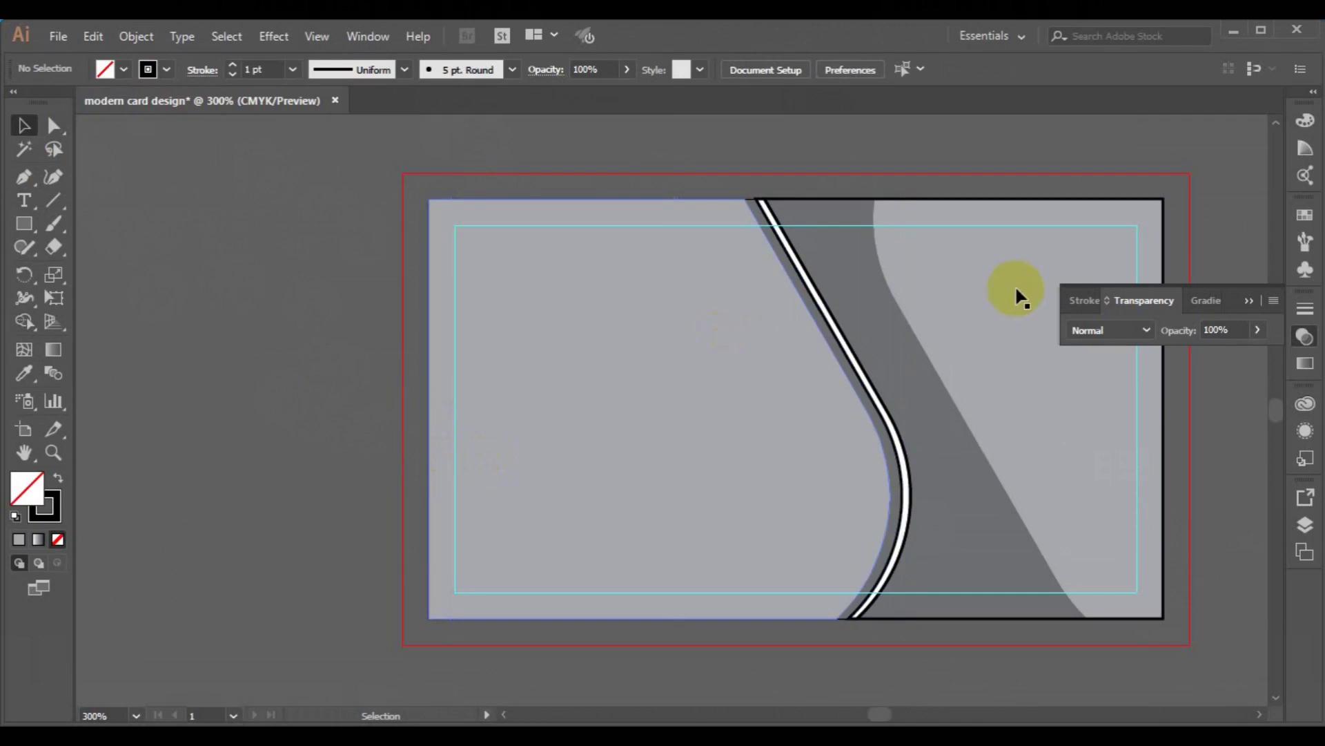
pyautogui.click(1164, 419)
pyautogui.press('Delete')
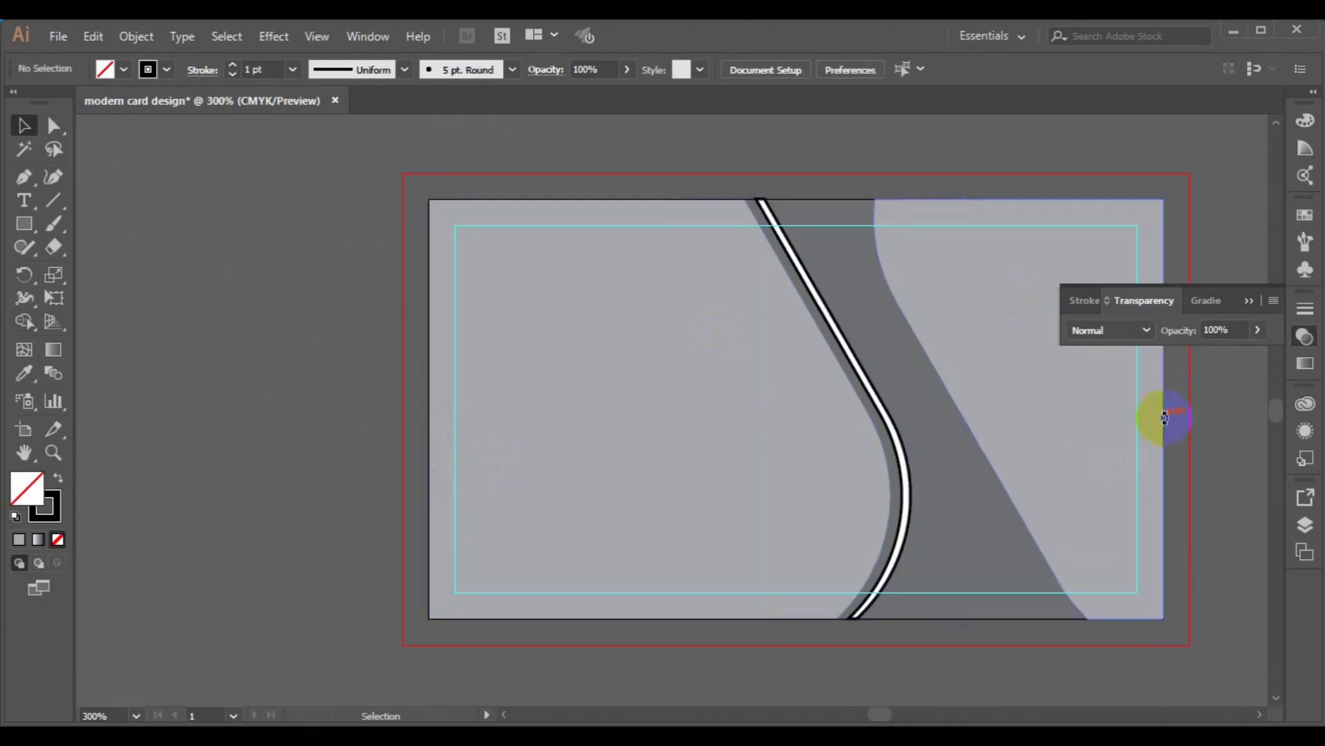
# - Remove the black stroke from the white curved band
pyautogui.click(912, 479)
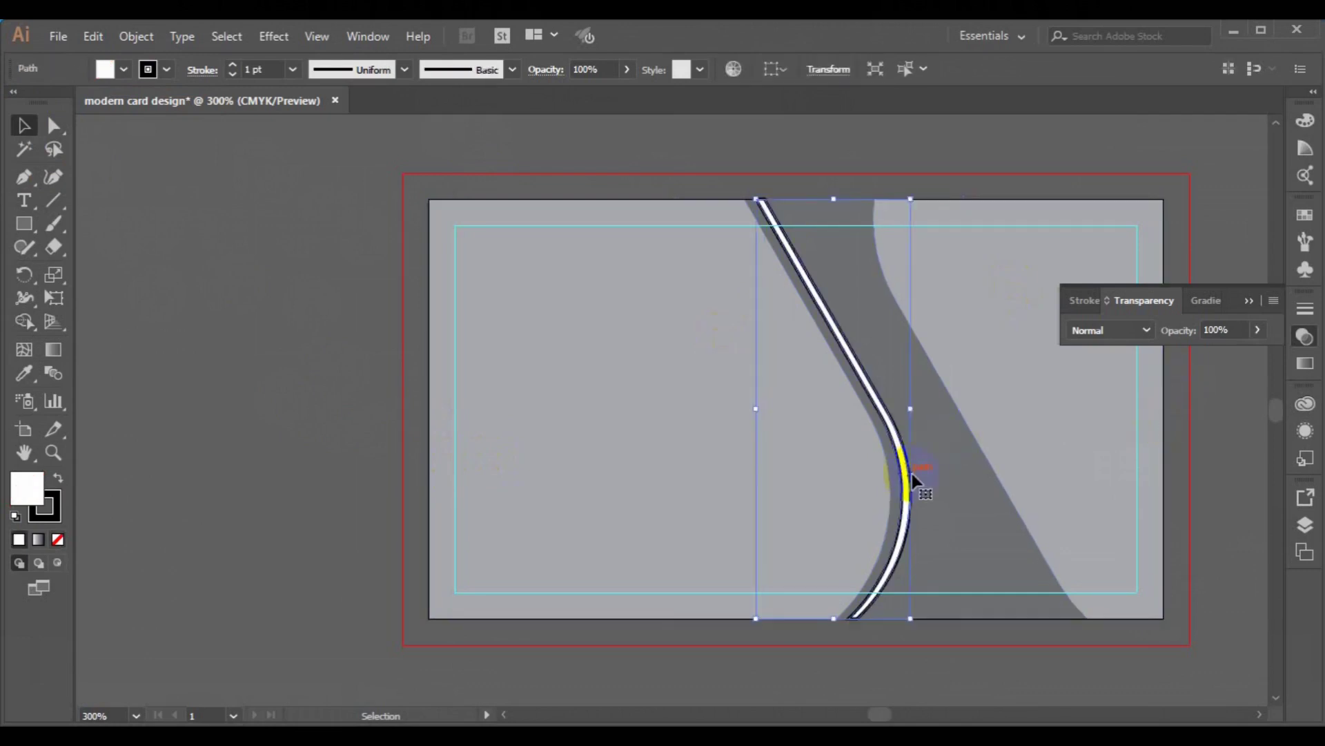
pyautogui.click(166, 69)
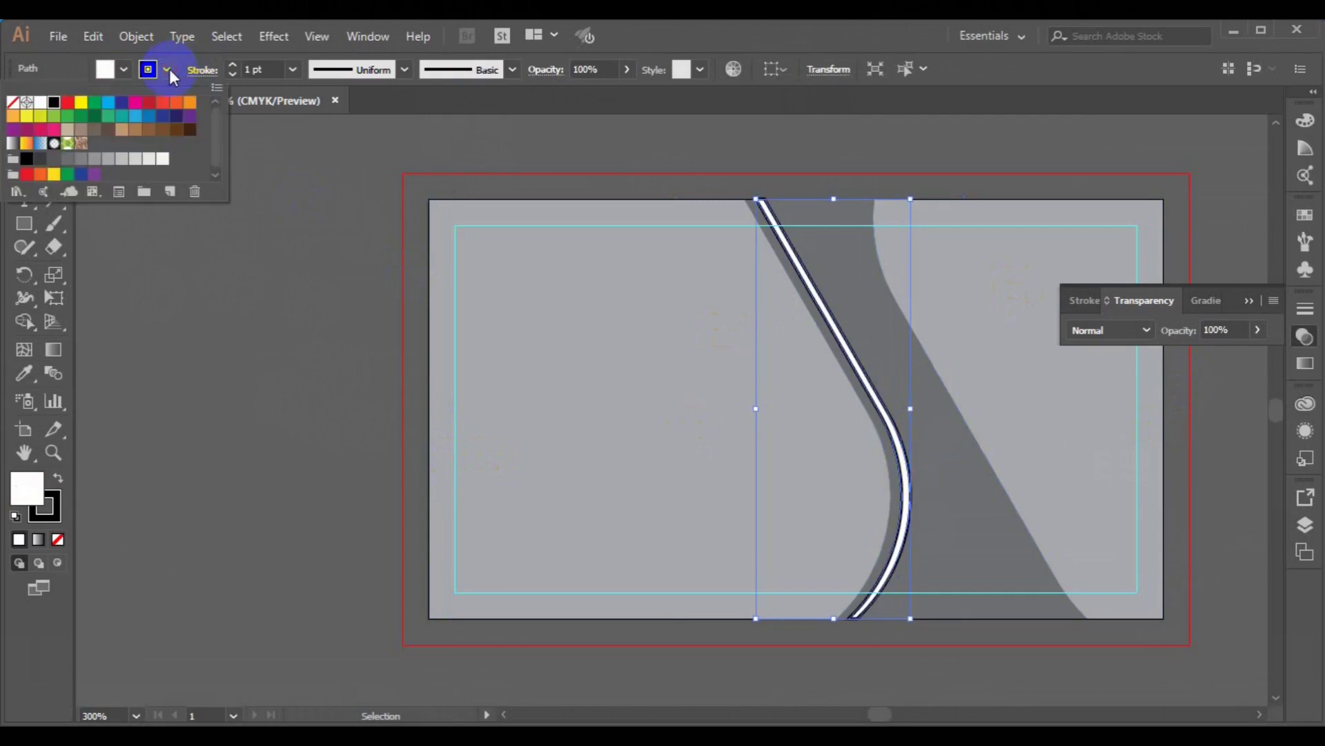
pyautogui.click(12, 102)
pyautogui.click(182, 350)
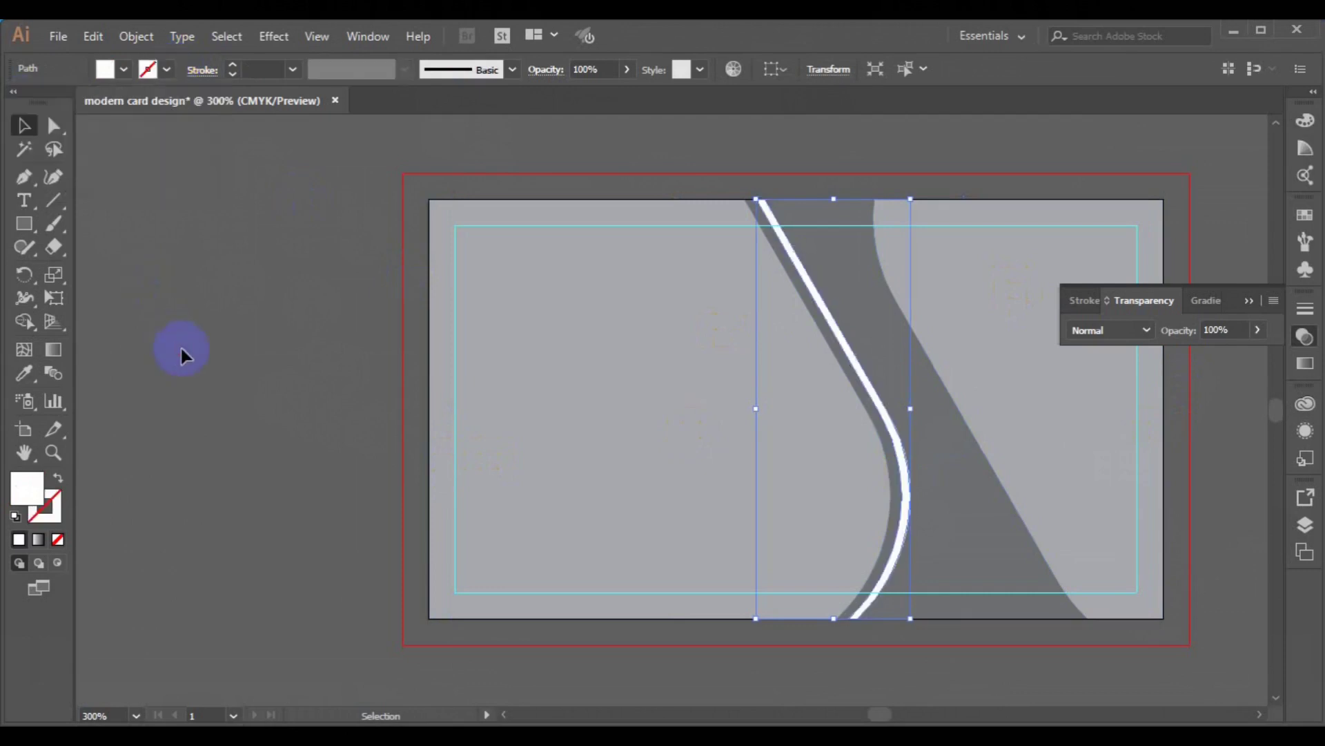
pyautogui.click(293, 383)
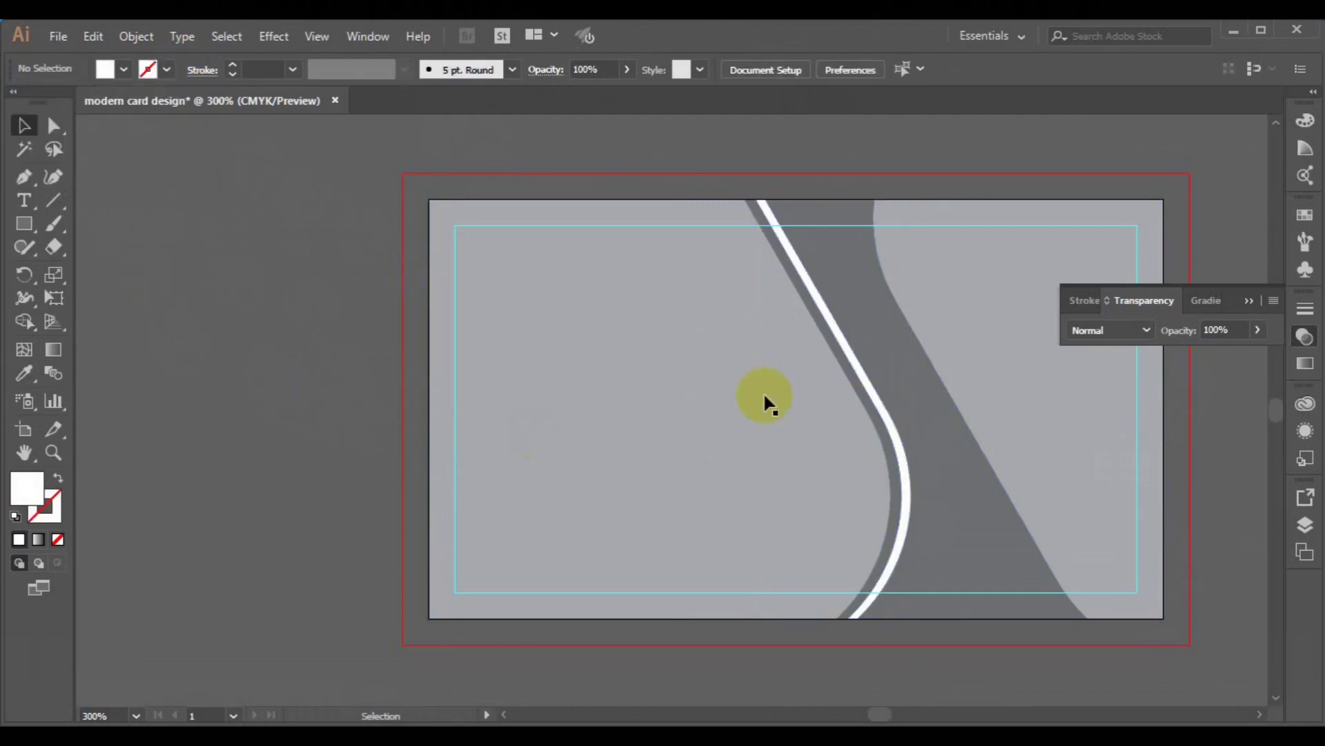
# - Nudge the white band slightly left, then select the large left grey panel
pyautogui.click(884, 412)
pyautogui.press('Left')
pyautogui.press('Left')
pyautogui.click(532, 358)
pyautogui.hotkey('ctrl', 'F11')
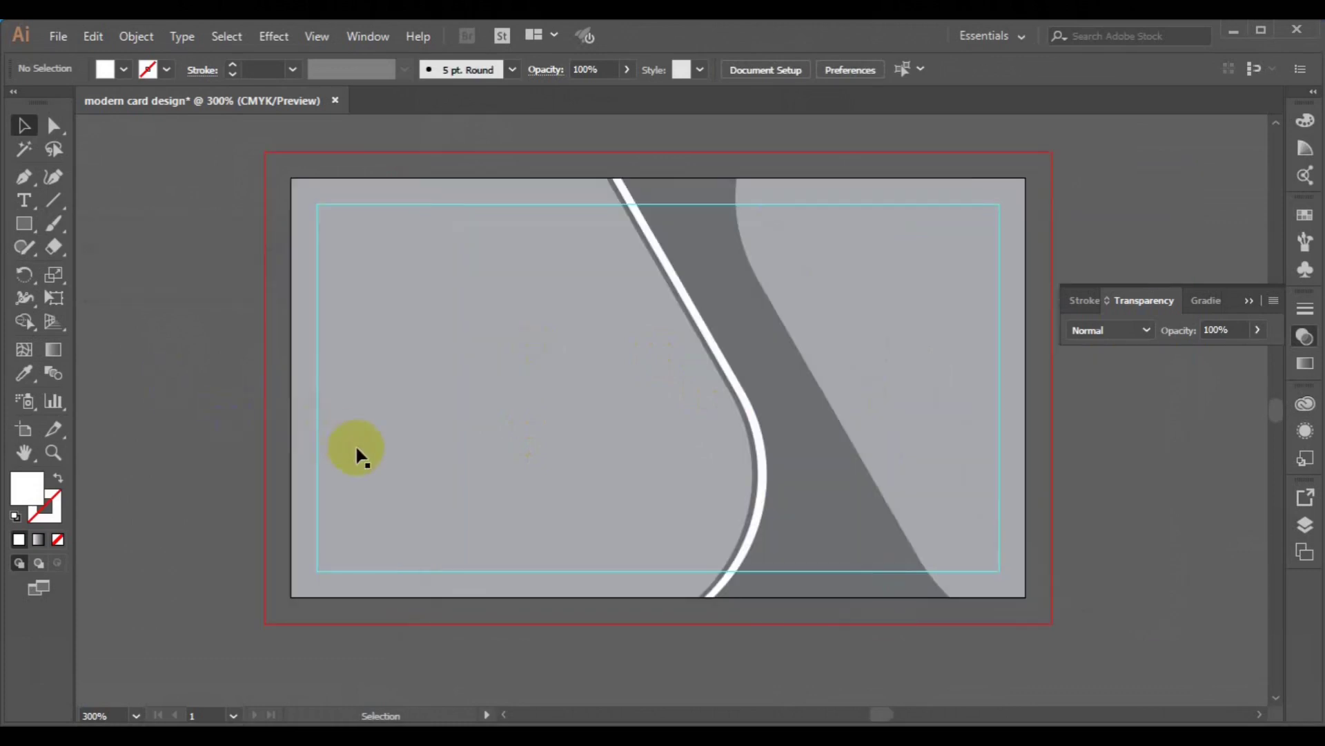
pyautogui.click(357, 450)
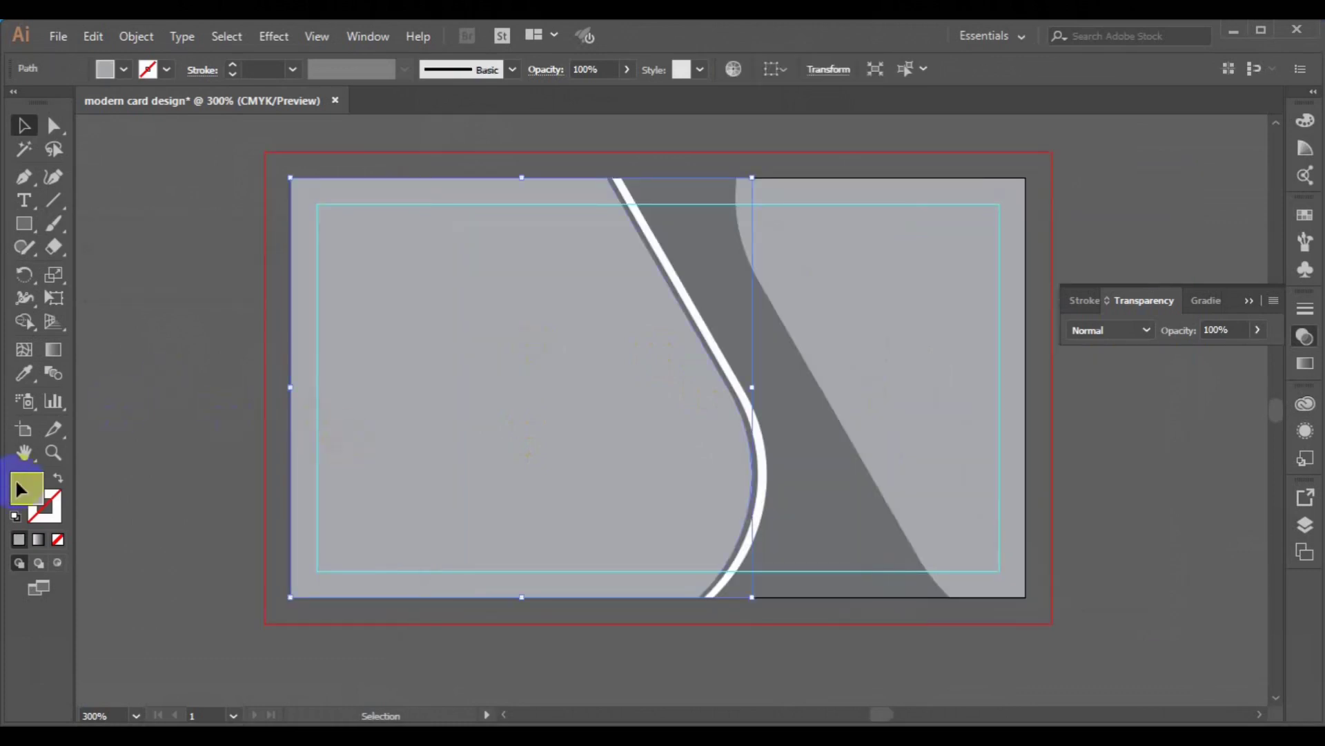
# - Give the left panel a near-black navy fill (about 00060C), then select the middle band
pyautogui.doubleClick(20, 503)
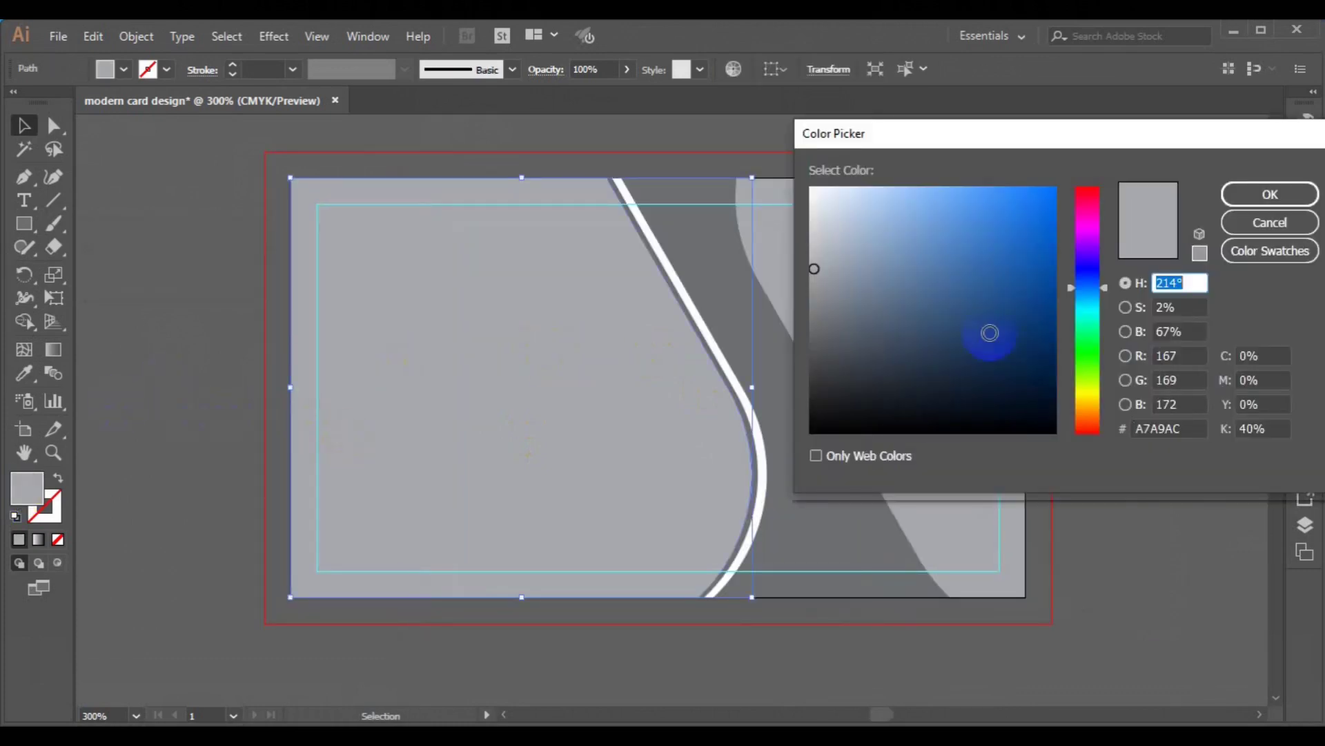
pyautogui.click(1053, 418)
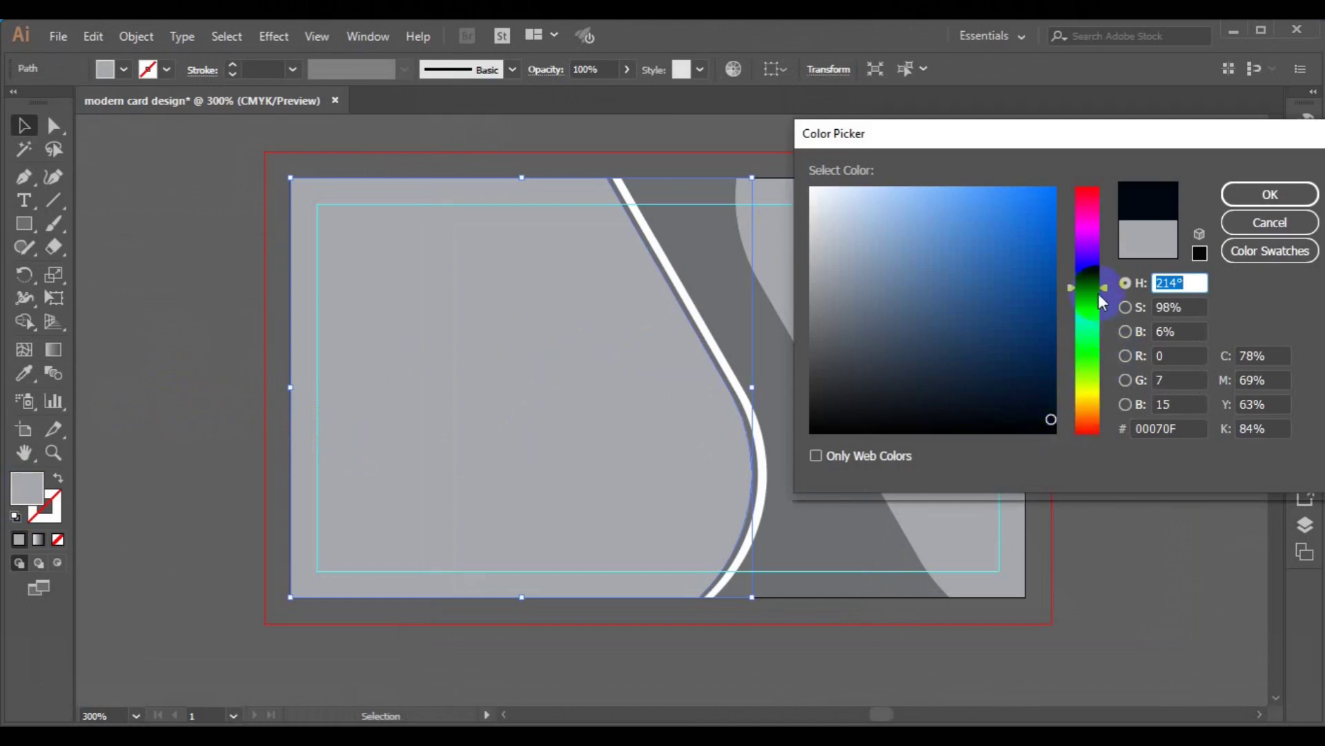
pyautogui.moveTo(1103, 291); pyautogui.dragTo(1103, 279)
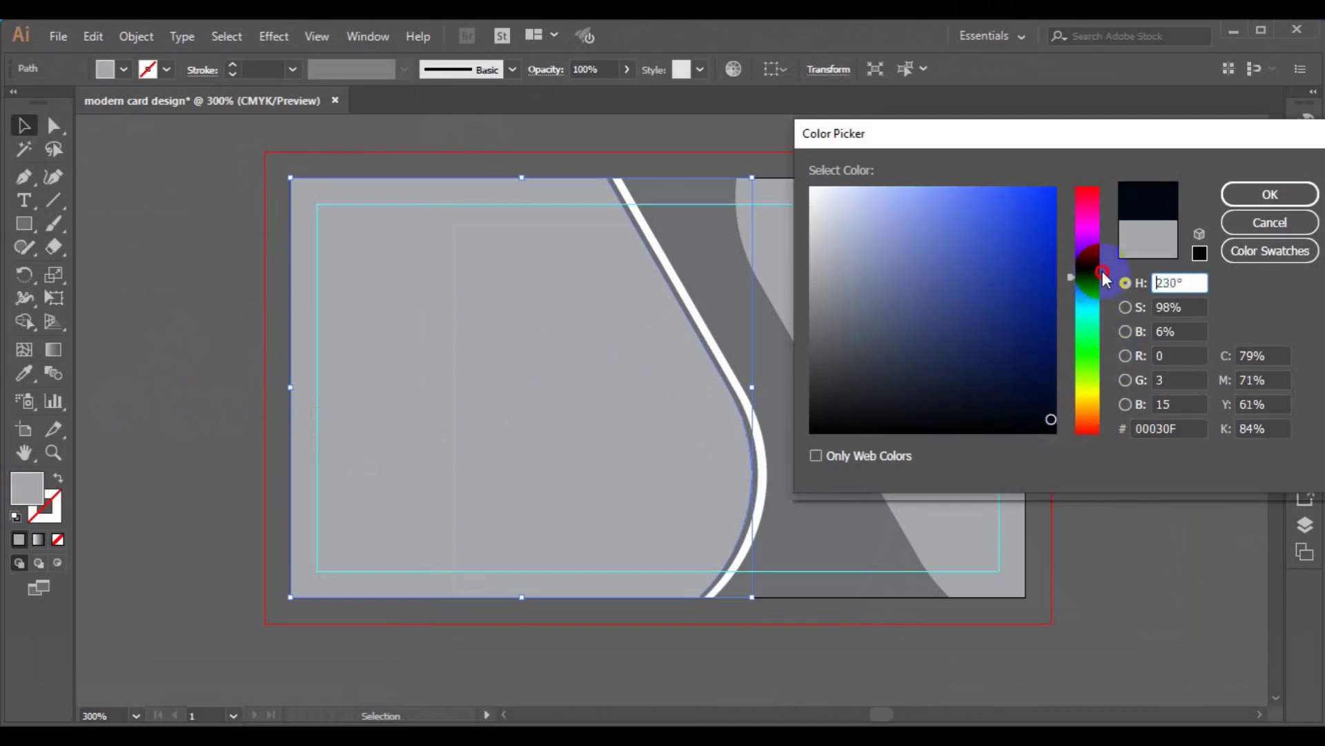
pyautogui.moveTo(1103, 279); pyautogui.dragTo(1103, 279)
pyautogui.moveTo(1050, 419); pyautogui.dragTo(1054, 423)
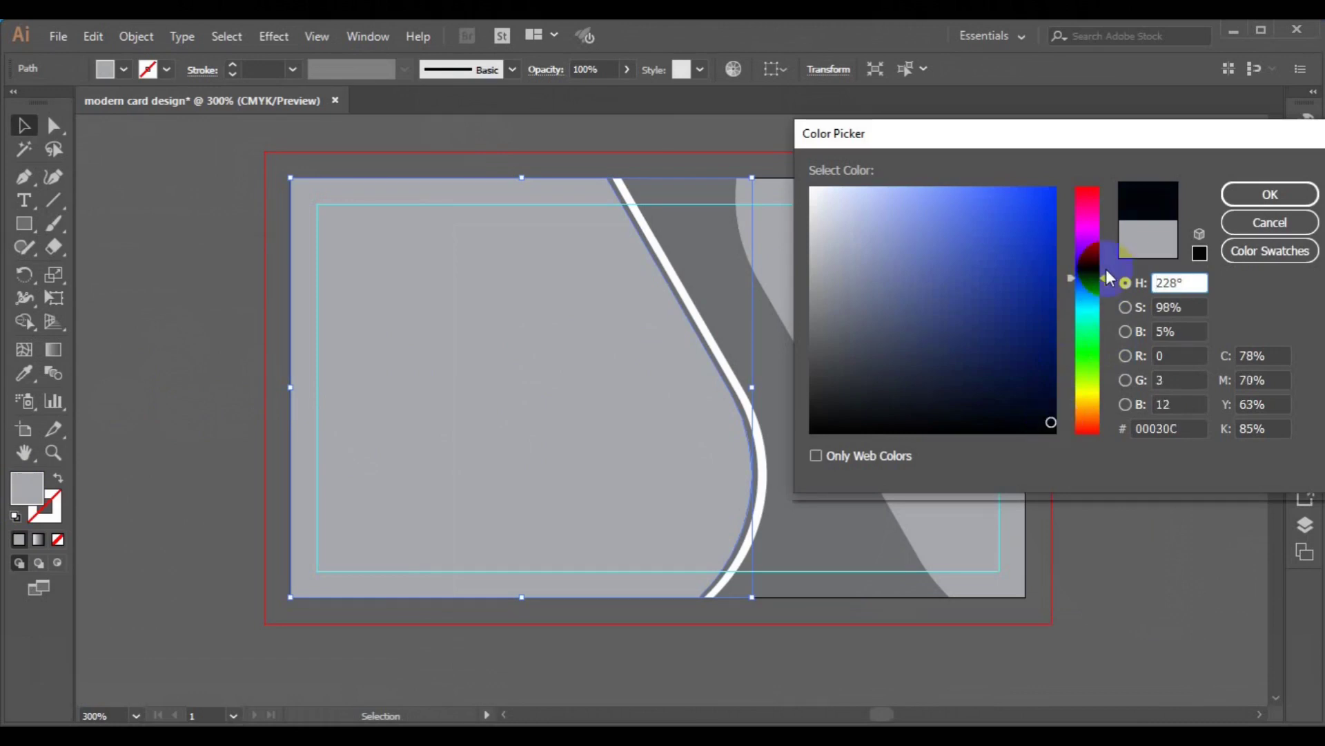
pyautogui.moveTo(1108, 279); pyautogui.dragTo(1108, 287)
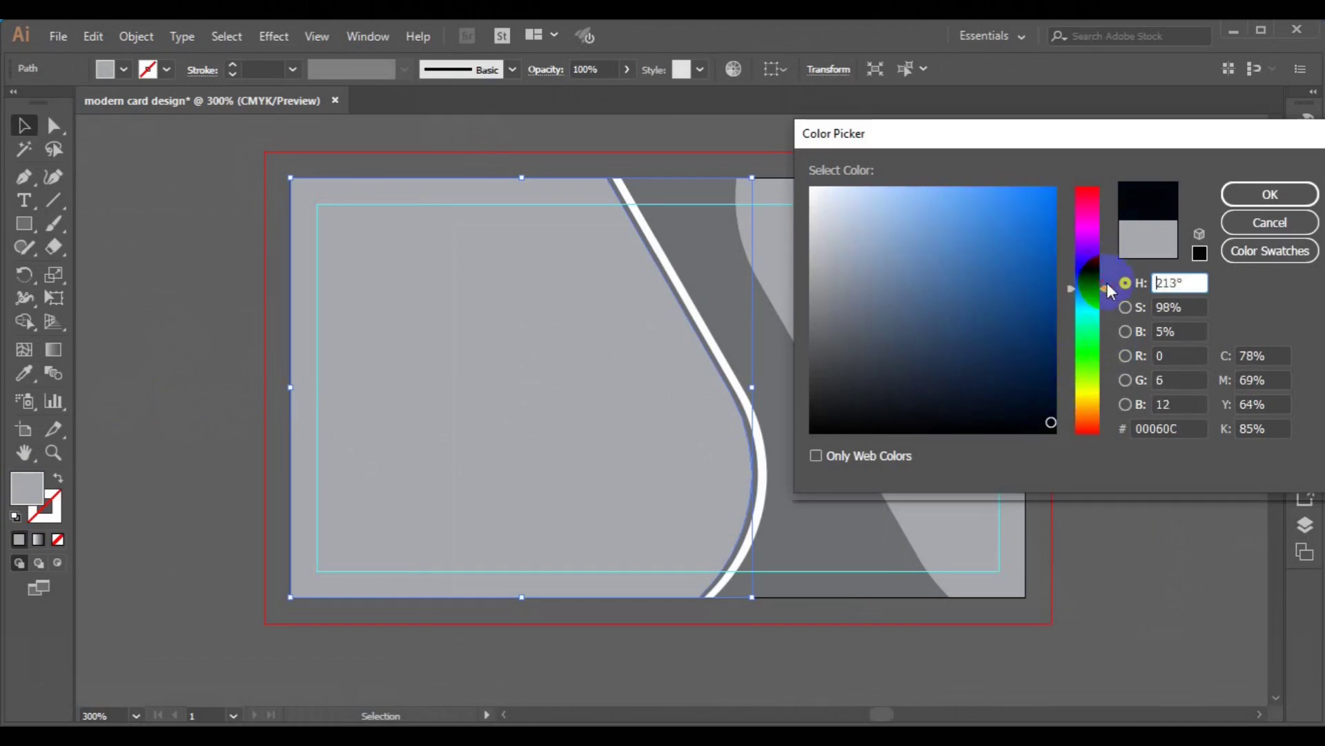
pyautogui.click(1270, 194)
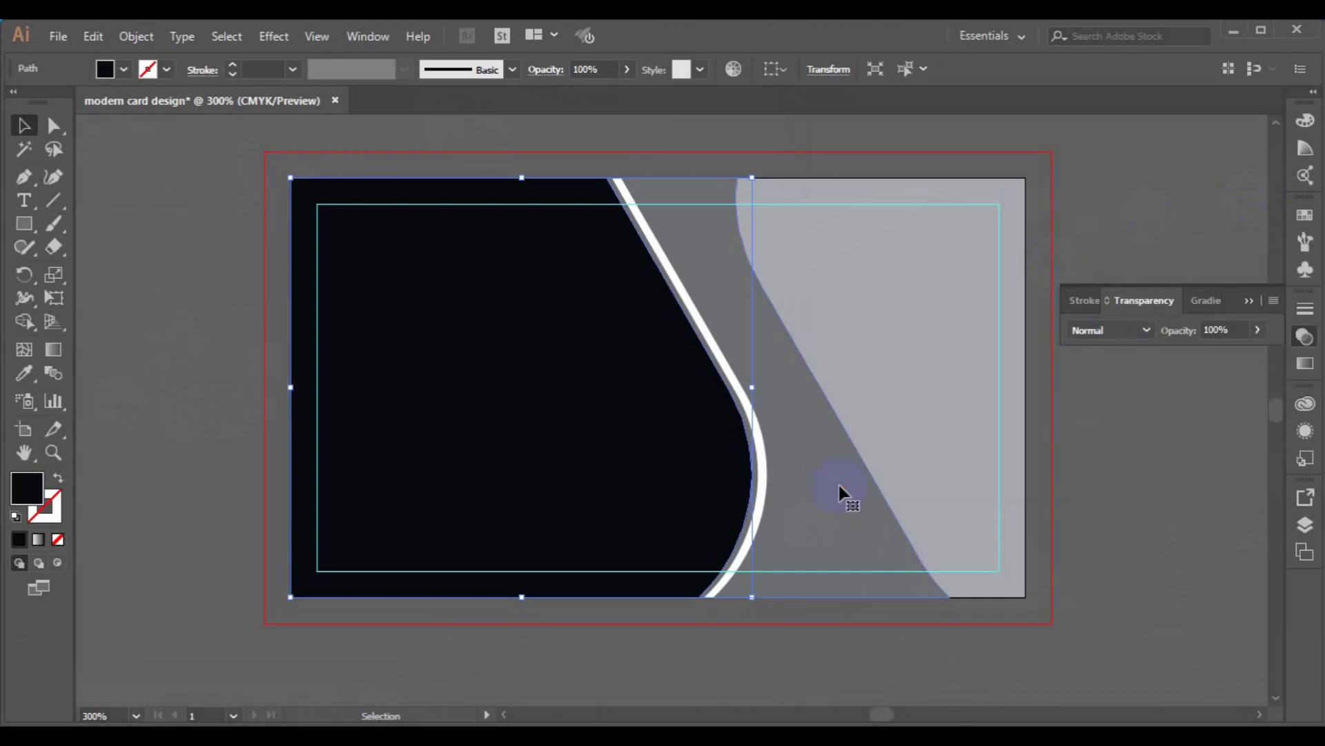
pyautogui.click(838, 482)
pyautogui.click(39, 491)
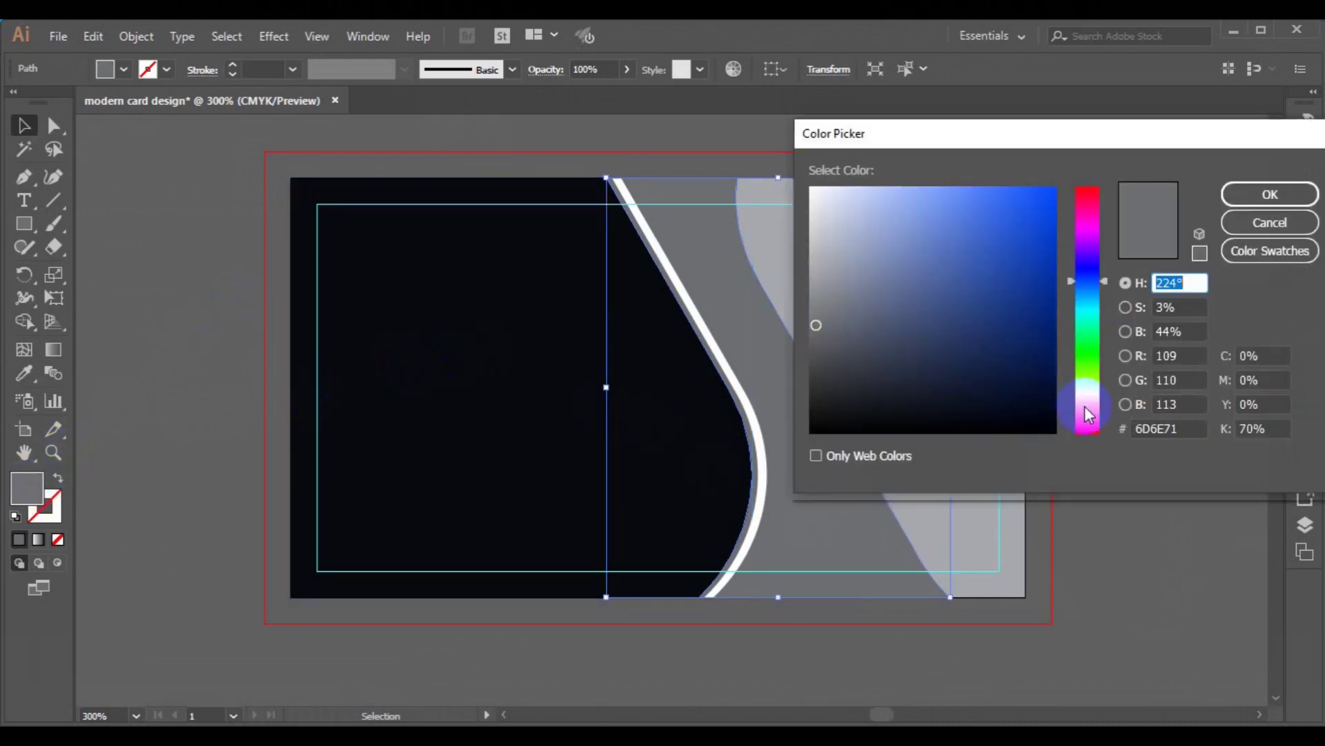
# - Set the curved band's fill to web-safe orange FF9900, after briefly trying yellow FFCC00
pyautogui.click(1089, 414)
pyautogui.click(1051, 193)
pyautogui.click(1199, 197)
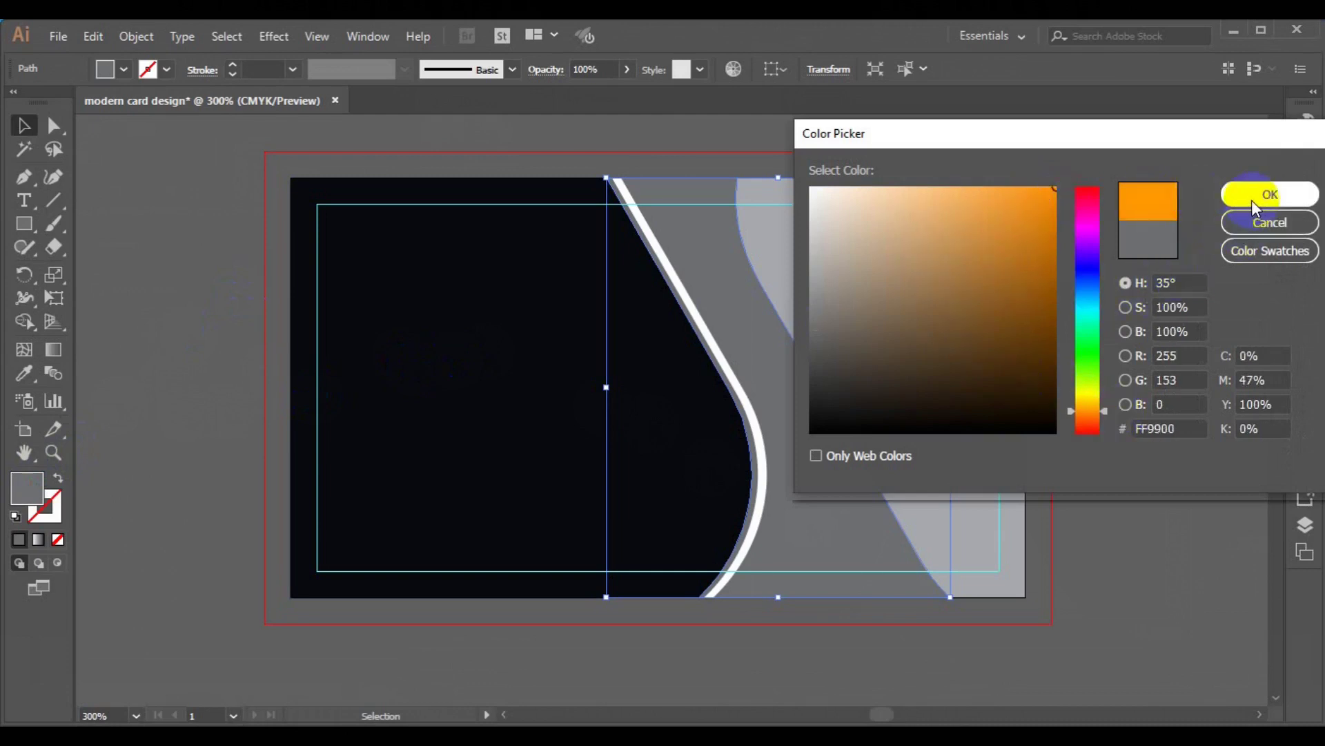
pyautogui.moveTo(1103, 421); pyautogui.dragTo(1103, 399)
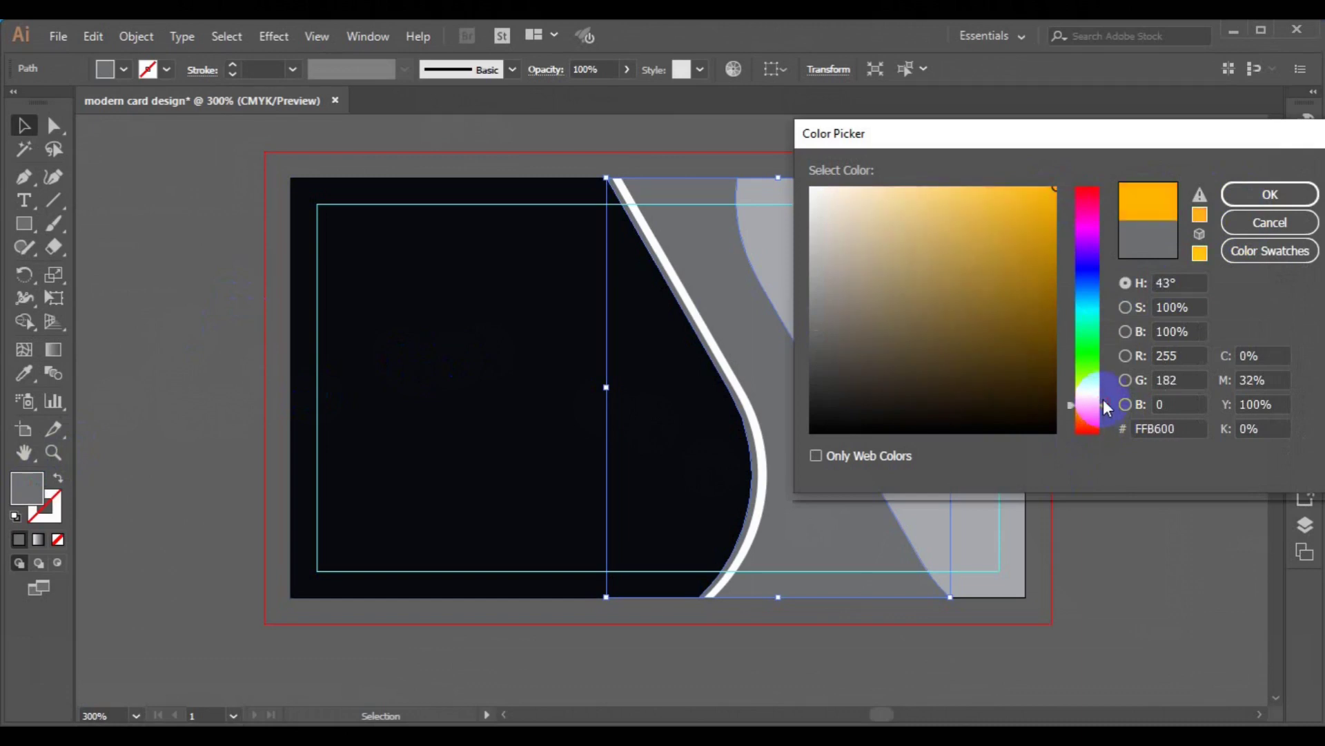
pyautogui.click(1199, 204)
pyautogui.click(1237, 199)
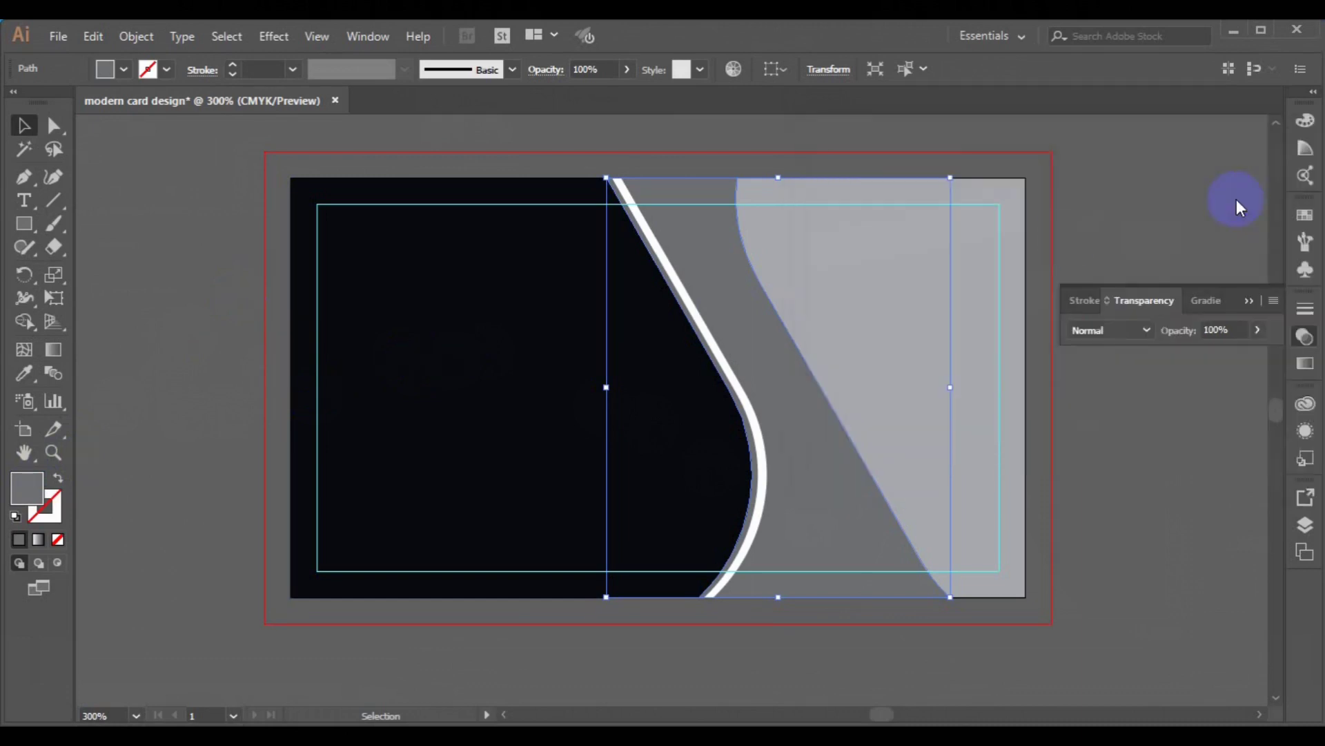
pyautogui.doubleClick(19, 498)
pyautogui.click(1105, 408)
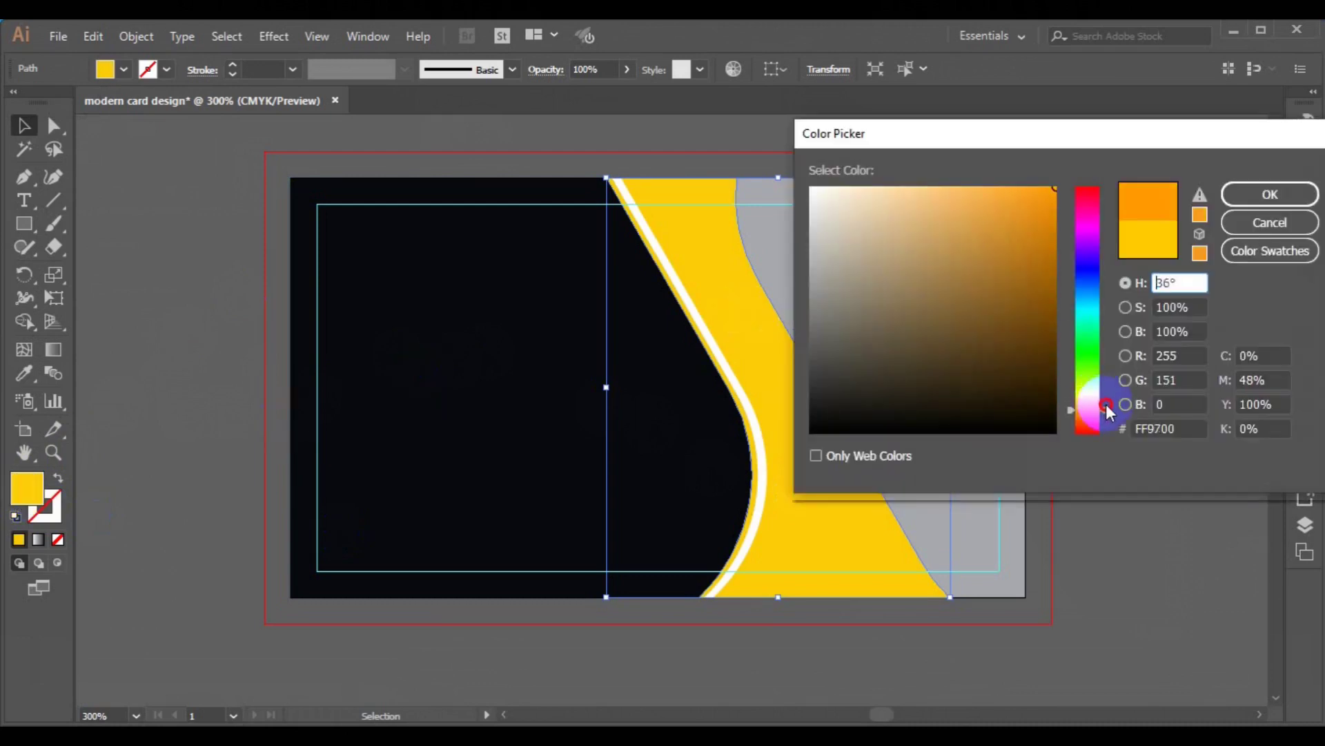
pyautogui.click(1200, 199)
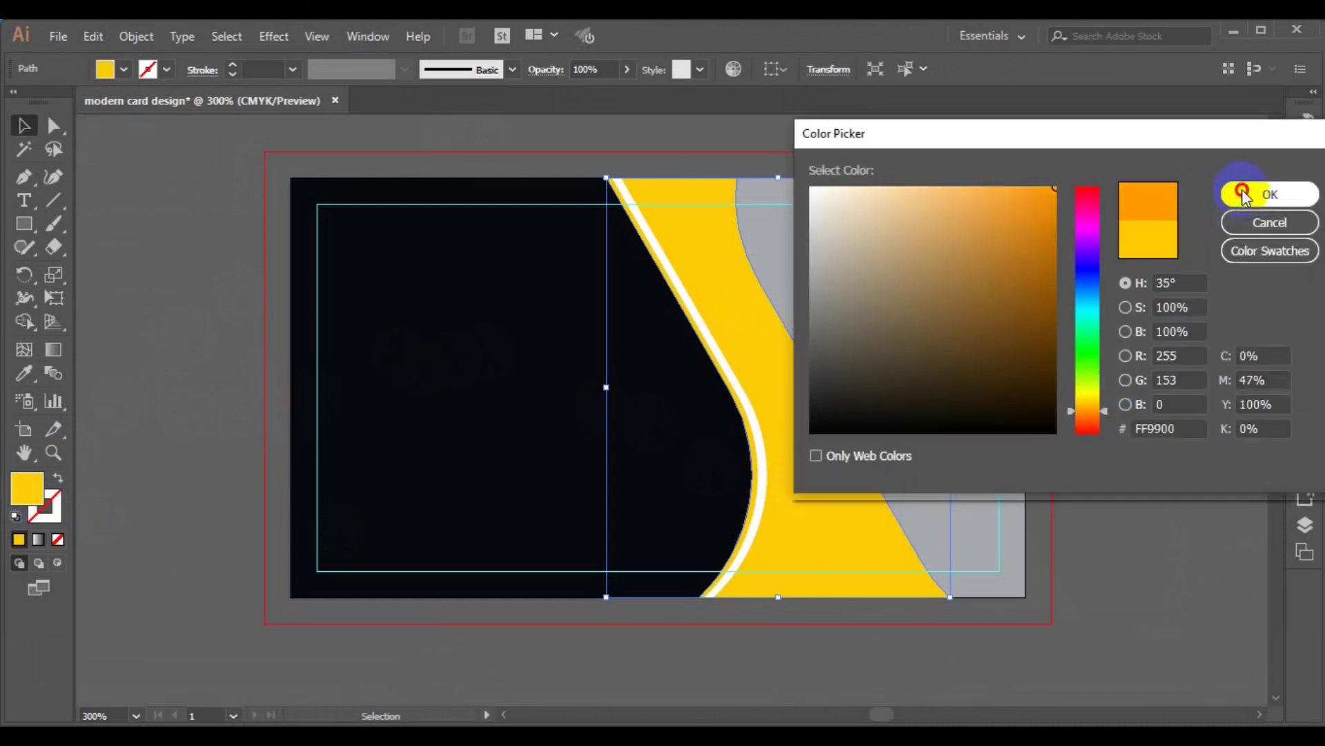
pyautogui.click(1246, 199)
# - Fill the grey right-hand shape white and save the card with Ctrl+S
pyautogui.click(911, 410)
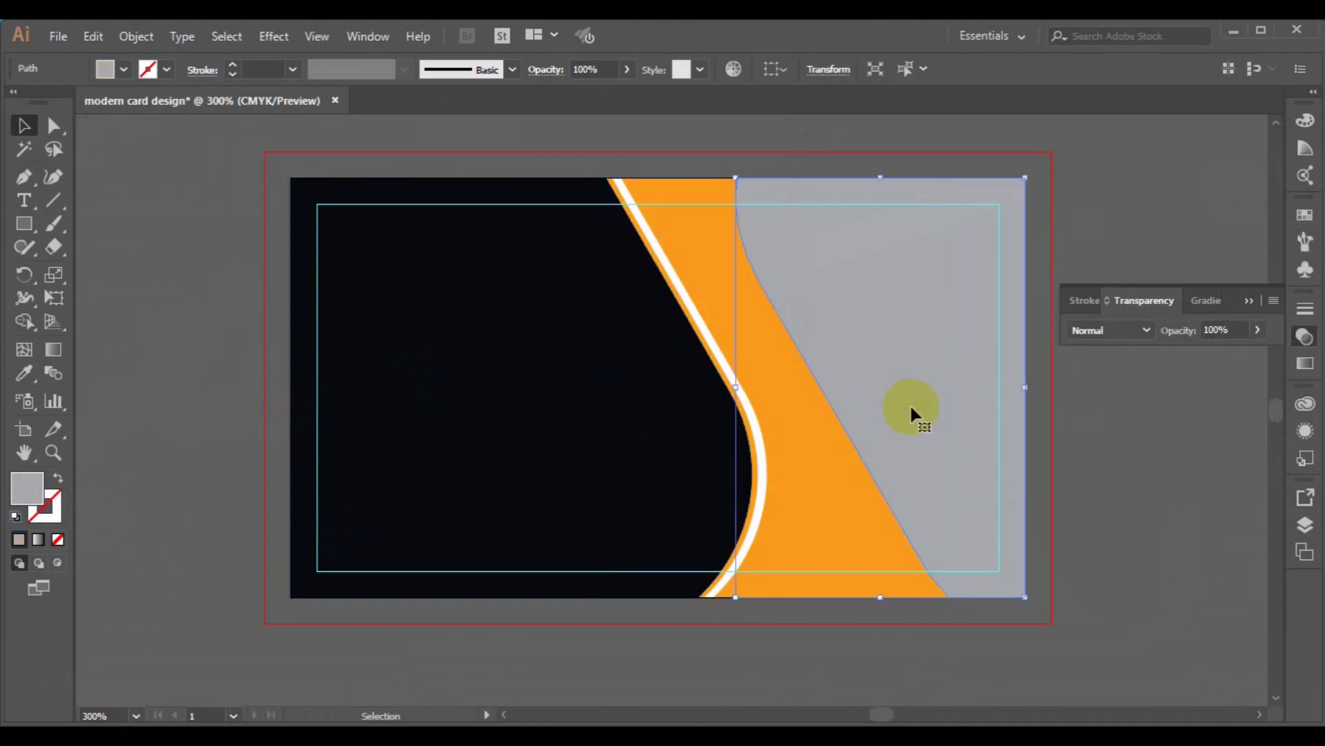
pyautogui.click(123, 69)
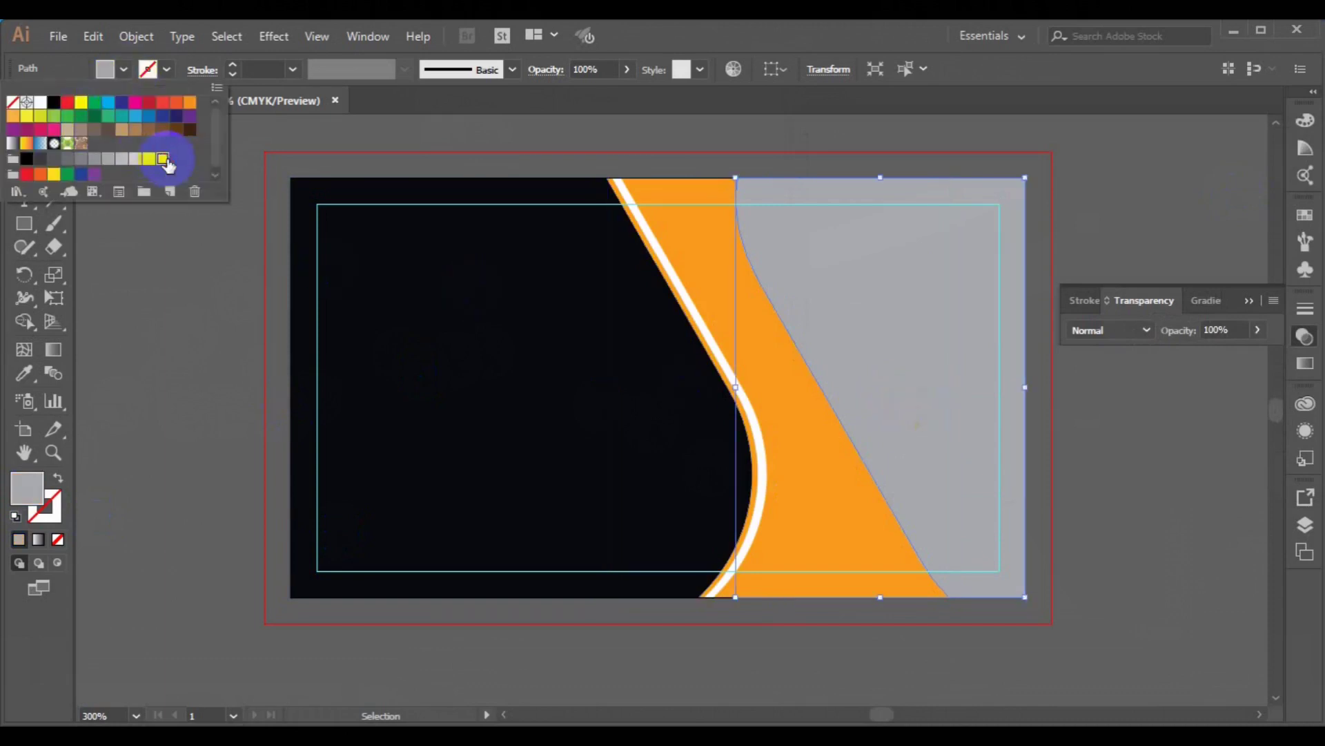
pyautogui.click(168, 163)
pyautogui.click(428, 358)
pyautogui.click(1096, 182)
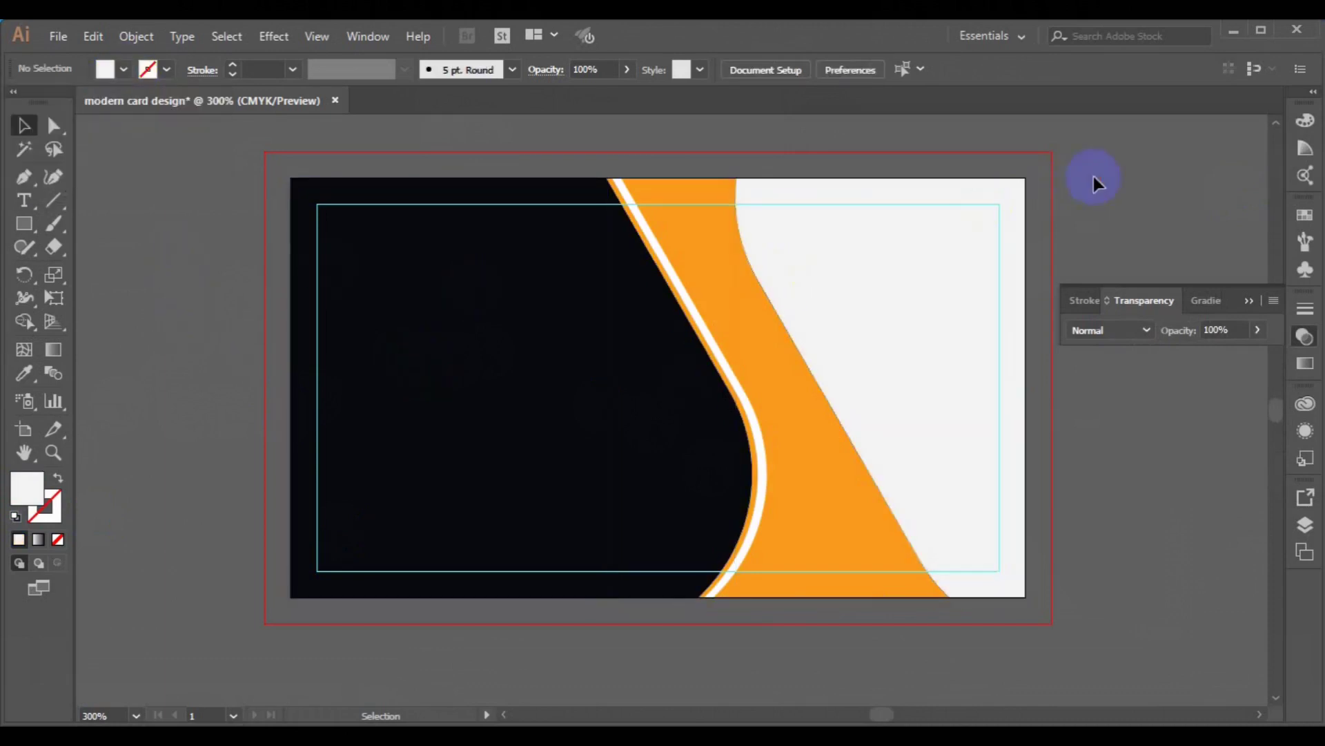
pyautogui.hotkey('ctrl', 's')
# - Place a white-filled text box near the top-left of the dark panel
pyautogui.click(24, 200)
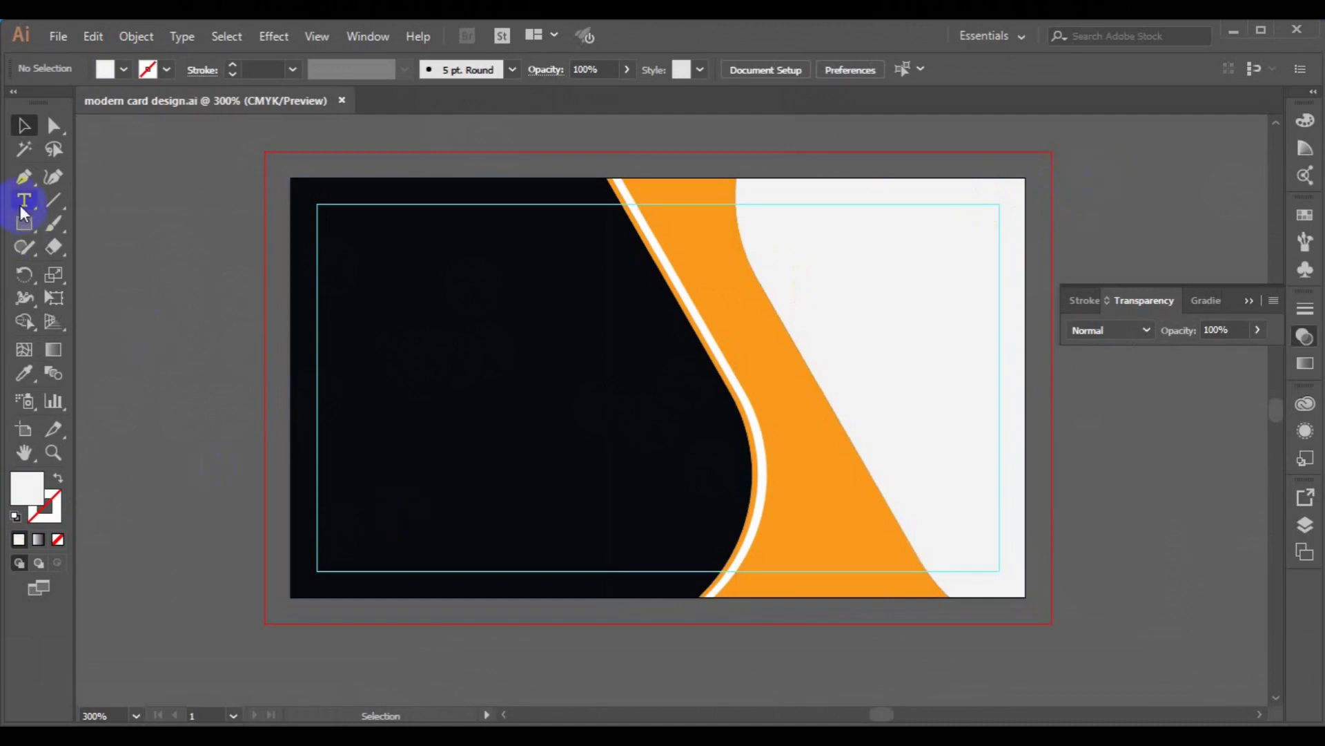
pyautogui.click(368, 320)
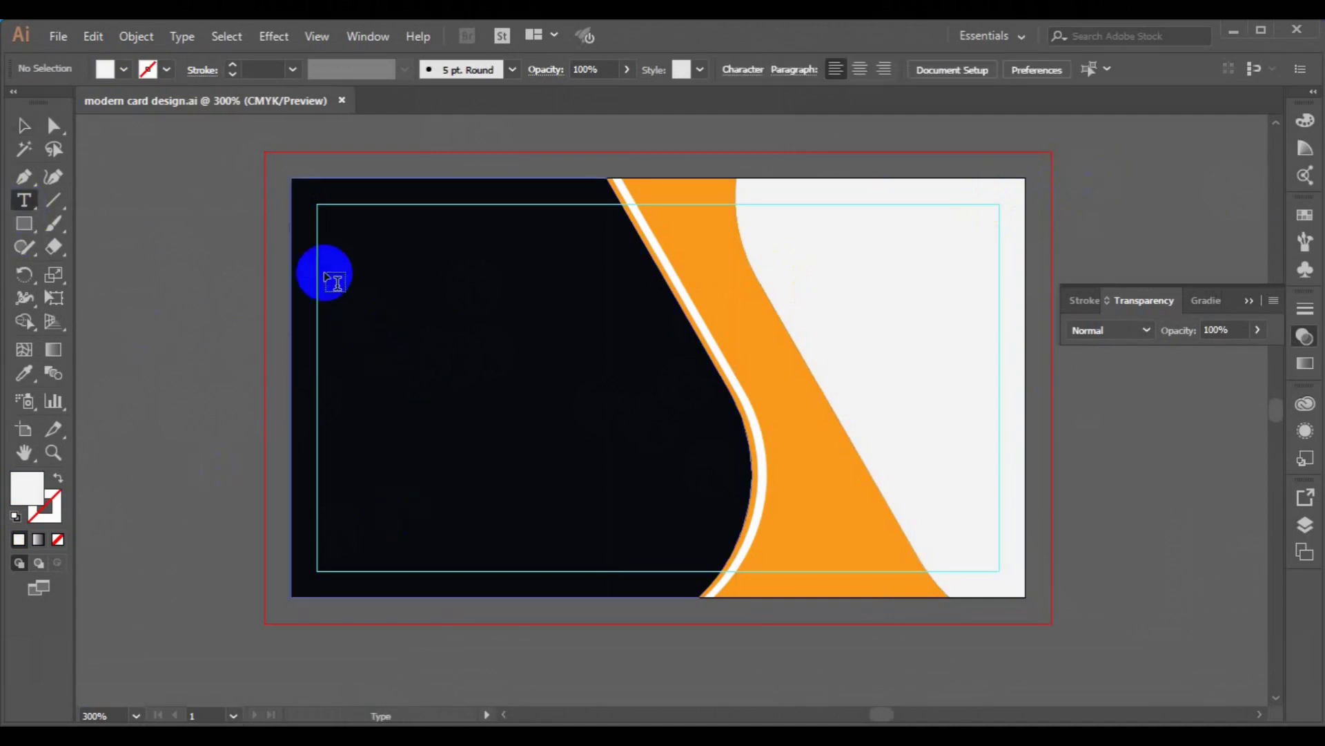
pyautogui.click(326, 277)
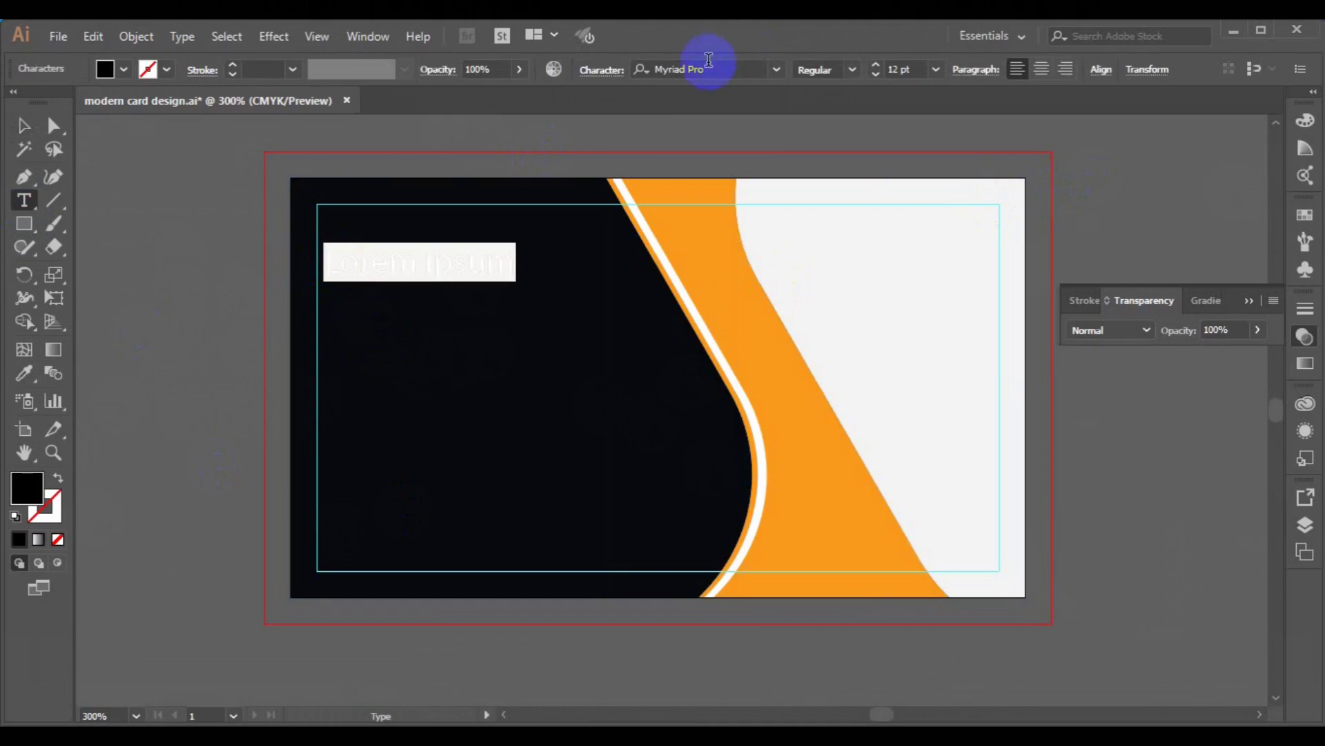
pyautogui.click(105, 69)
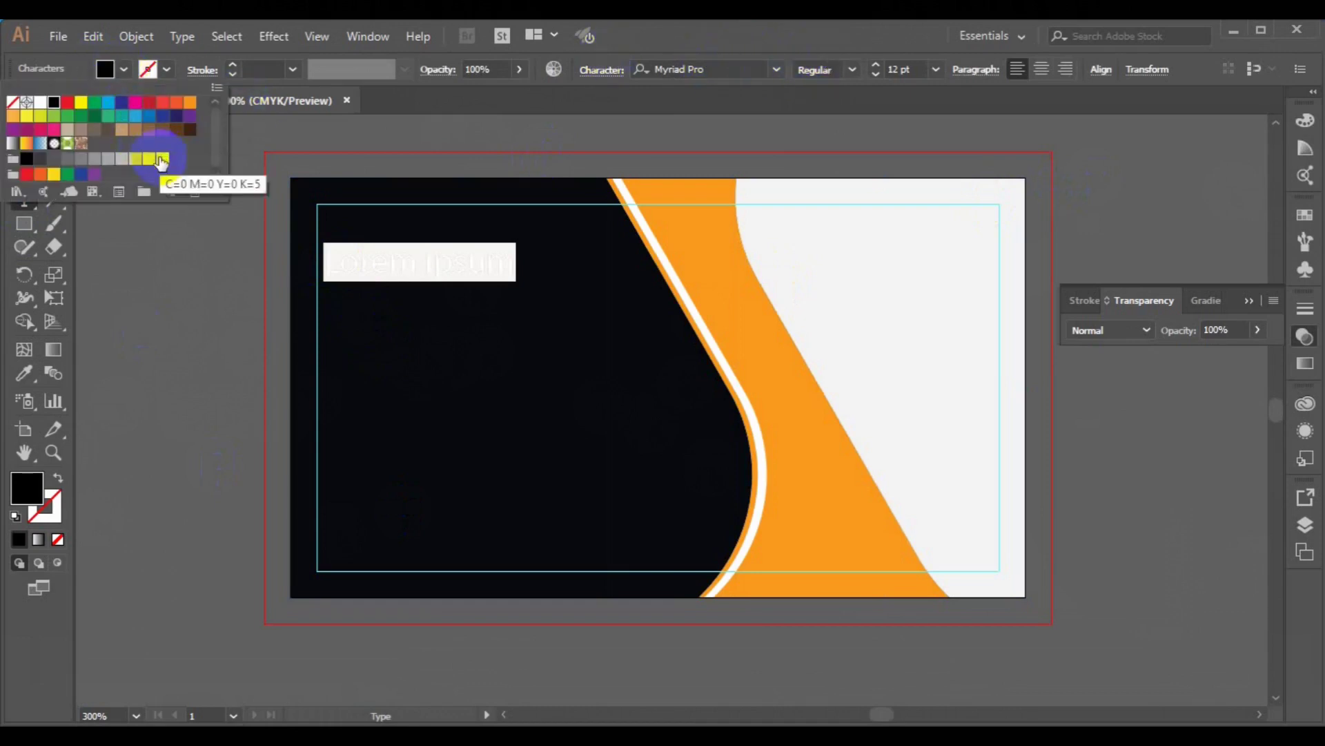
pyautogui.click(163, 161)
pyautogui.click(12, 222)
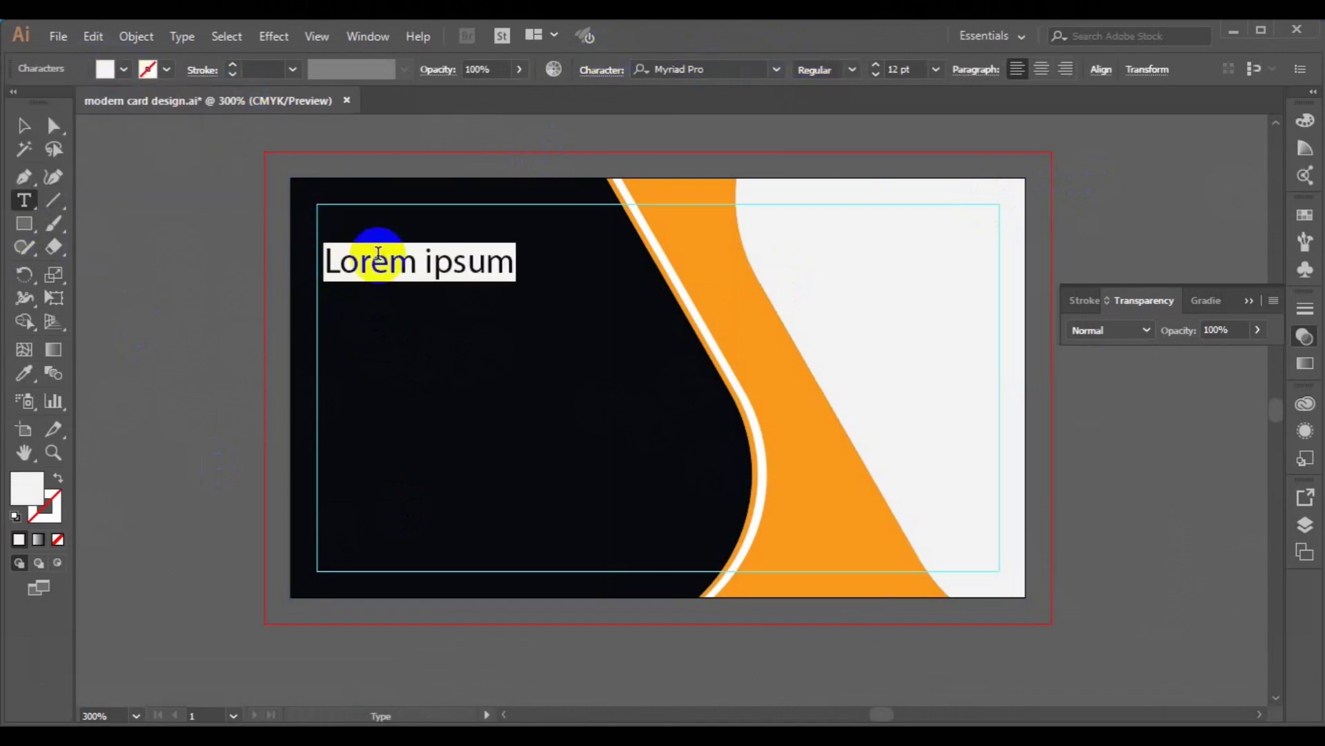
# - Set the font to Roboto and type the cardholder's name
pyautogui.click(696, 69)
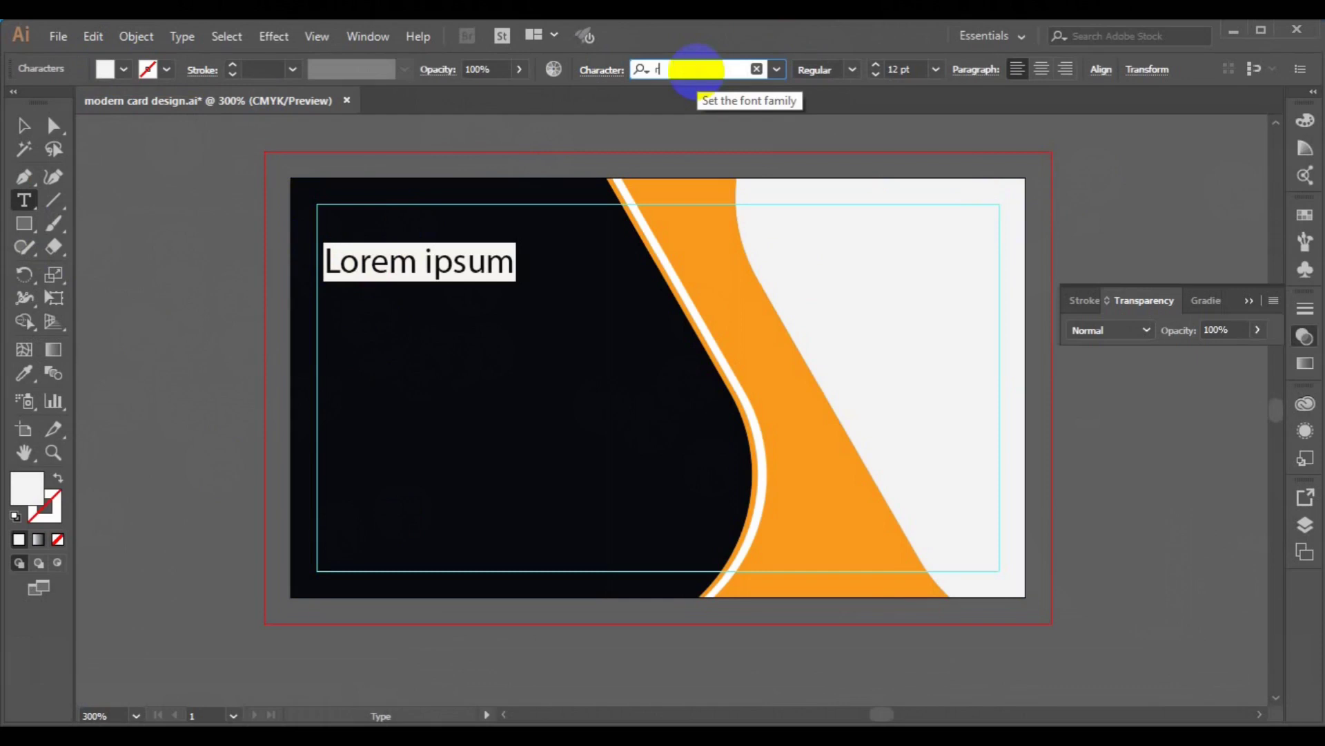
pyautogui.write('roboto')
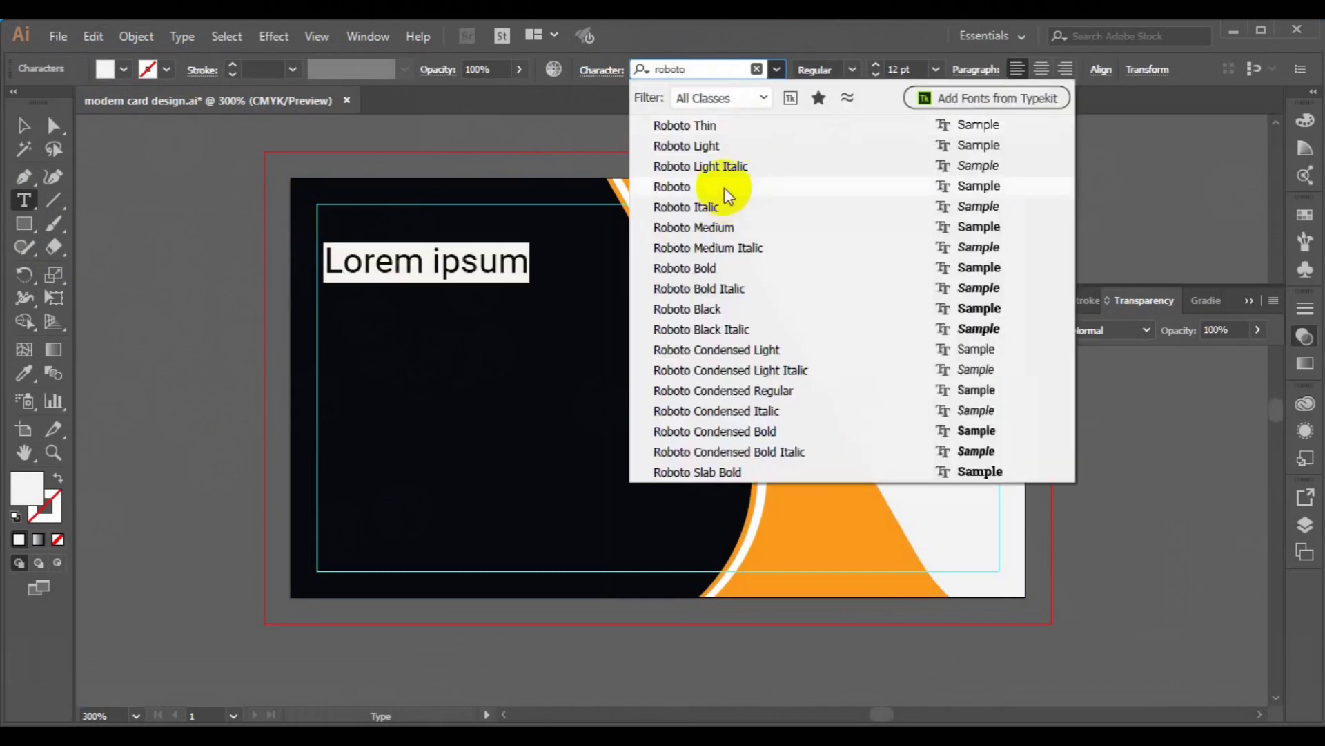
pyautogui.click(724, 186)
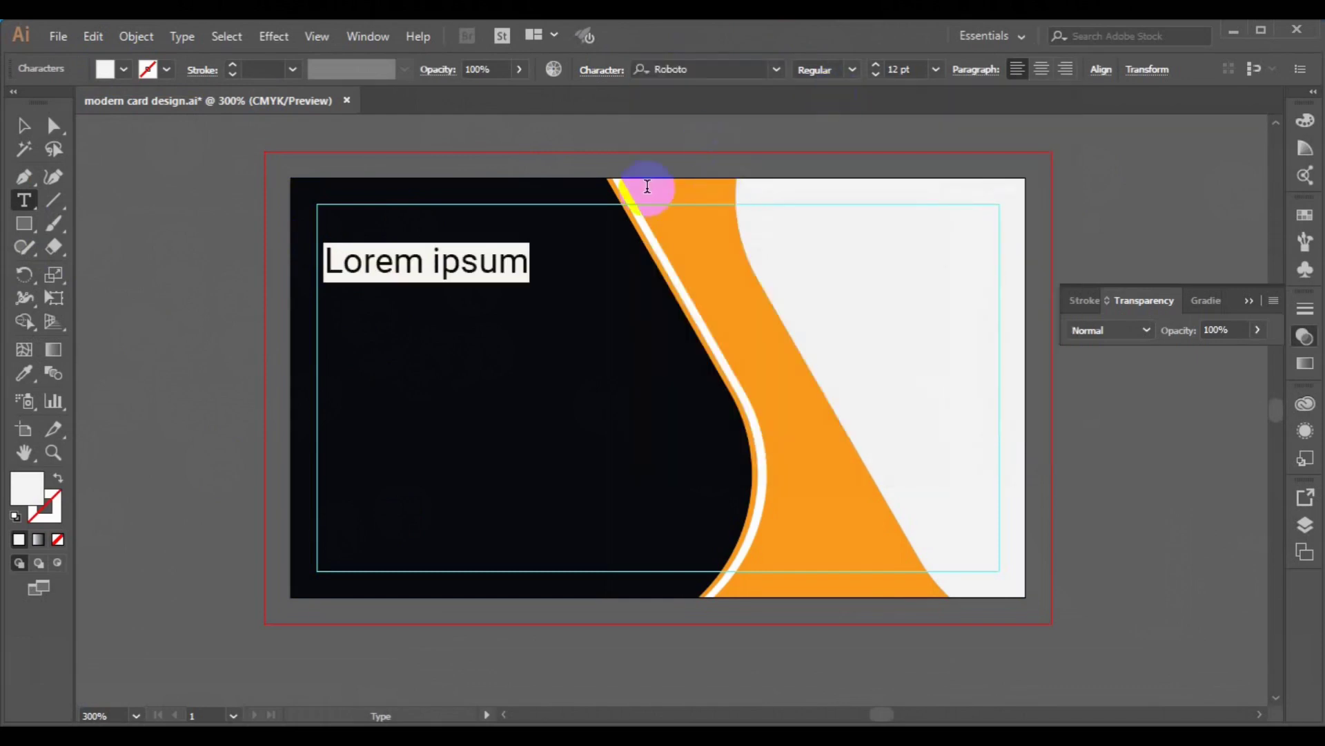
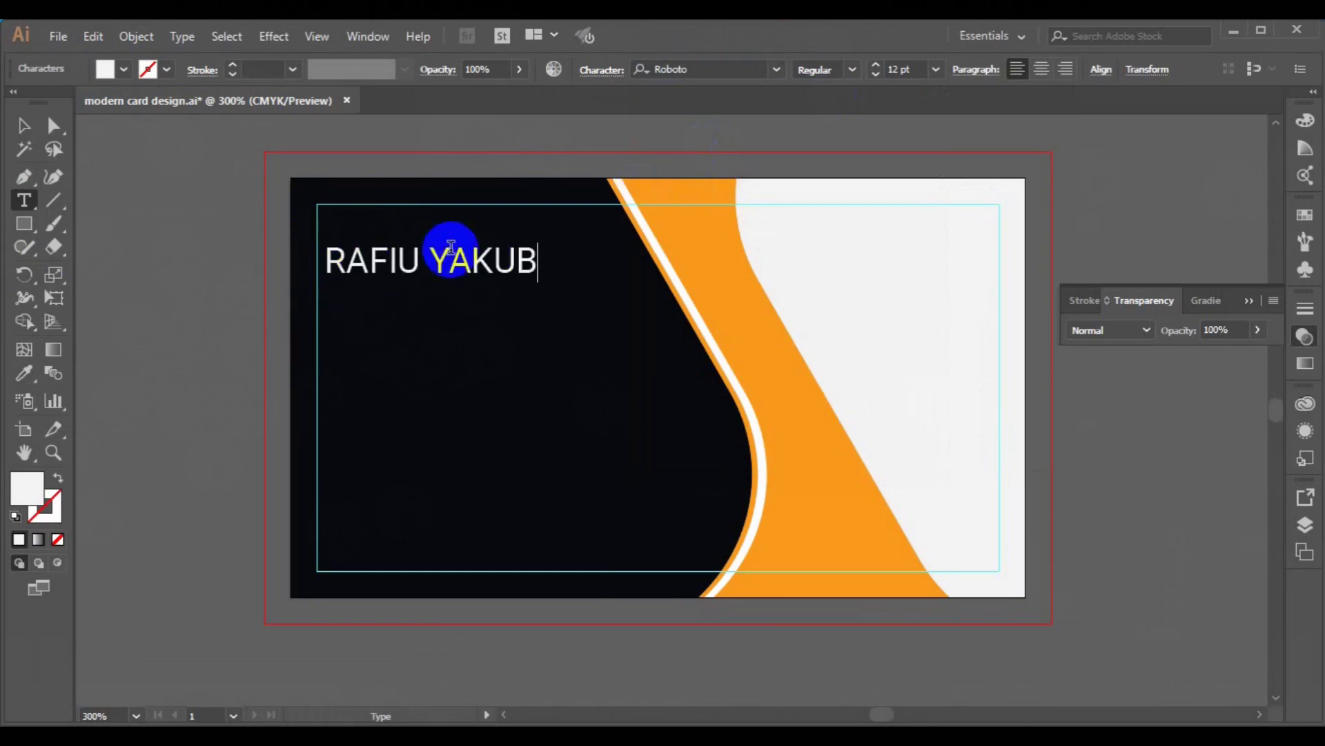
pyautogui.click(23, 124)
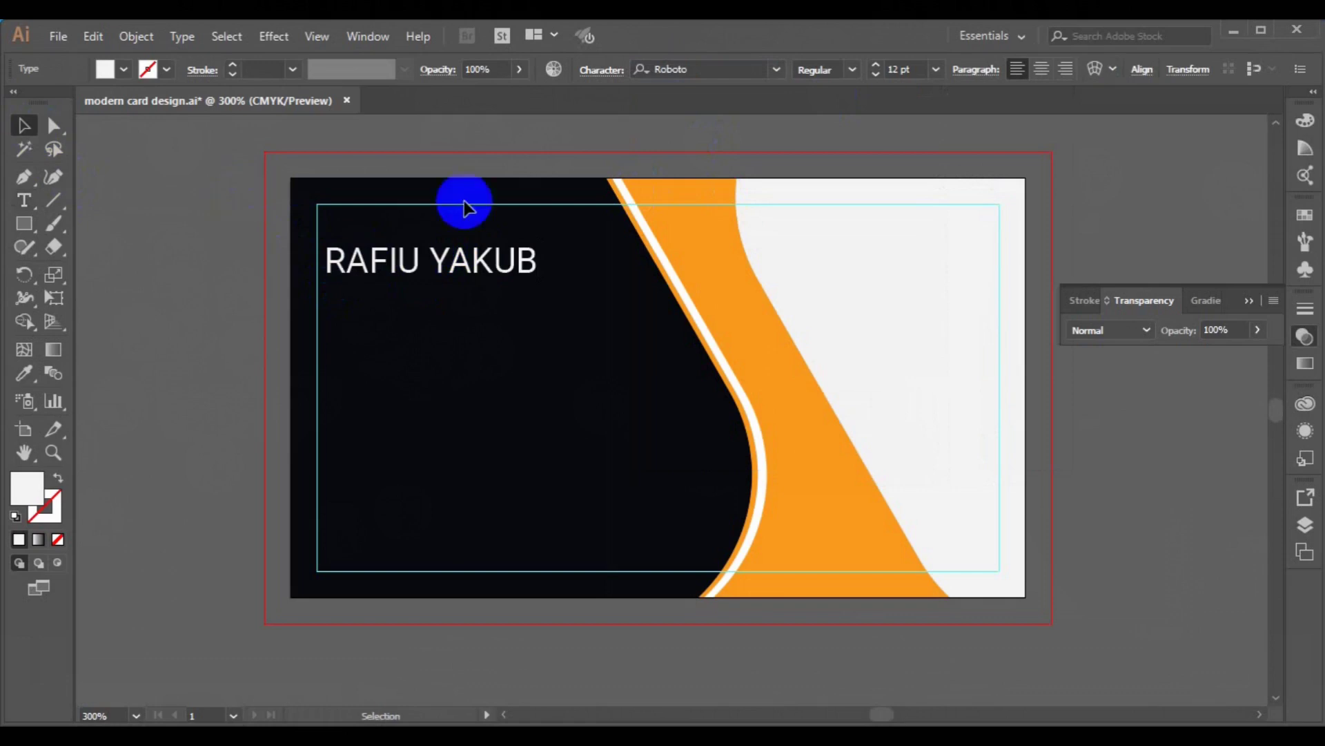
# - Make the name Roboto Medium in the band's orange and move it up toward the top-left
pyautogui.click(853, 70)
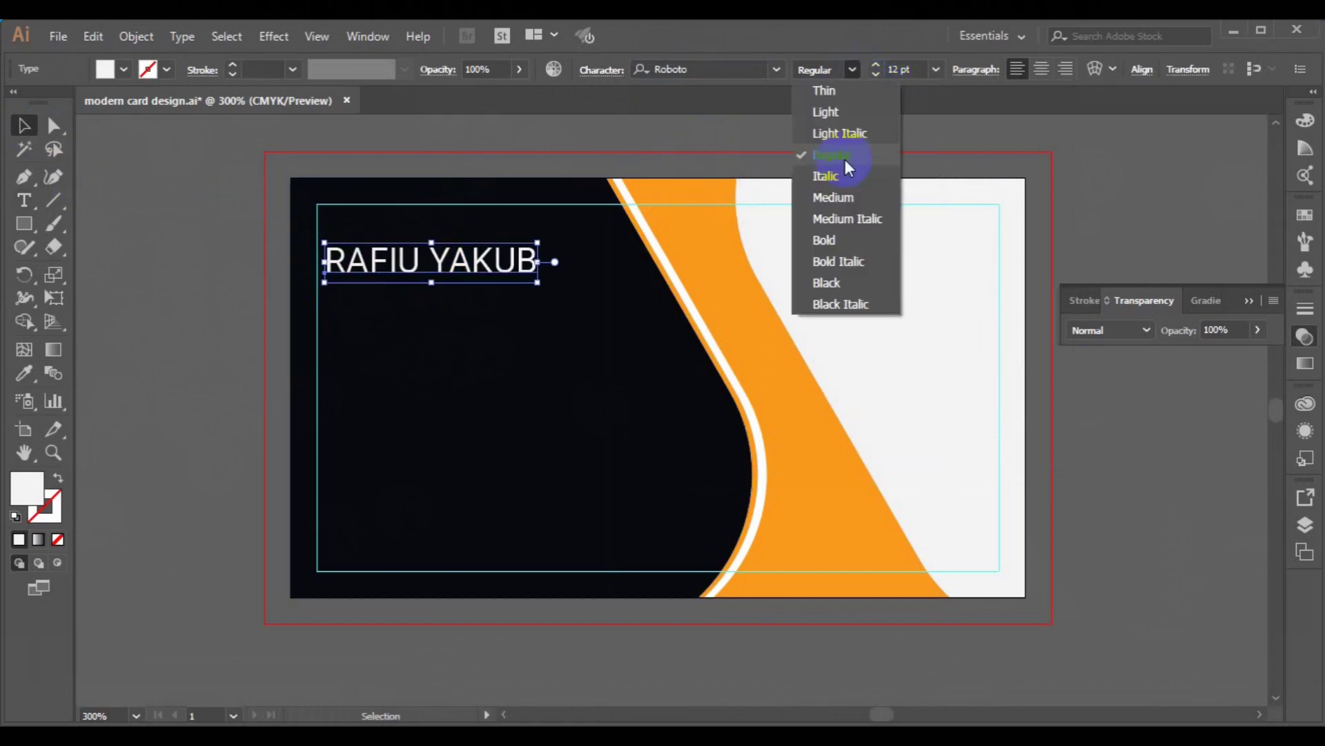
pyautogui.click(847, 196)
pyautogui.click(23, 373)
pyautogui.click(686, 247)
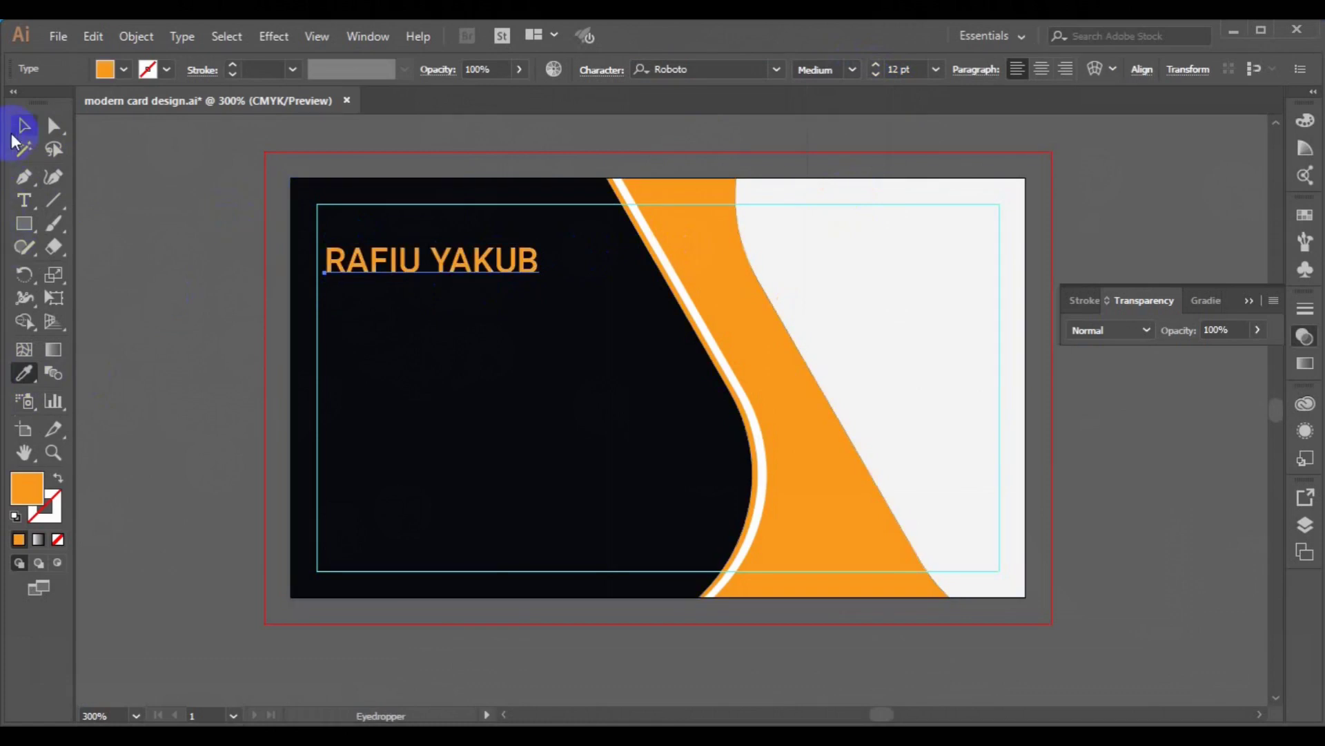
pyautogui.click(24, 125)
pyautogui.moveTo(357, 259); pyautogui.dragTo(356, 234)
# - Add the line 'CREATIVE DIRECTOR' below the name
pyautogui.click(23, 200)
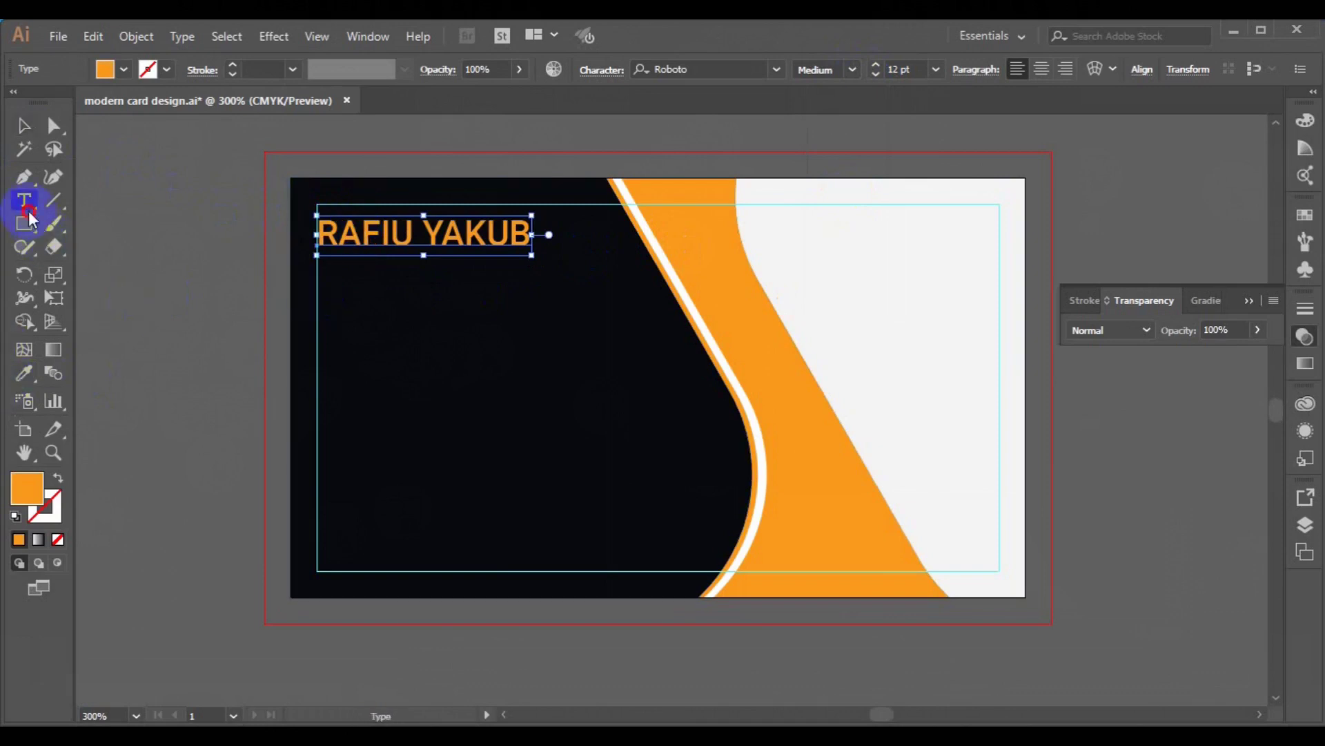
pyautogui.click(526, 229)
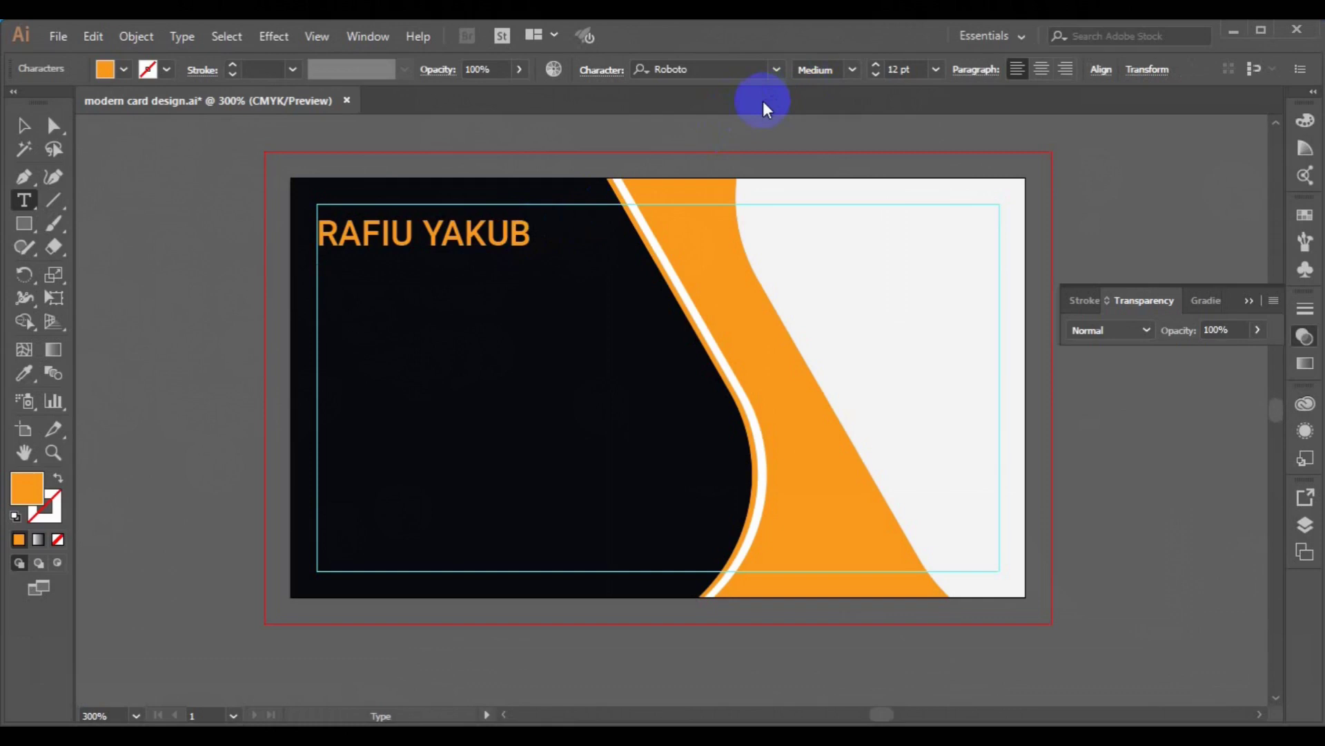
pyautogui.write('CREATIB')
pyautogui.press('BackSpace')
pyautogui.write('VE')
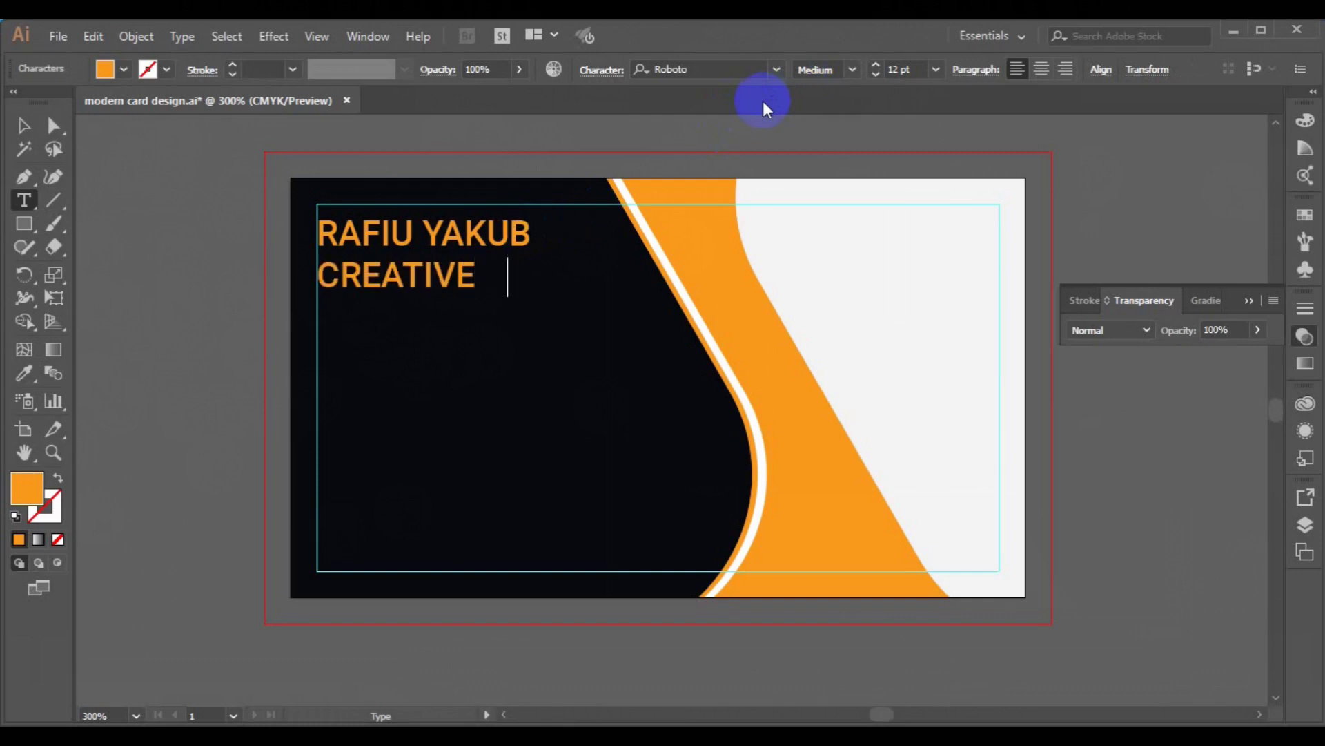
pyautogui.write(' DIRECTOR')
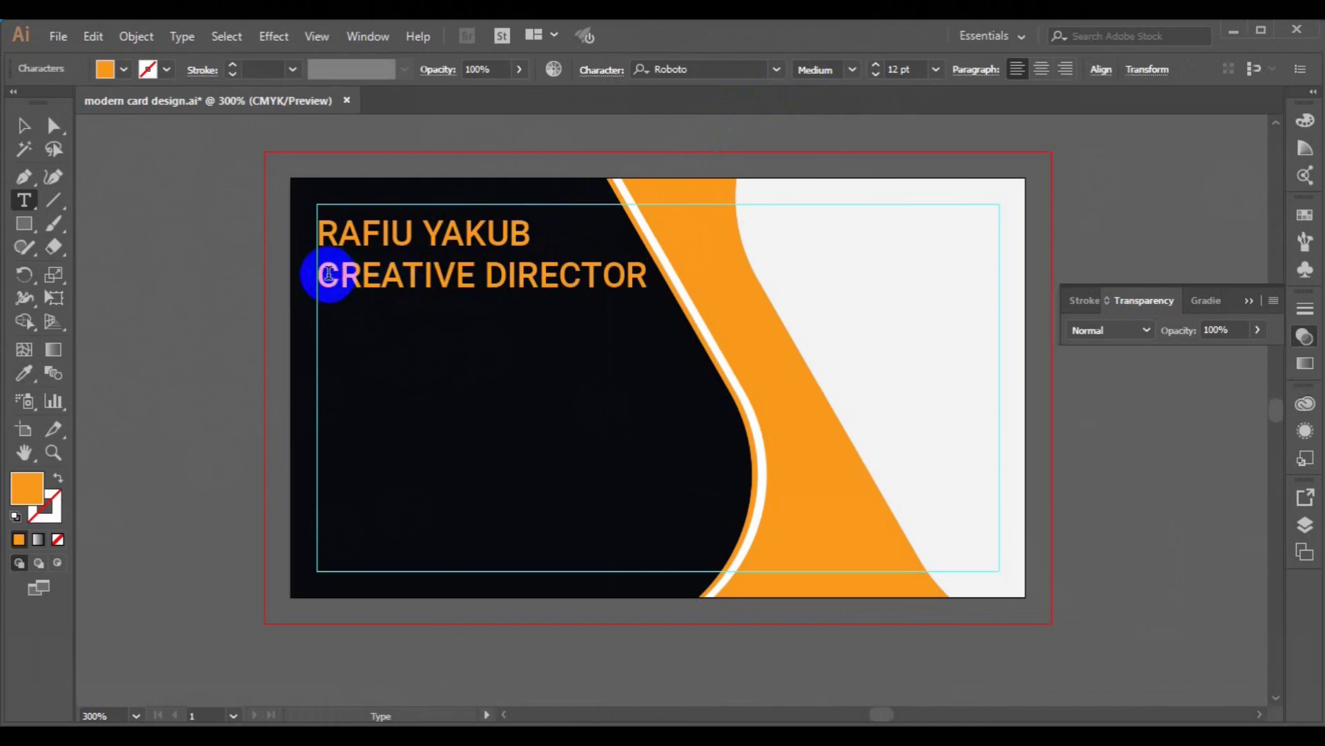
# - Style the CREATIVE DIRECTOR line as 6 pt Roboto Light in white
pyautogui.tripleClick(330, 274)
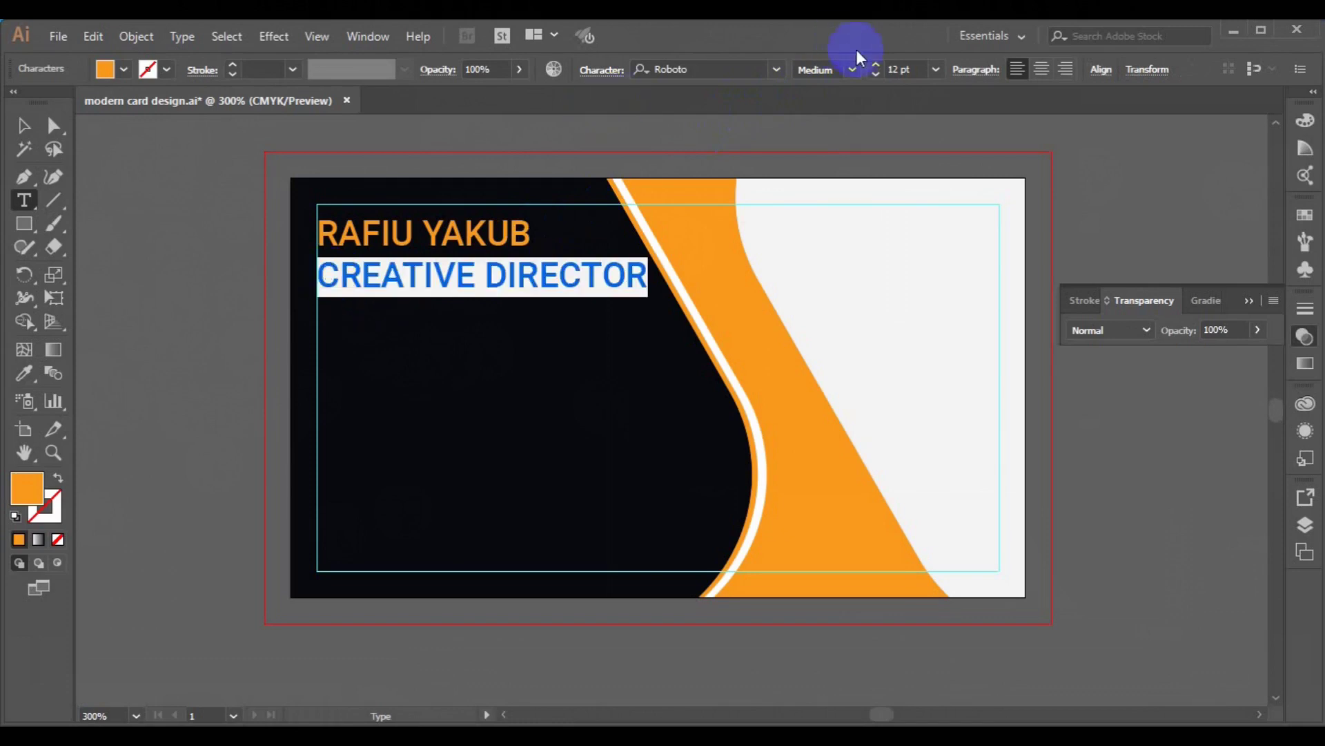
pyautogui.click(935, 69)
pyautogui.click(961, 117)
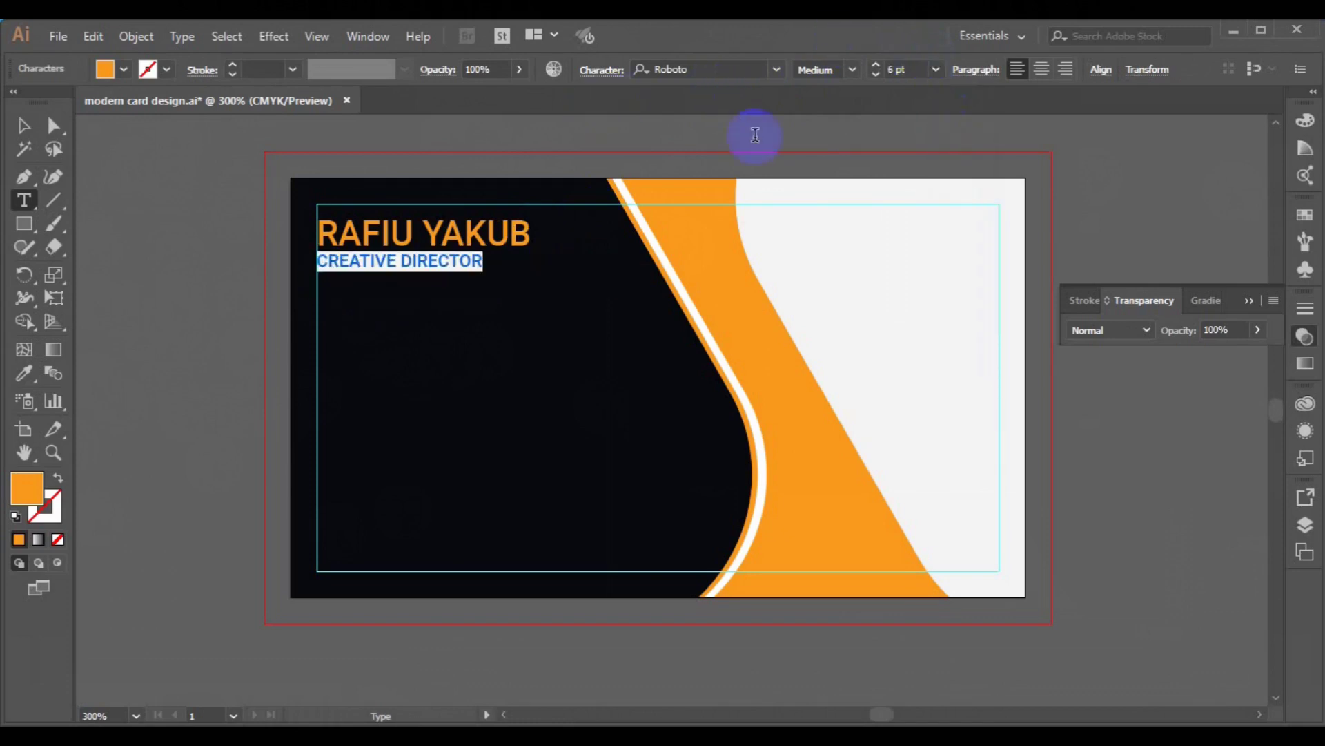
pyautogui.click(841, 77)
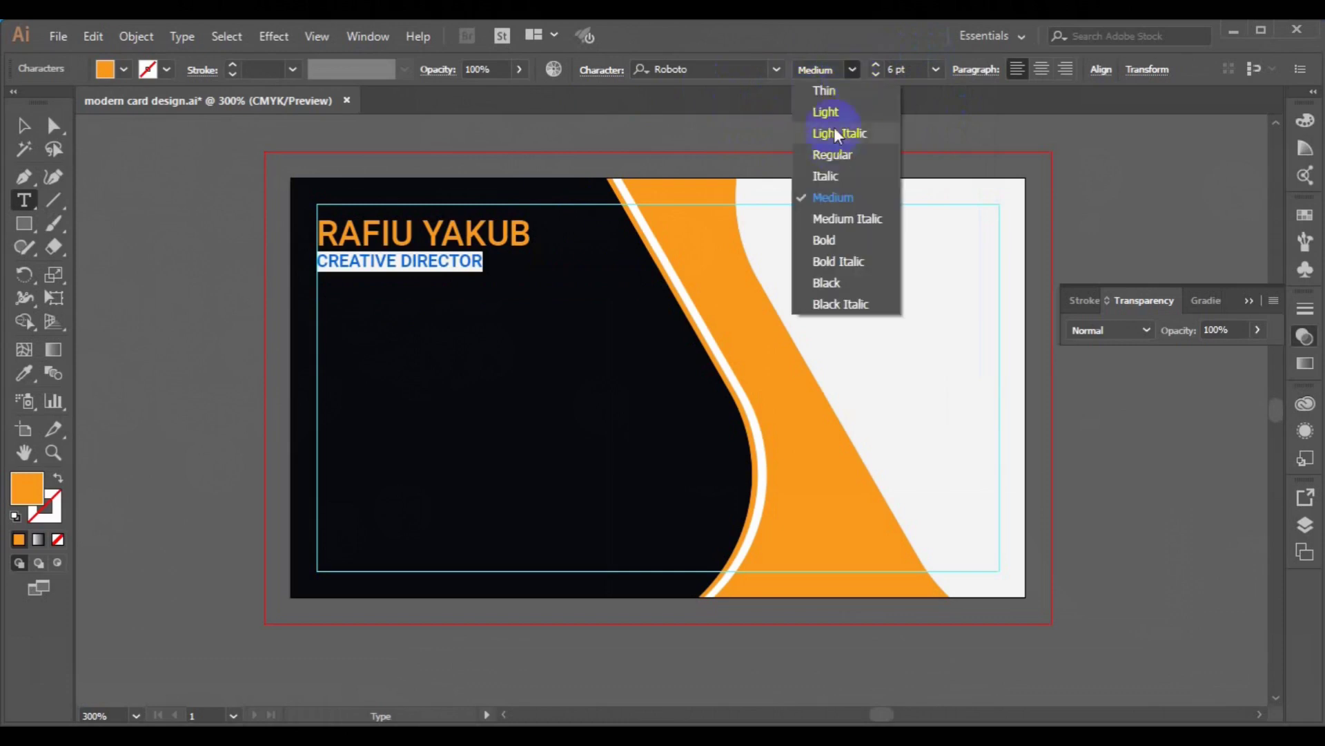
pyautogui.click(231, 135)
pyautogui.click(120, 69)
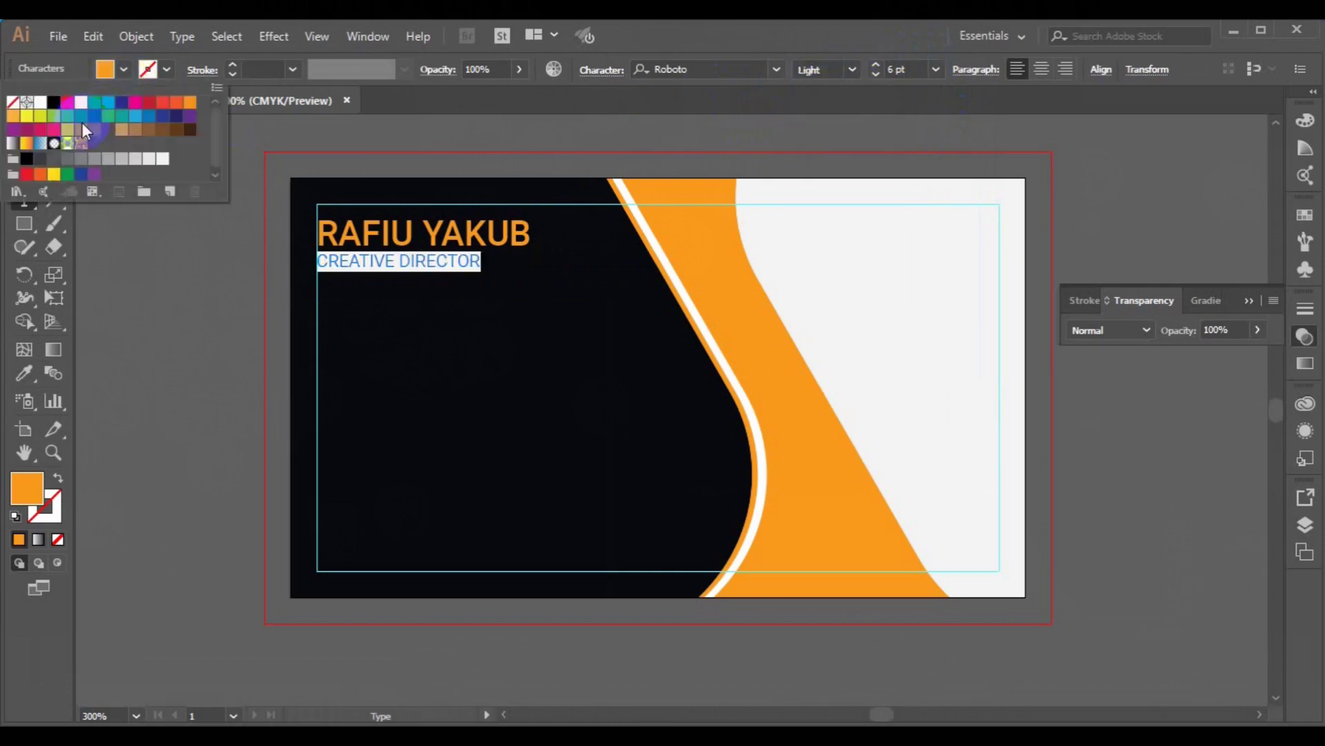
pyautogui.click(40, 102)
pyautogui.click(23, 125)
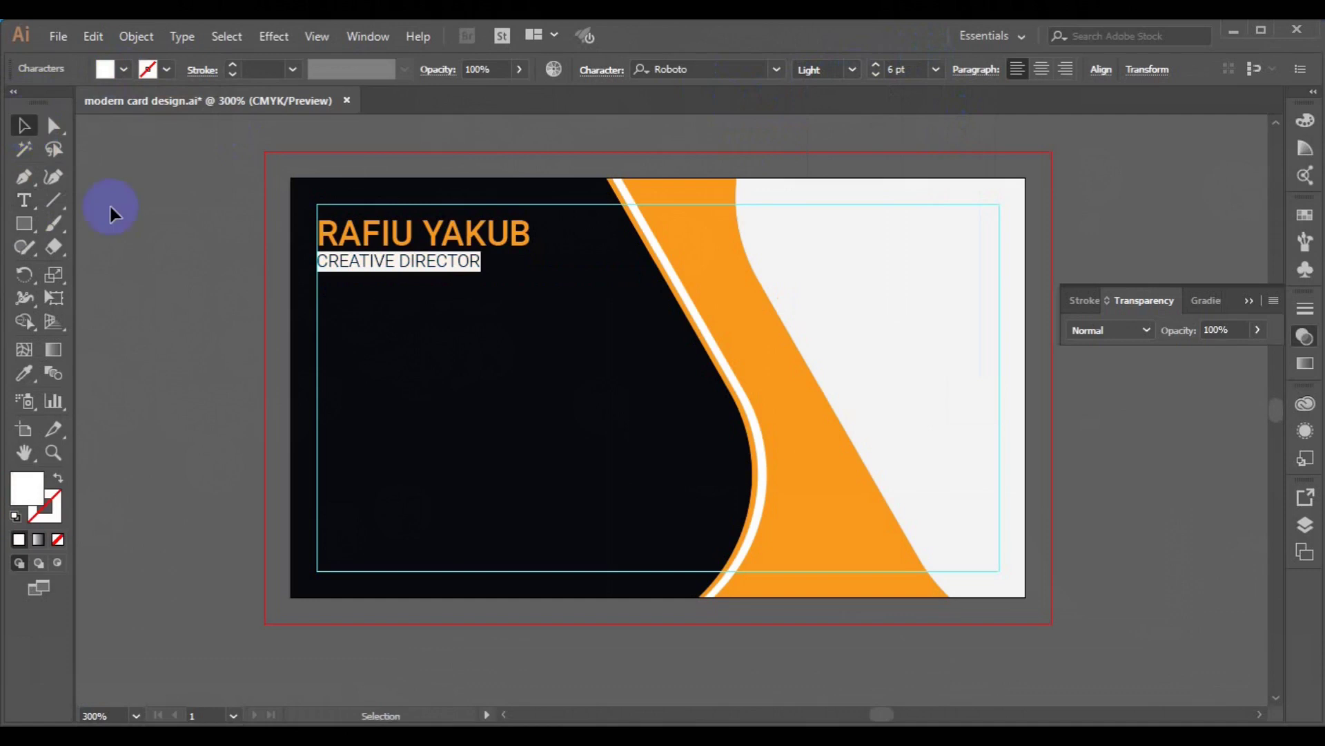
pyautogui.click(166, 267)
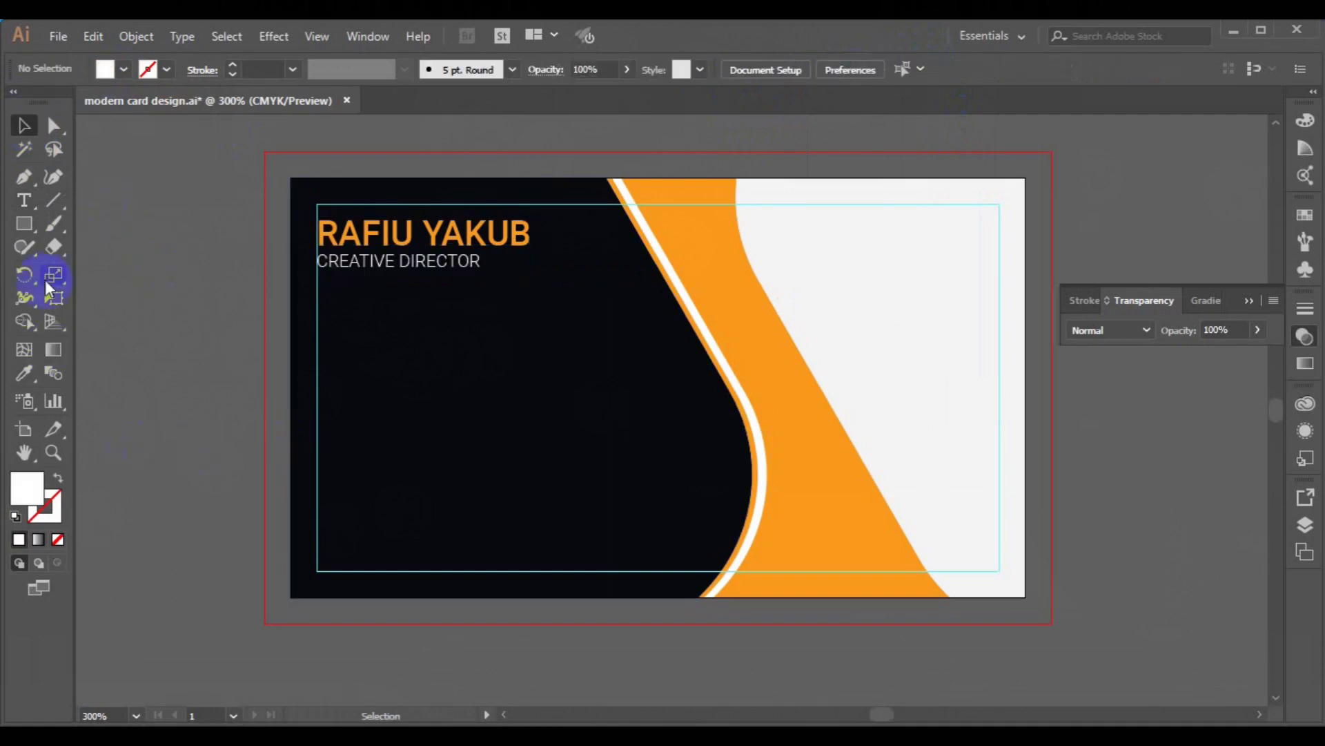
# - Draw a small 0.17 × 0.17 in white square below the title
pyautogui.click(23, 226)
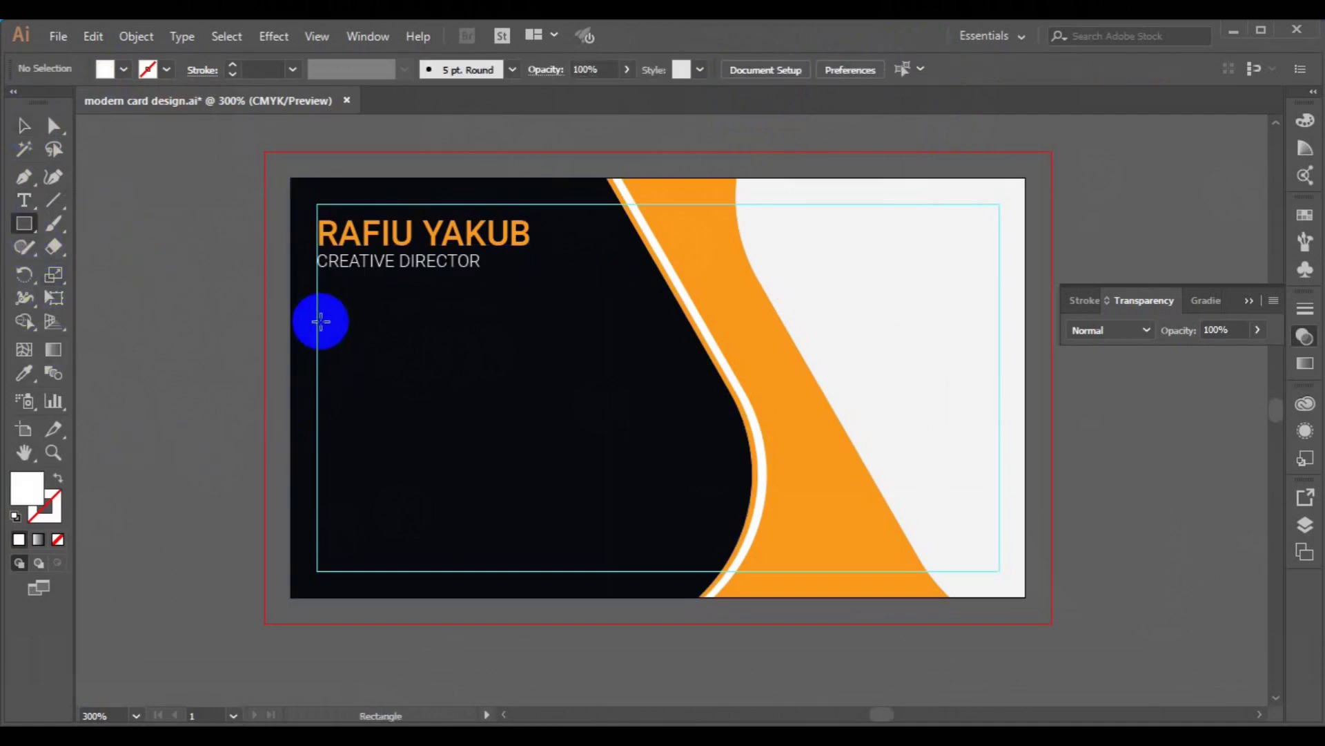
pyautogui.moveTo(318, 321); pyautogui.dragTo(354, 327)
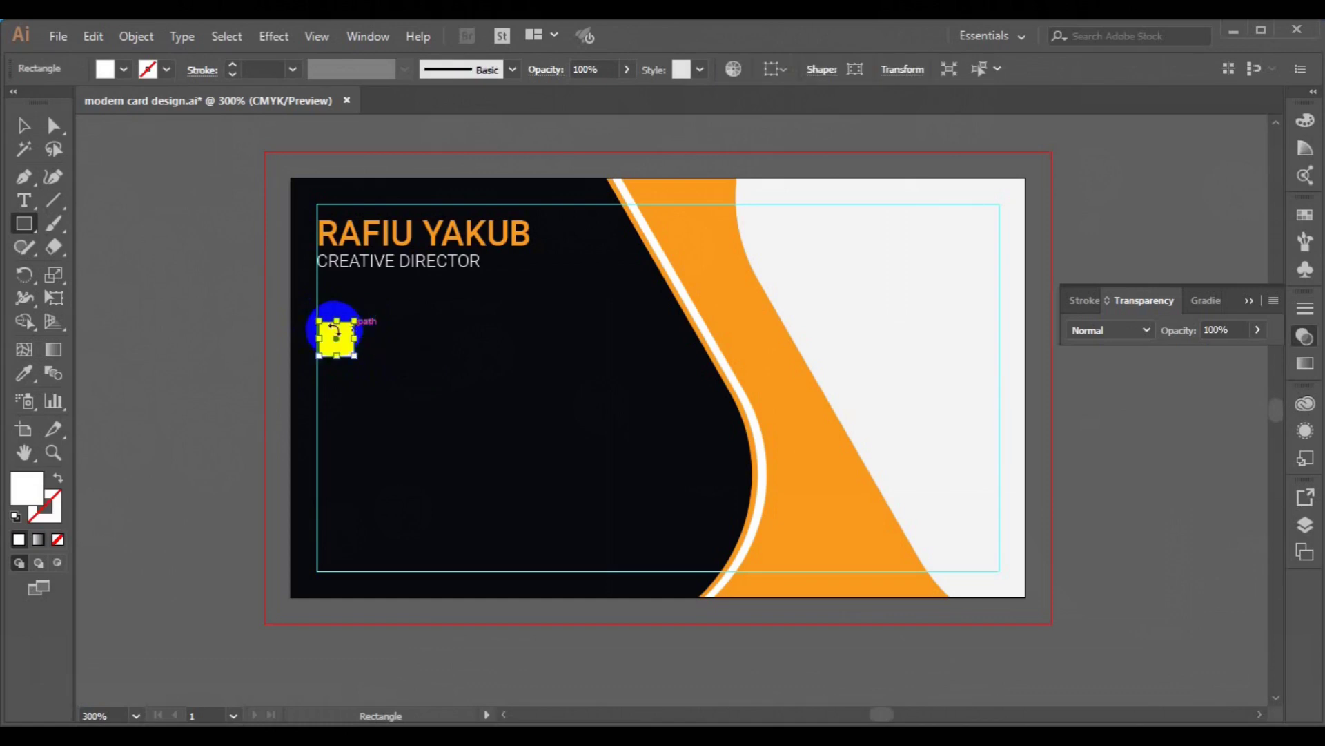
pyautogui.click(23, 125)
pyautogui.click(141, 332)
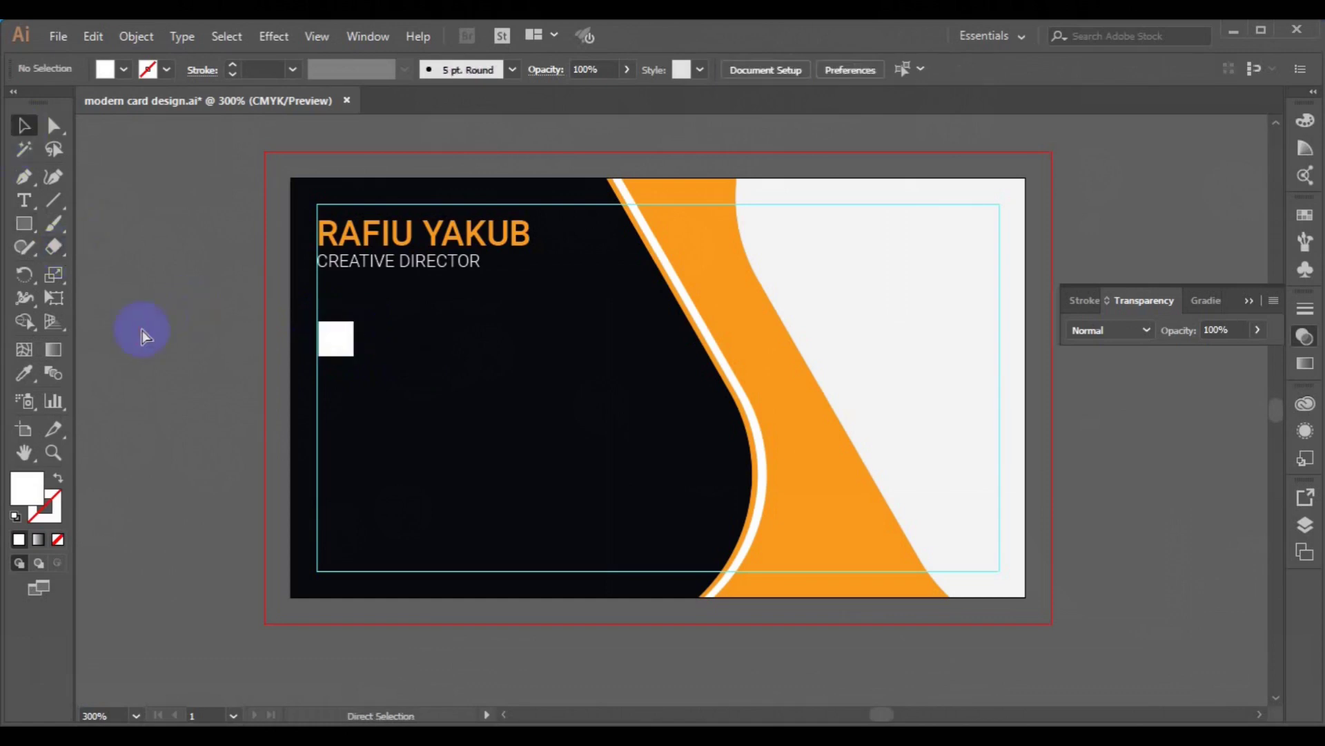
# - Open the icon sheet 2931818.eps
pyautogui.hotkey('ctrl', 'o')
pyautogui.click(346, 234)
pyautogui.click(488, 454)
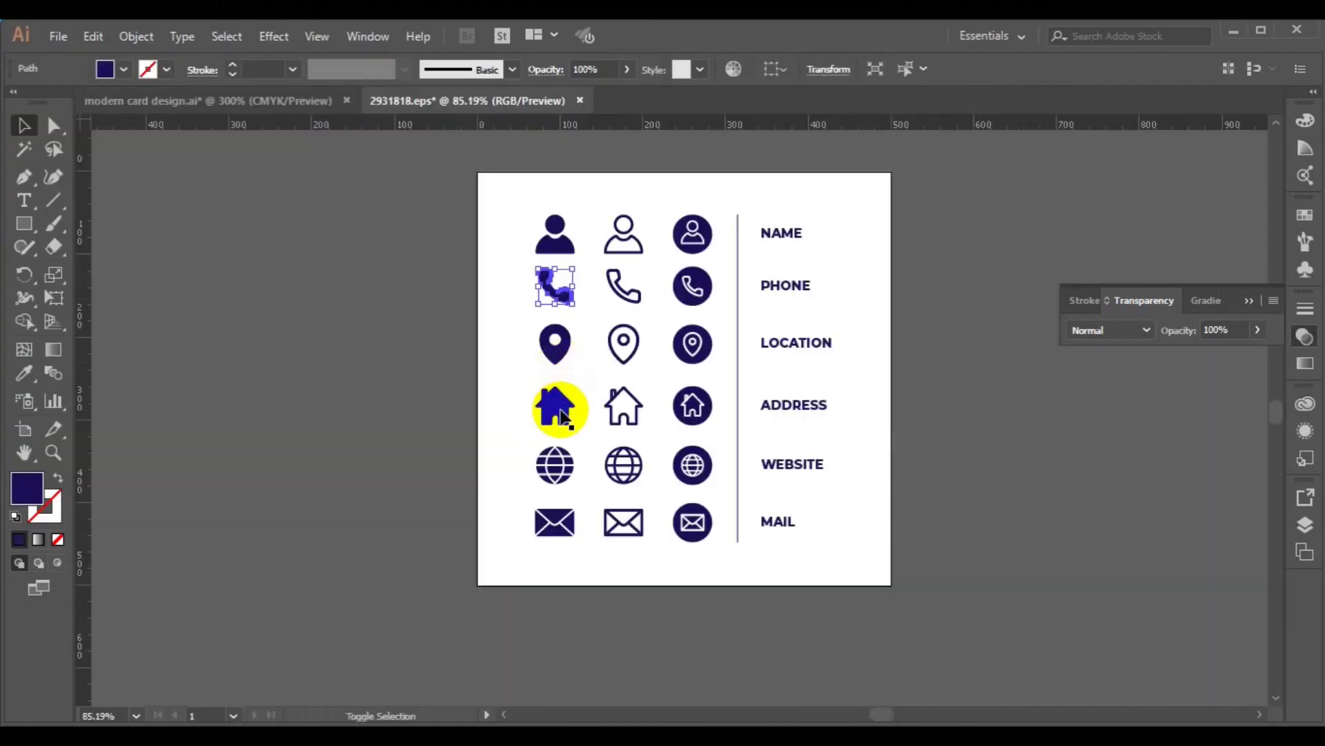
# - Select the phone, house and globe icons and group them
pyautogui.keyDown('shift'); pyautogui.click(560, 411); pyautogui.keyUp('shift')
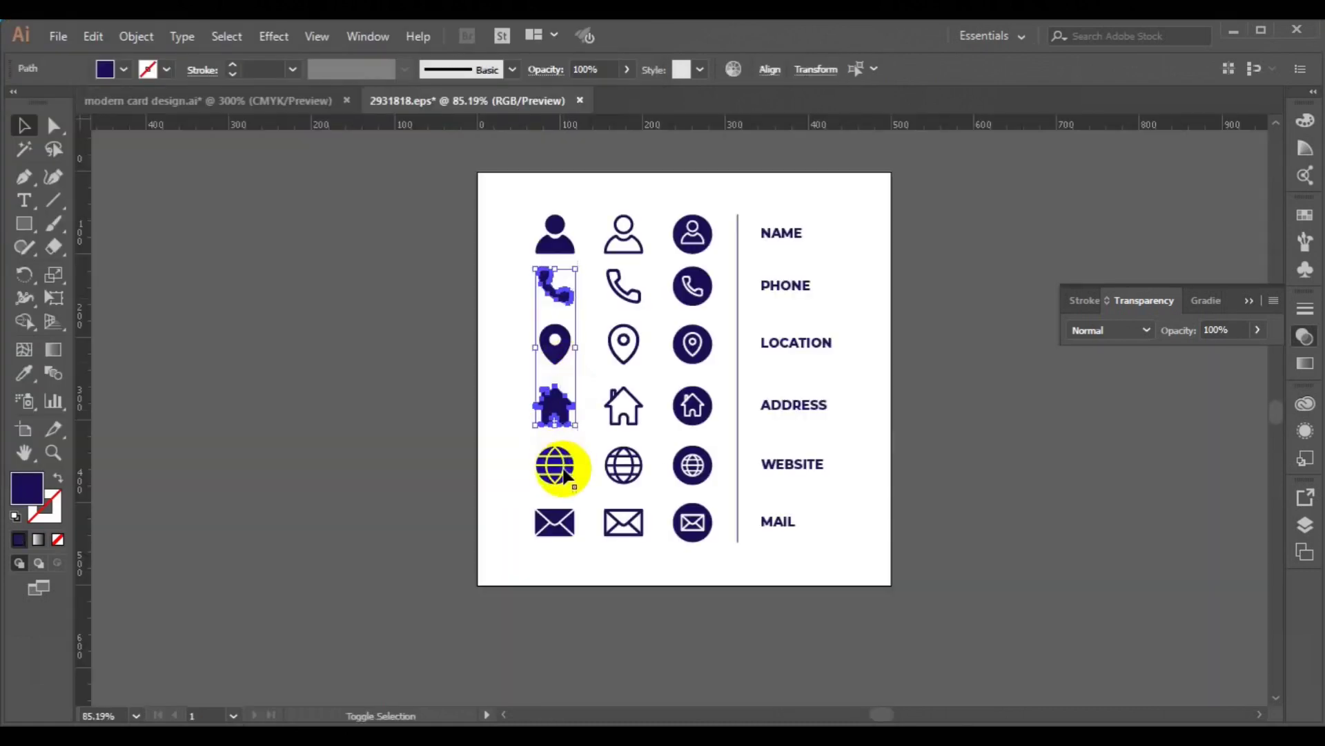
pyautogui.keyDown('shift'); pyautogui.click(561, 466); pyautogui.keyUp('shift')
pyautogui.moveTo(565, 473); pyautogui.dragTo(384, 481)
pyautogui.hotkey('ctrl', 'g')
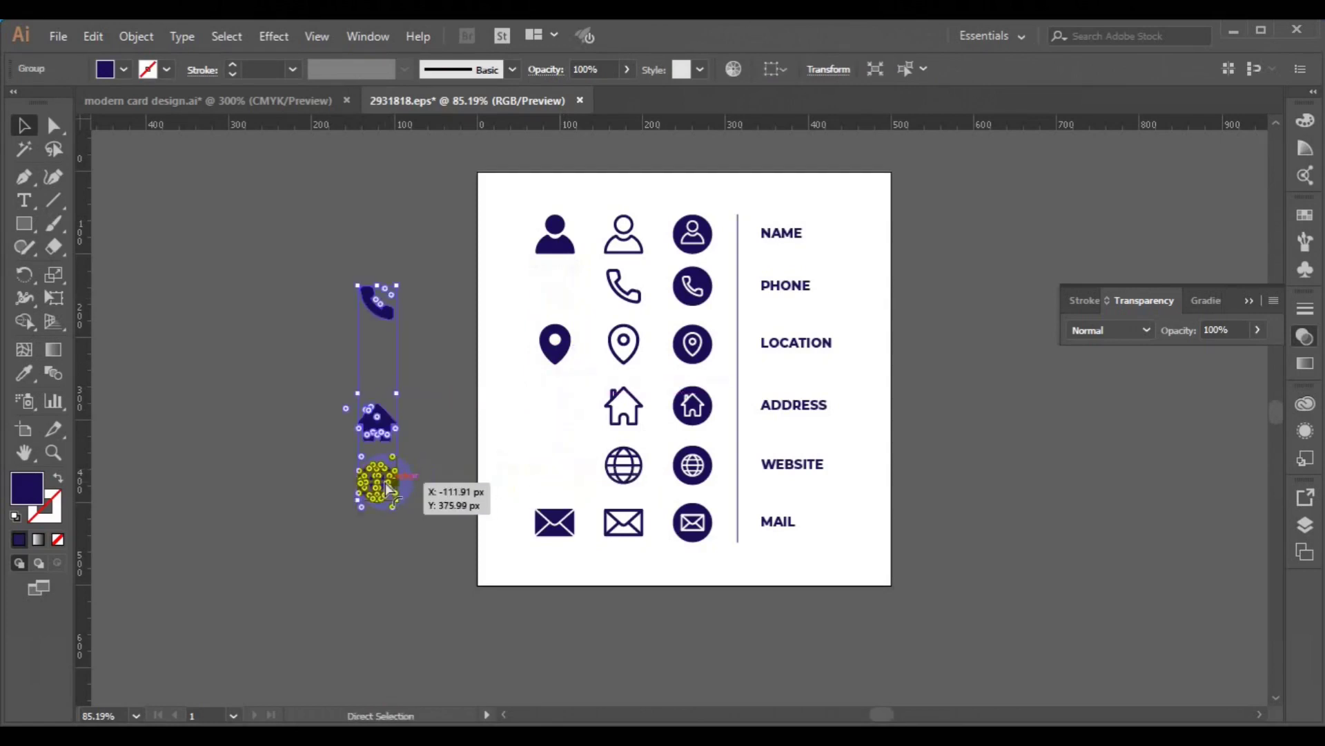
# - Paste the icon group into the card file, shrink it, and park it left of the card
pyautogui.click(274, 101)
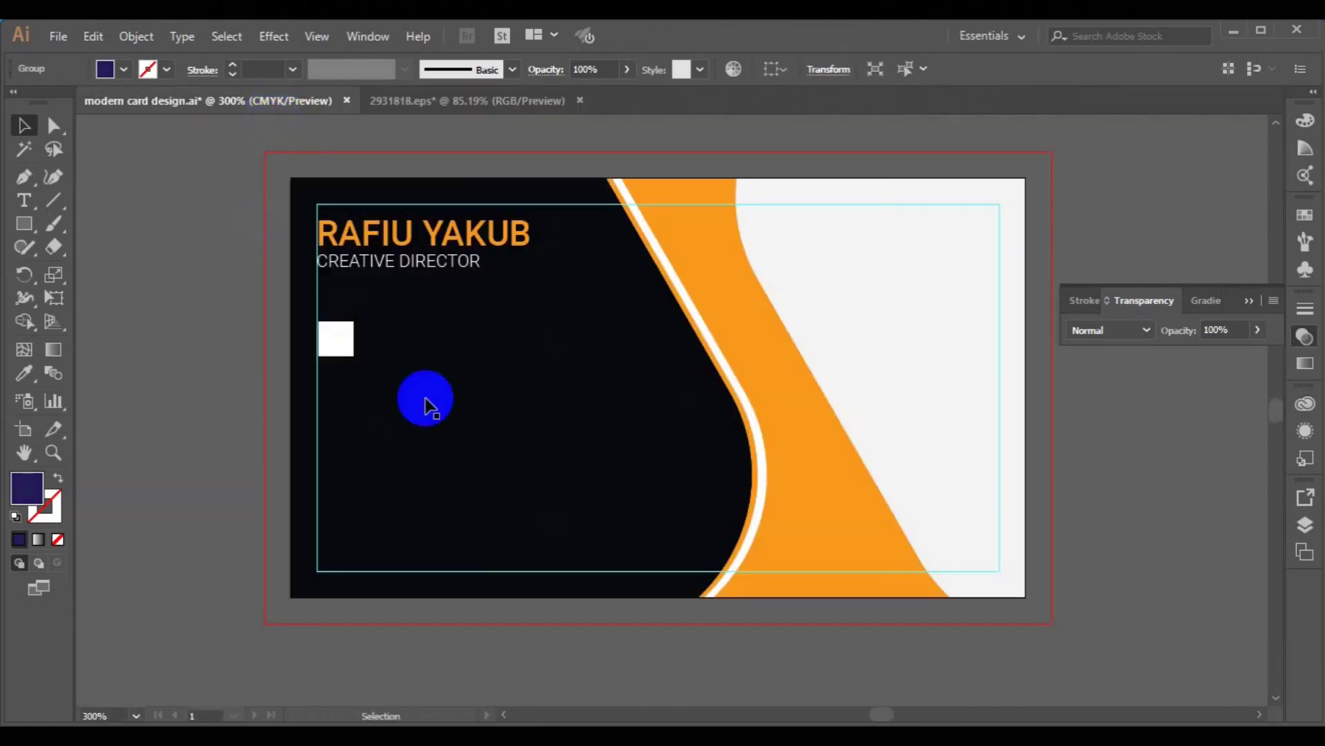
pyautogui.hotkey('ctrl', 'v')
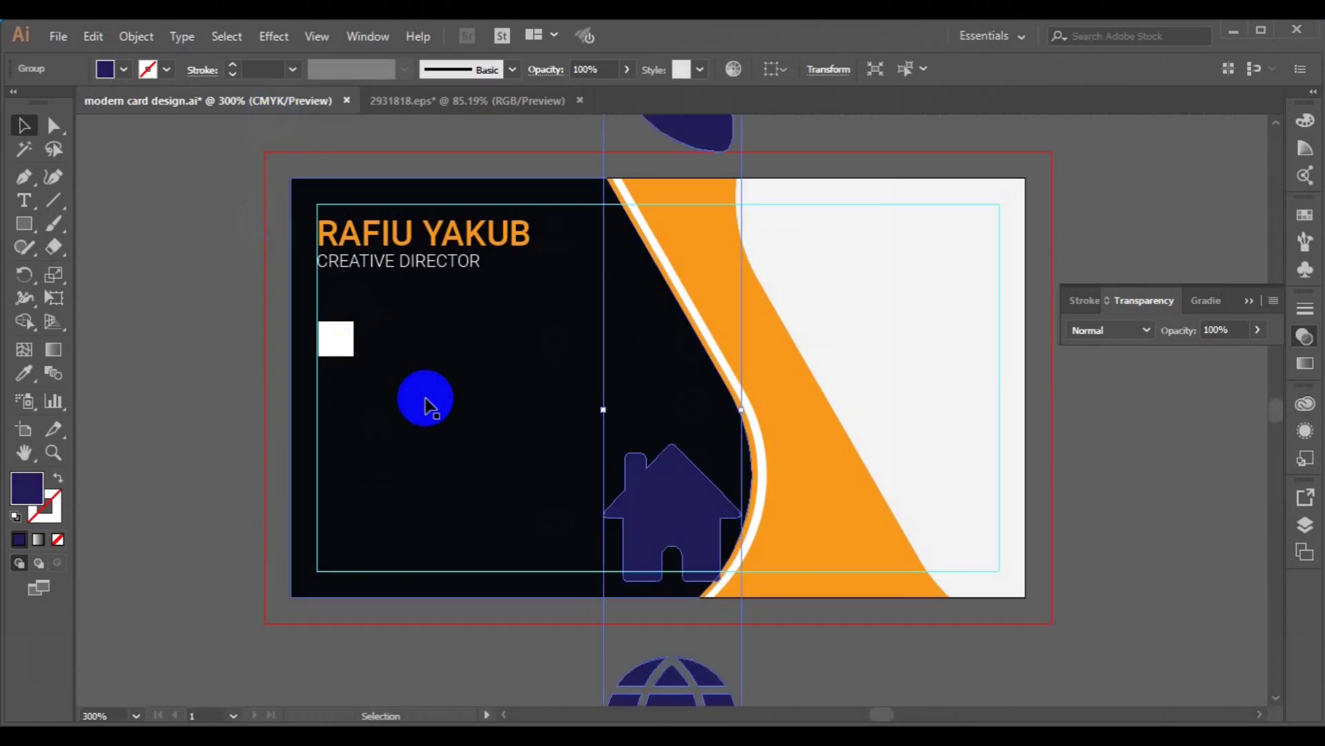
pyautogui.moveTo(662, 473); pyautogui.dragTo(570, 665)
pyautogui.moveTo(644, 214); pyautogui.dragTo(585, 360)
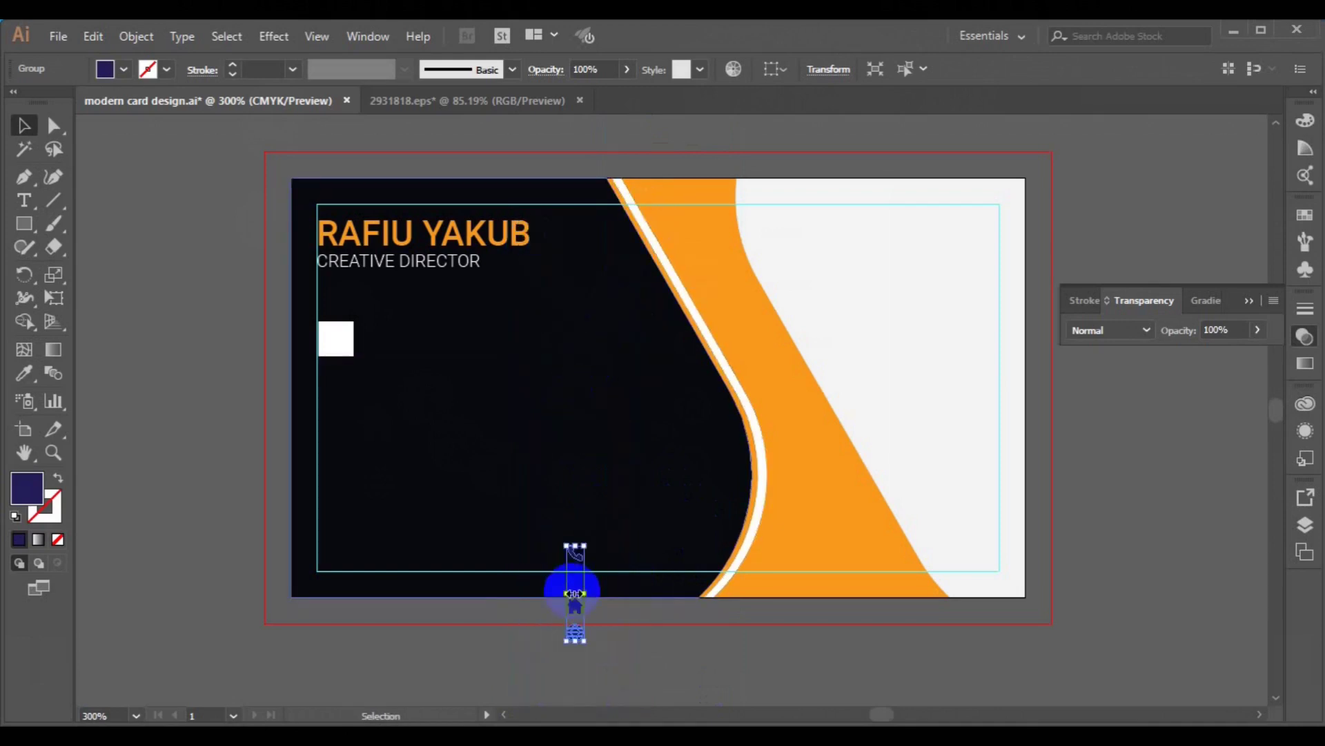
pyautogui.moveTo(574, 613); pyautogui.dragTo(214, 538)
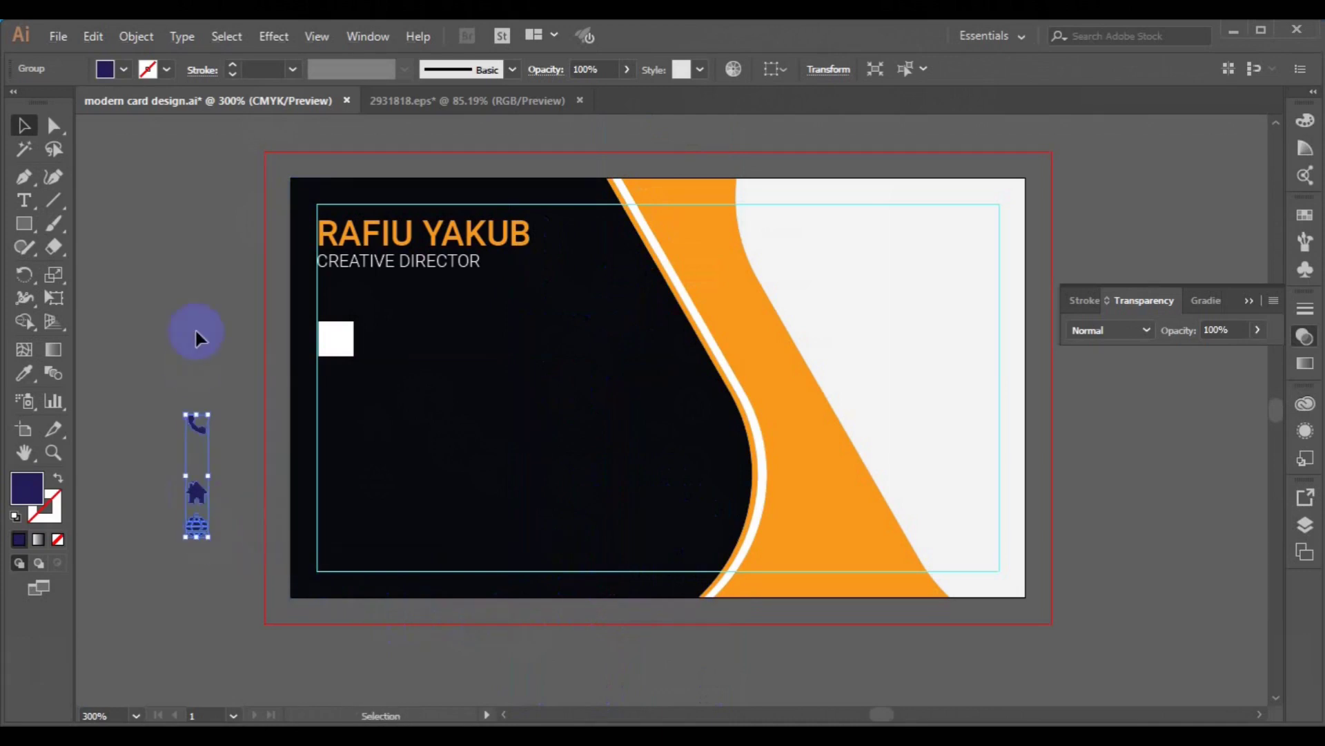
# - Ungroup the icons and move the phone icon onto the white square
pyautogui.click(135, 38)
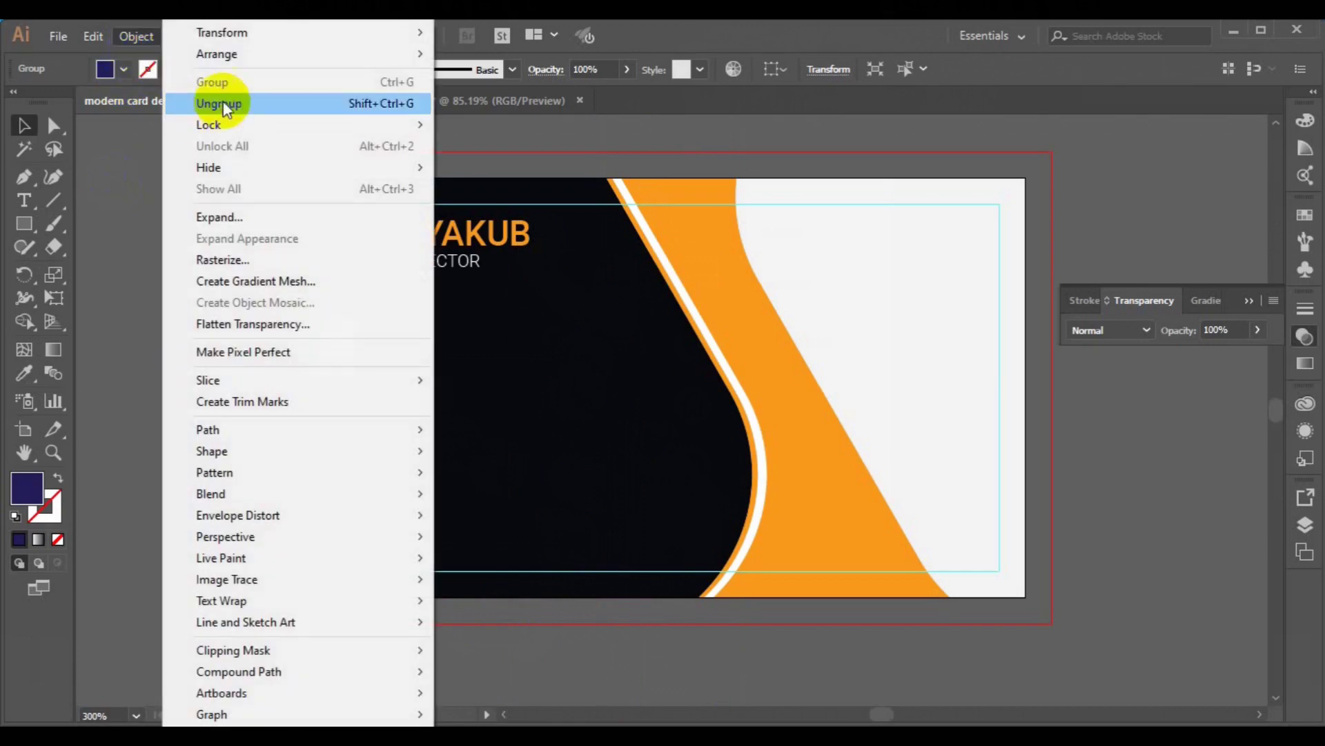
pyautogui.click(223, 101)
pyautogui.click(215, 426)
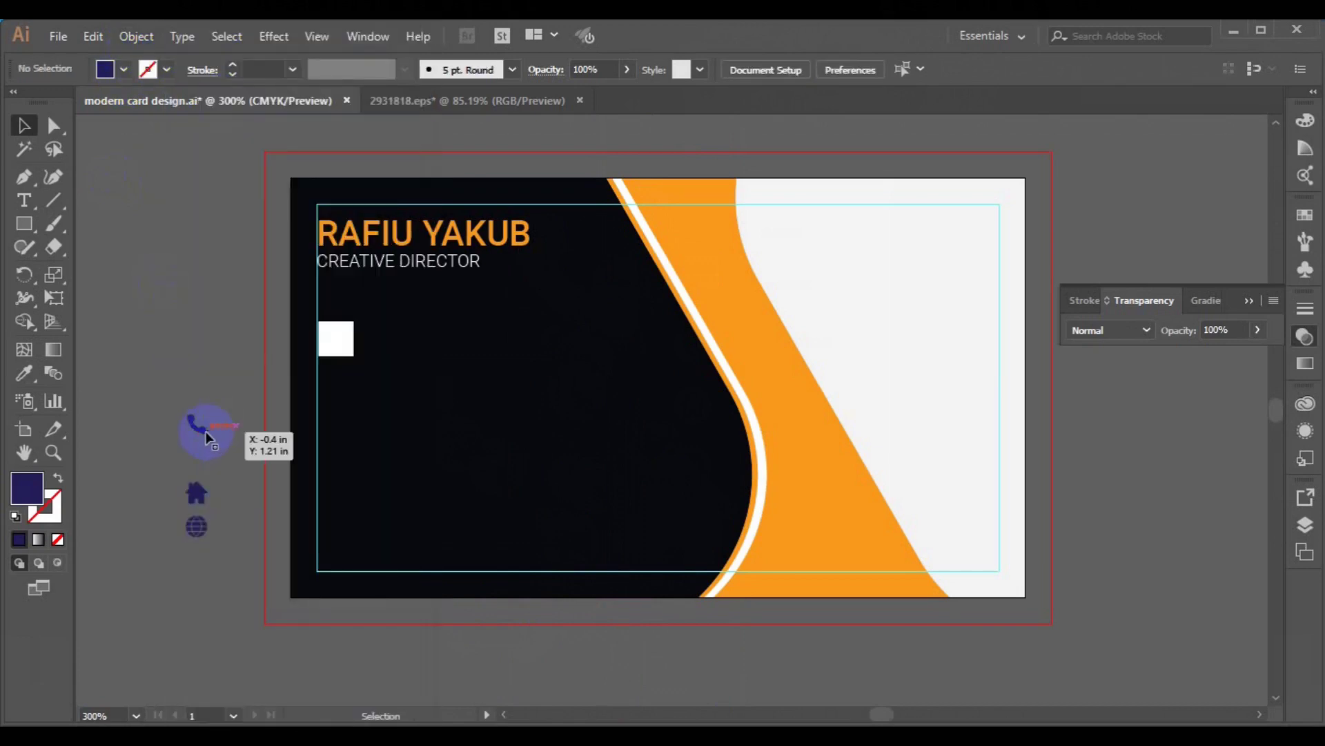
pyautogui.click(206, 436)
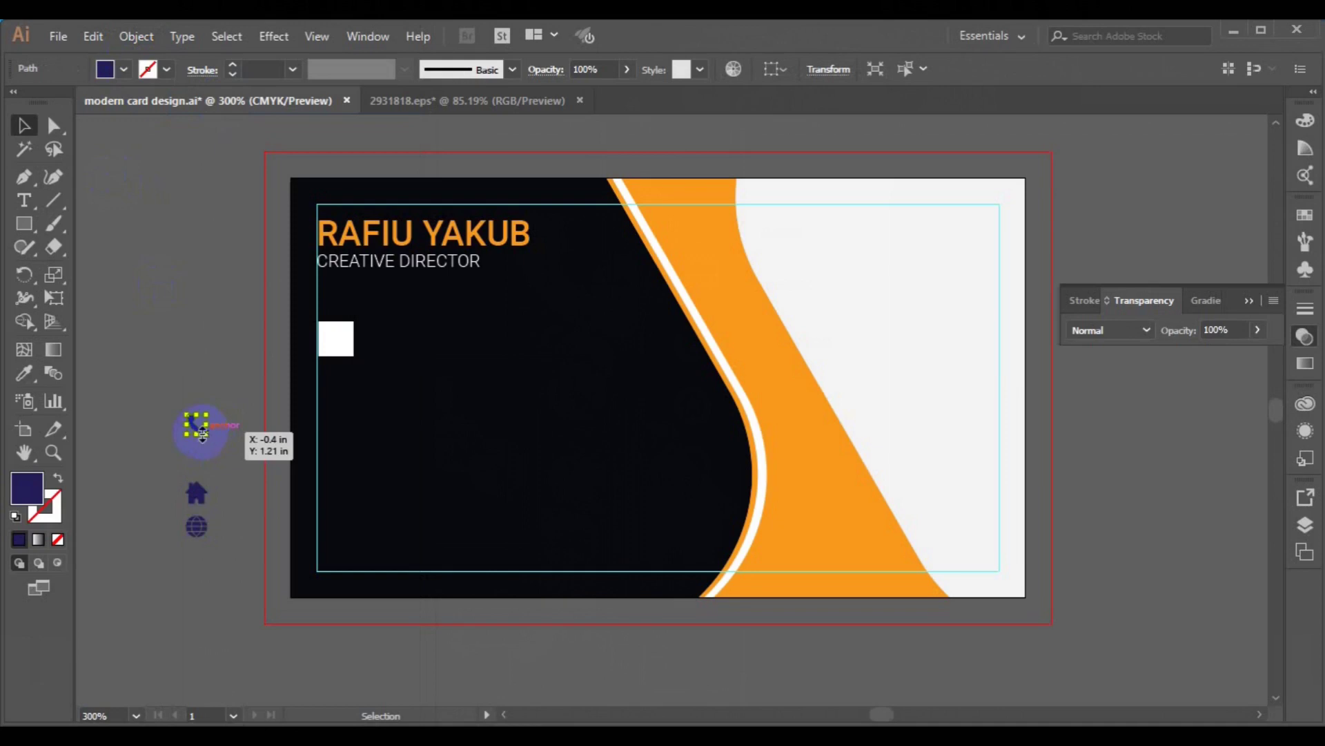
pyautogui.moveTo(202, 434); pyautogui.dragTo(341, 348)
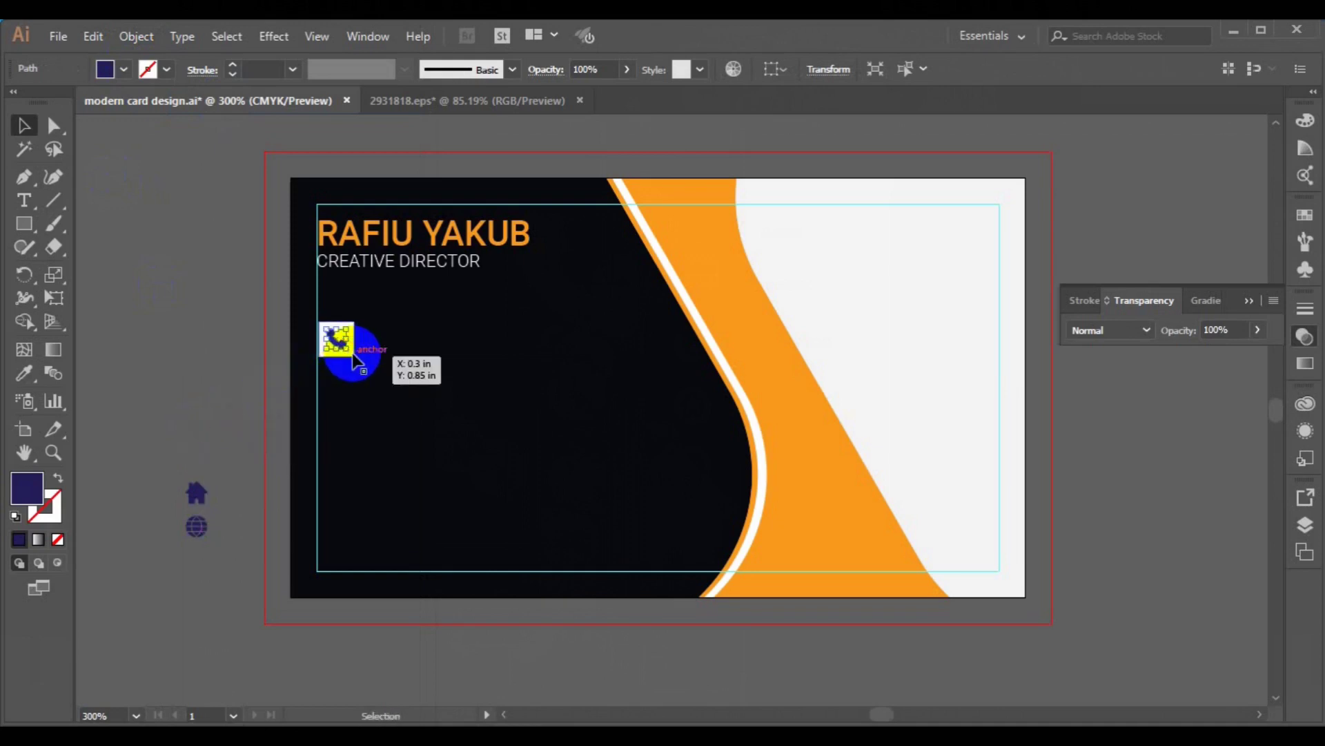
# - Centre the phone icon horizontally and vertically on the white square
pyautogui.keyDown('shift'); pyautogui.click(356, 358); pyautogui.keyUp('shift')
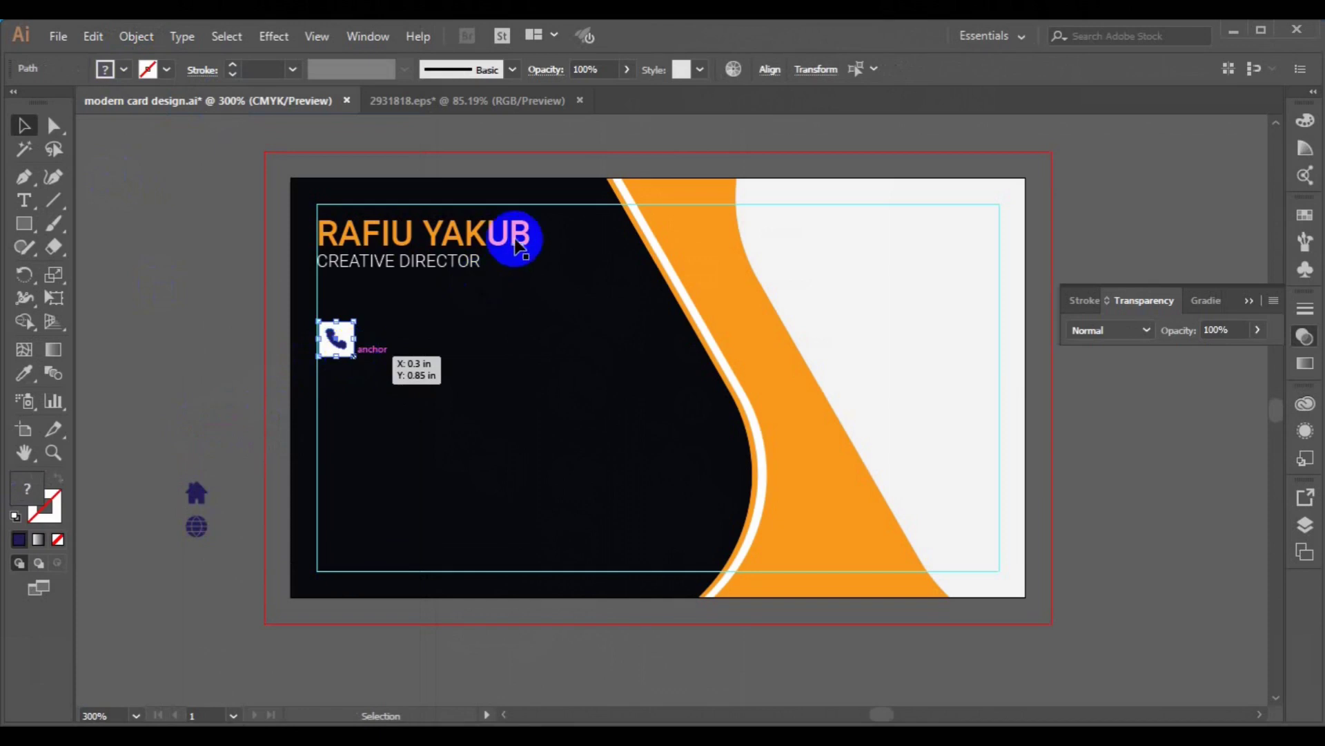
pyautogui.click(771, 69)
pyautogui.click(722, 125)
pyautogui.click(201, 326)
pyautogui.hotkey('ctrl', '+')
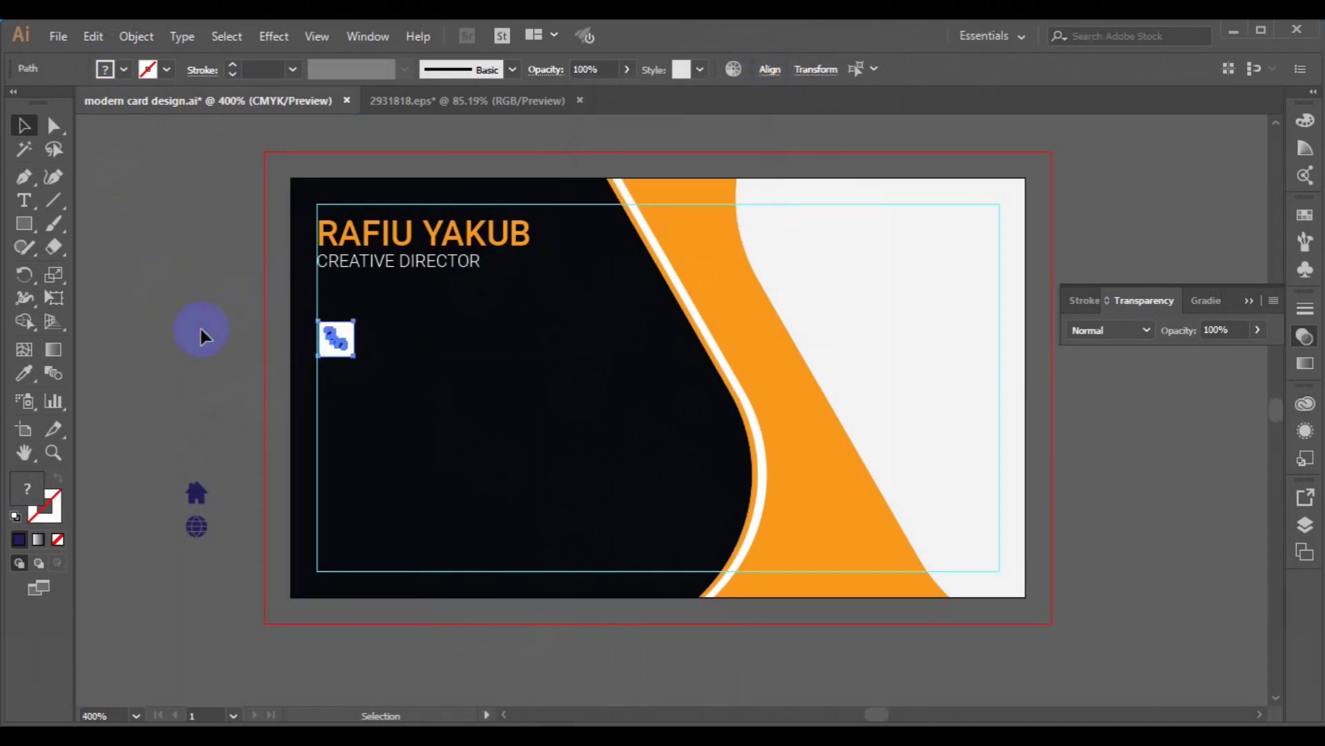
pyautogui.press('space')
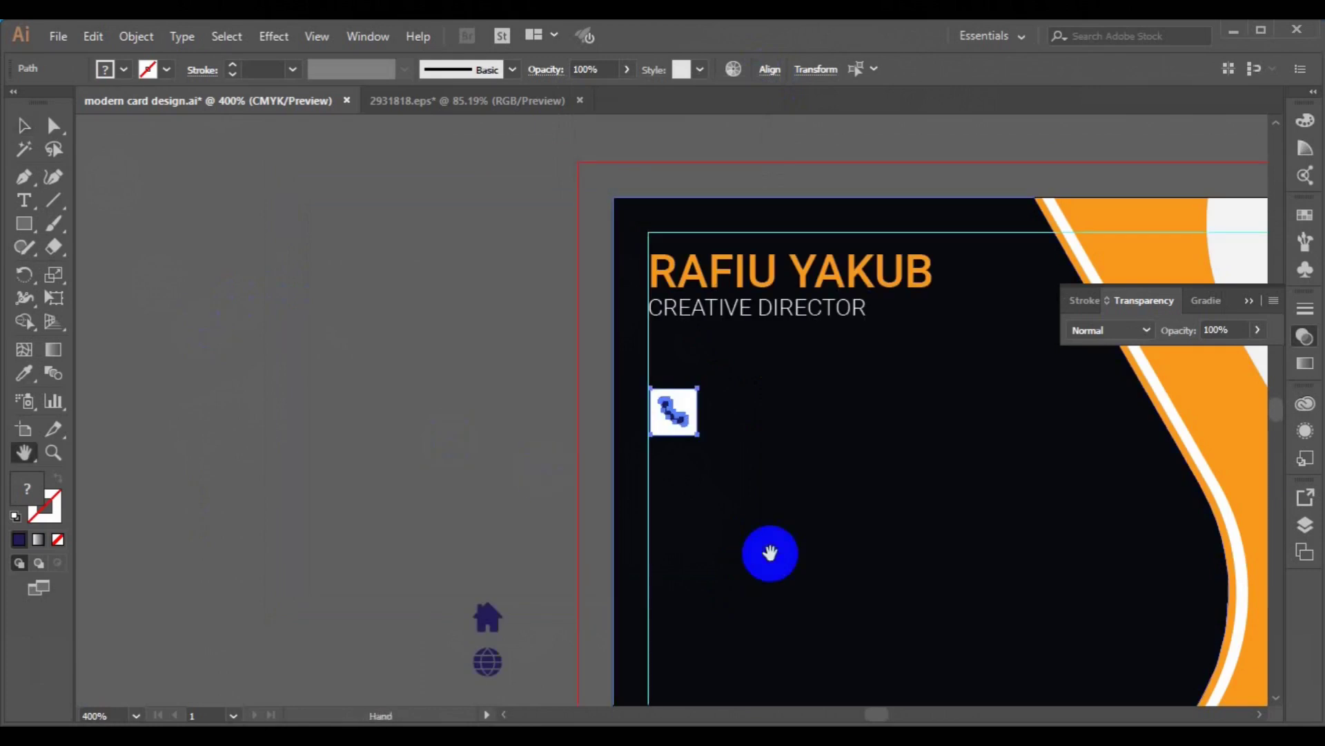
pyautogui.moveTo(1012, 542); pyautogui.dragTo(858, 469)
# - Turn the phone glyph white with the Eyedropper
pyautogui.click(24, 126)
pyautogui.moveTo(455, 366); pyautogui.dragTo(532, 349)
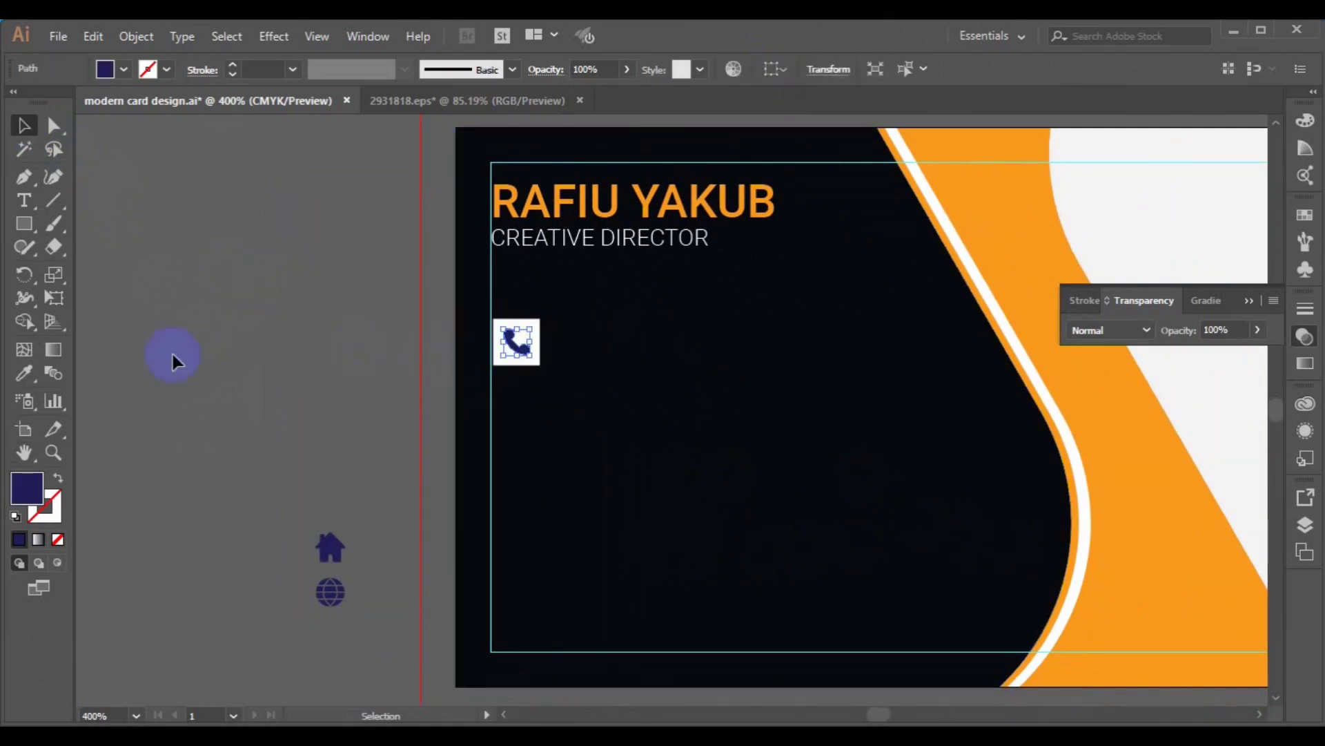
pyautogui.click(29, 375)
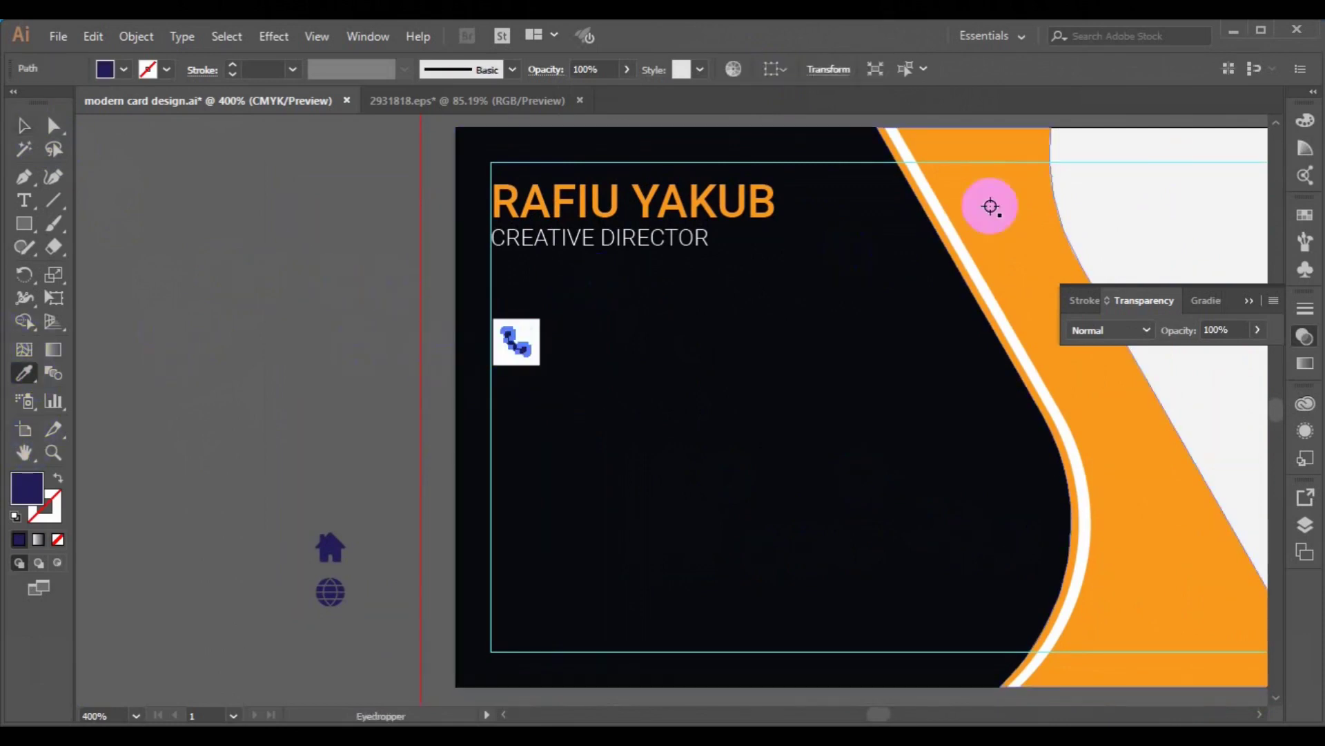
pyautogui.click(1116, 203)
pyautogui.click(24, 125)
pyautogui.click(238, 296)
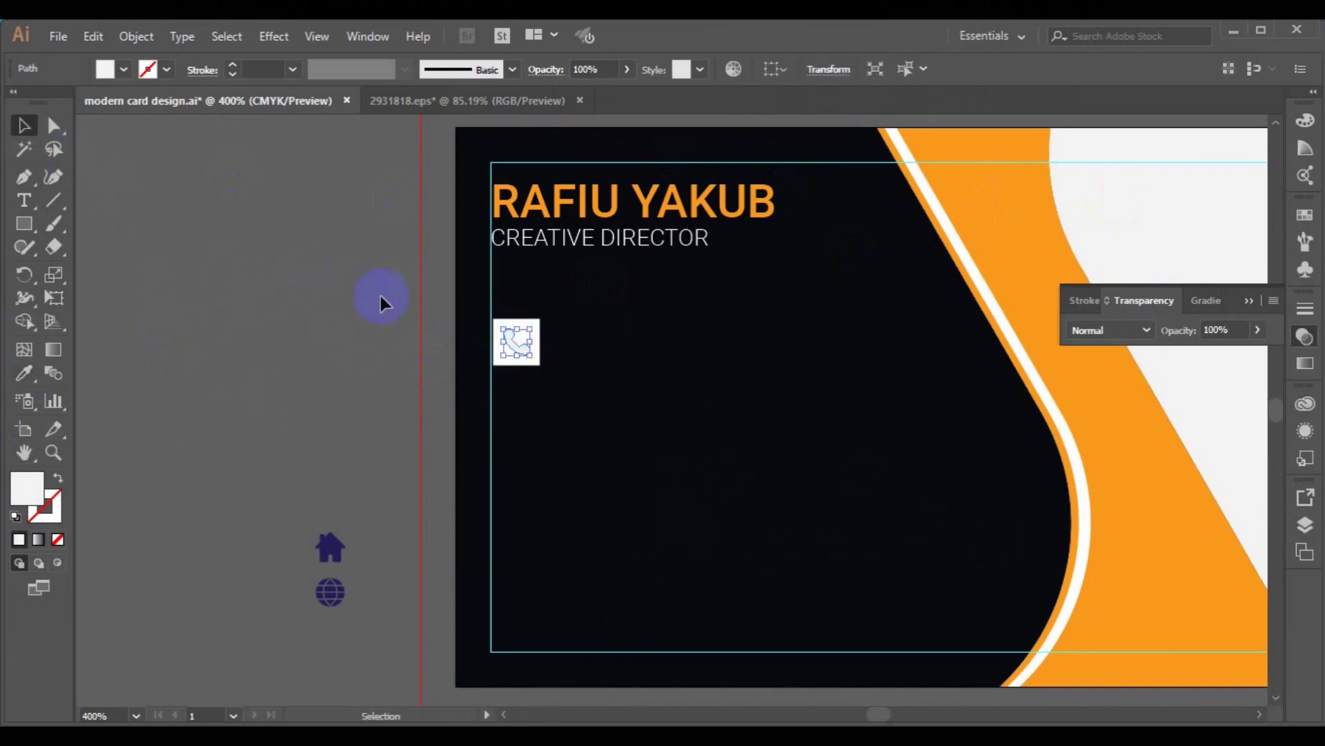
# - Colour the square behind the phone the band's orange using the Eyedropper
pyautogui.click(504, 373)
pyautogui.click(24, 374)
pyautogui.click(971, 214)
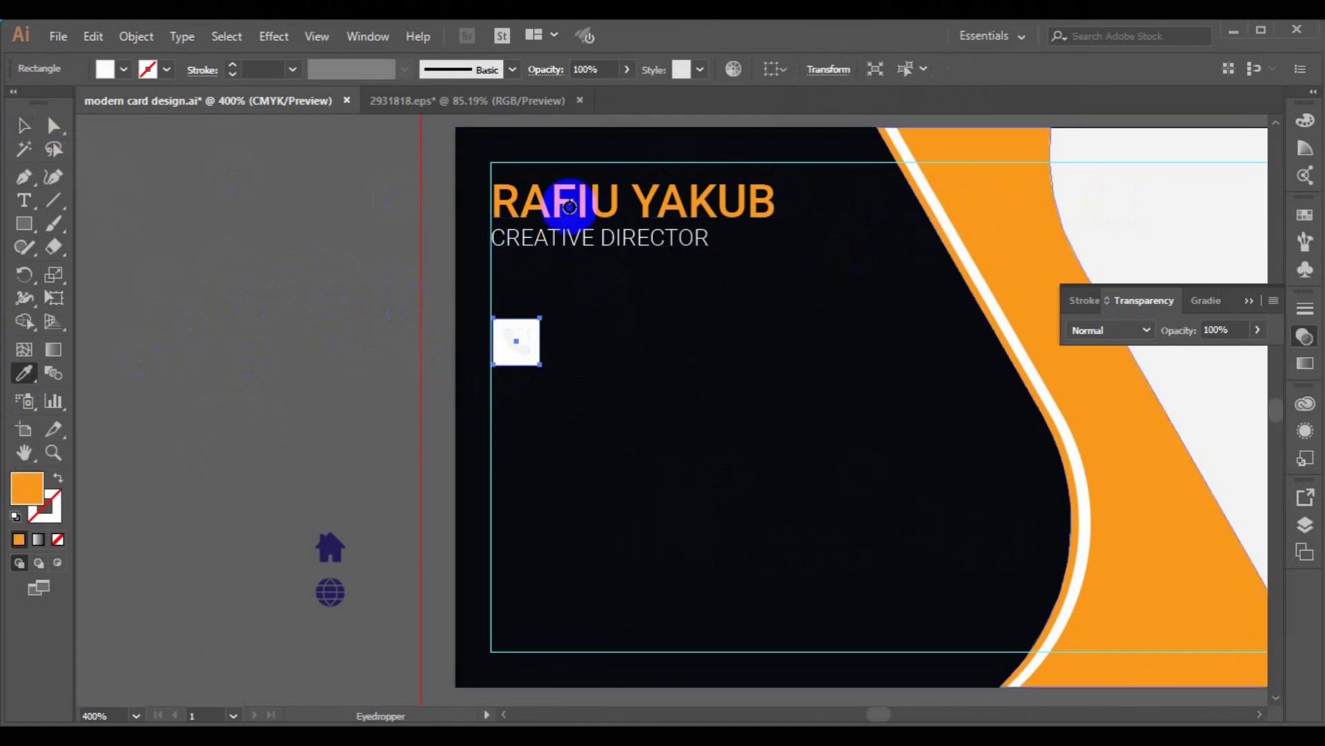
pyautogui.click(17, 138)
pyautogui.click(365, 358)
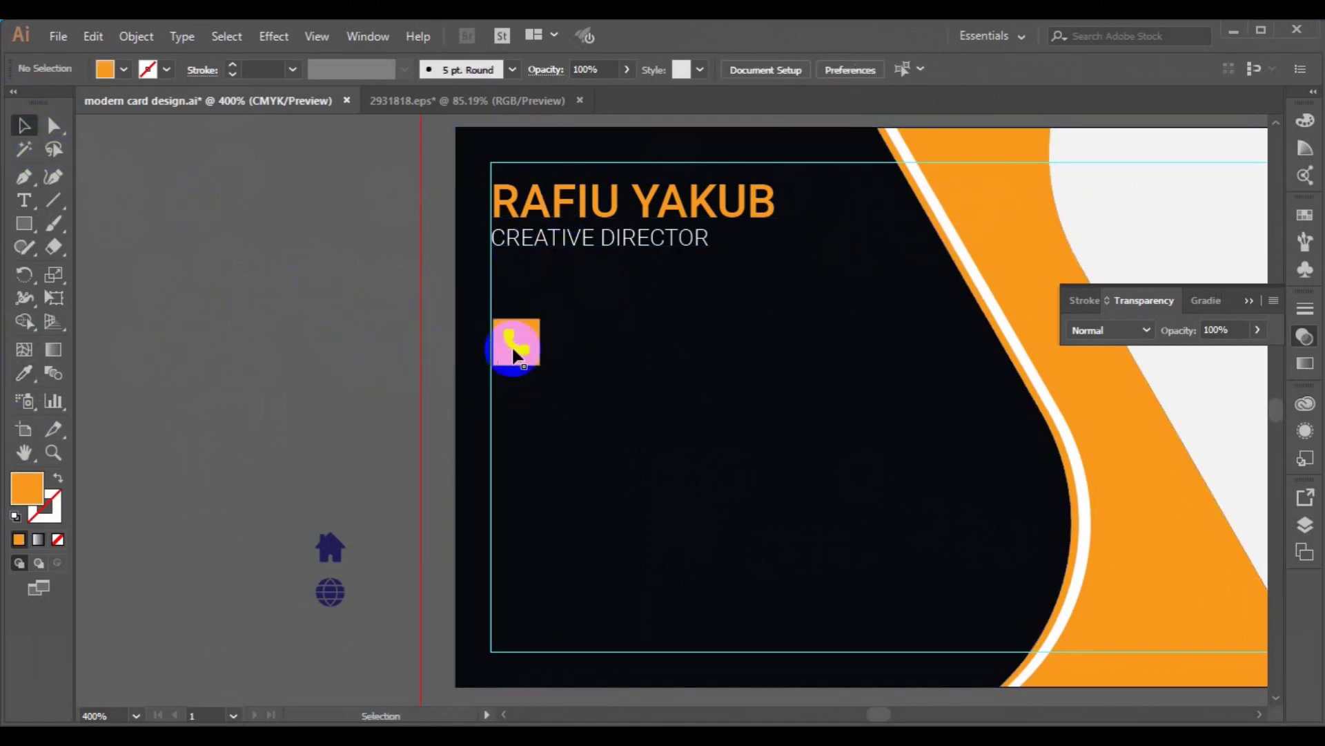
pyautogui.click(525, 339)
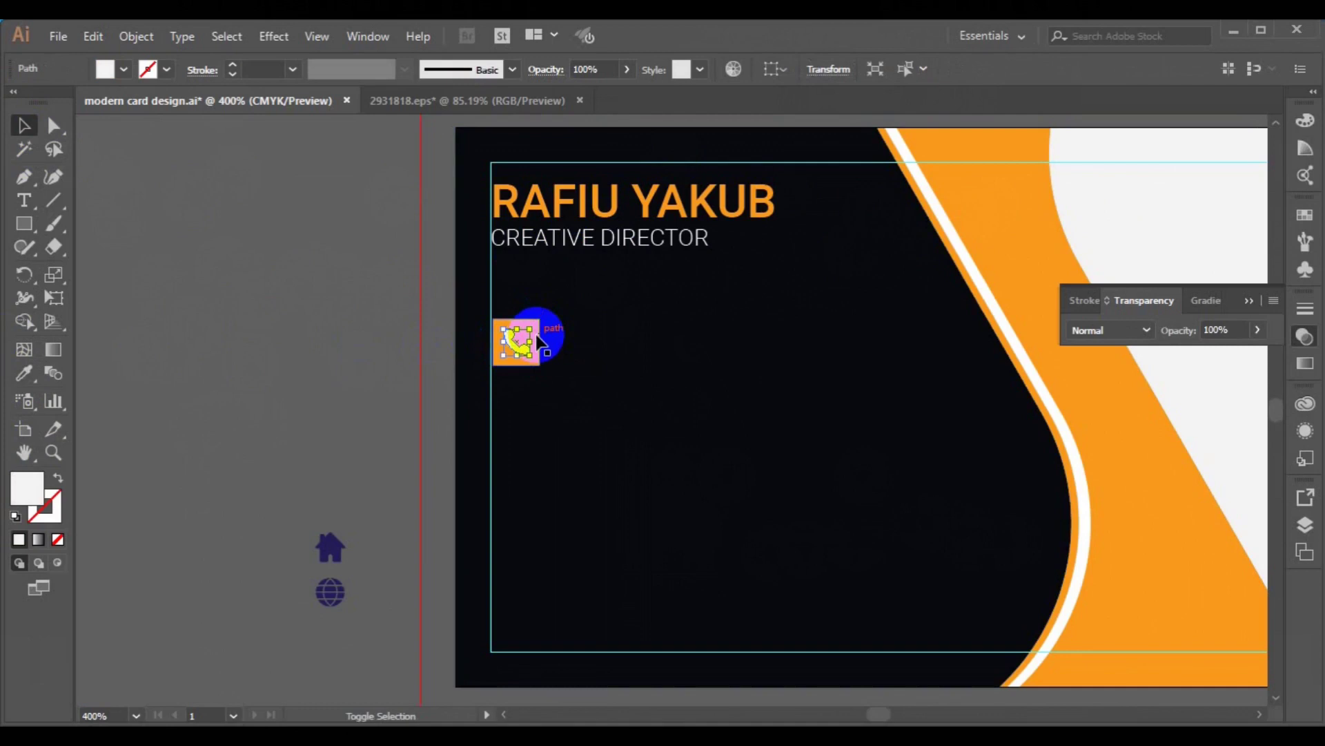
pyautogui.click(280, 371)
pyautogui.click(24, 200)
pyautogui.click(619, 343)
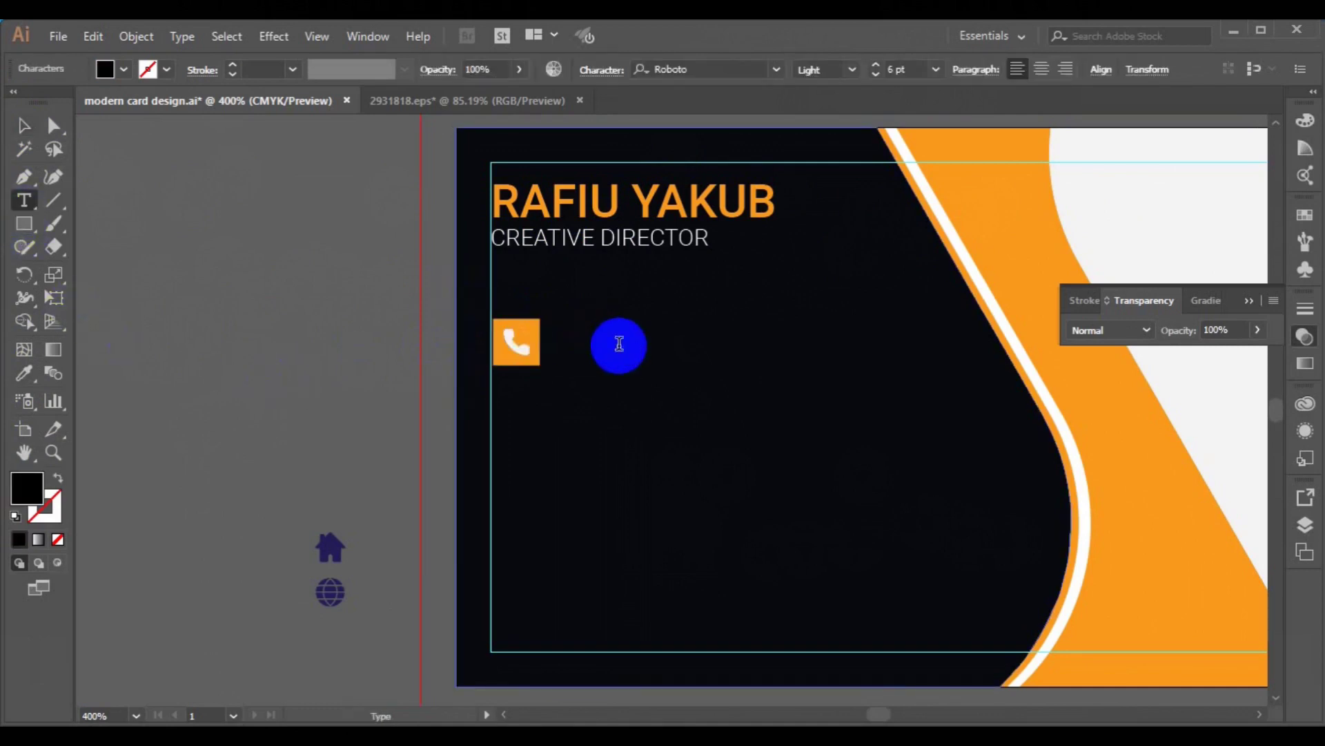
# - Type two white Roboto Regular phone-number lines beside the orange phone square
pyautogui.click(619, 343)
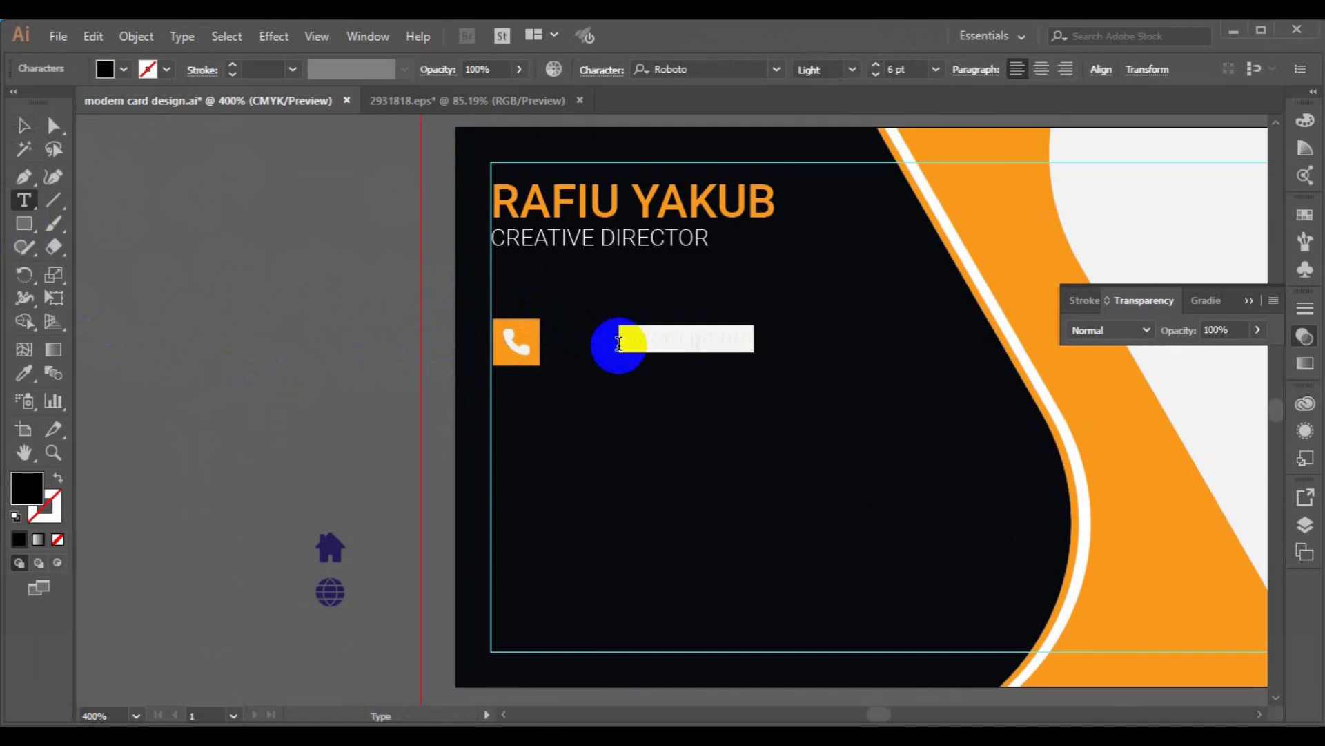
pyautogui.click(121, 69)
pyautogui.click(161, 159)
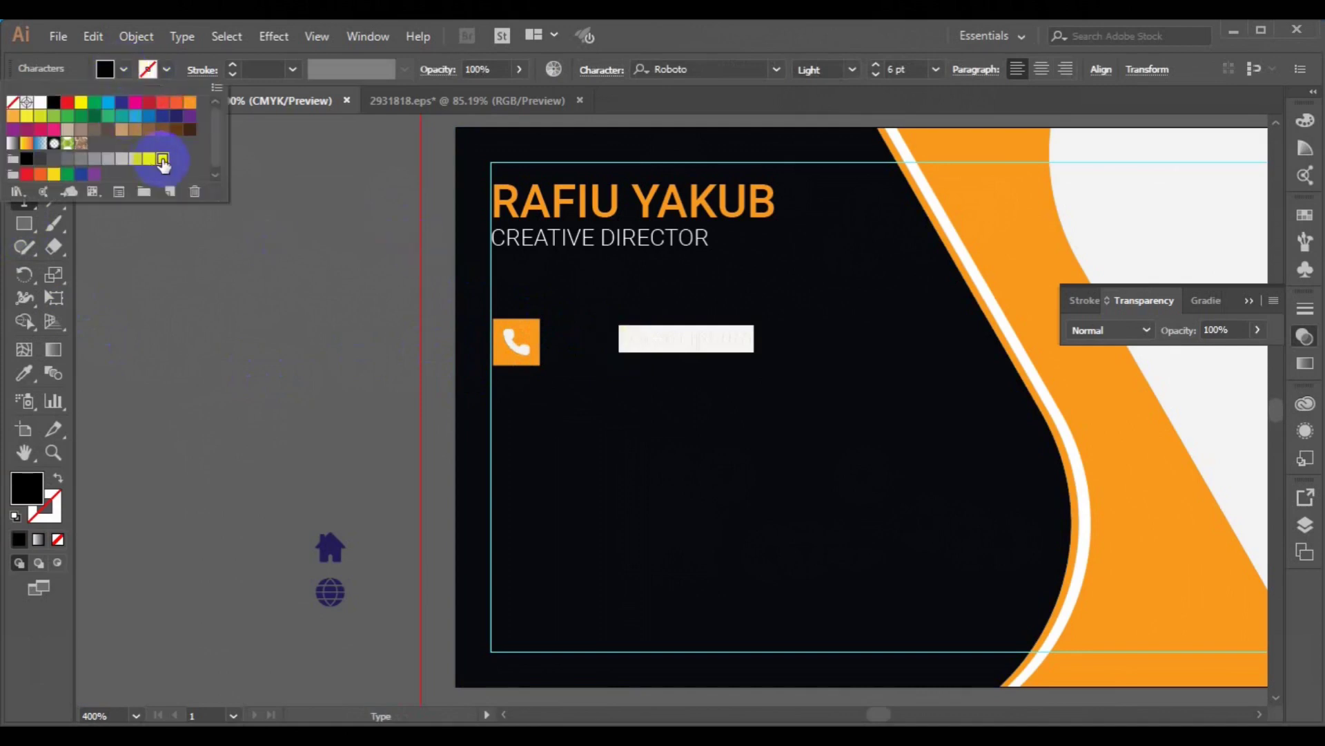
pyautogui.click(852, 71)
pyautogui.click(854, 72)
pyautogui.click(829, 162)
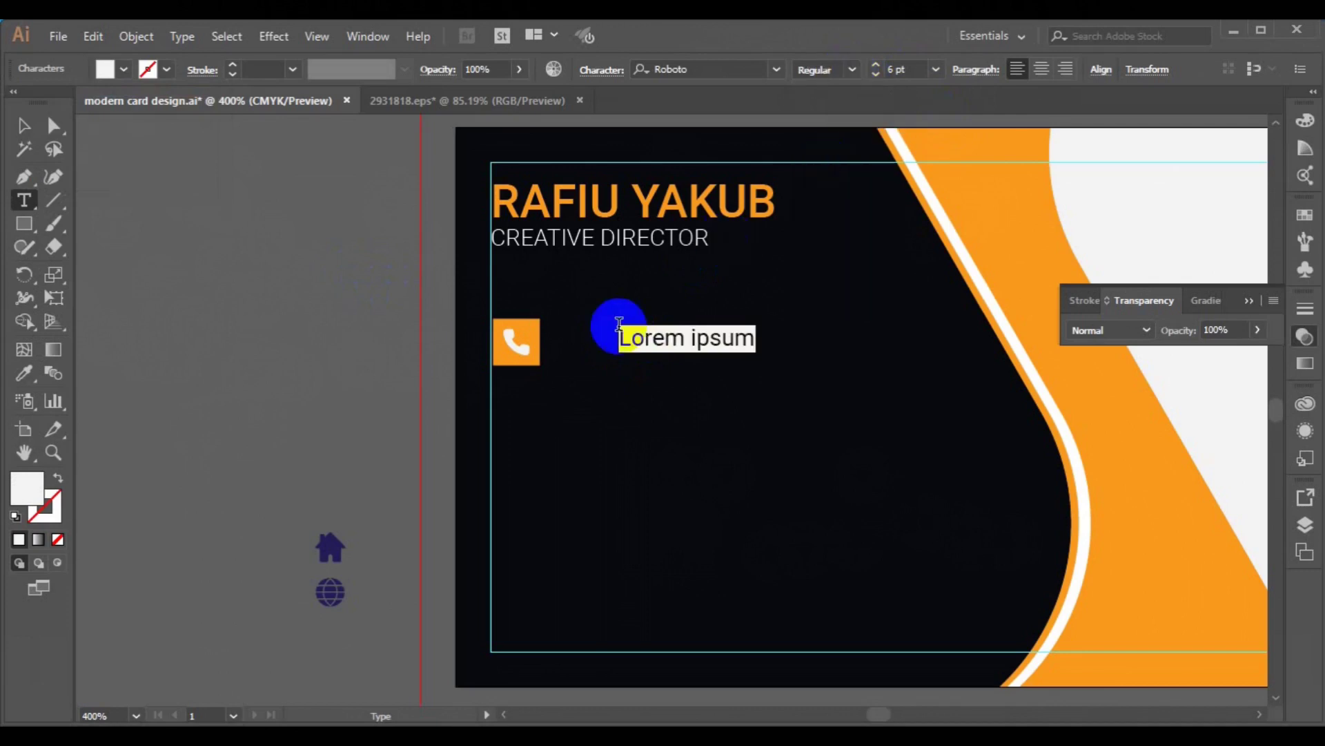
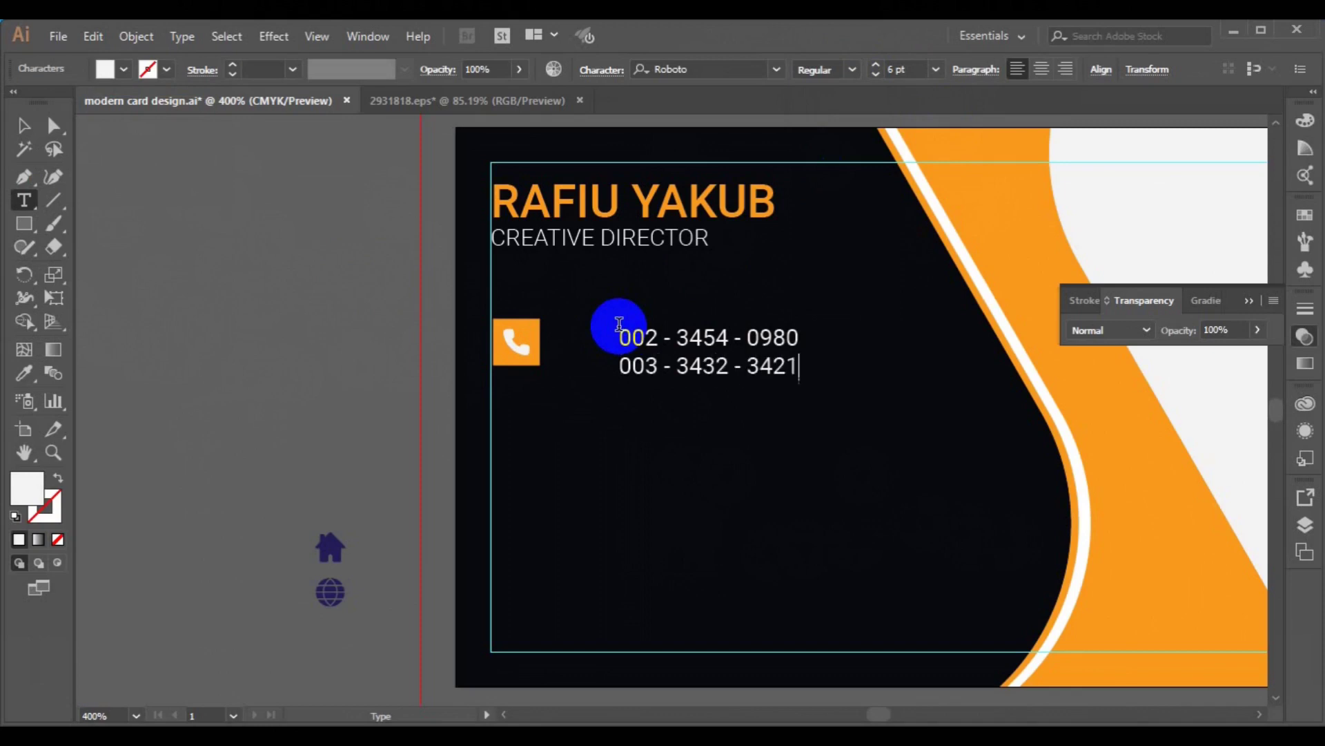
pyautogui.click(24, 126)
pyautogui.click(293, 320)
# - Move the number text next to the phone icon and vertically centre them together
pyautogui.click(718, 379)
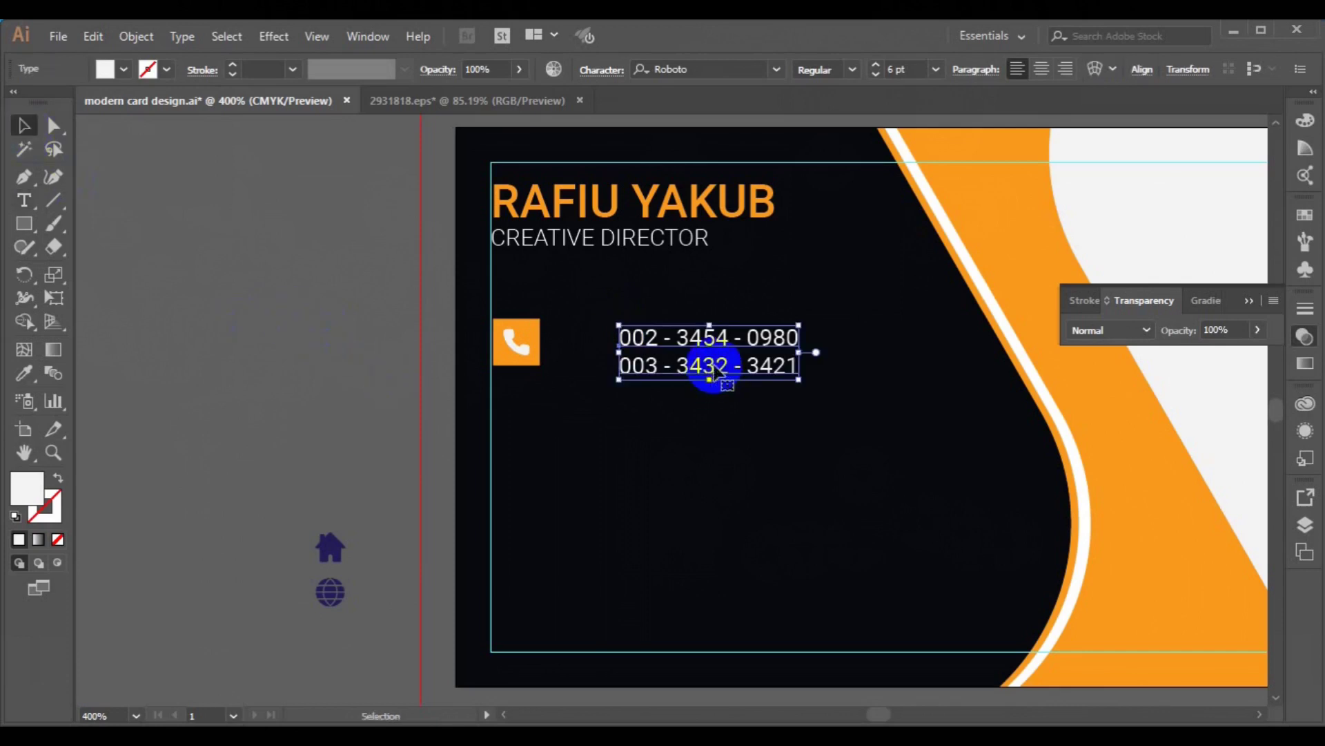
pyautogui.moveTo(682, 368); pyautogui.dragTo(659, 353)
pyautogui.keyDown('shift'); pyautogui.click(519, 365); pyautogui.keyUp('shift')
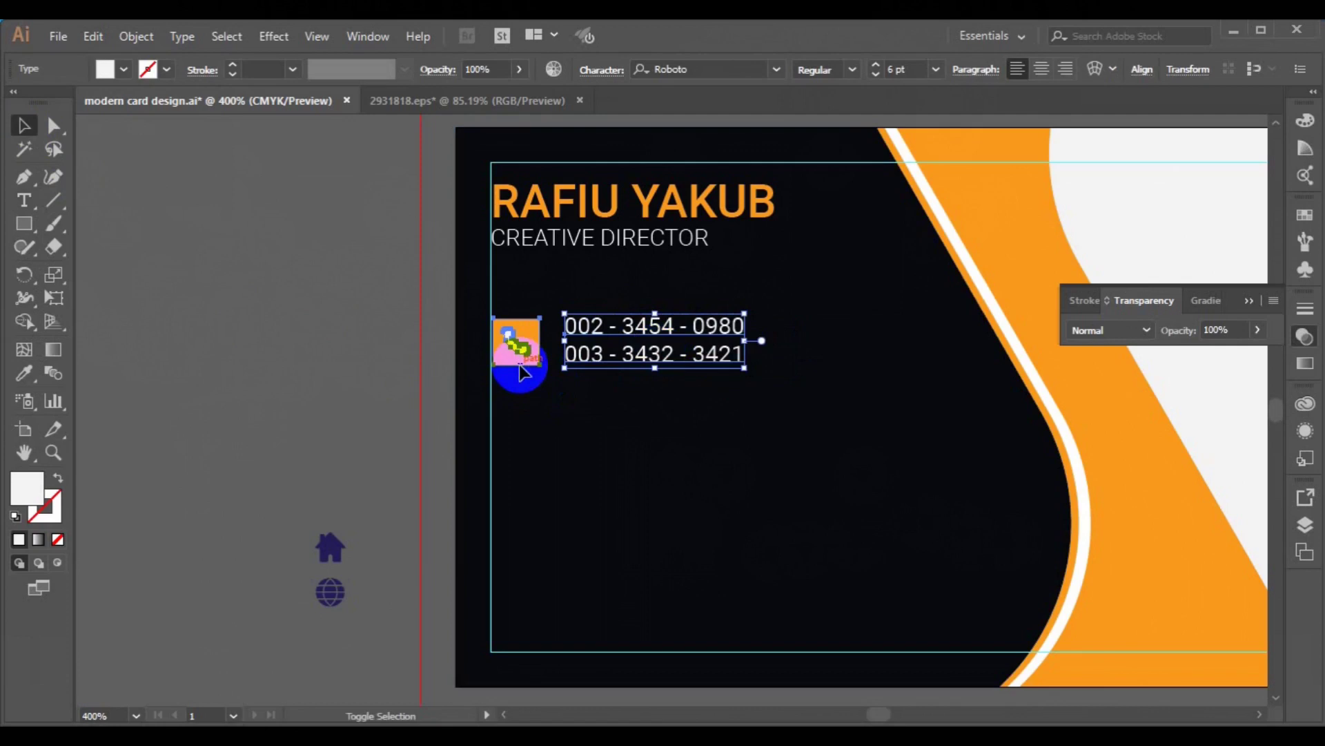
pyautogui.click(665, 73)
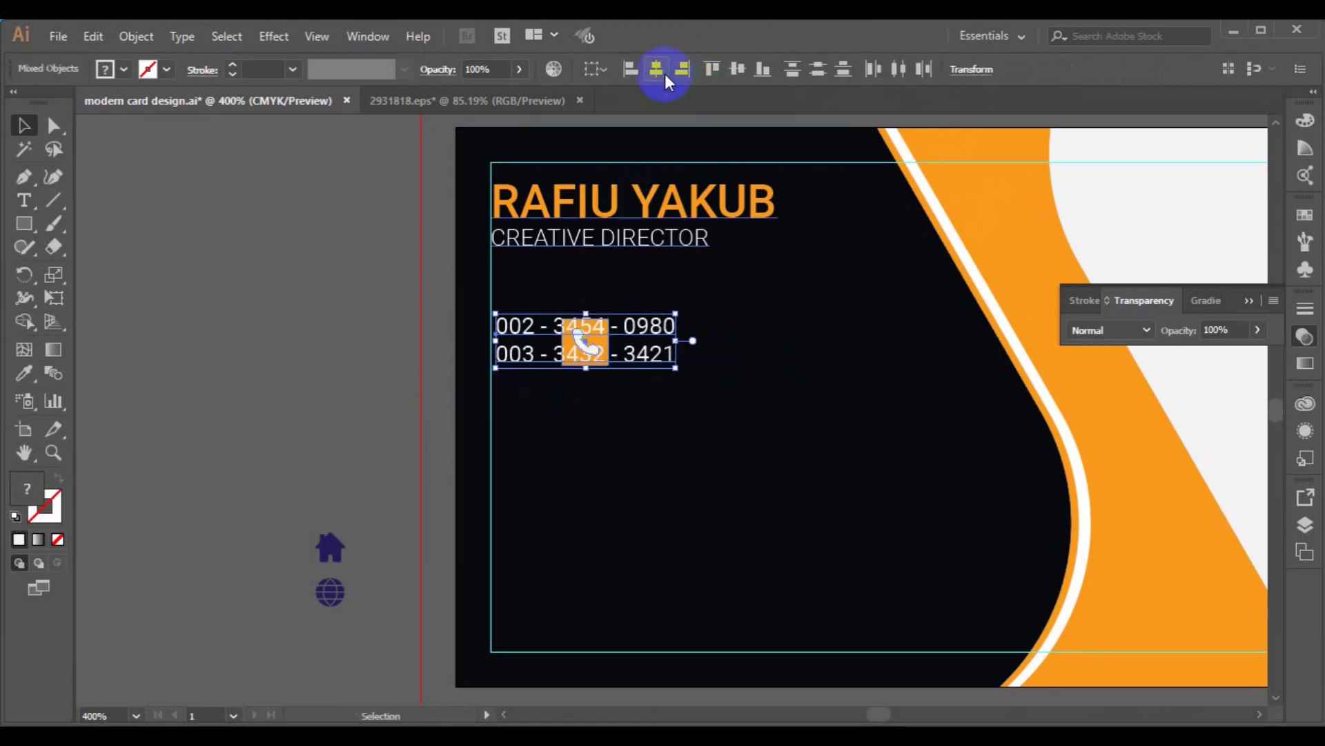
pyautogui.hotkey('ctrl', 'z')
pyautogui.click(738, 71)
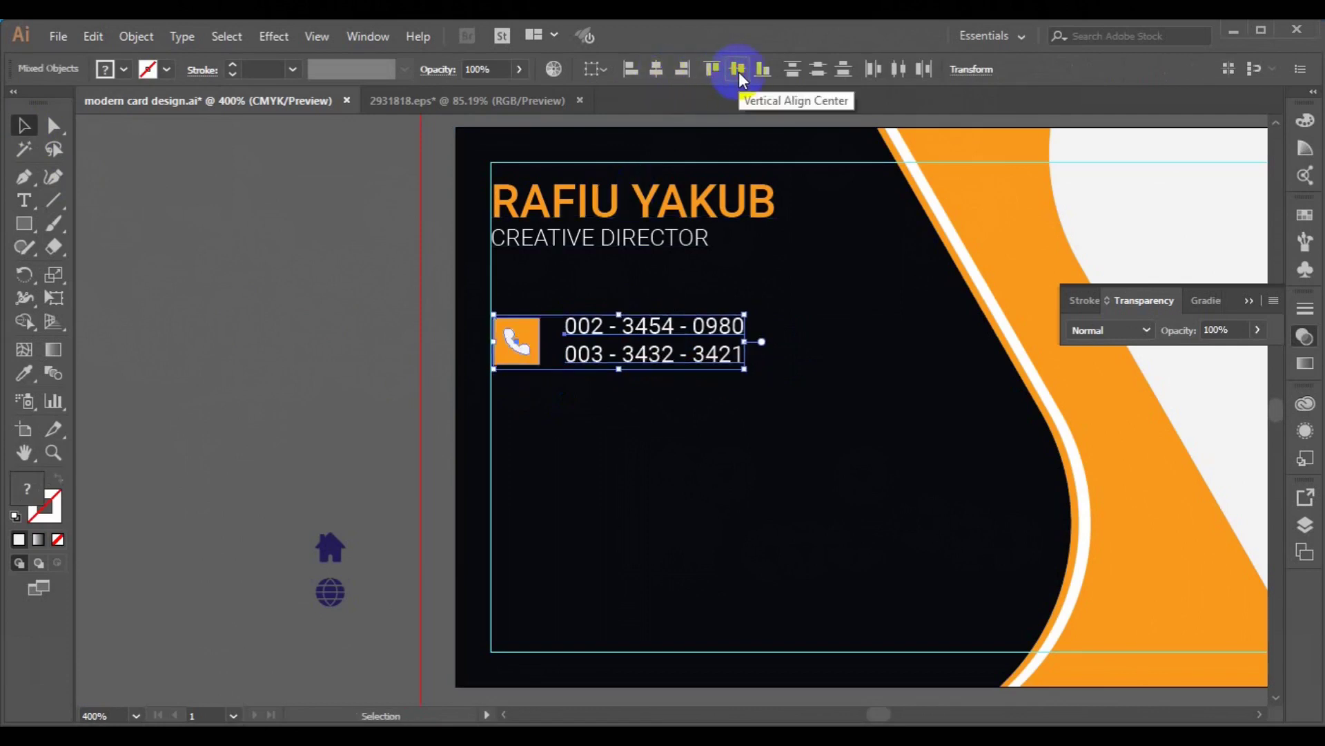
# - Duplicate the phone row below, ungroup the copied icon and delete its phone glyph
pyautogui.moveTo(583, 336); pyautogui.dragTo(601, 431)
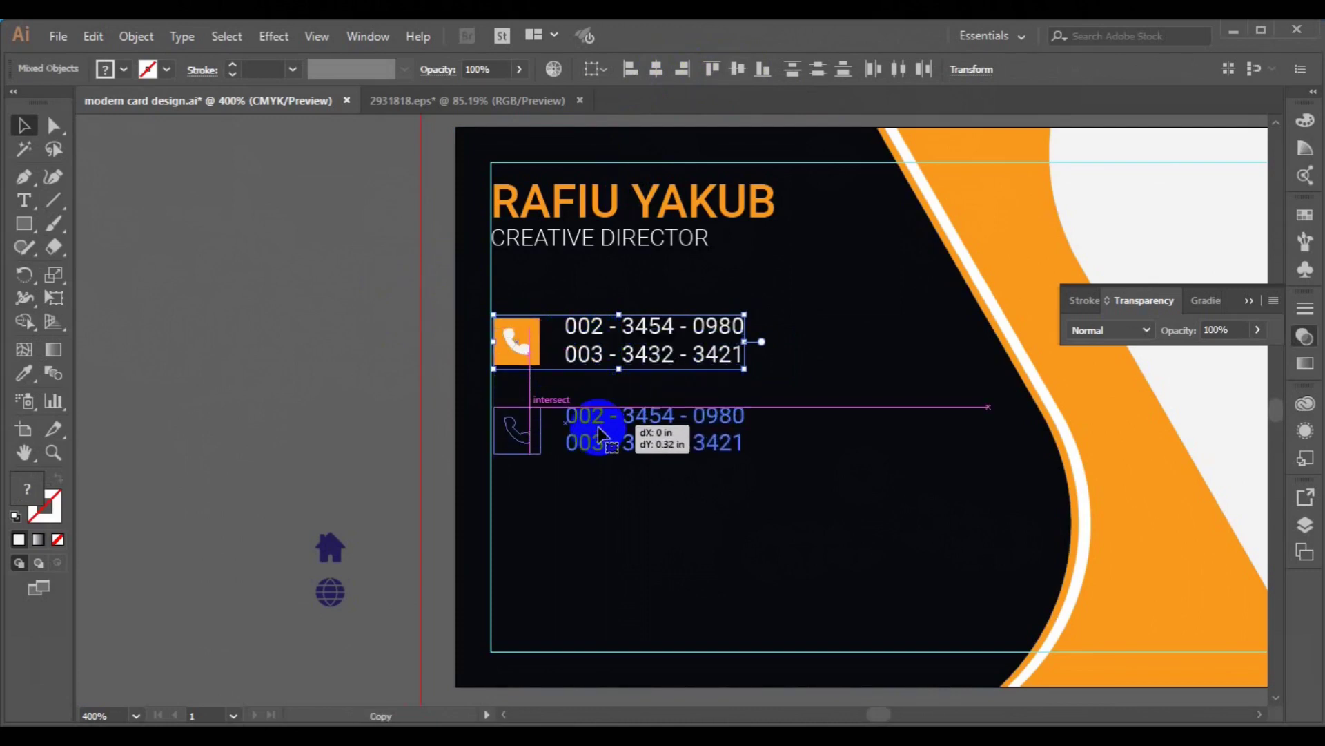
pyautogui.moveTo(599, 435); pyautogui.dragTo(600, 435)
pyautogui.click(288, 342)
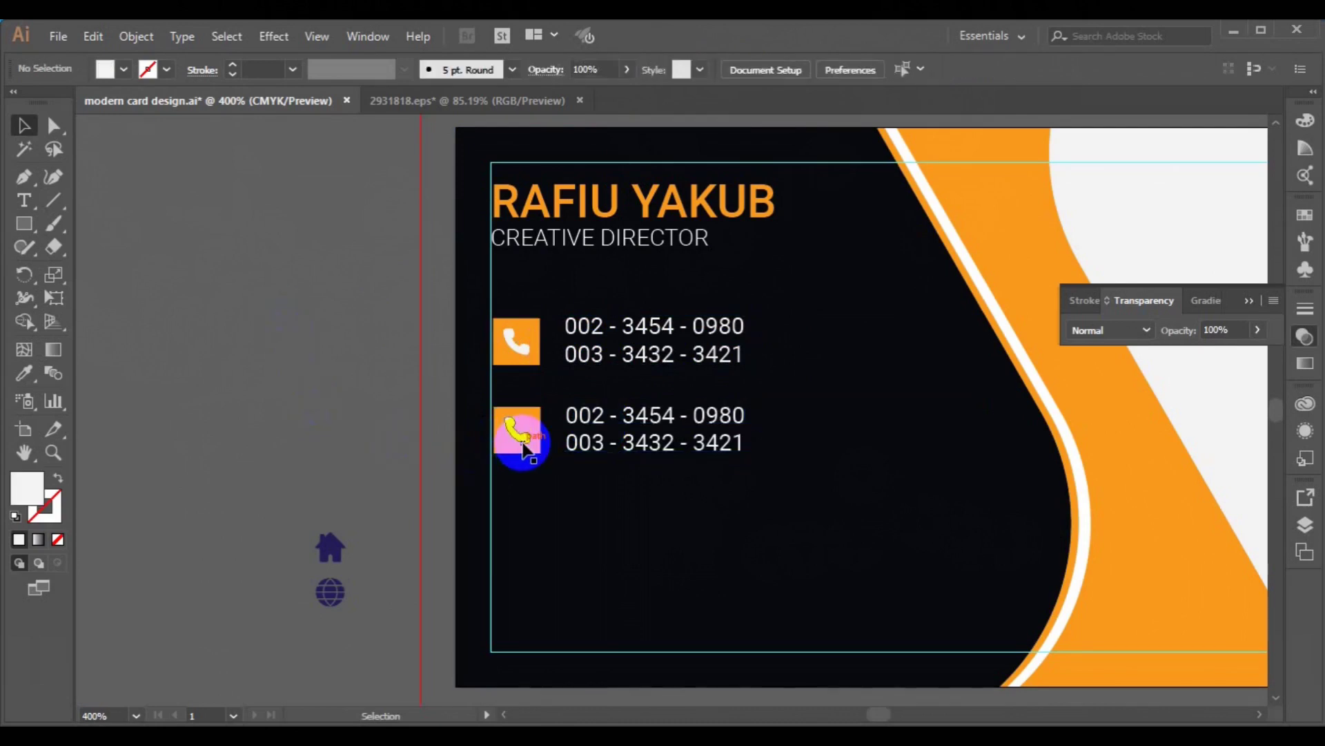
pyautogui.click(523, 447)
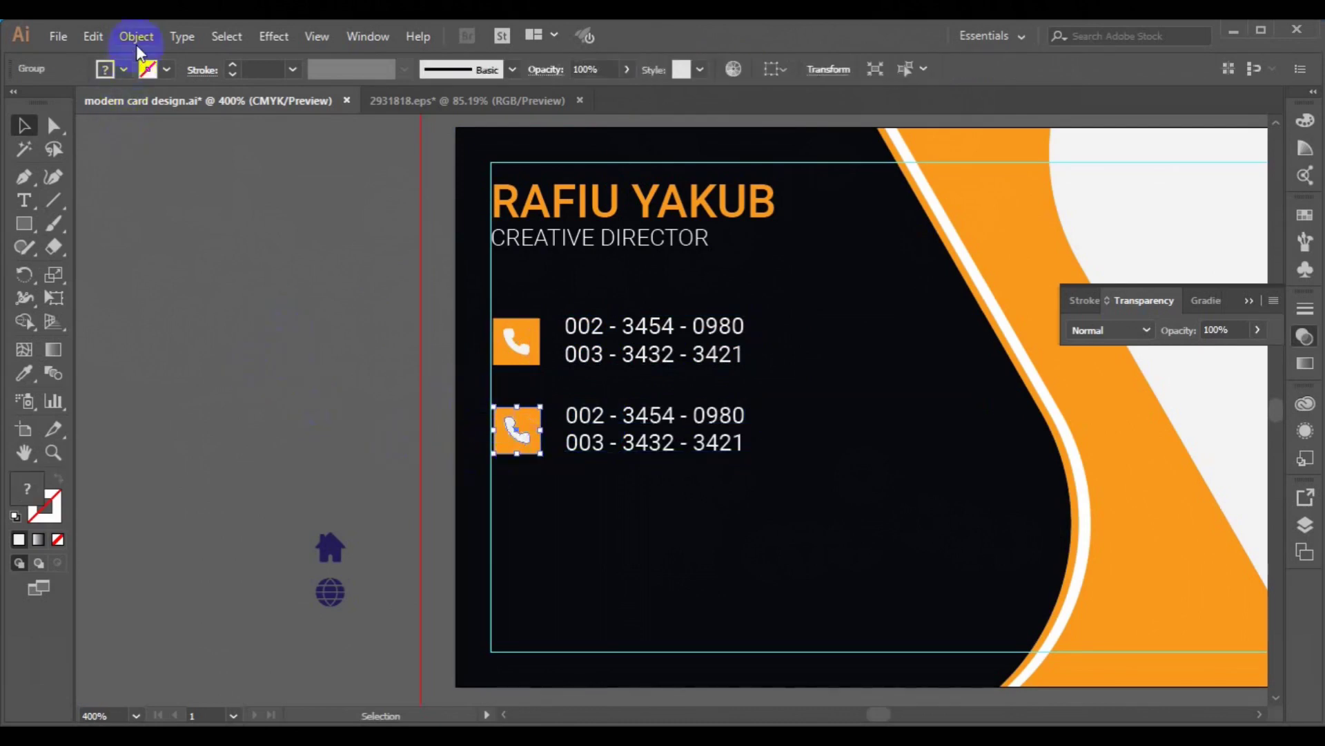
pyautogui.click(136, 36)
pyautogui.click(210, 99)
pyautogui.click(260, 301)
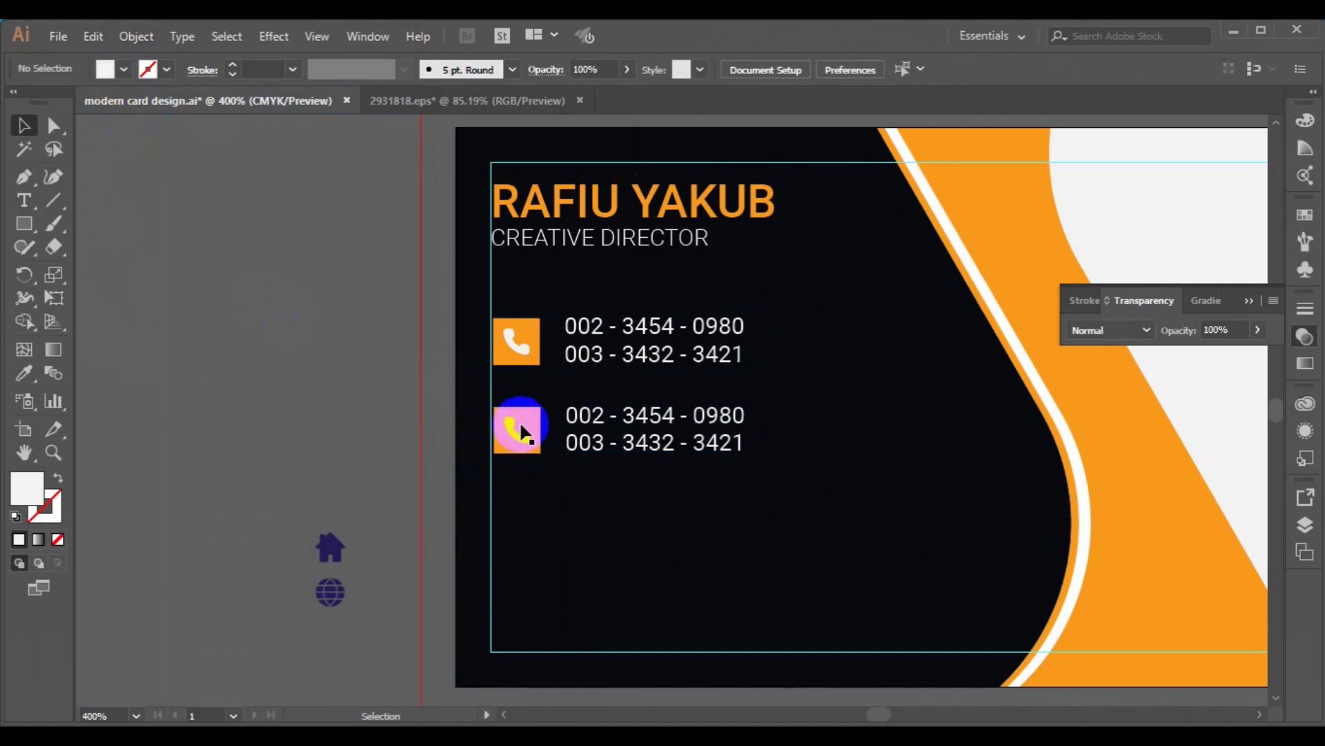
pyautogui.click(523, 433)
pyautogui.press('Delete')
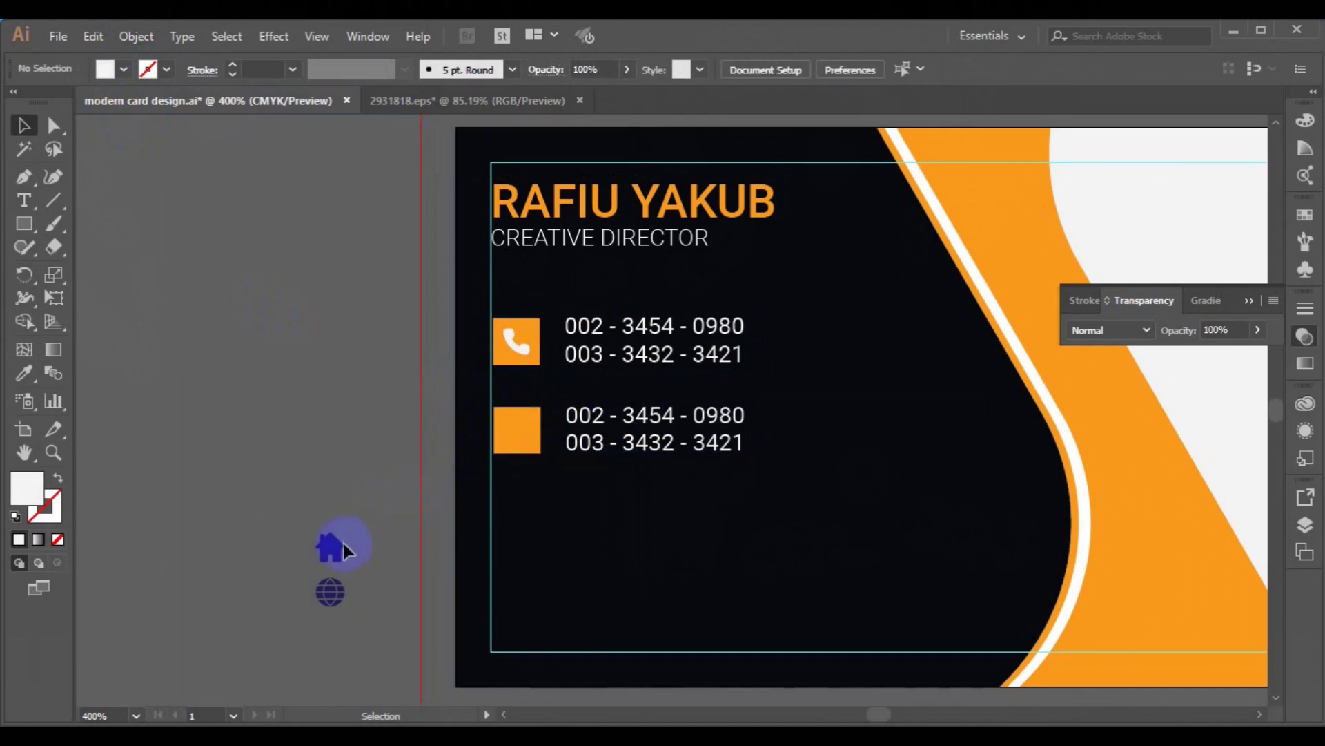
# - Move the globe icon onto the plain orange square and eyedrop it white
pyautogui.click(338, 546)
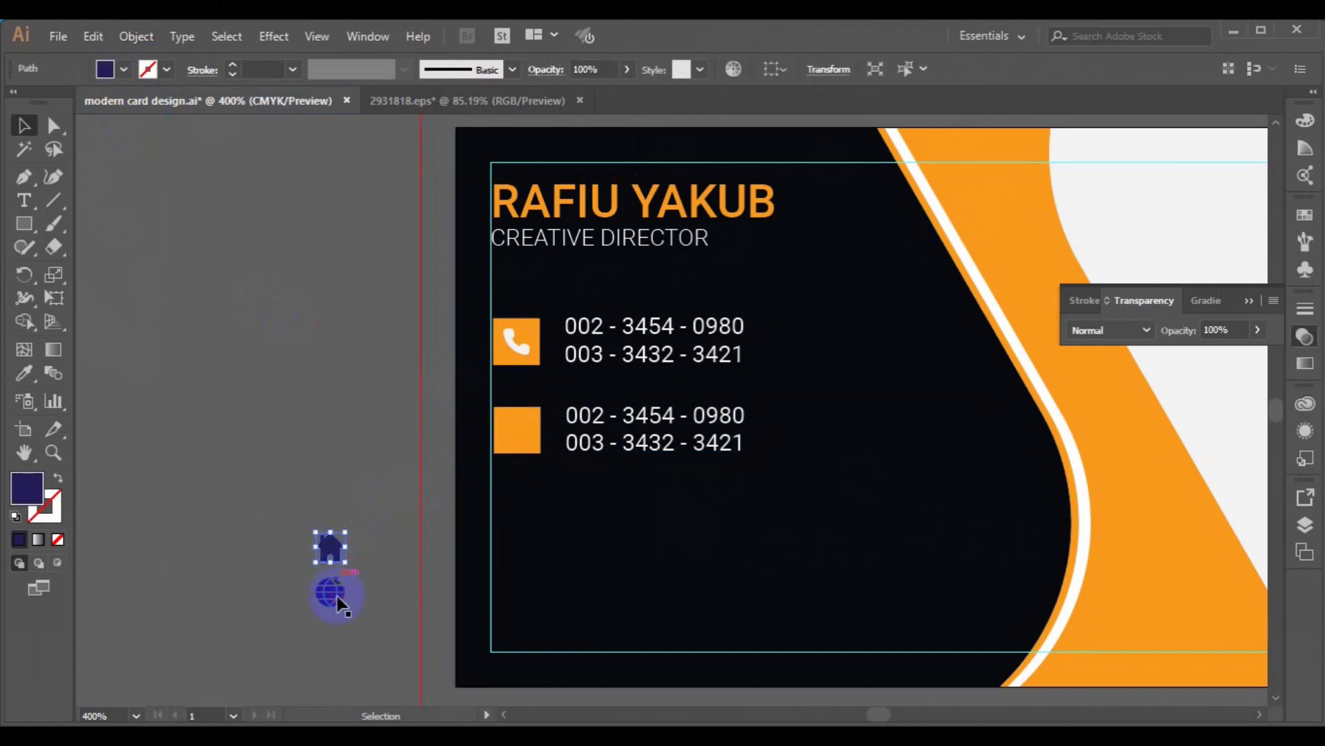
pyautogui.moveTo(338, 602); pyautogui.dragTo(519, 438)
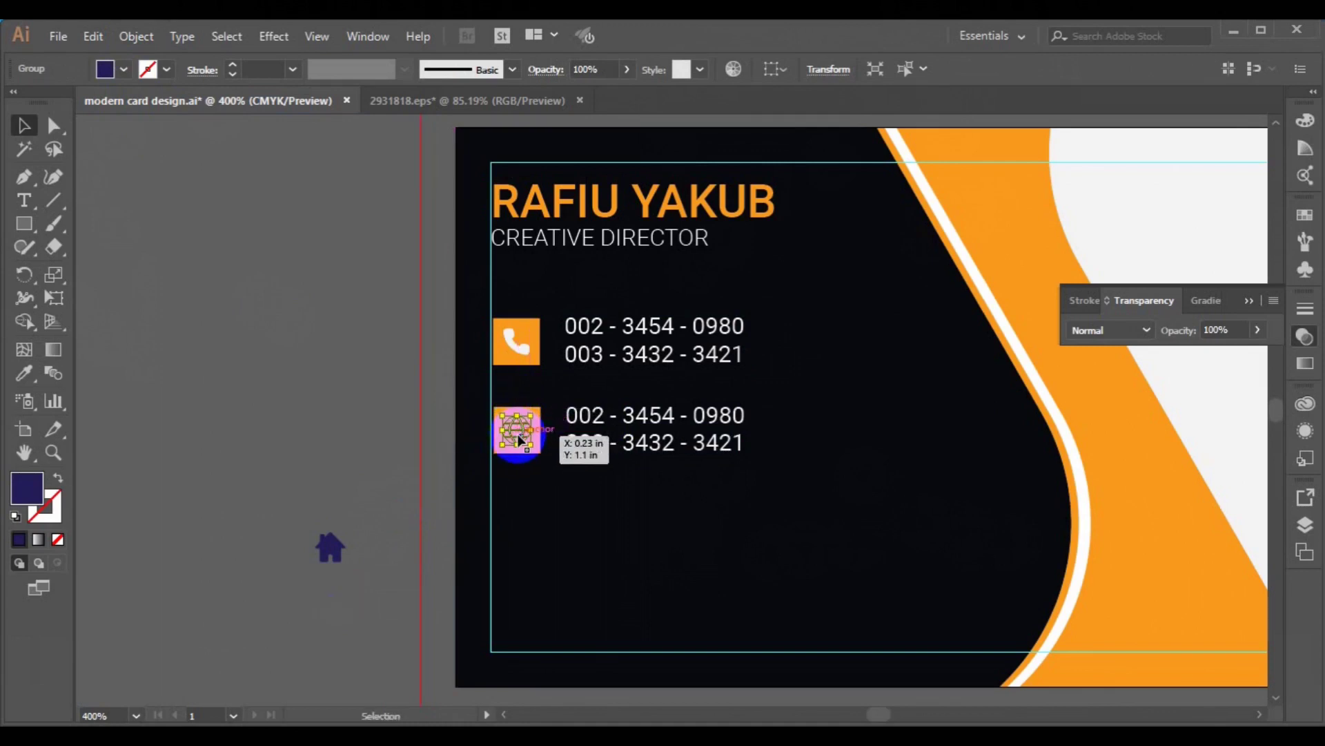
pyautogui.click(26, 373)
pyautogui.click(1160, 236)
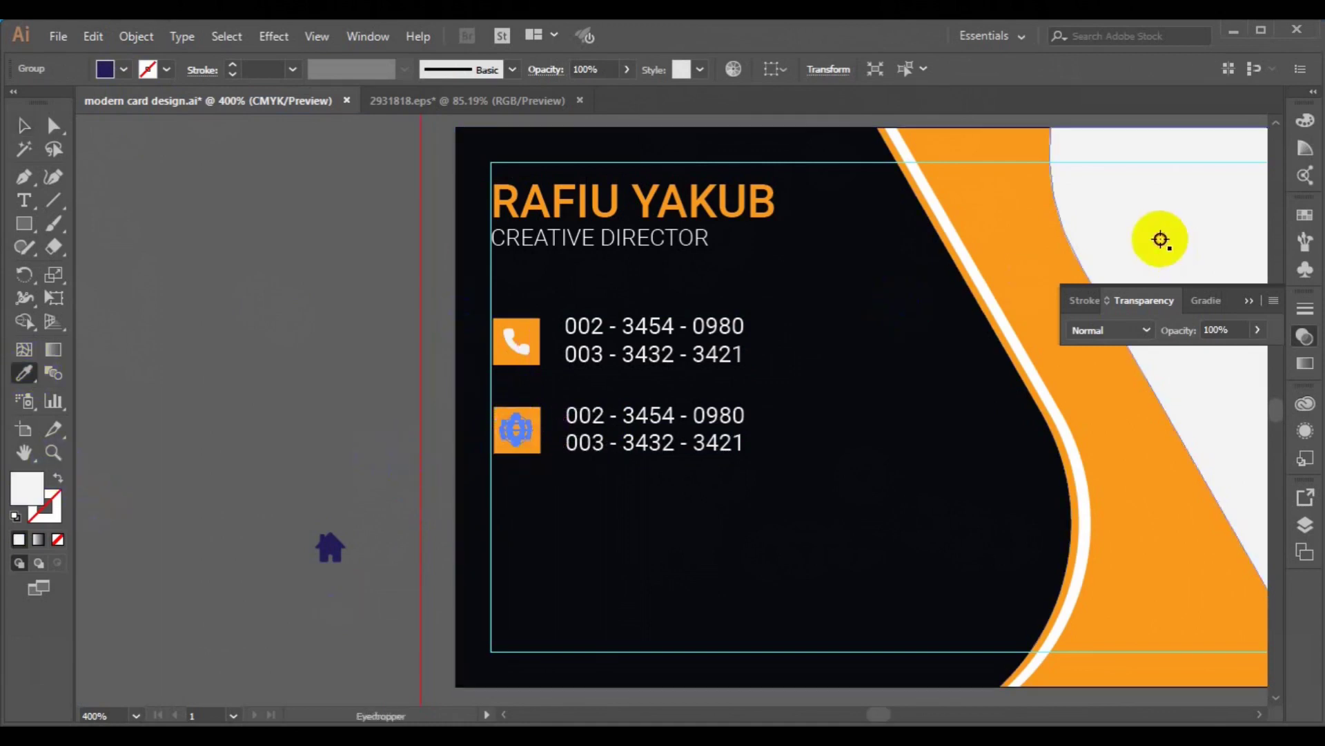
pyautogui.click(24, 126)
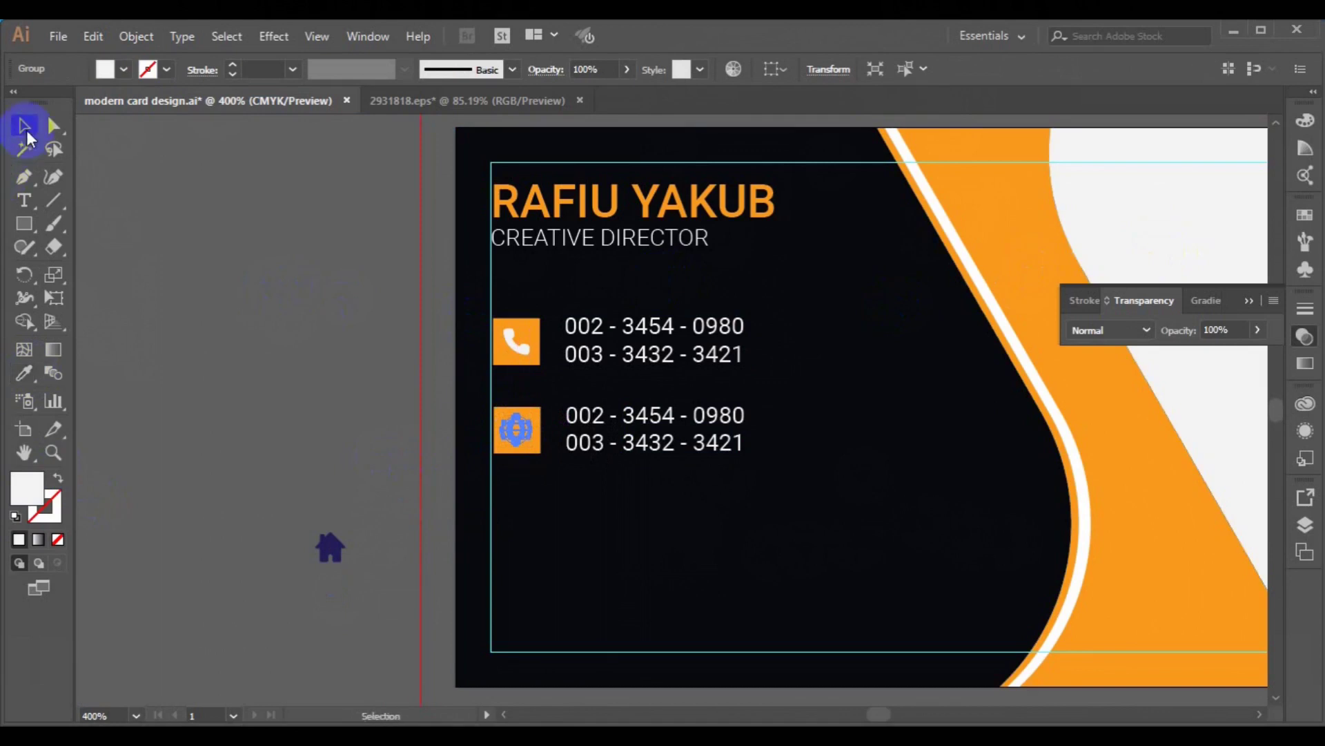
# - Bring the globe to the front and align it with the orange square
pyautogui.rightClick(517, 424)
pyautogui.moveTo(600, 614)
pyautogui.click(759, 613)
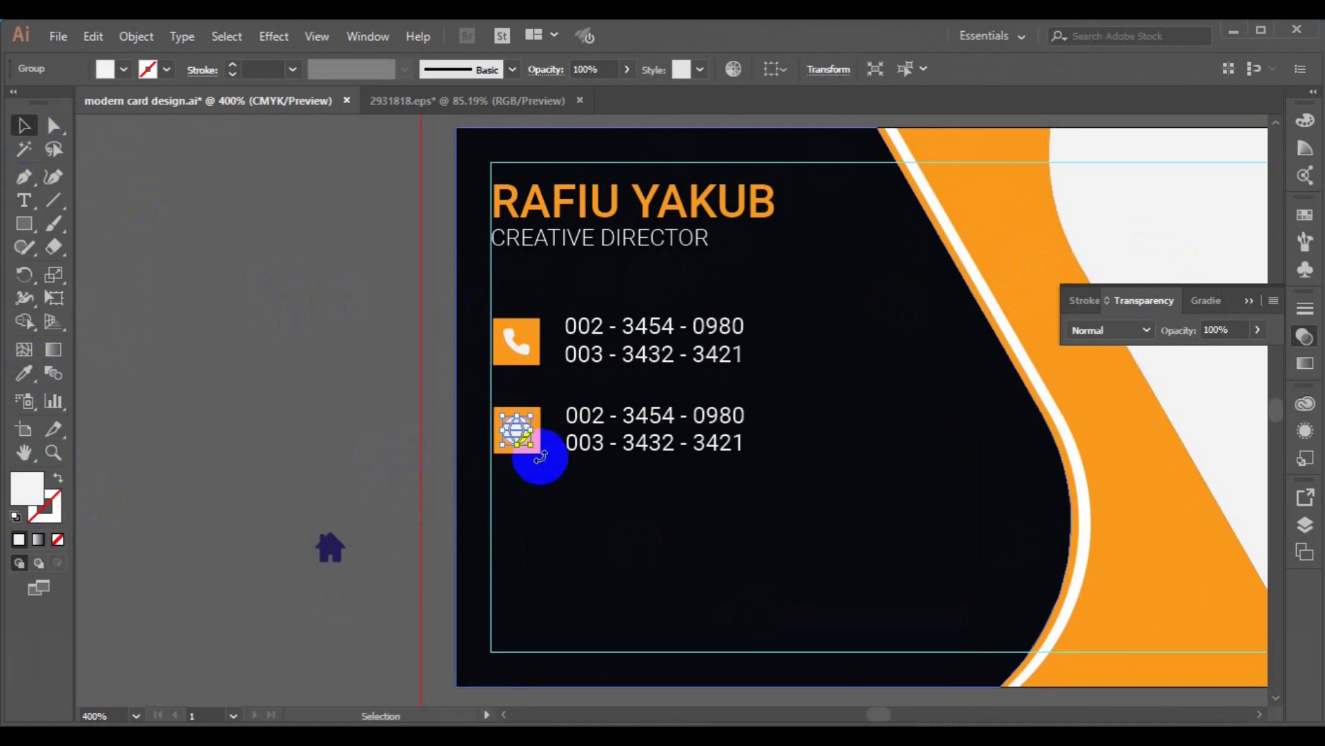
pyautogui.click(317, 408)
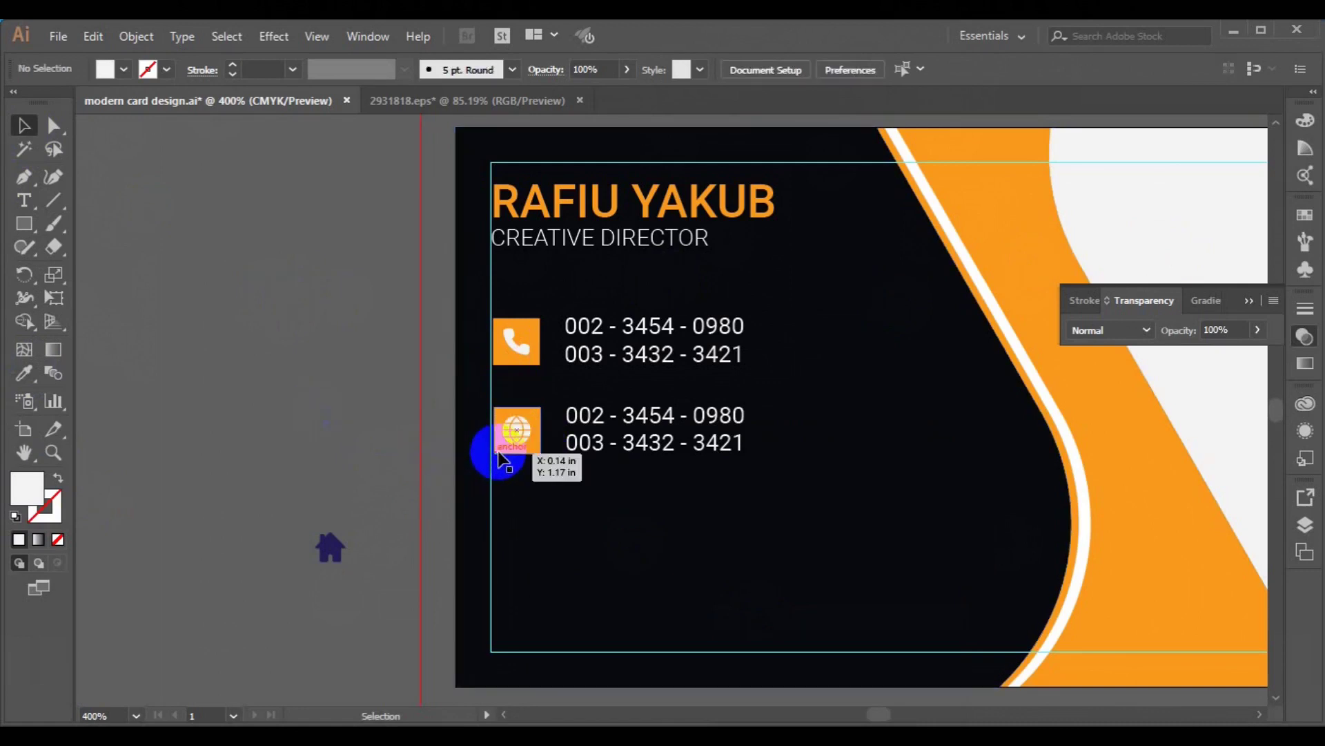
pyautogui.click(519, 442)
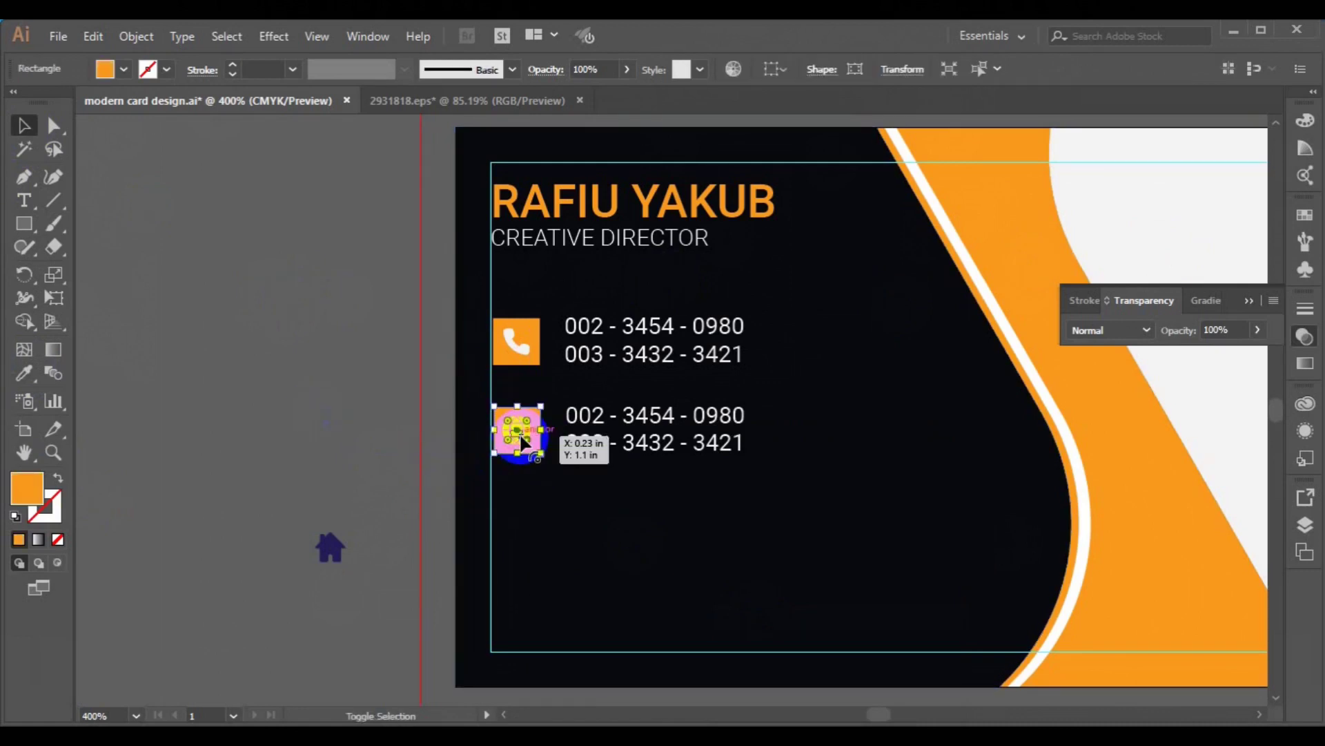
pyautogui.keyDown('shift'); pyautogui.click(522, 440); pyautogui.keyUp('shift')
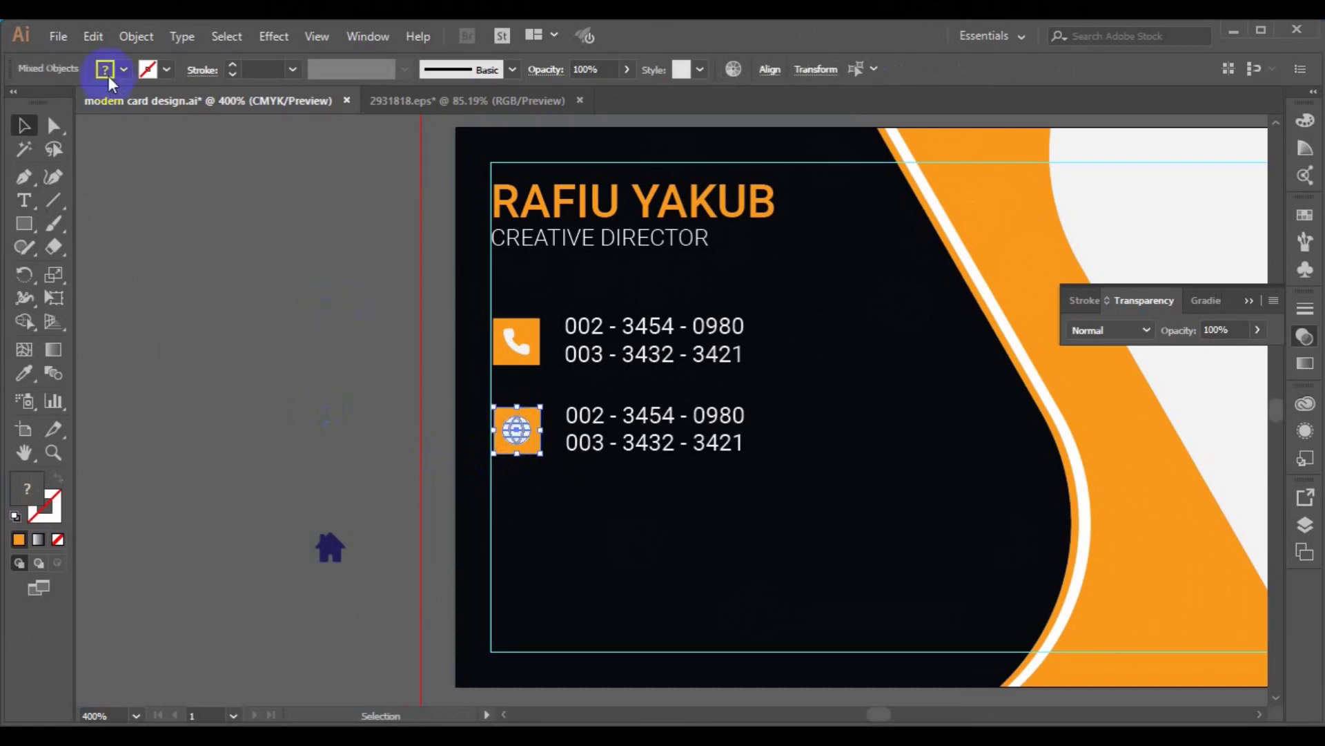
pyautogui.click(769, 70)
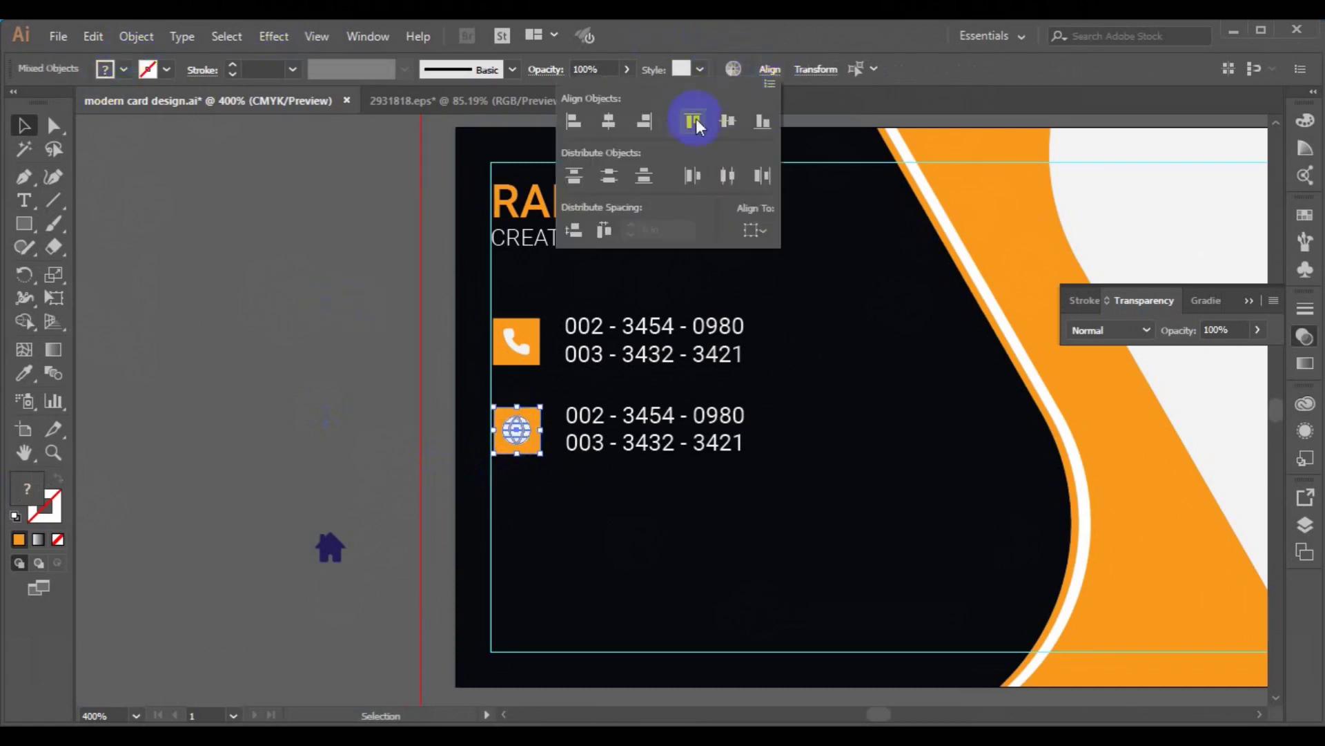
pyautogui.click(291, 325)
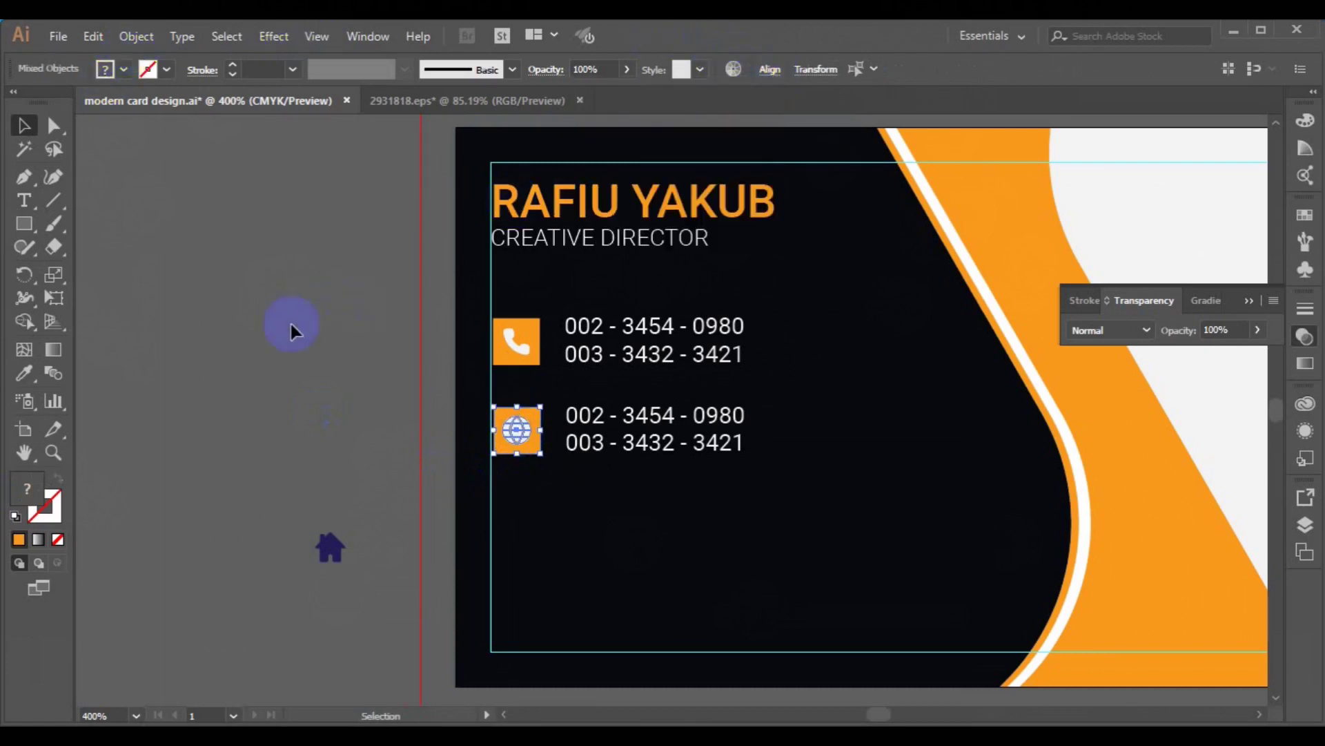
pyautogui.click(313, 490)
# - Recolour the globe icon orange by sampling the band
pyautogui.click(518, 442)
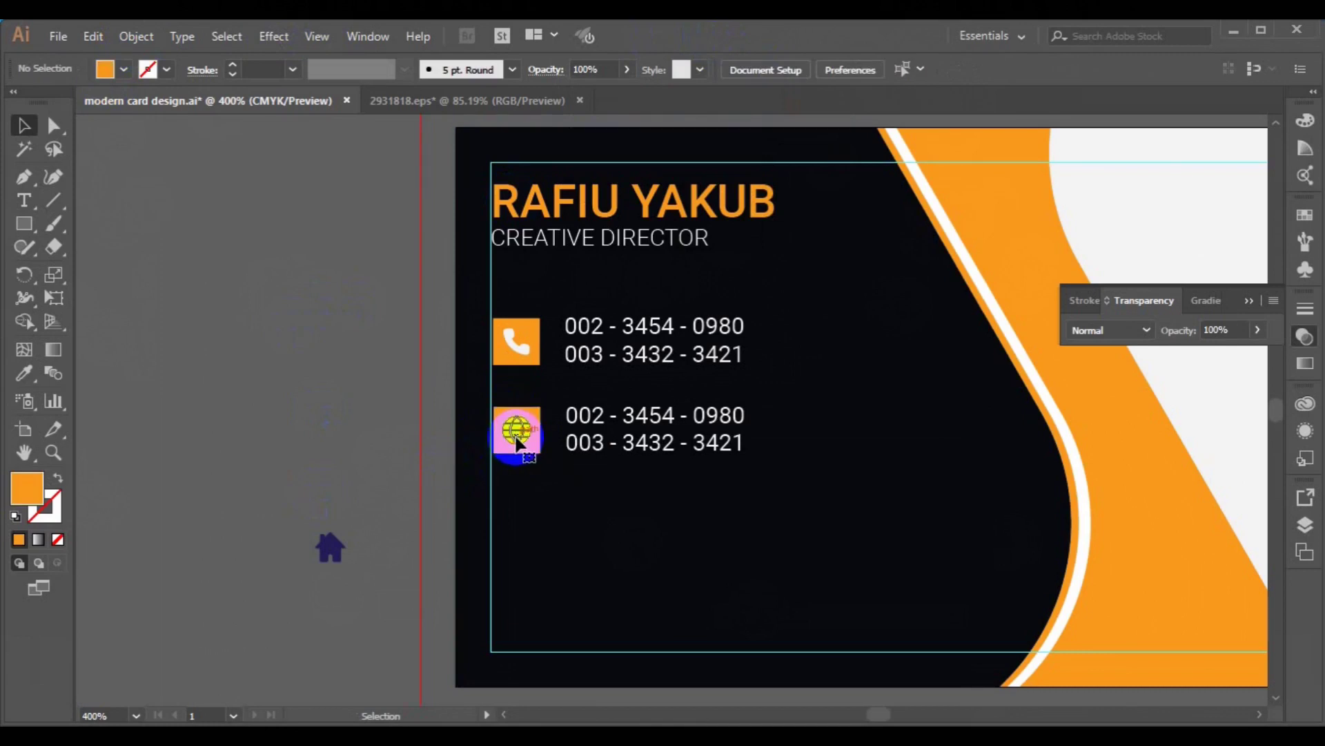
pyautogui.click(34, 371)
pyautogui.click(987, 214)
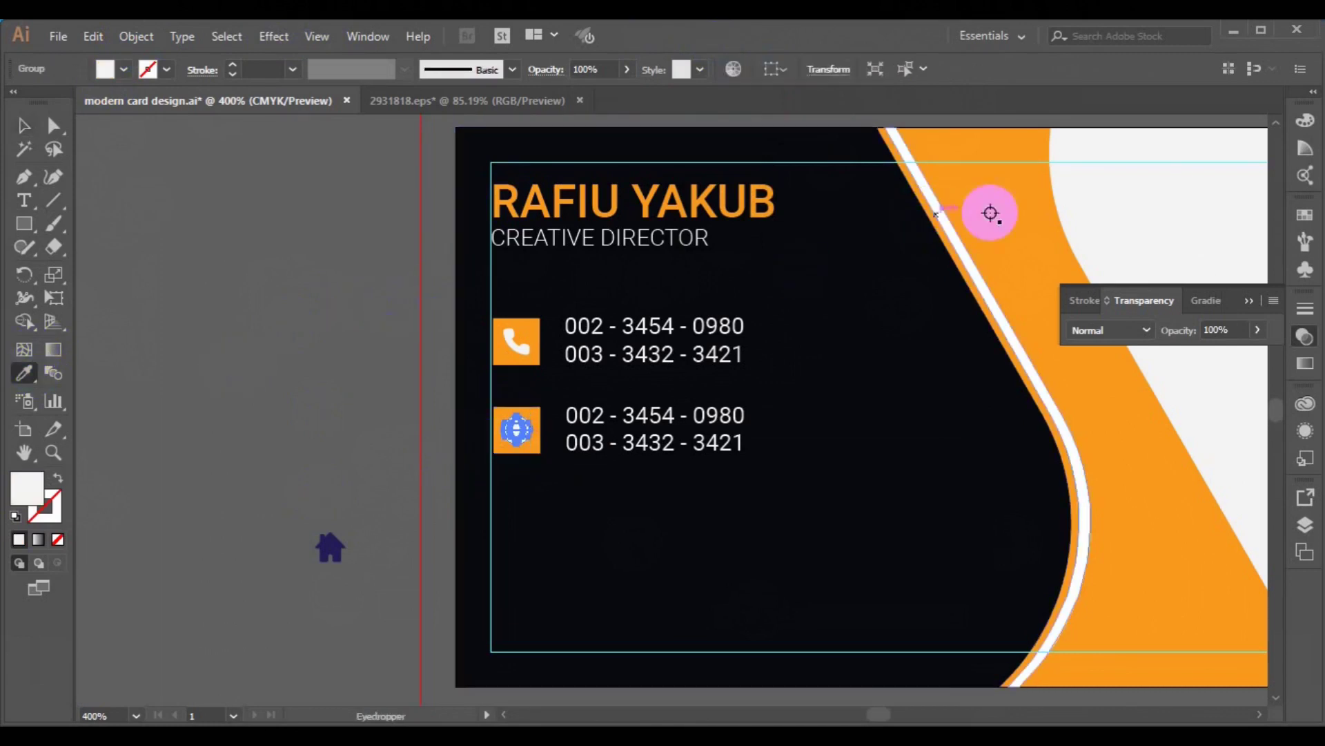
pyautogui.click(39, 131)
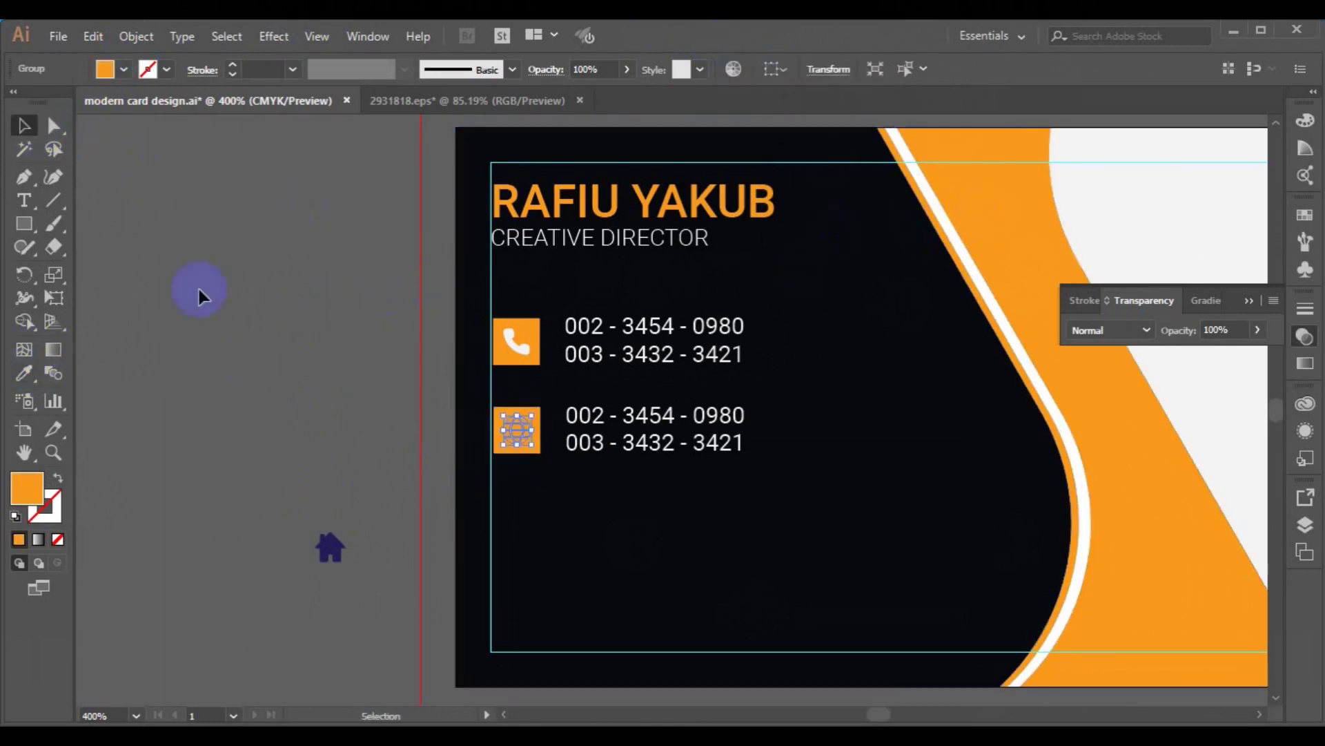
pyautogui.click(321, 420)
# - Make the square behind the globe white and group it with the globe
pyautogui.click(494, 450)
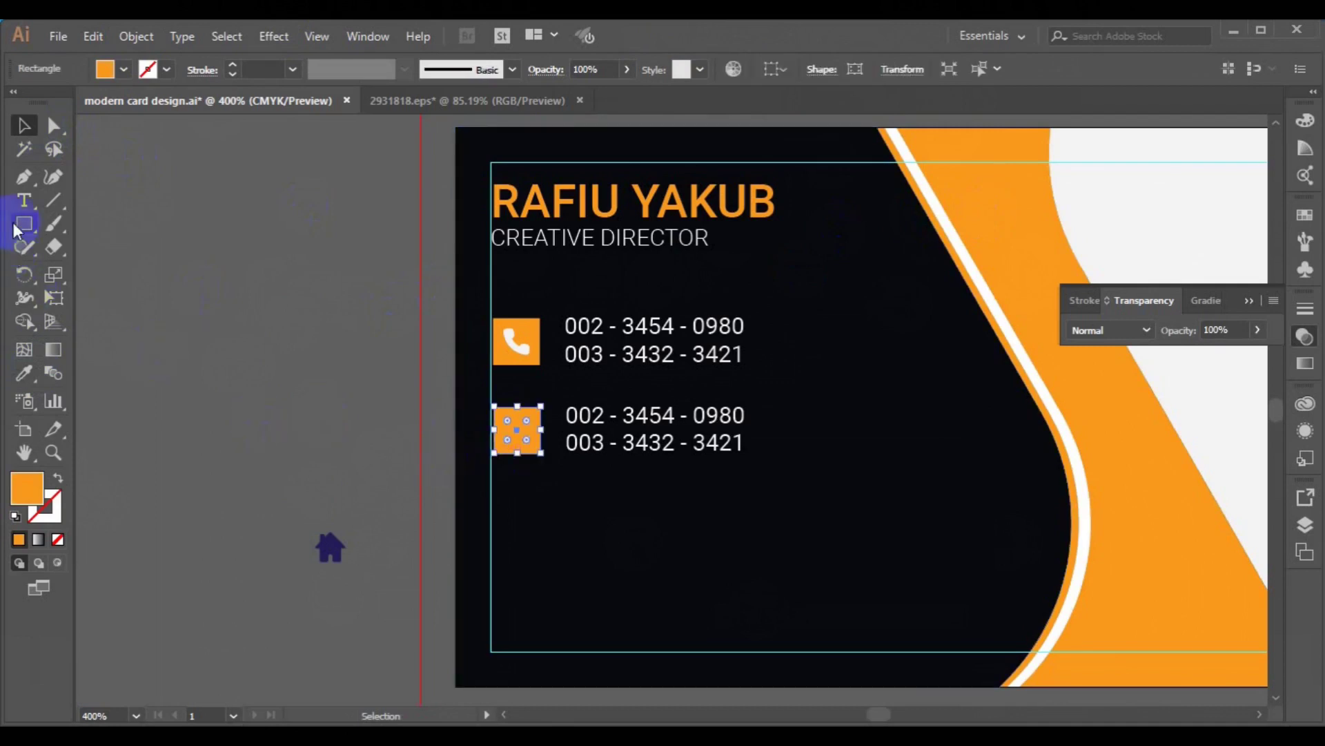
pyautogui.click(24, 373)
pyautogui.click(953, 222)
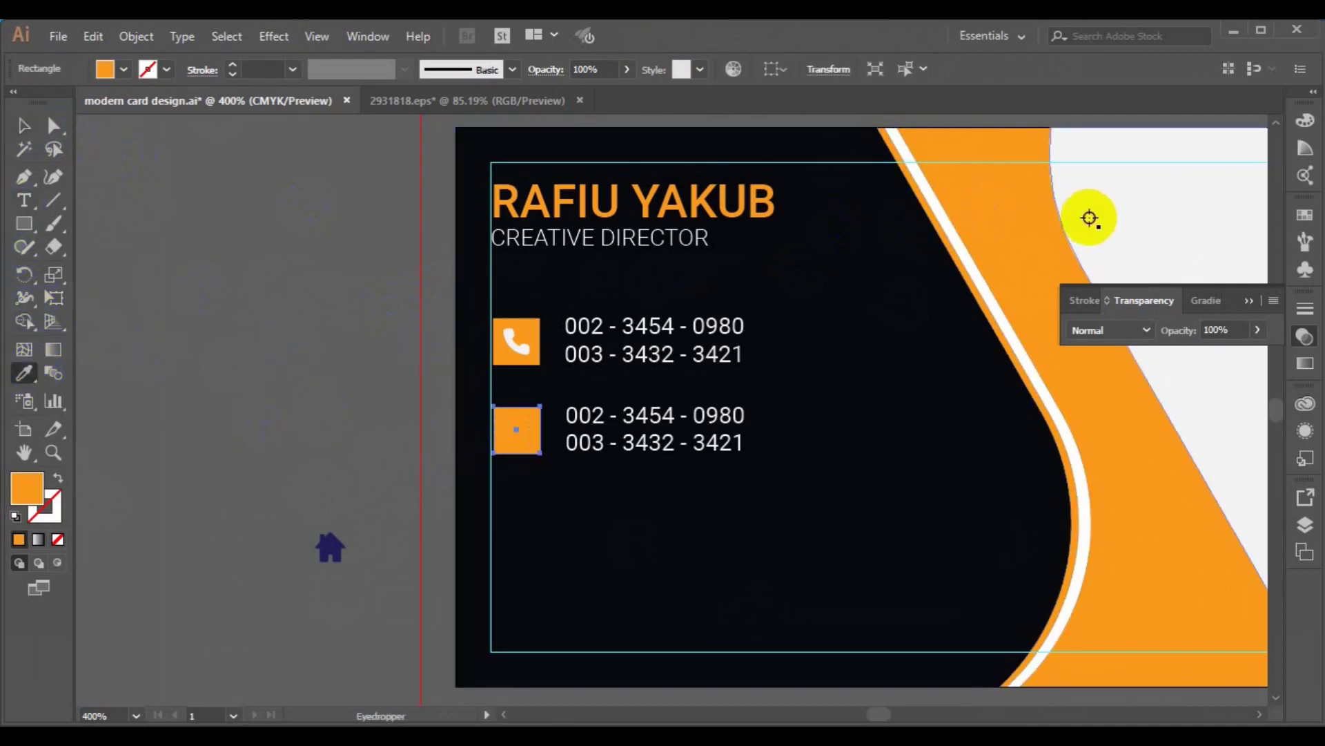
pyautogui.click(1090, 219)
pyautogui.click(22, 126)
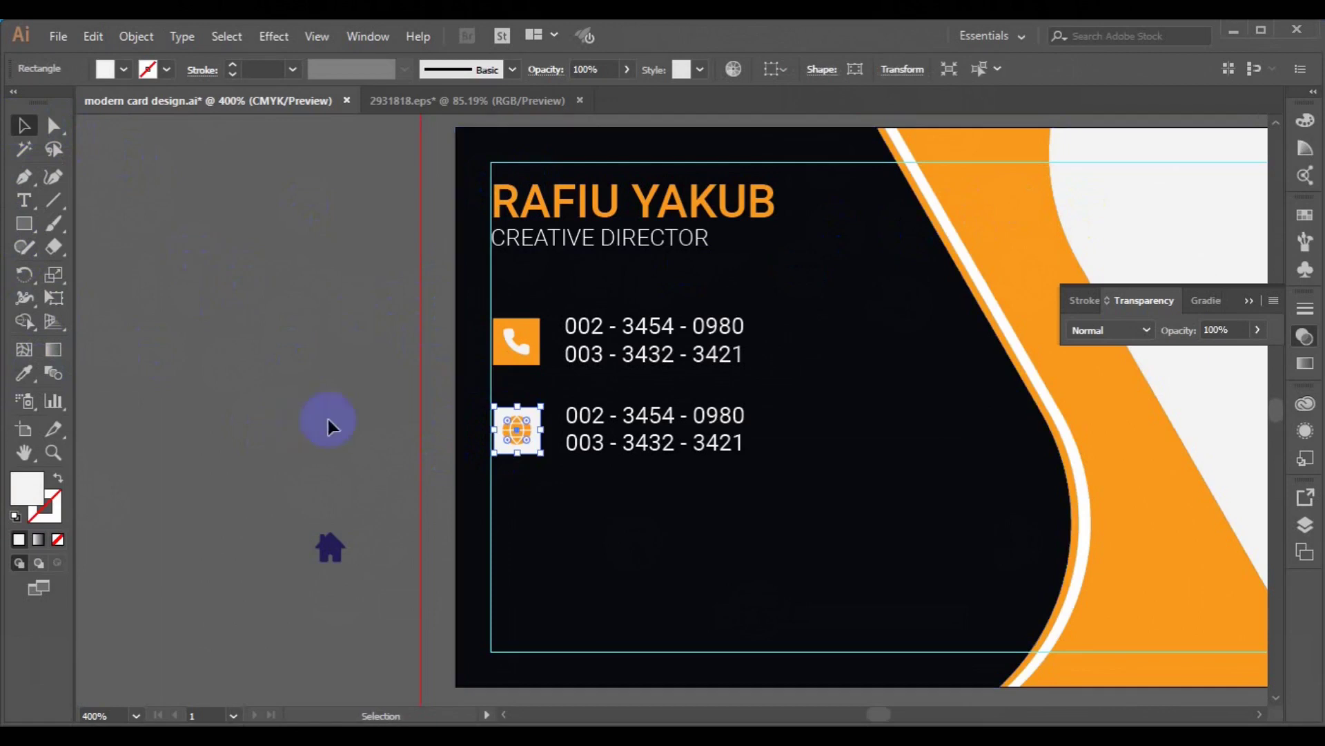
pyautogui.click(329, 420)
pyautogui.click(497, 432)
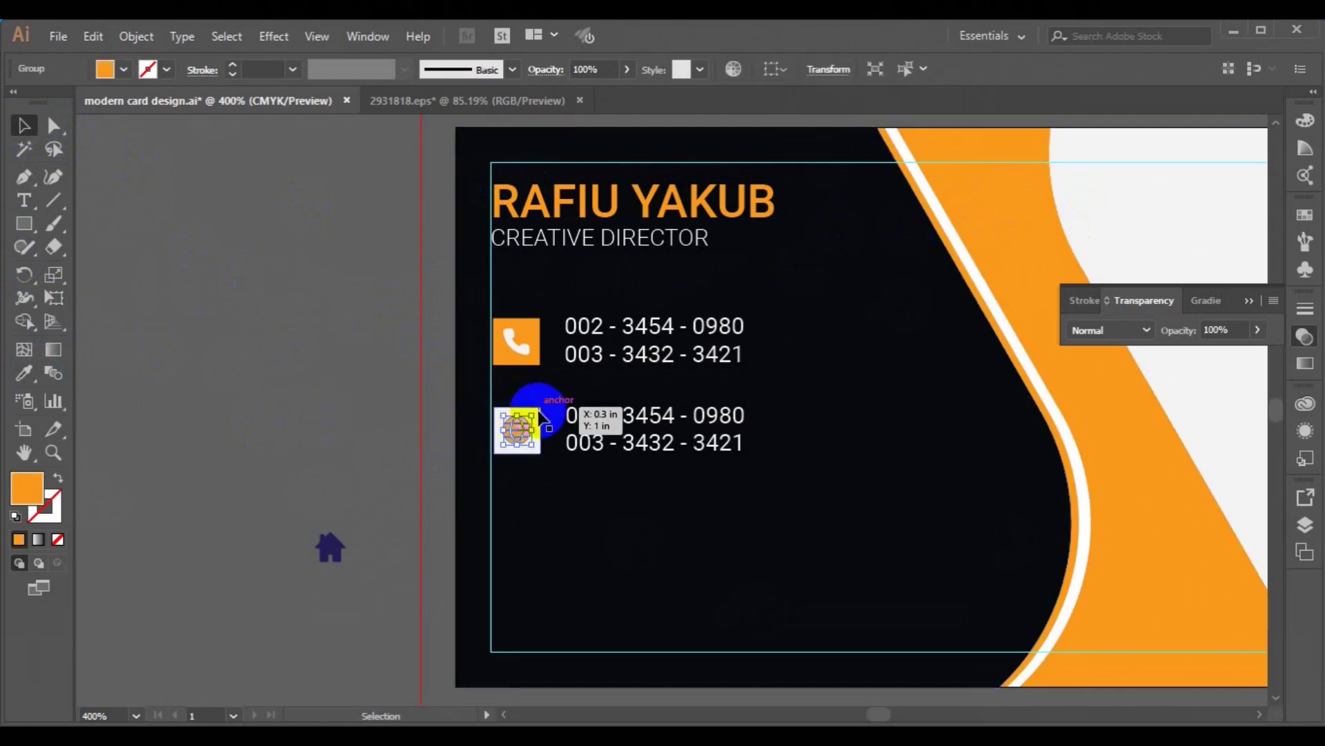
pyautogui.keyDown('shift'); pyautogui.click(541, 417); pyautogui.keyUp('shift')
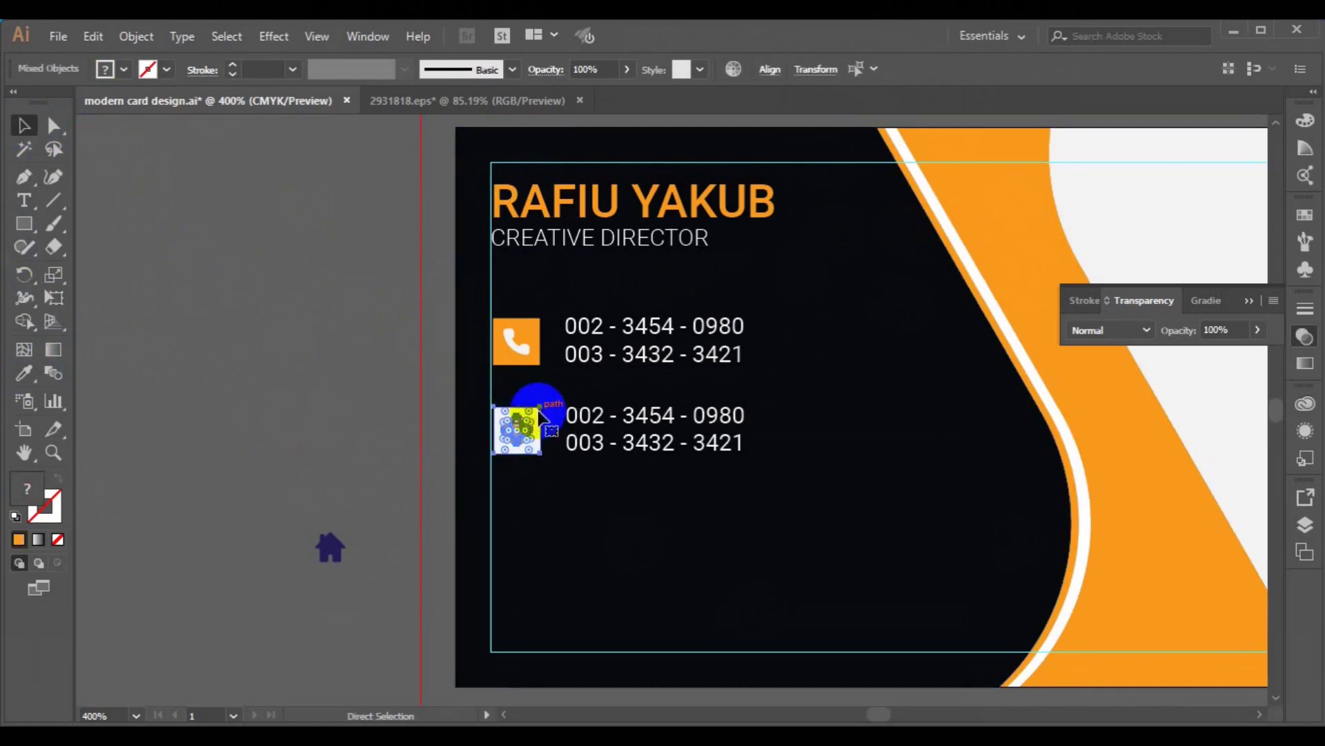
pyautogui.hotkey('ctrl', 'g')
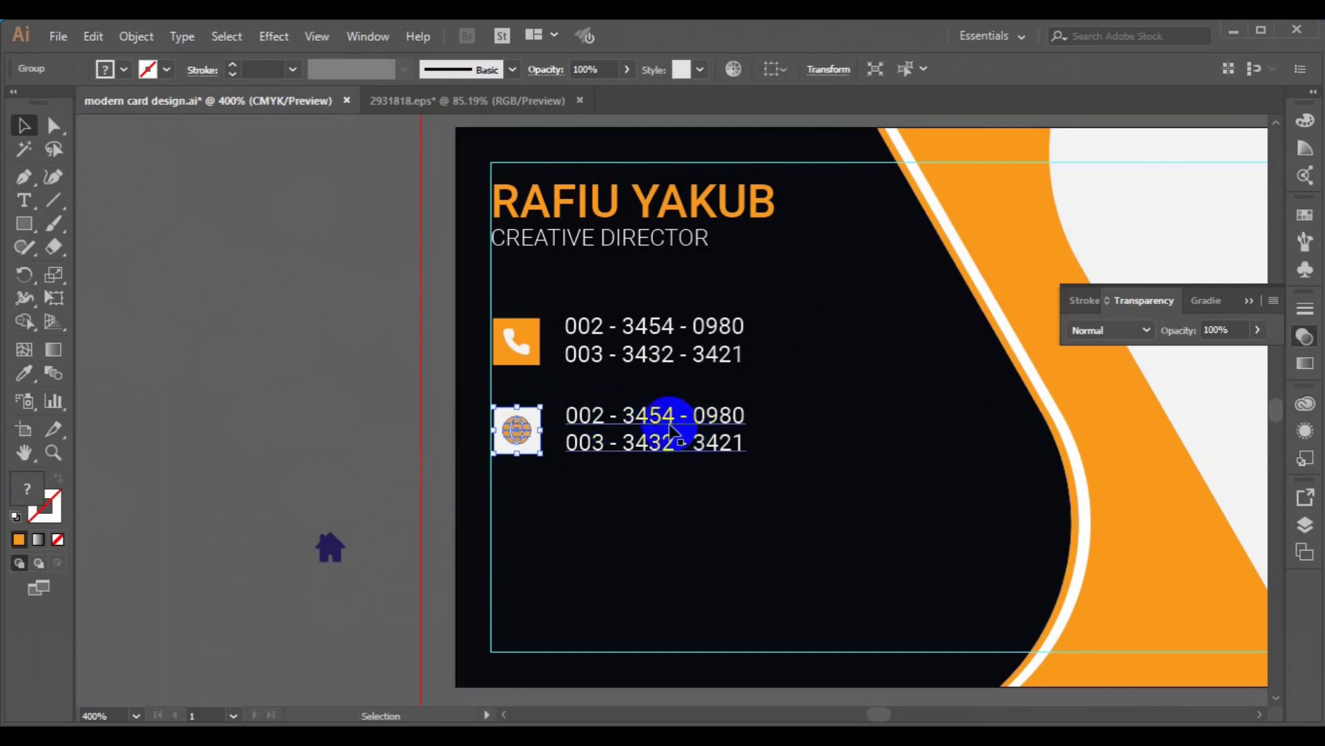
pyautogui.click(669, 426)
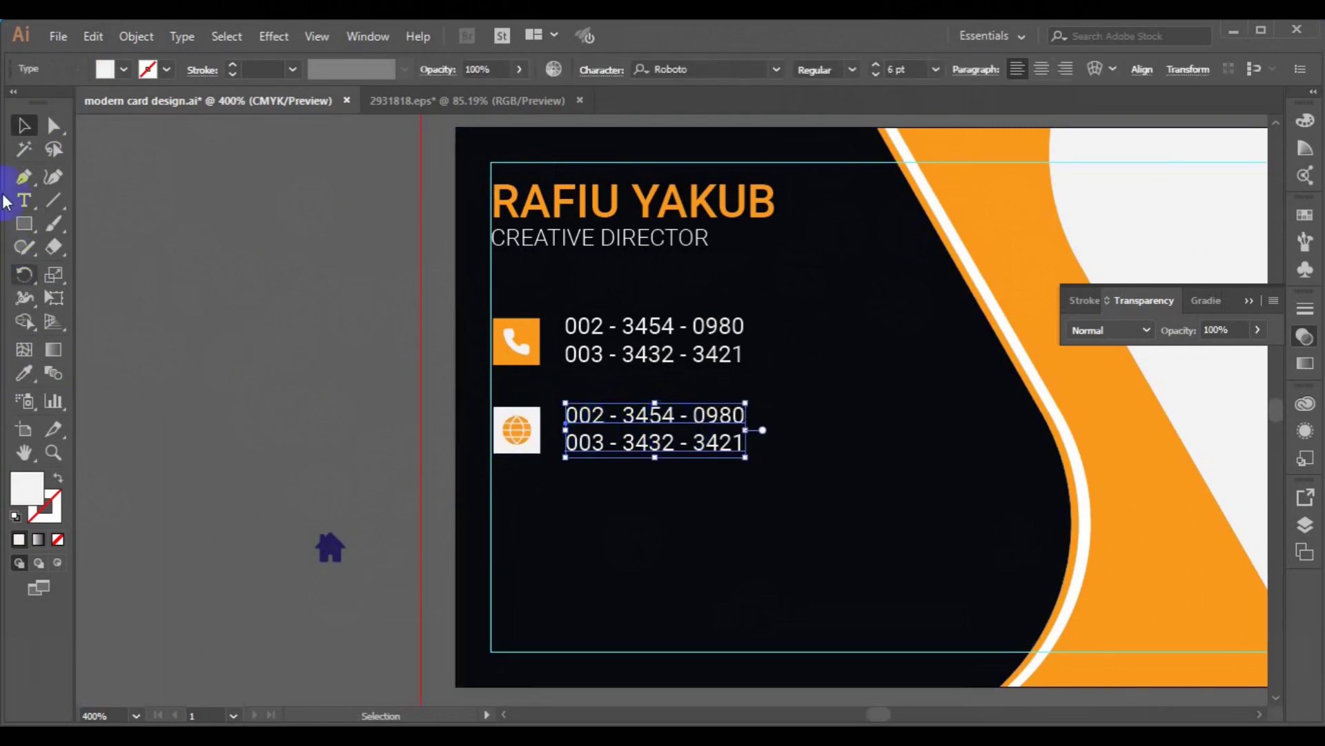
pyautogui.click(24, 201)
pyautogui.click(569, 415)
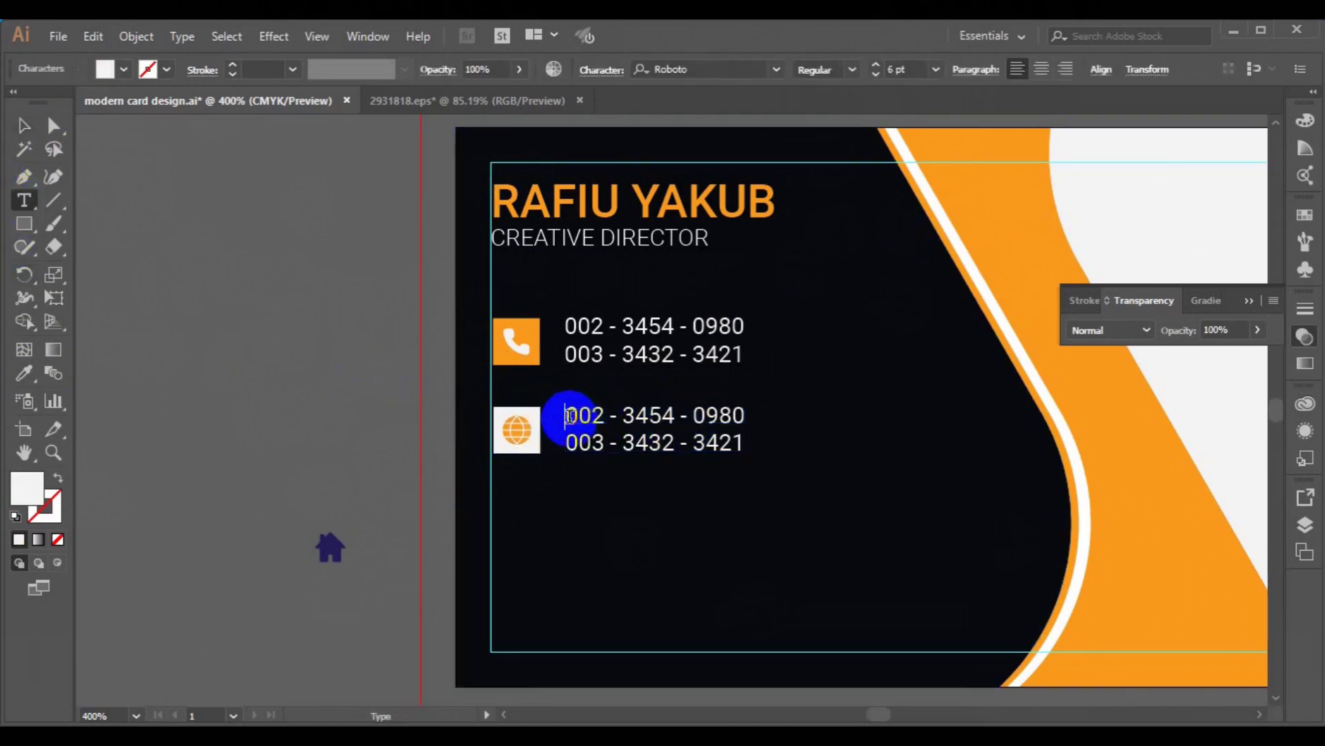
pyautogui.tripleClick(569, 415)
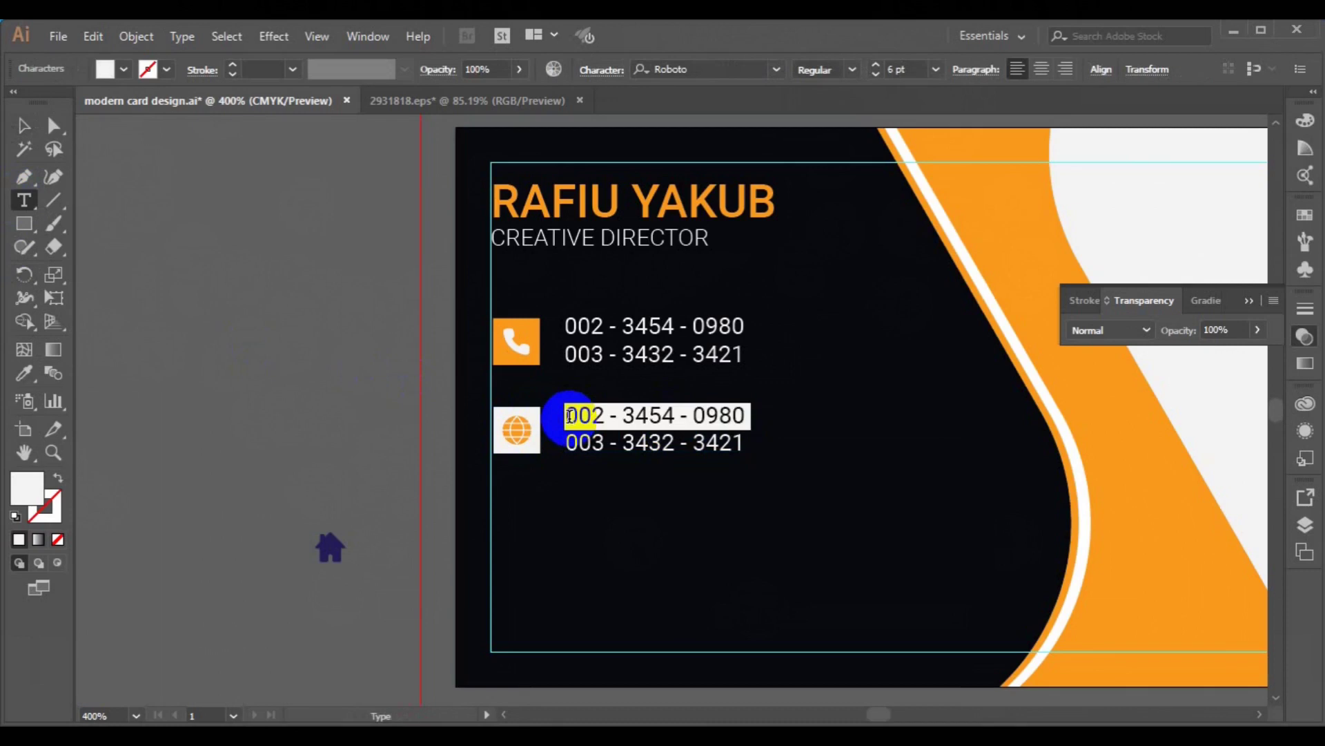
pyautogui.write('www')
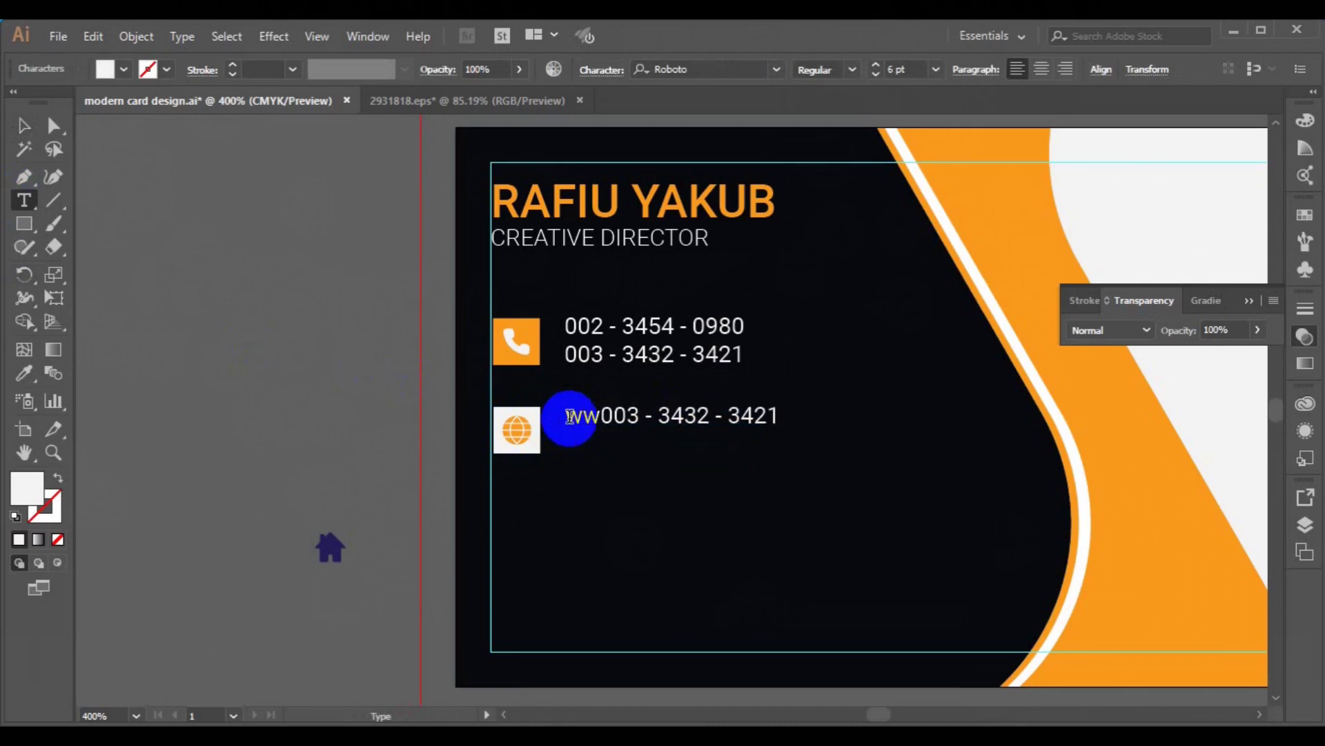
pyautogui.write('.website')
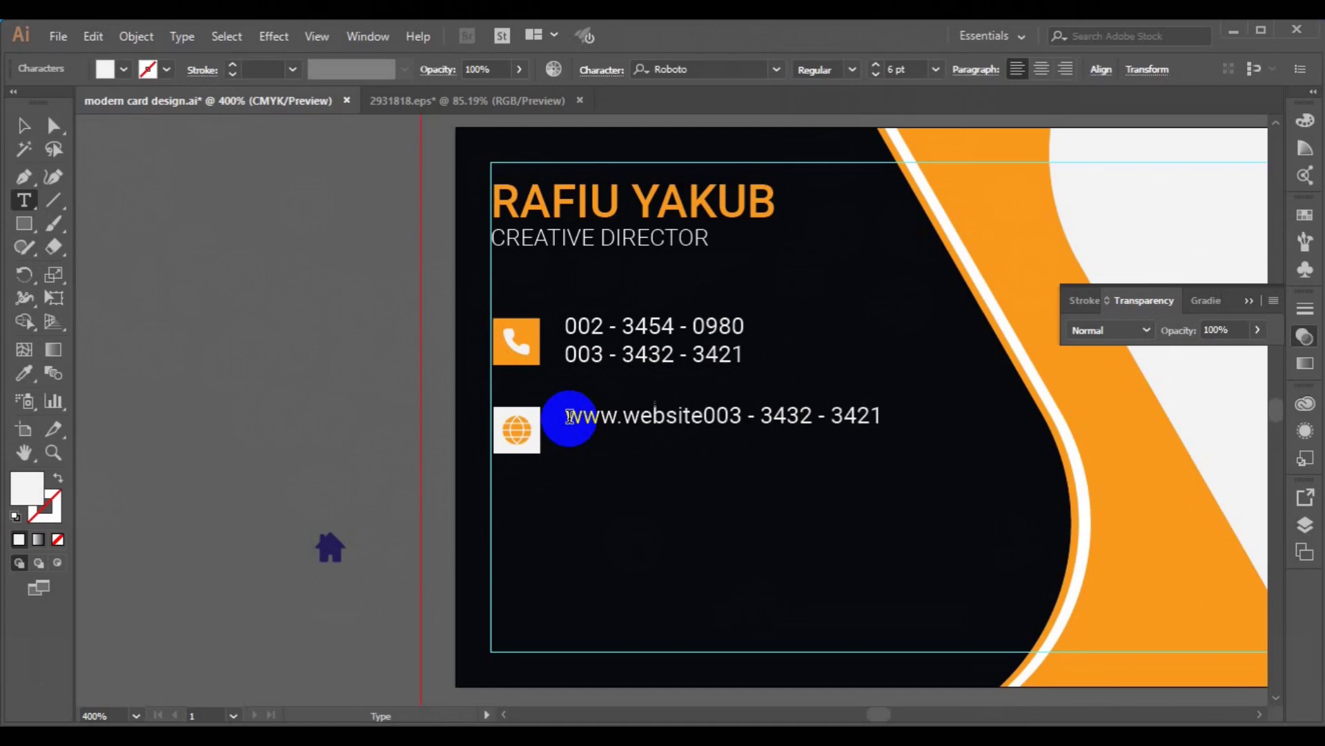
pyautogui.write('.com')
pyautogui.press('Return')
pyautogui.hotkey('shift', 'End')
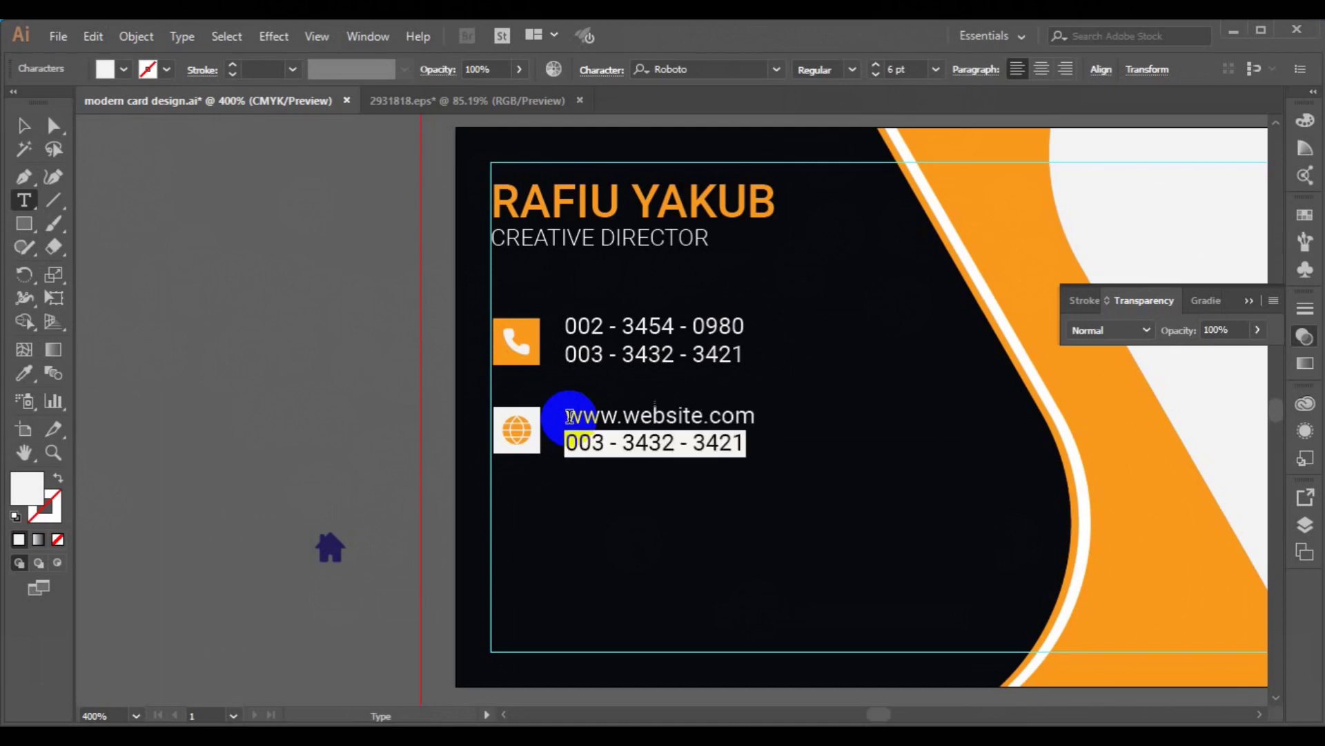
pyautogui.write('info')
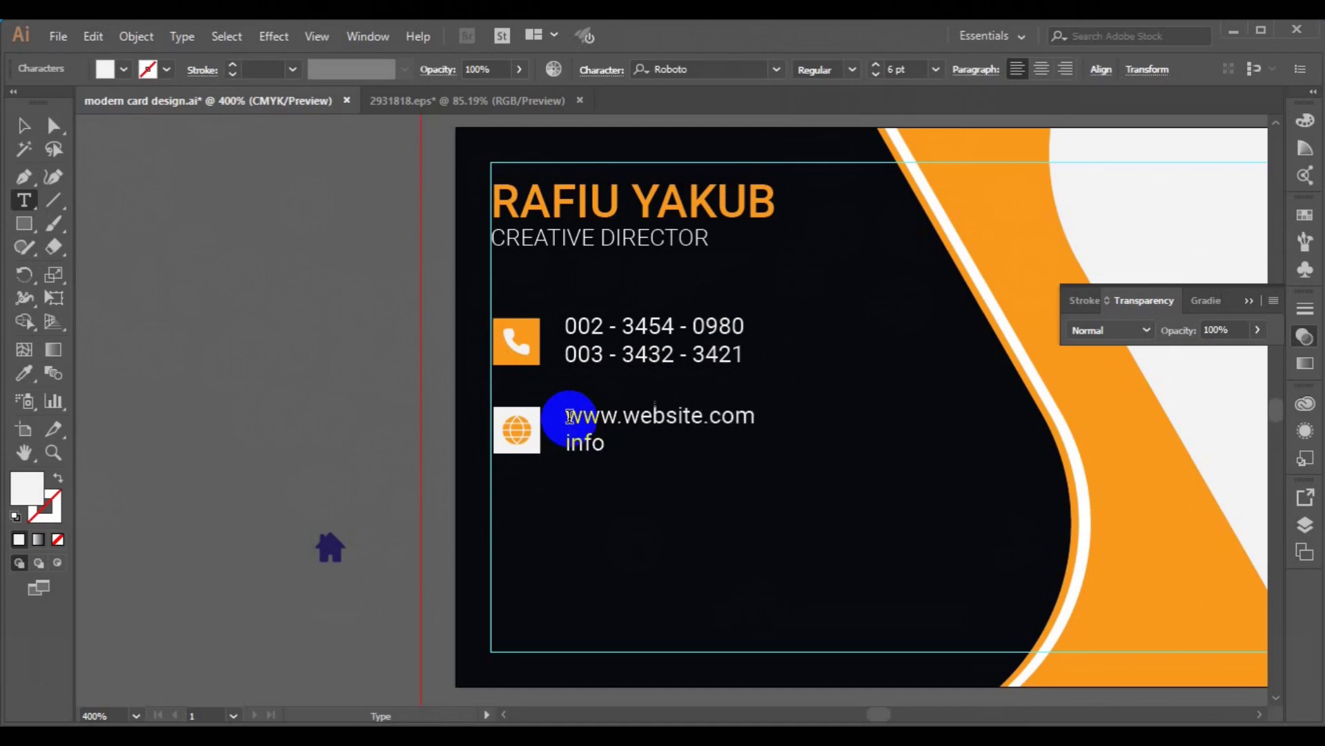
pyautogui.write('@website.com')
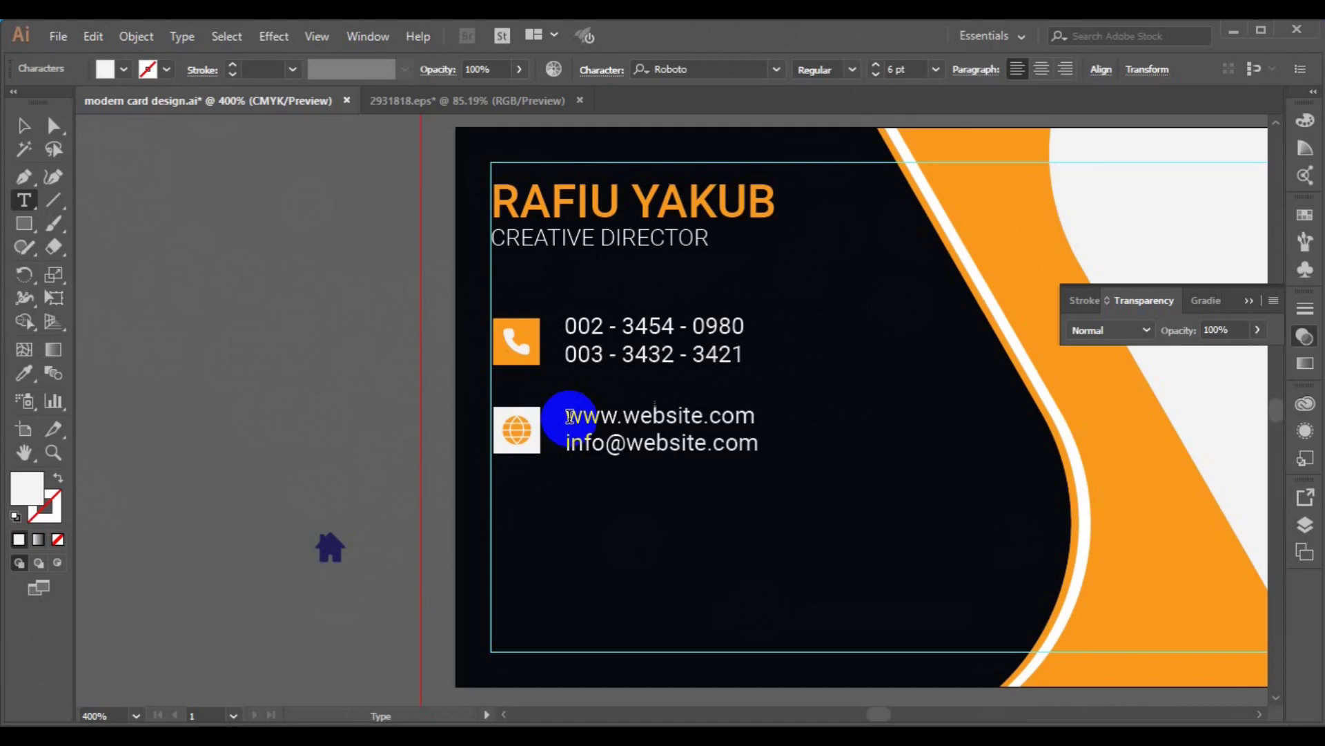
pyautogui.click(19, 133)
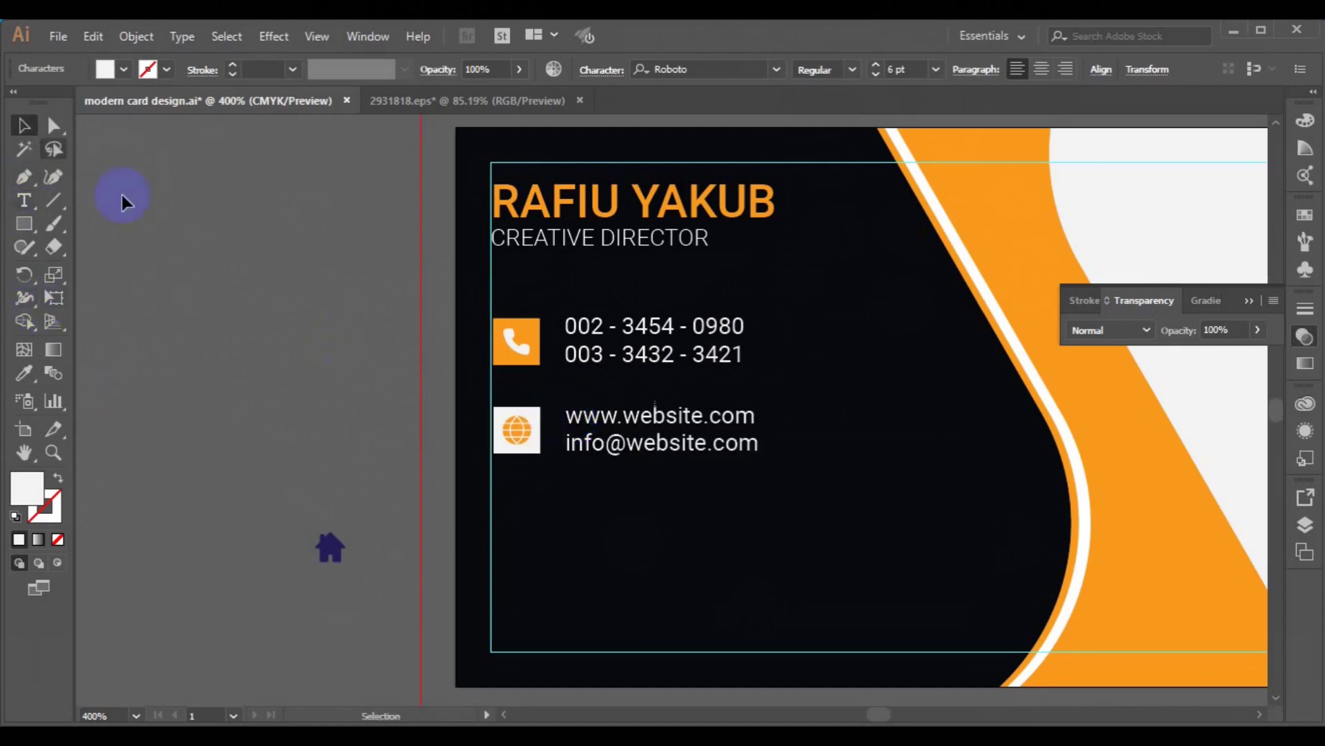
# - Alt-drag a copy of the globe and website row below it, then ungroup the copied icon
pyautogui.click(568, 442)
pyautogui.keyDown('shift'); pyautogui.click(527, 444); pyautogui.keyUp('shift')
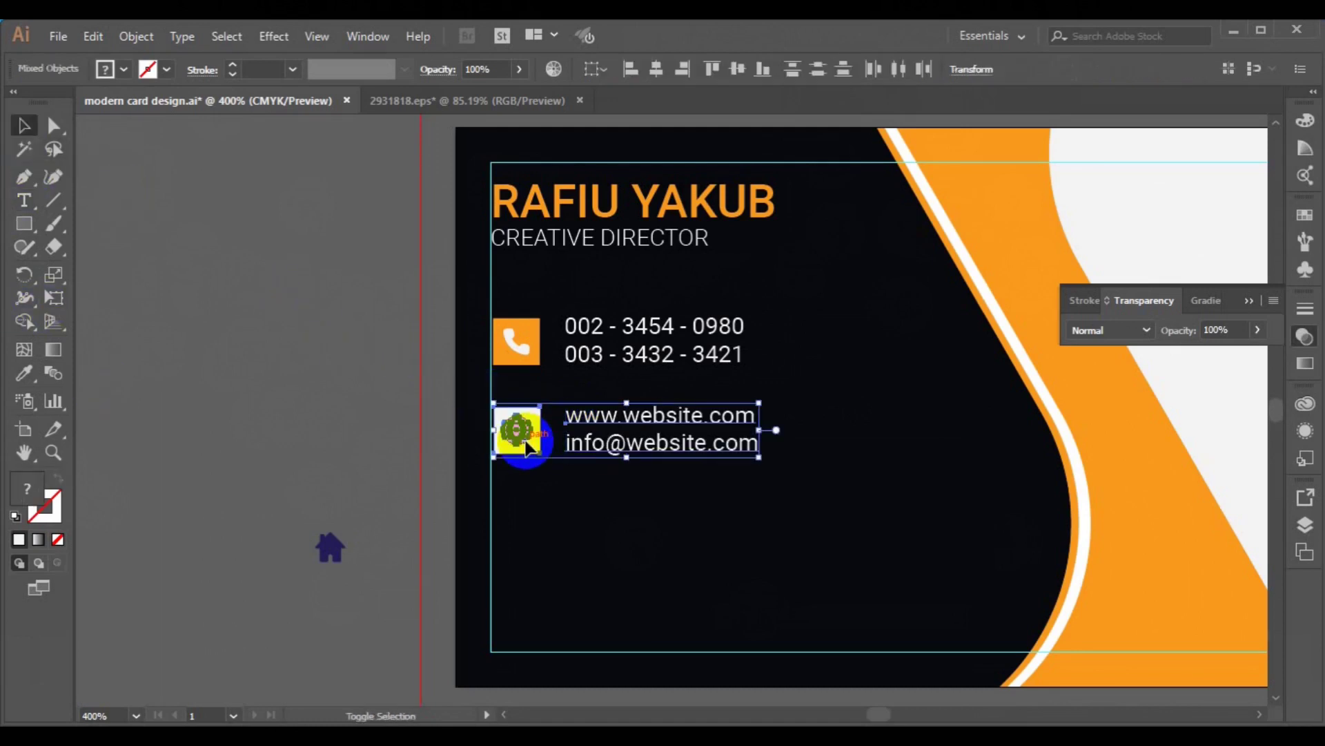
pyautogui.click(648, 439)
pyautogui.moveTo(647, 439); pyautogui.dragTo(645, 535)
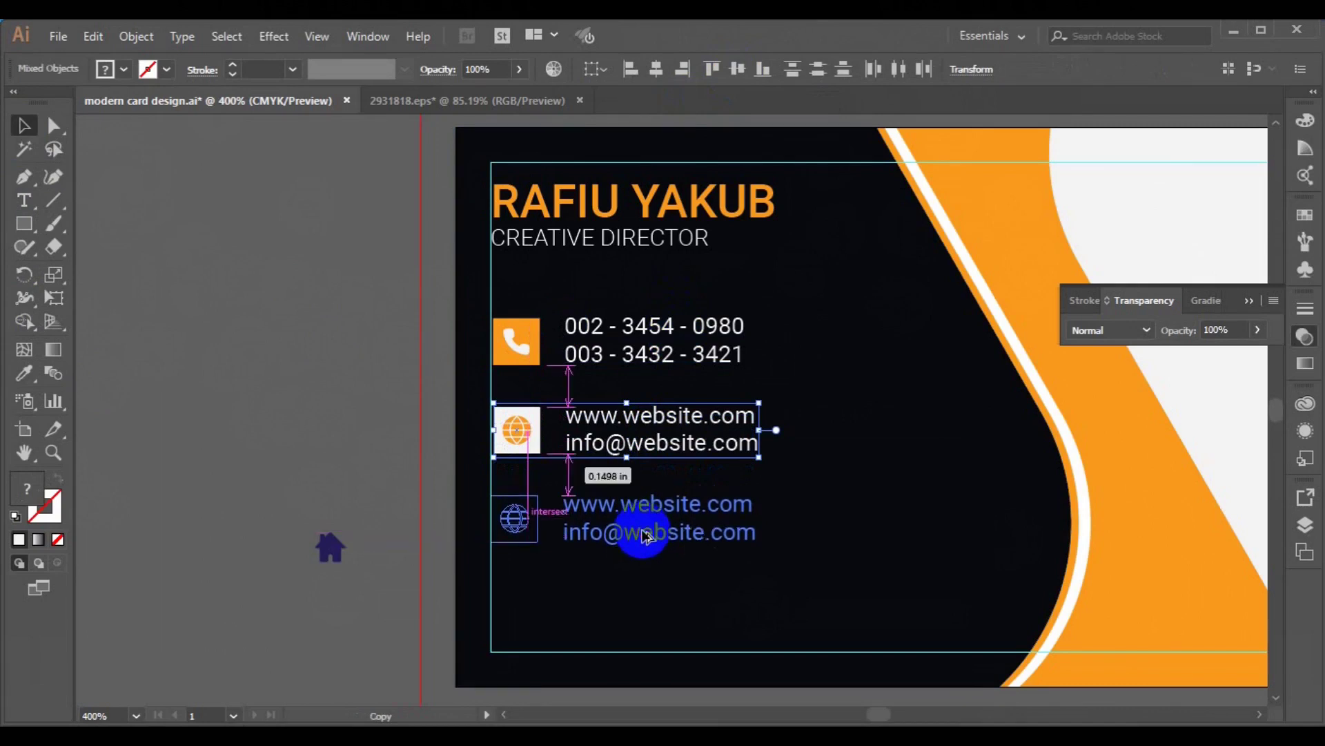
pyautogui.moveTo(644, 535); pyautogui.dragTo(642, 535)
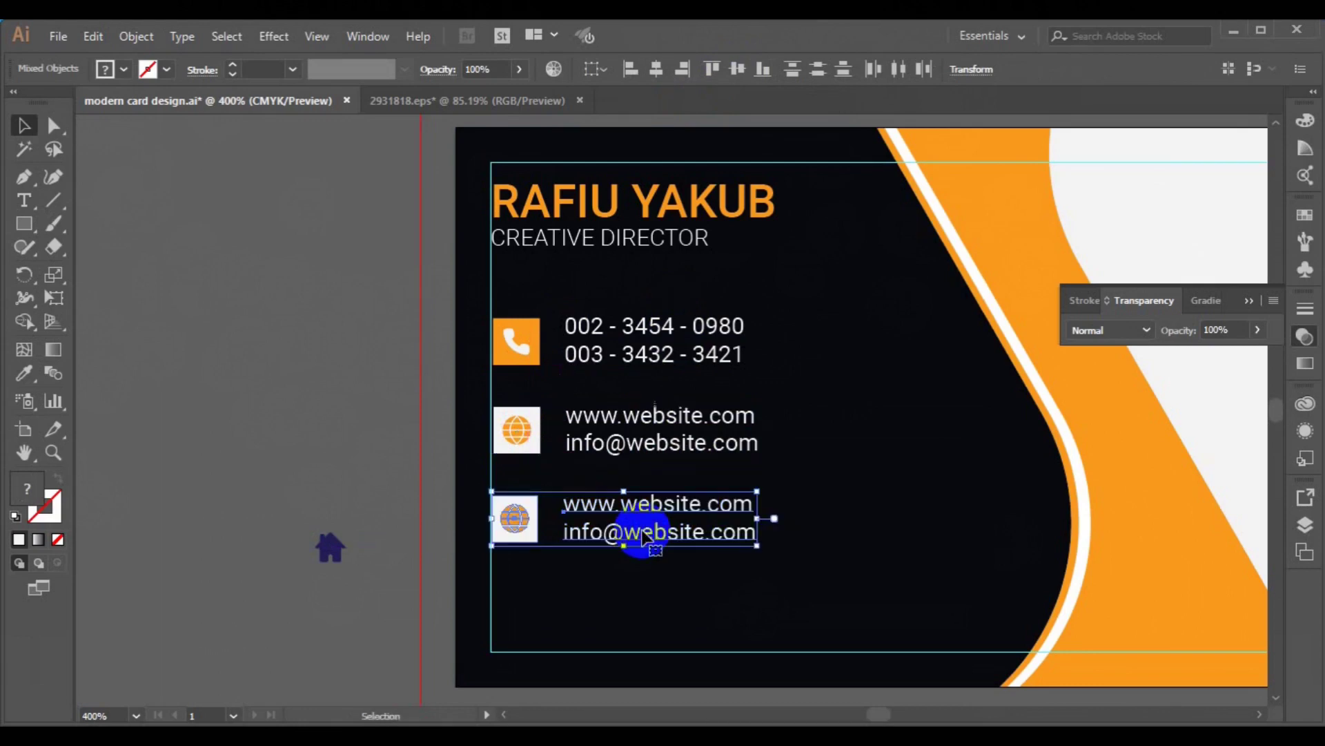
pyautogui.click(317, 374)
pyautogui.click(528, 531)
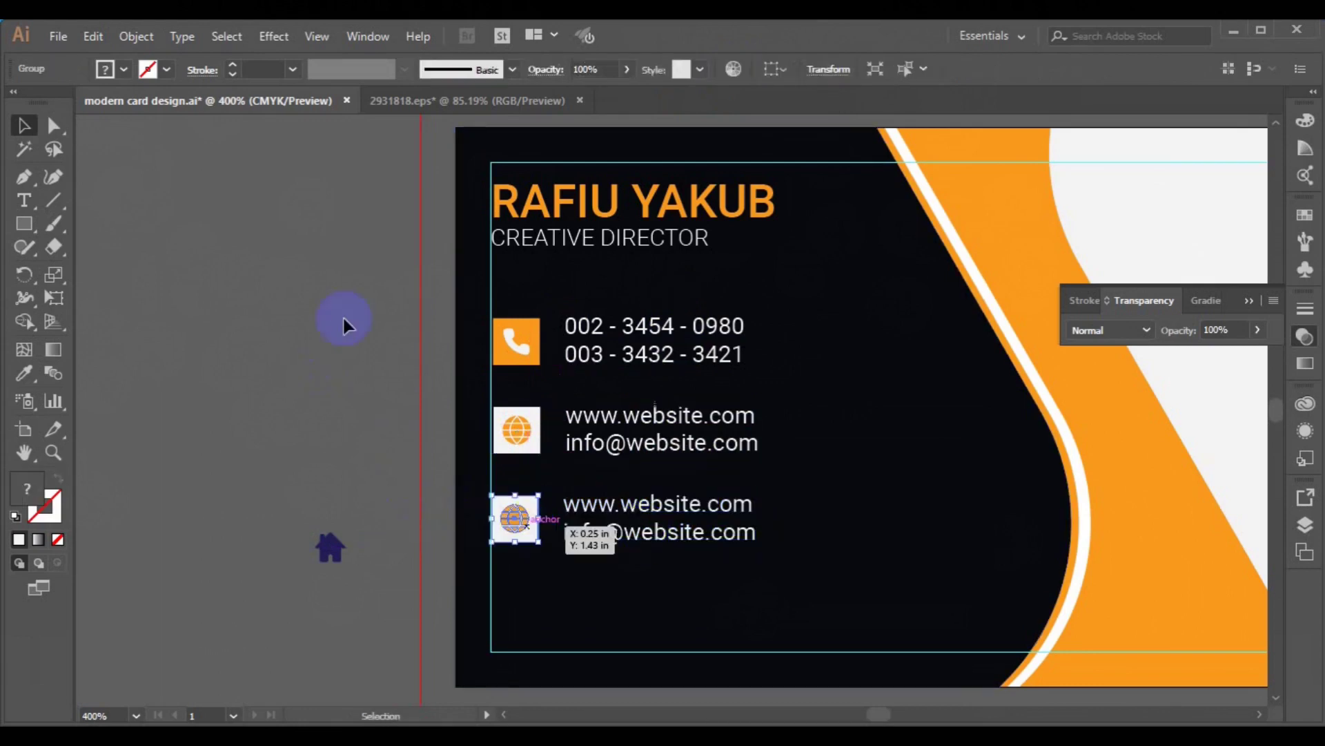
pyautogui.click(136, 35)
pyautogui.click(214, 104)
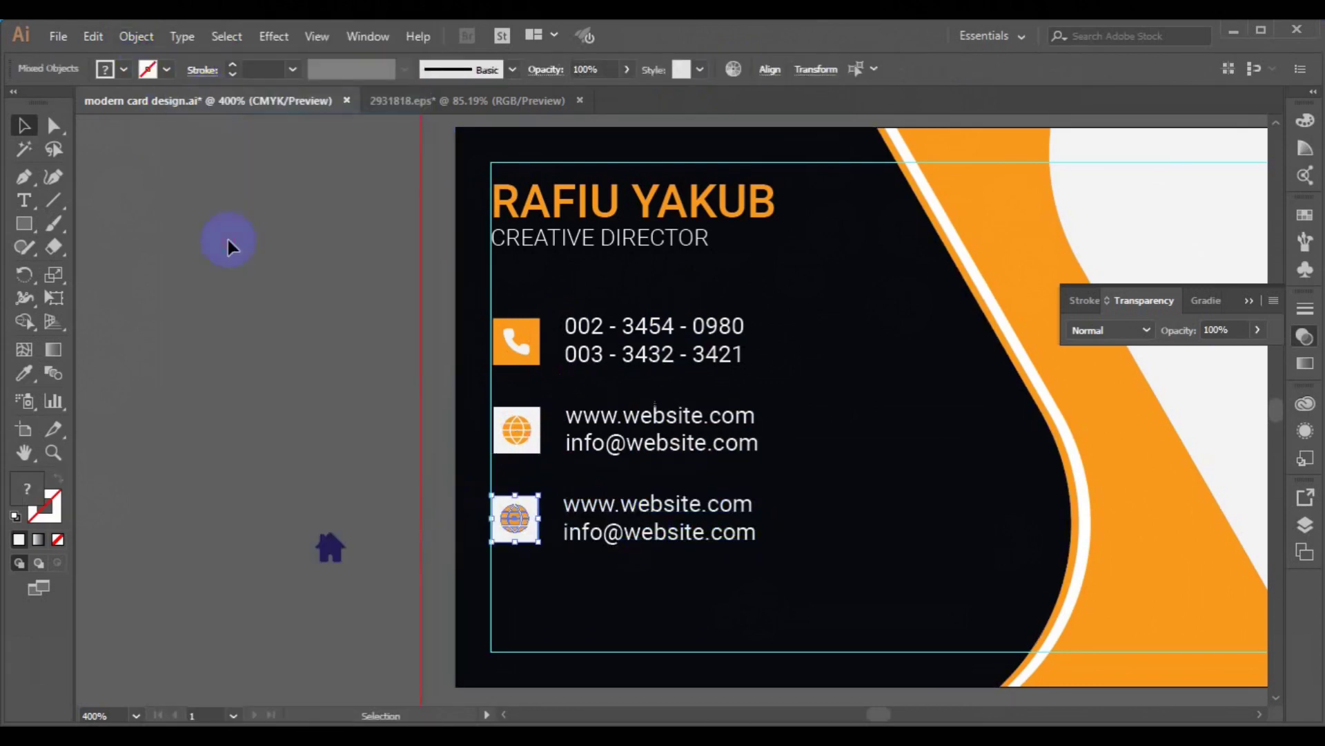
pyautogui.click(521, 535)
# - Delete the copied globe and make the lower square orange like the phone icon
pyautogui.press('Delete')
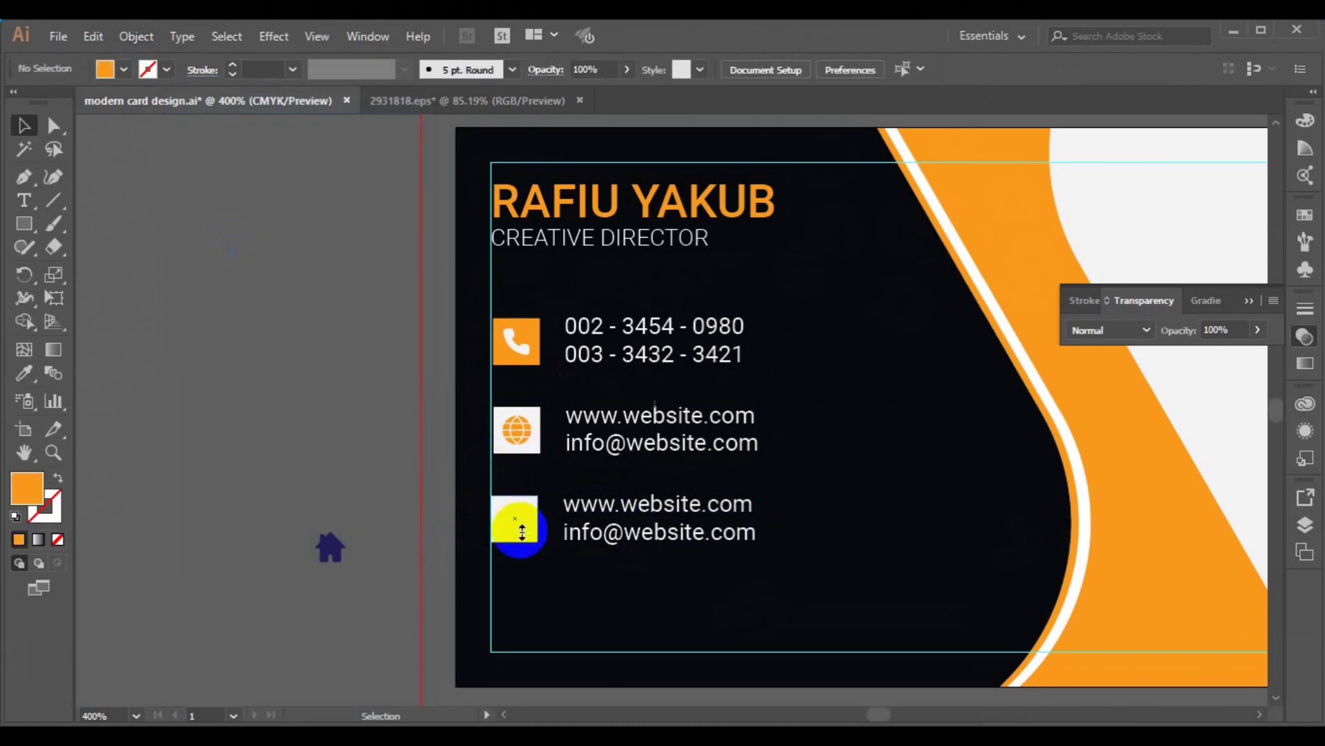
pyautogui.click(525, 535)
pyautogui.click(24, 373)
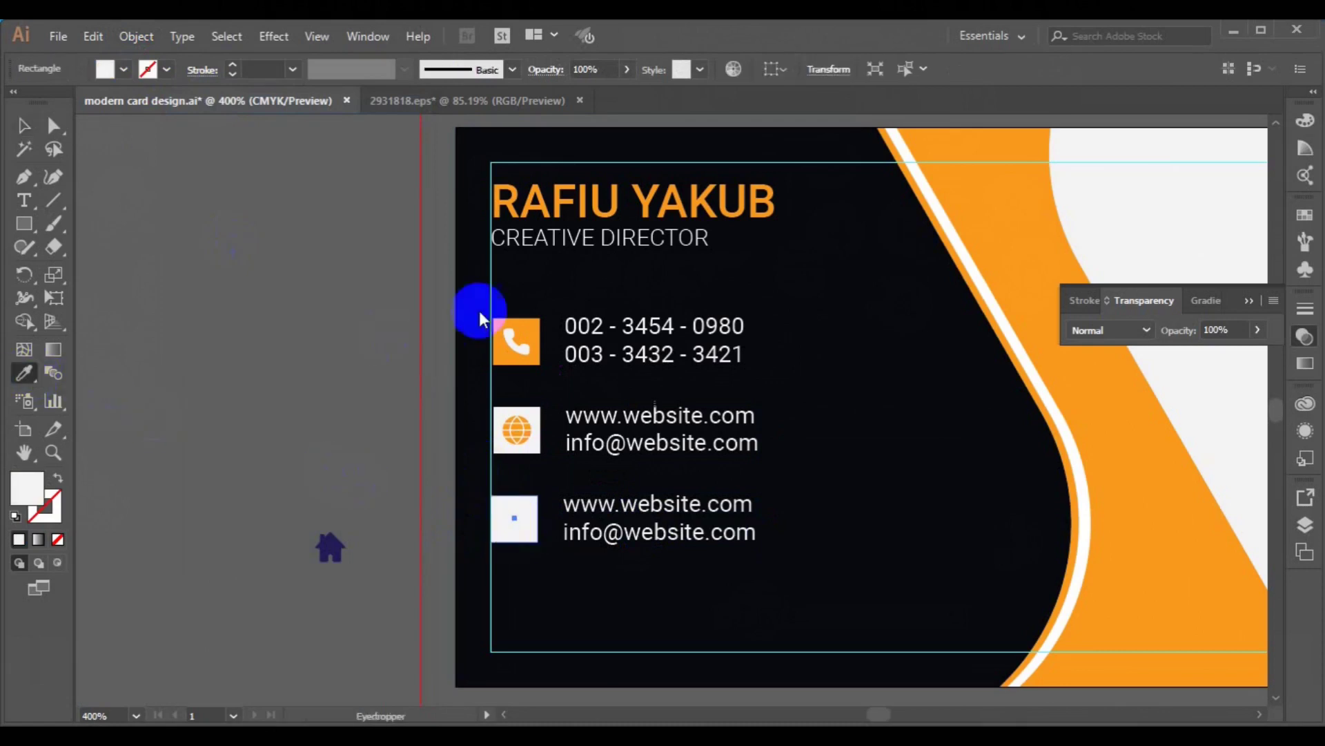
pyautogui.click(525, 323)
pyautogui.click(28, 127)
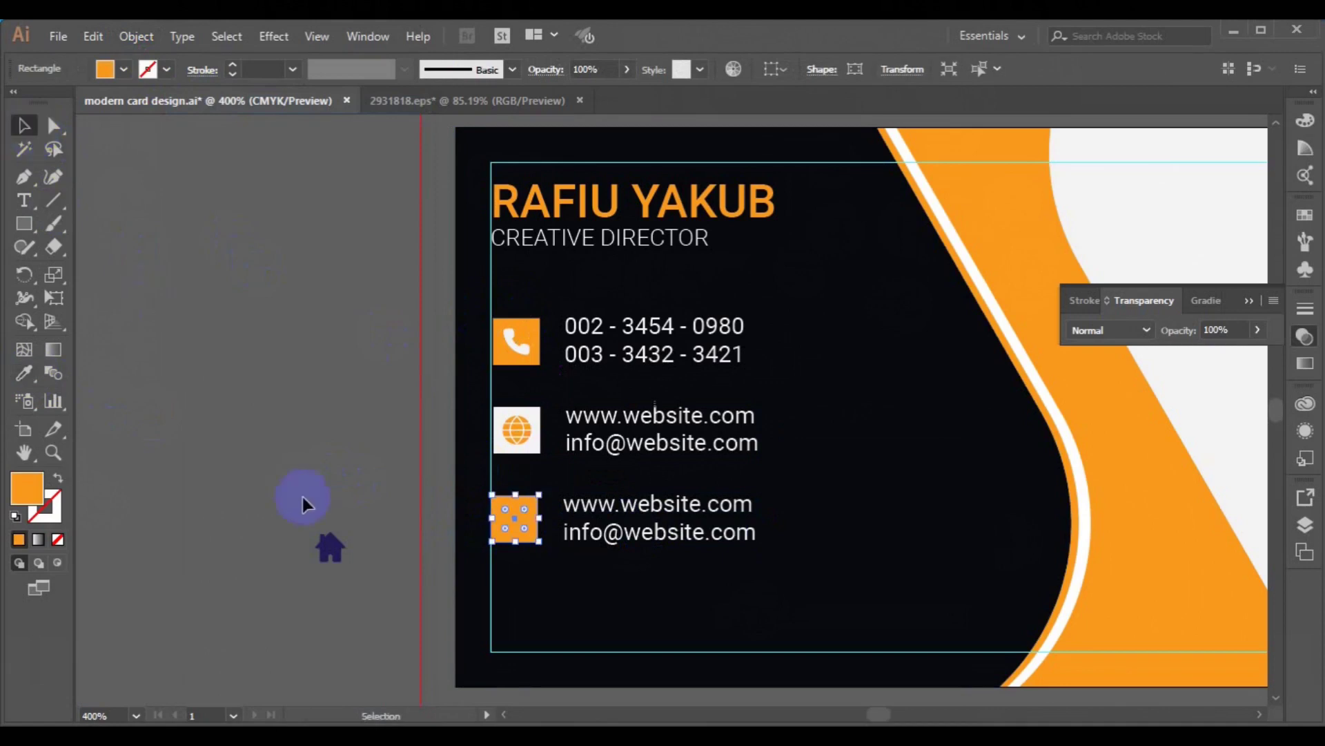
# - Place the house icon on the lower square, bring it to front and make it white
pyautogui.click(328, 545)
pyautogui.moveTo(349, 556); pyautogui.dragTo(512, 523)
pyautogui.rightClick(513, 524)
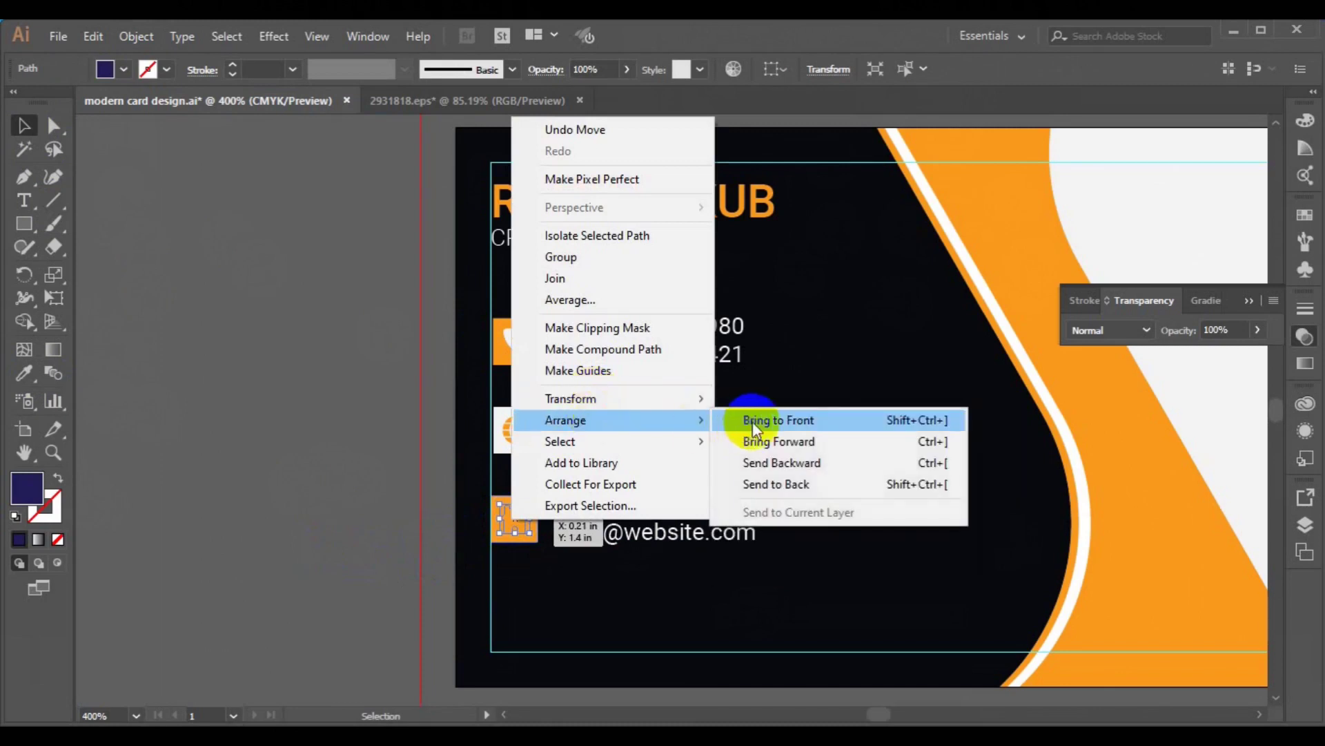
pyautogui.click(752, 421)
pyautogui.click(24, 373)
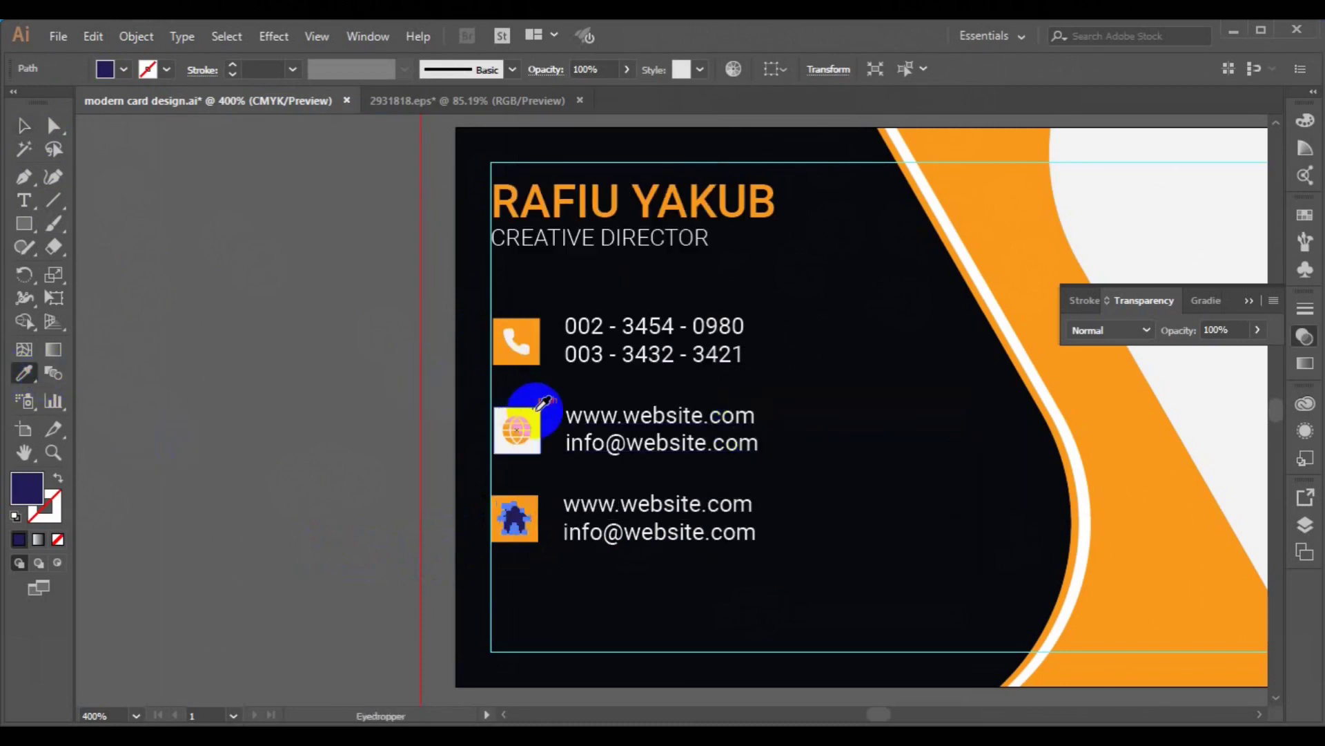
pyautogui.click(526, 411)
pyautogui.click(24, 126)
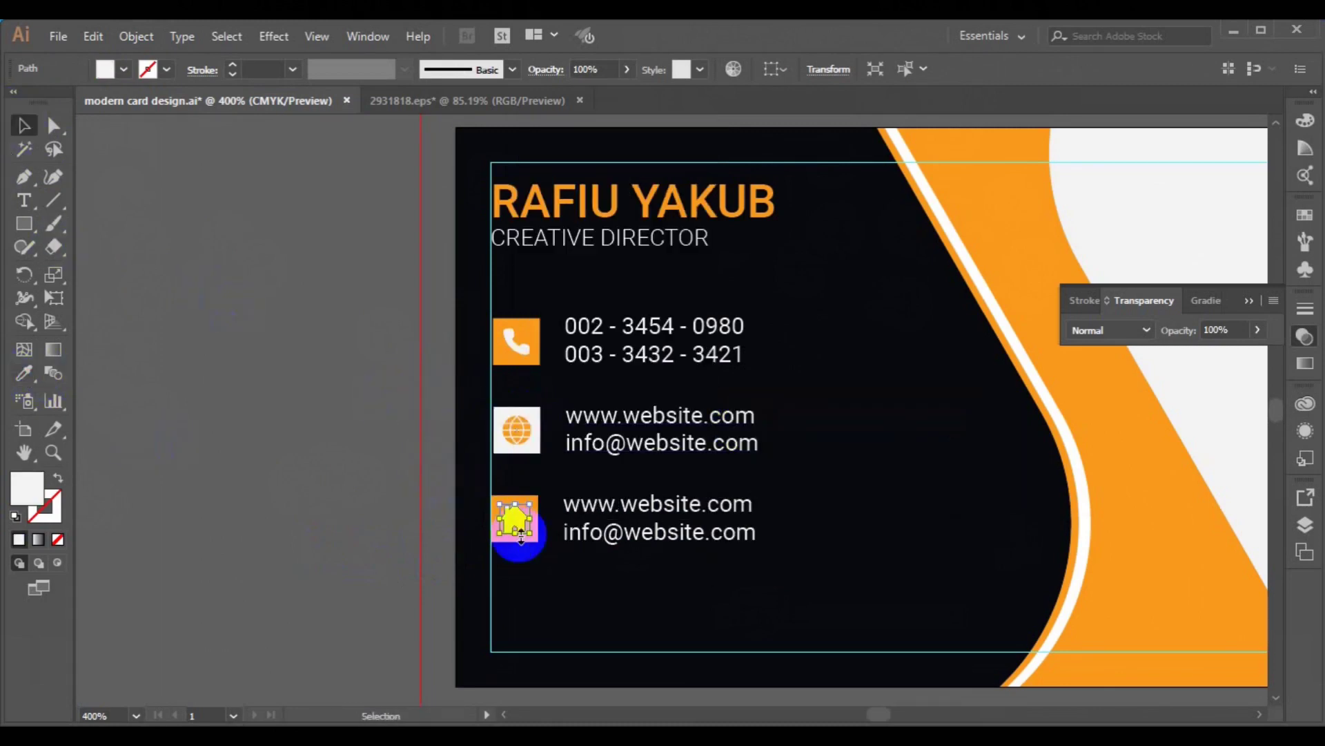
# - Horizontally centre the house on the orange square and group them
pyautogui.click(530, 544)
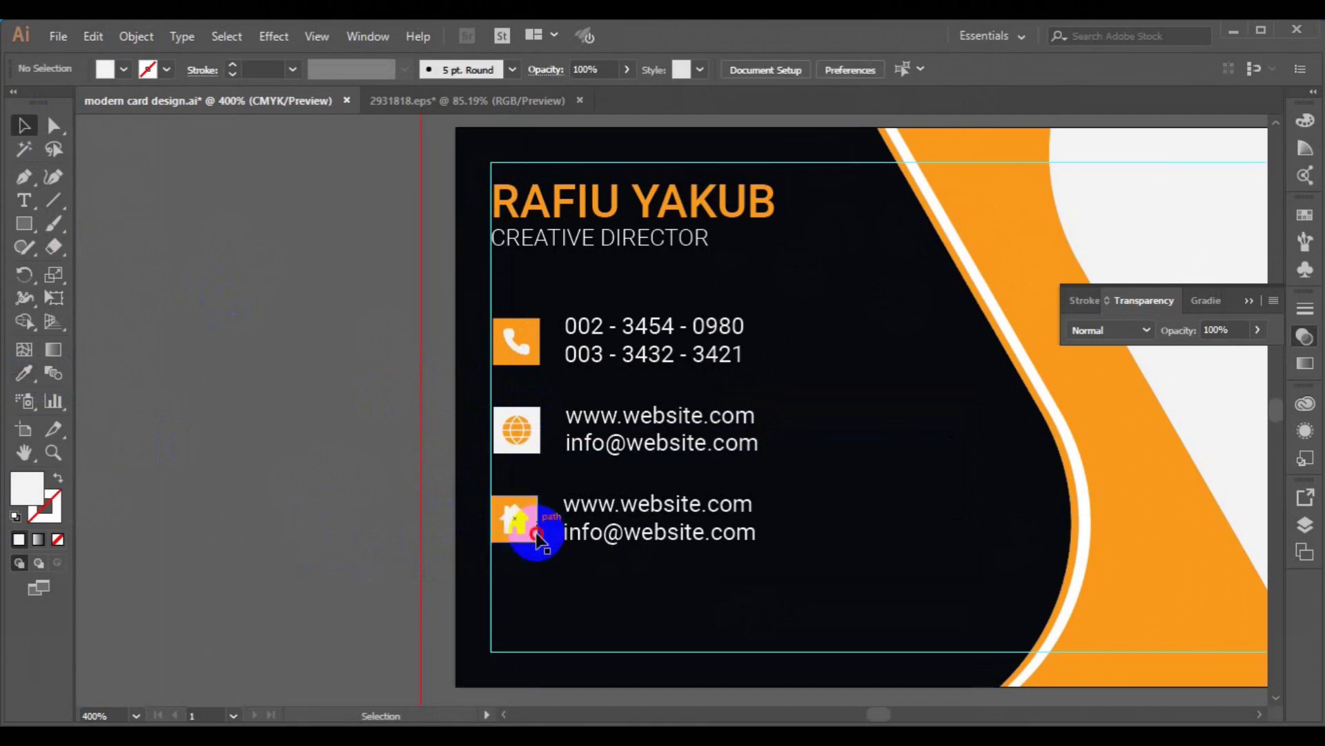
pyautogui.click(532, 534)
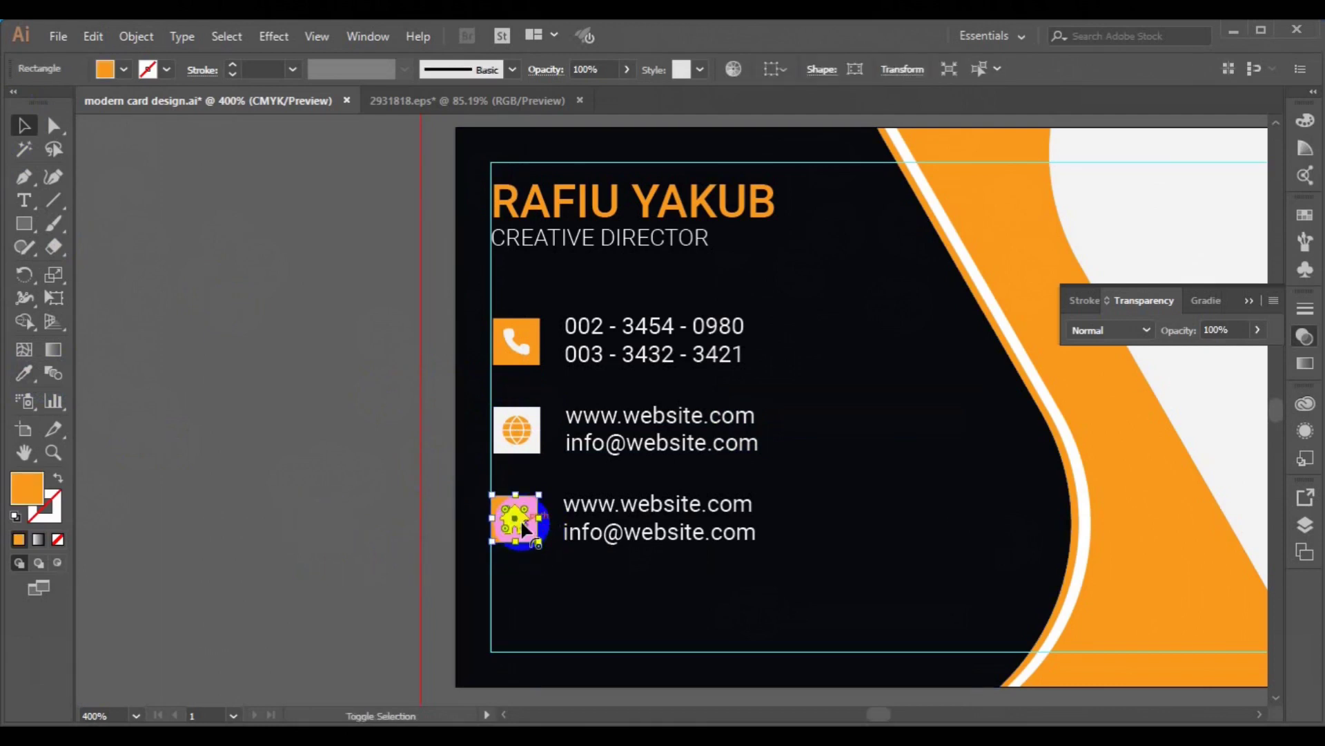
pyautogui.keyDown('shift'); pyautogui.click(523, 525); pyautogui.keyUp('shift')
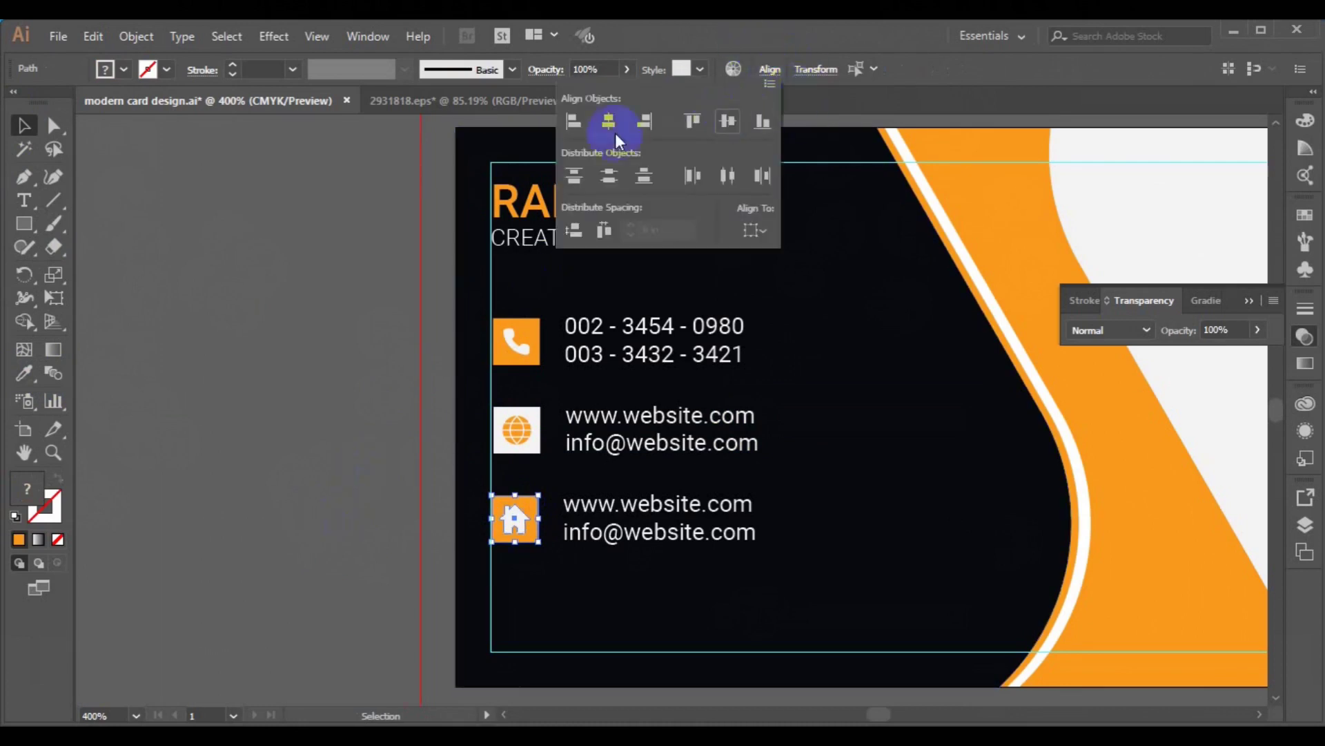
pyautogui.click(608, 126)
pyautogui.hotkey('ctrl', 'g')
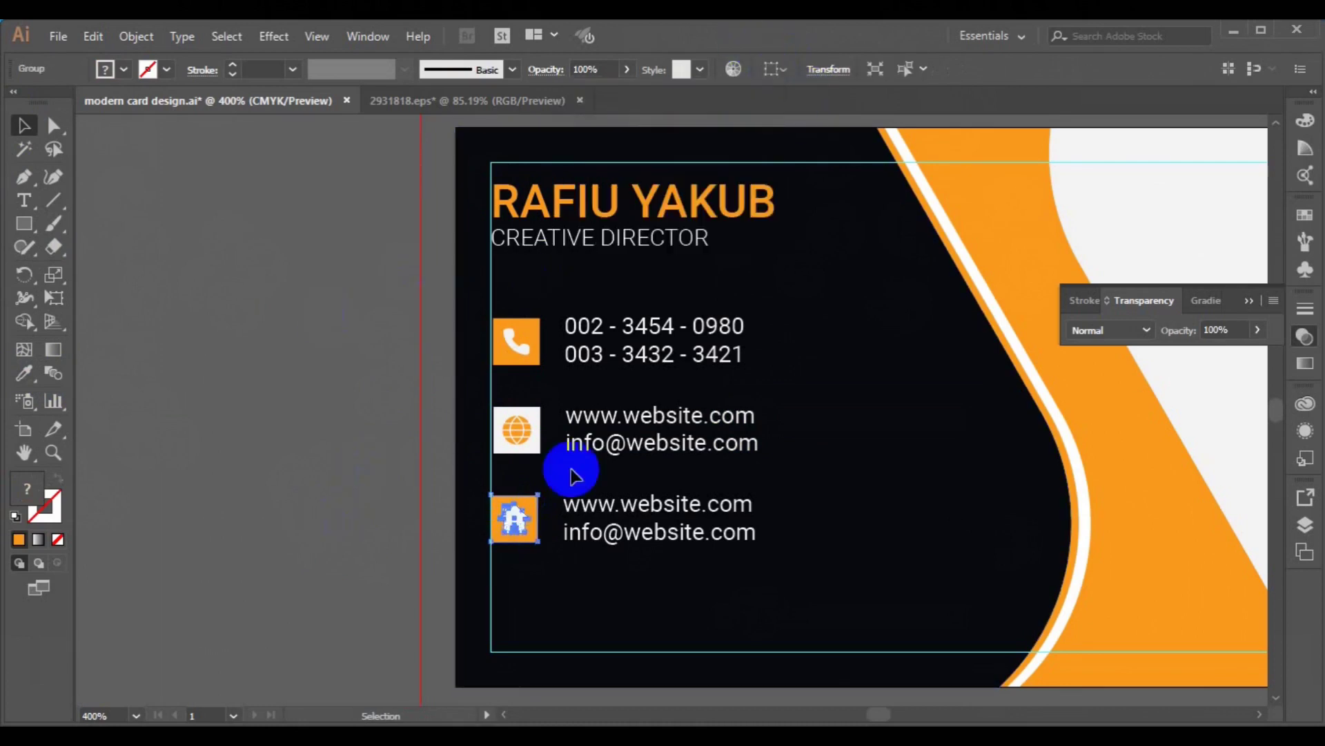
pyautogui.click(592, 507)
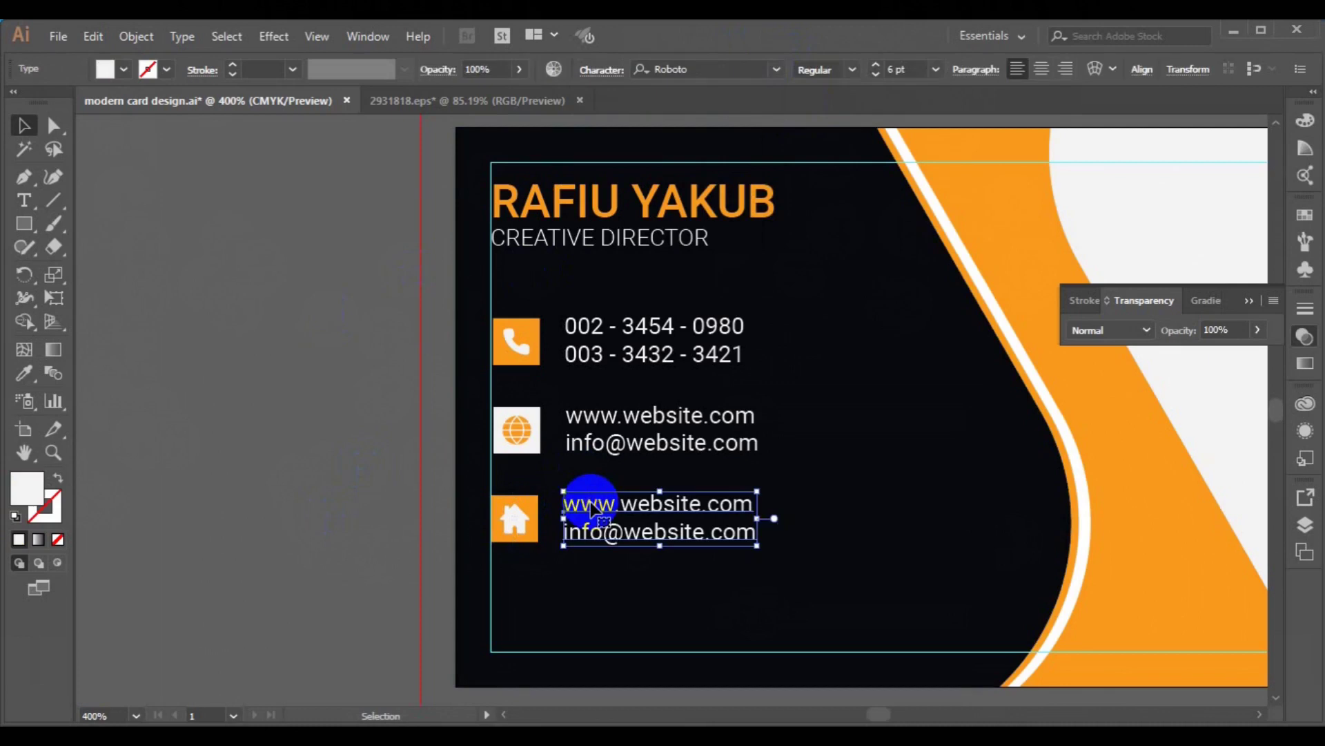
# - Replace the lower row's text with a two-line placeholder street and city address
pyautogui.click(25, 200)
pyautogui.keyDown('ctrl'); pyautogui.click(564, 515); pyautogui.keyUp('ctrl')
pyautogui.hotkey('ctrl', 'a')
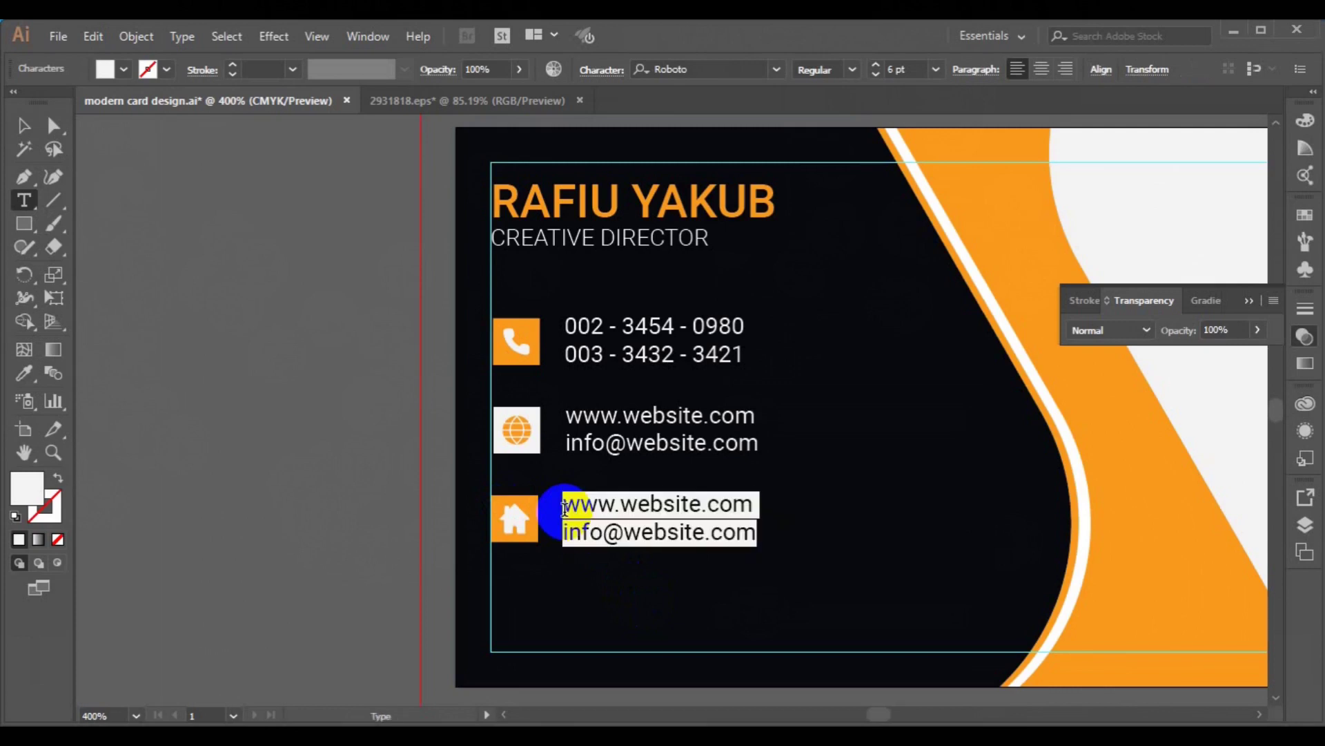
pyautogui.write('777')
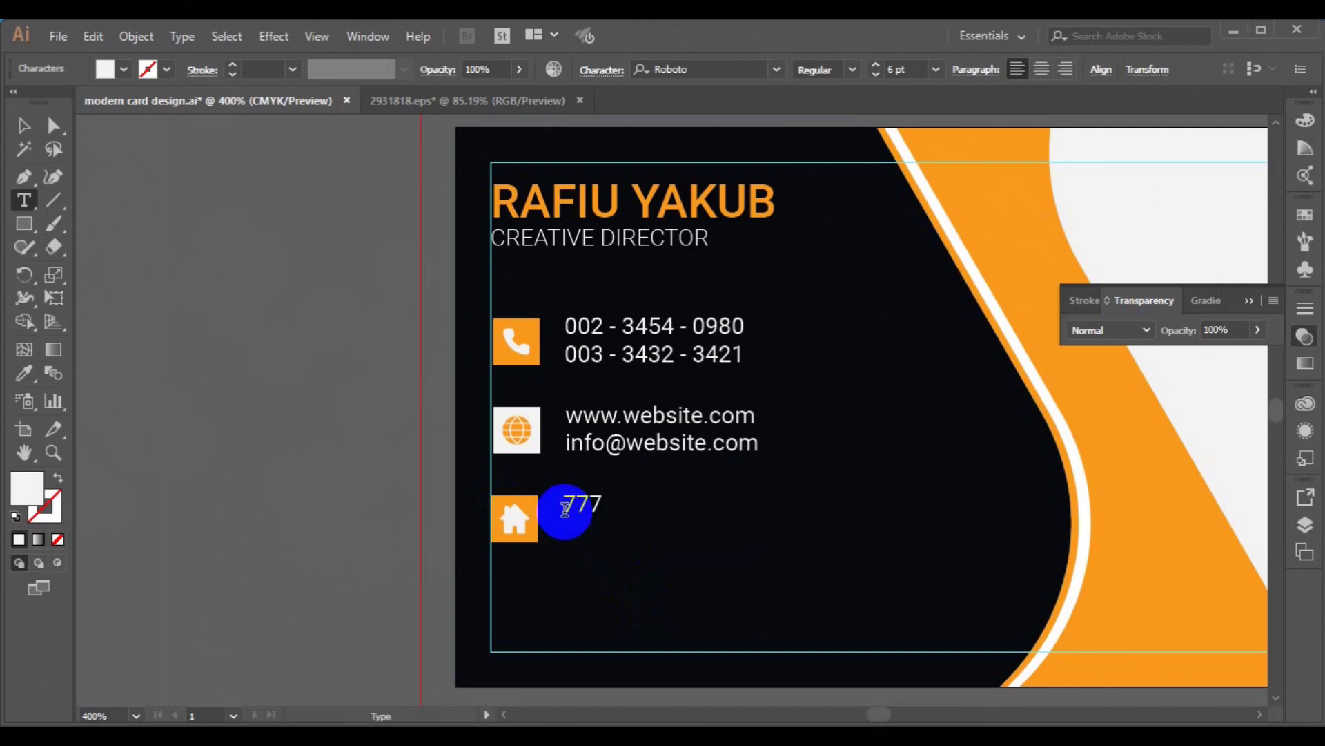
pyautogui.write(' Avenue Rofo Este')
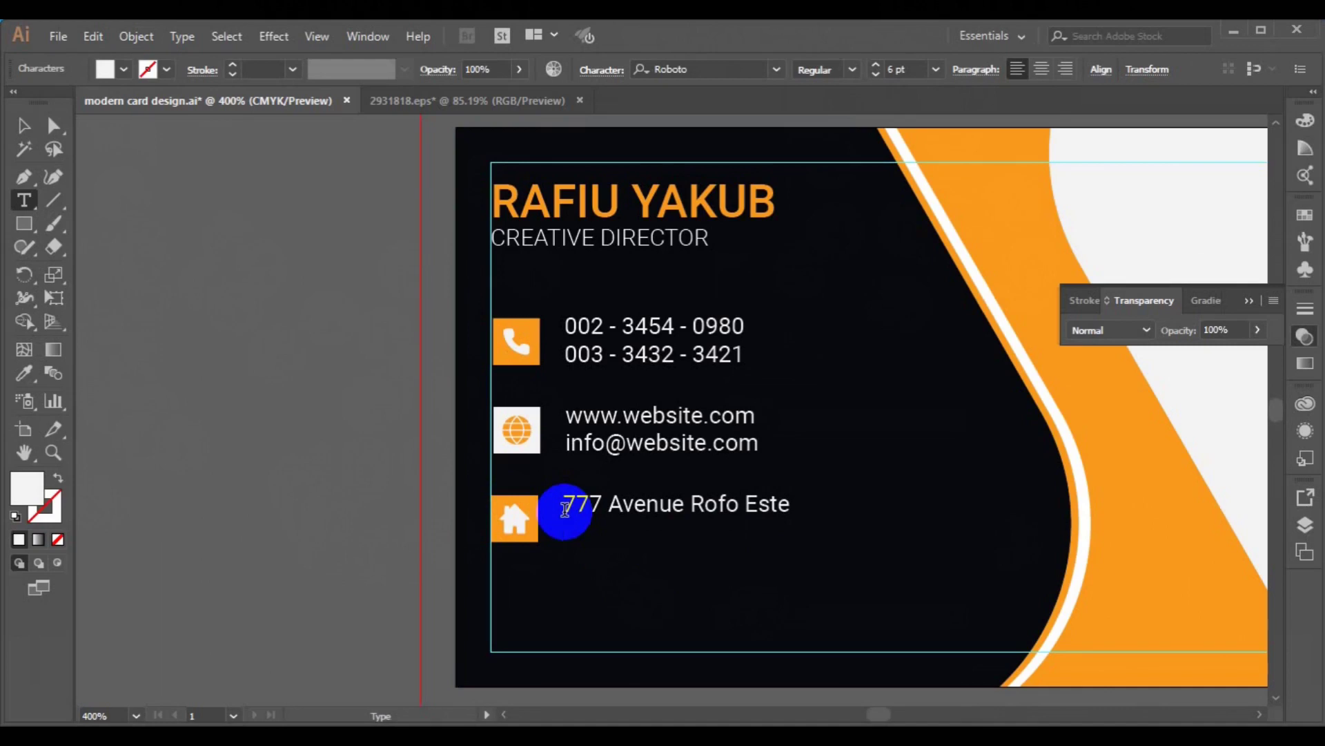
pyautogui.write('New York,')
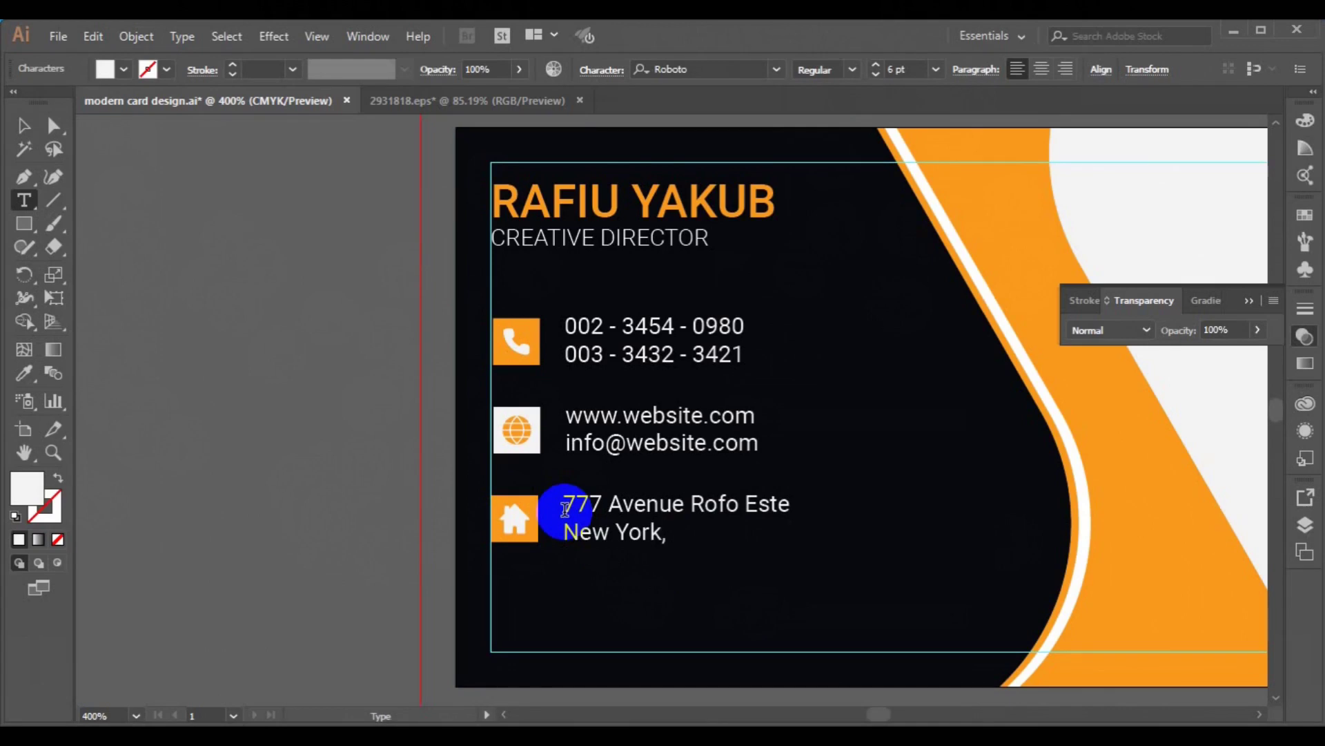
pyautogui.write('00001')
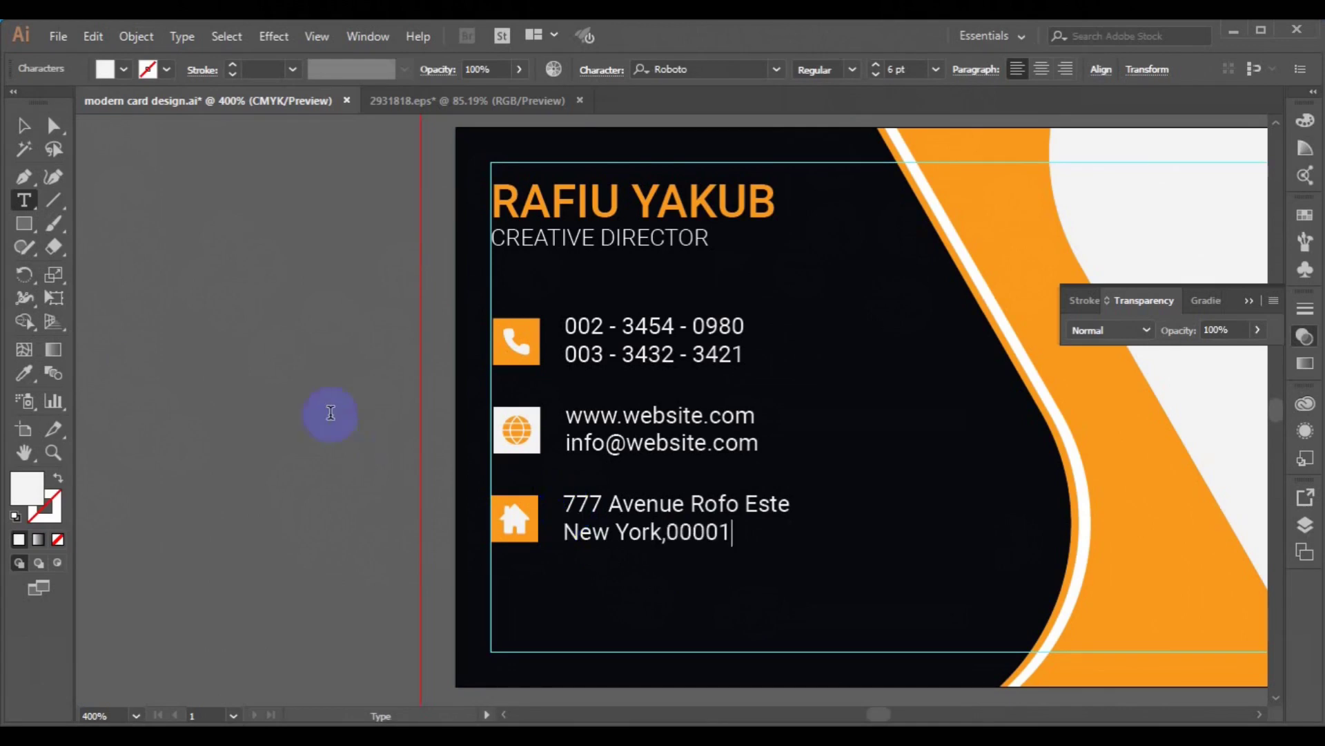
pyautogui.click(24, 126)
pyautogui.click(276, 435)
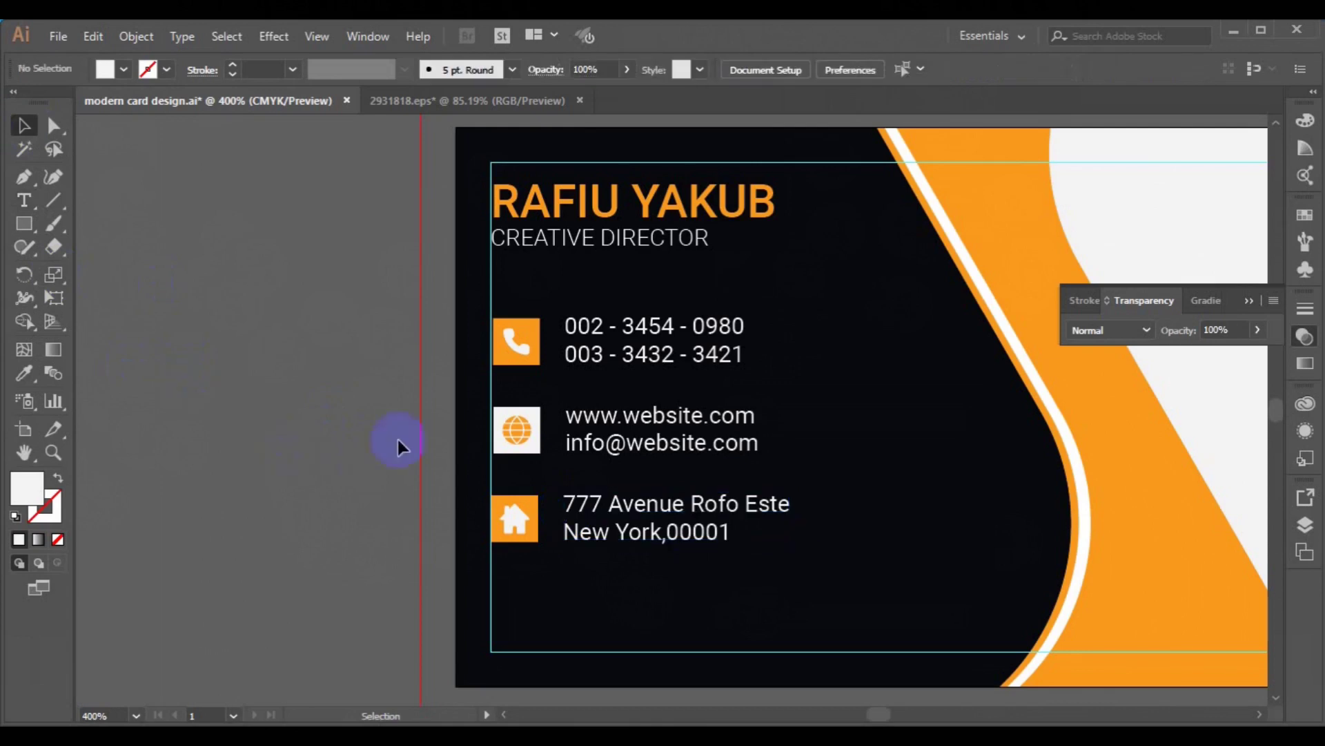
pyautogui.click(1248, 299)
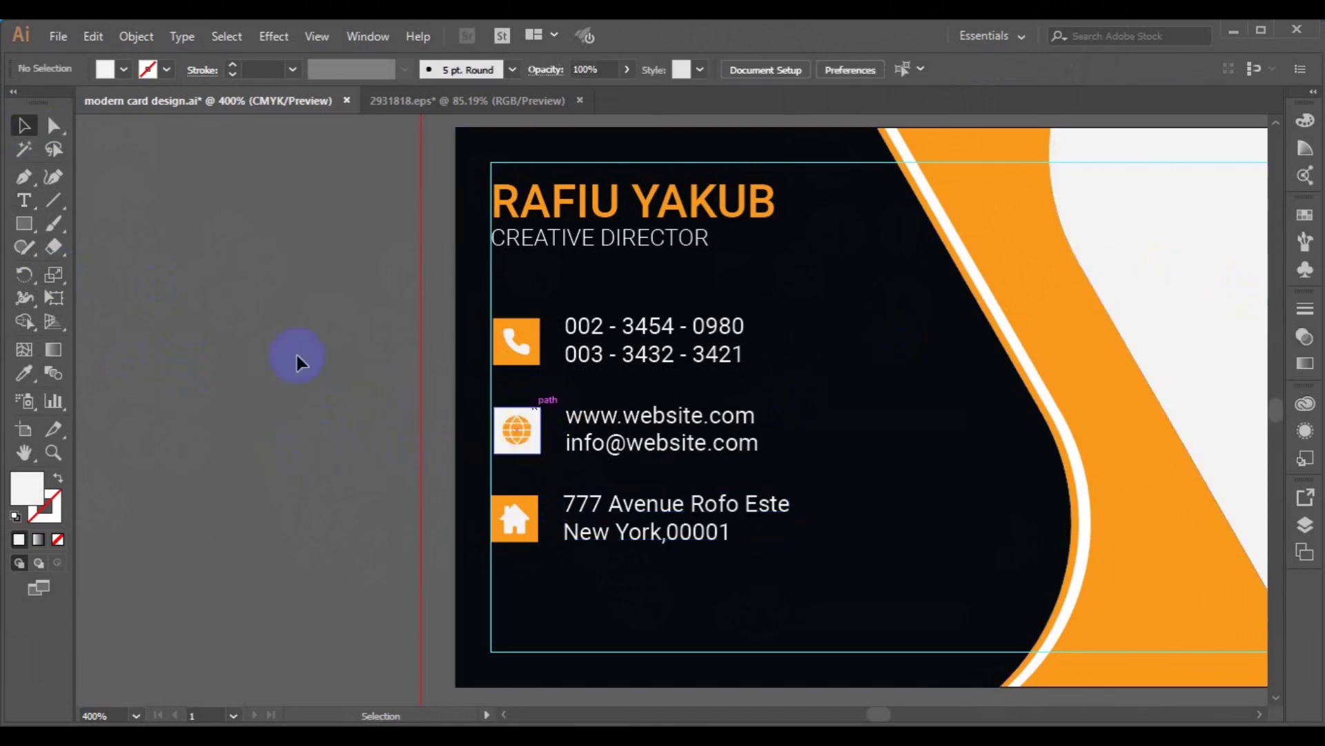
pyautogui.click(24, 176)
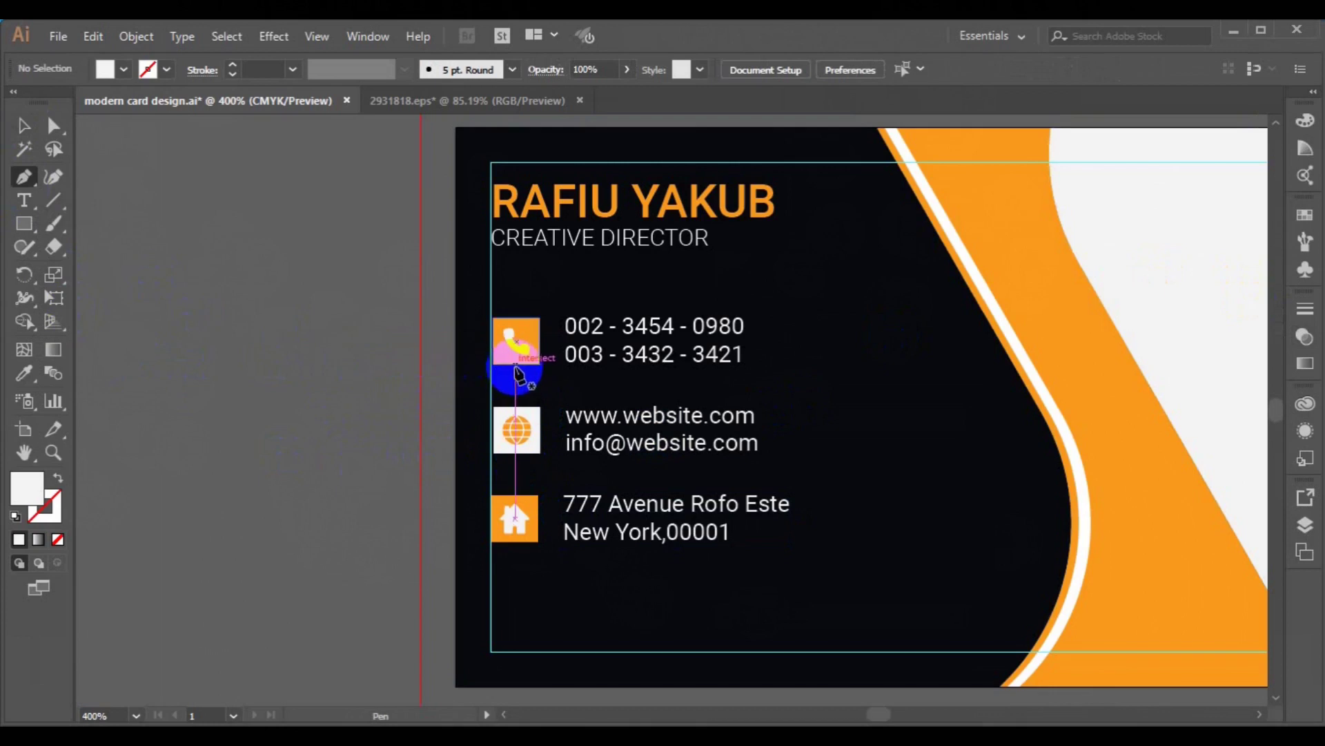
# - Draw an L-shaped path down from the phone icon and right under the numbers
pyautogui.click(515, 366)
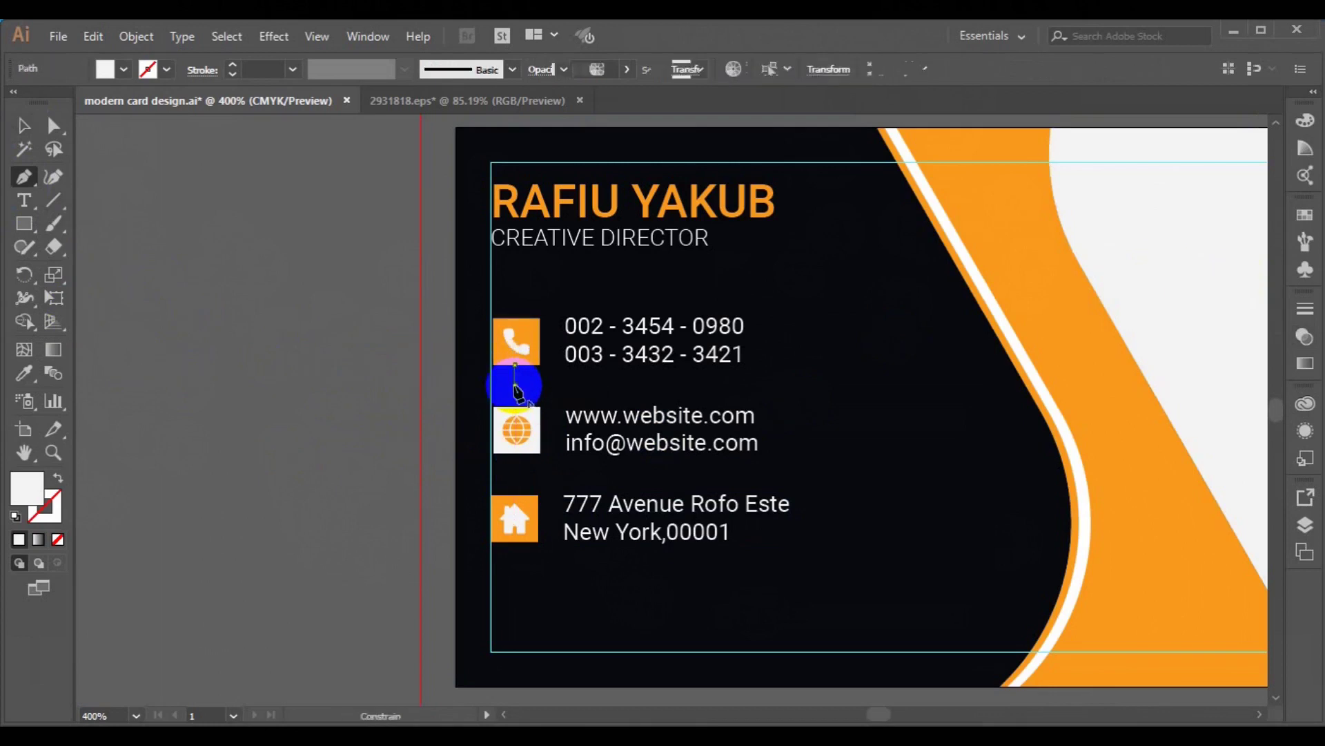
pyautogui.click(515, 385)
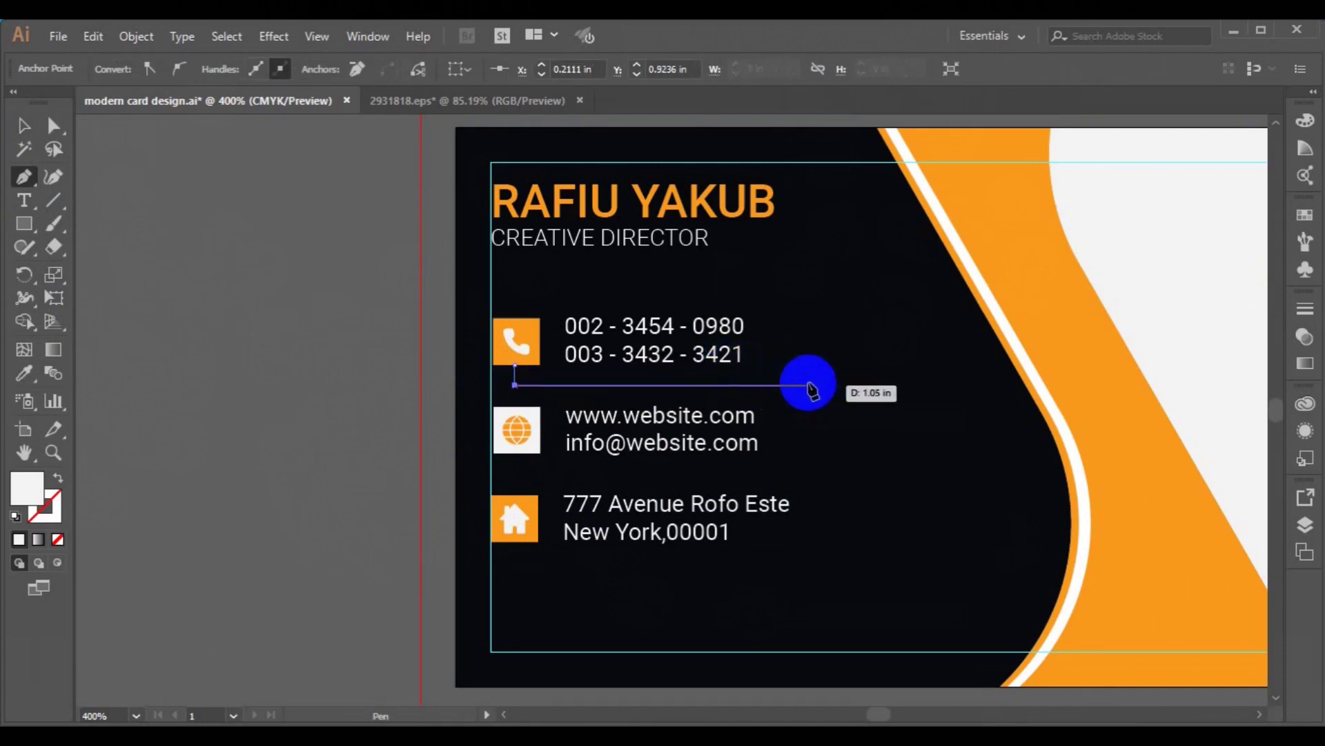
pyautogui.click(802, 389)
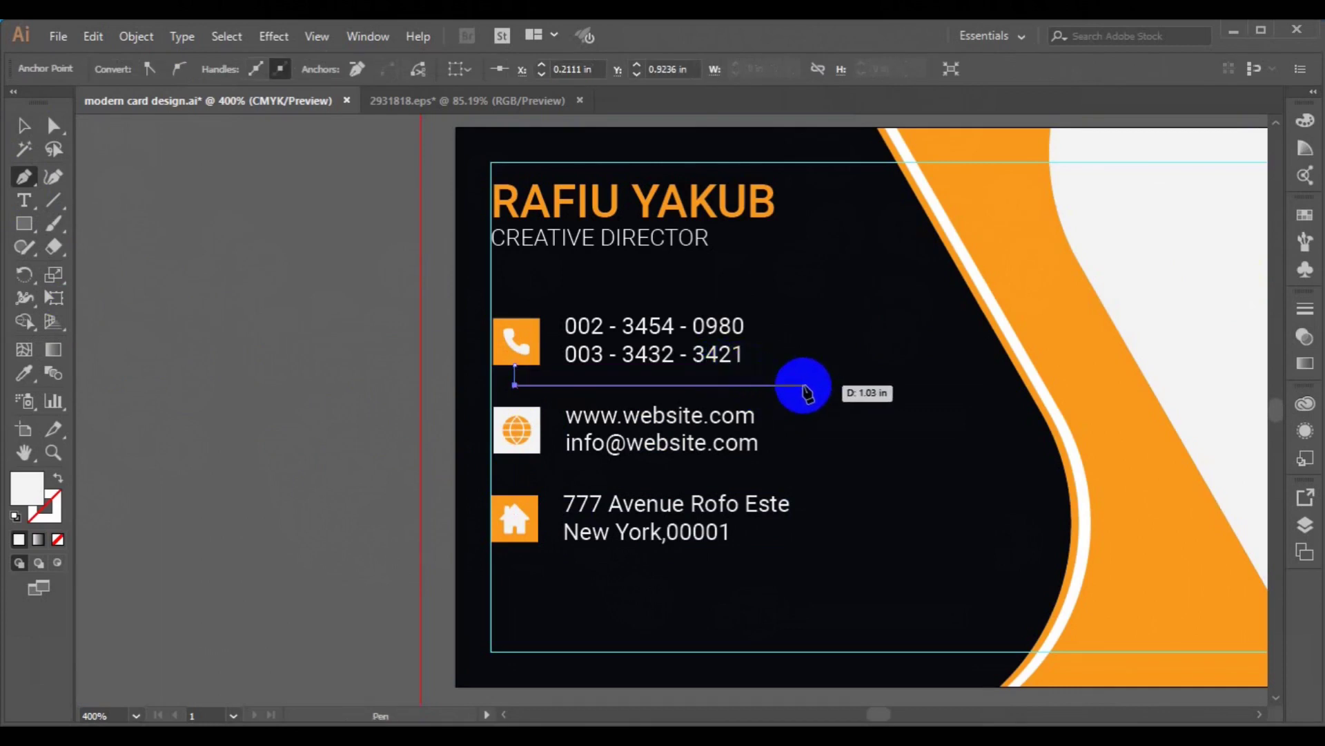
pyautogui.keyDown('shift'); pyautogui.click(805, 388); pyautogui.keyUp('shift')
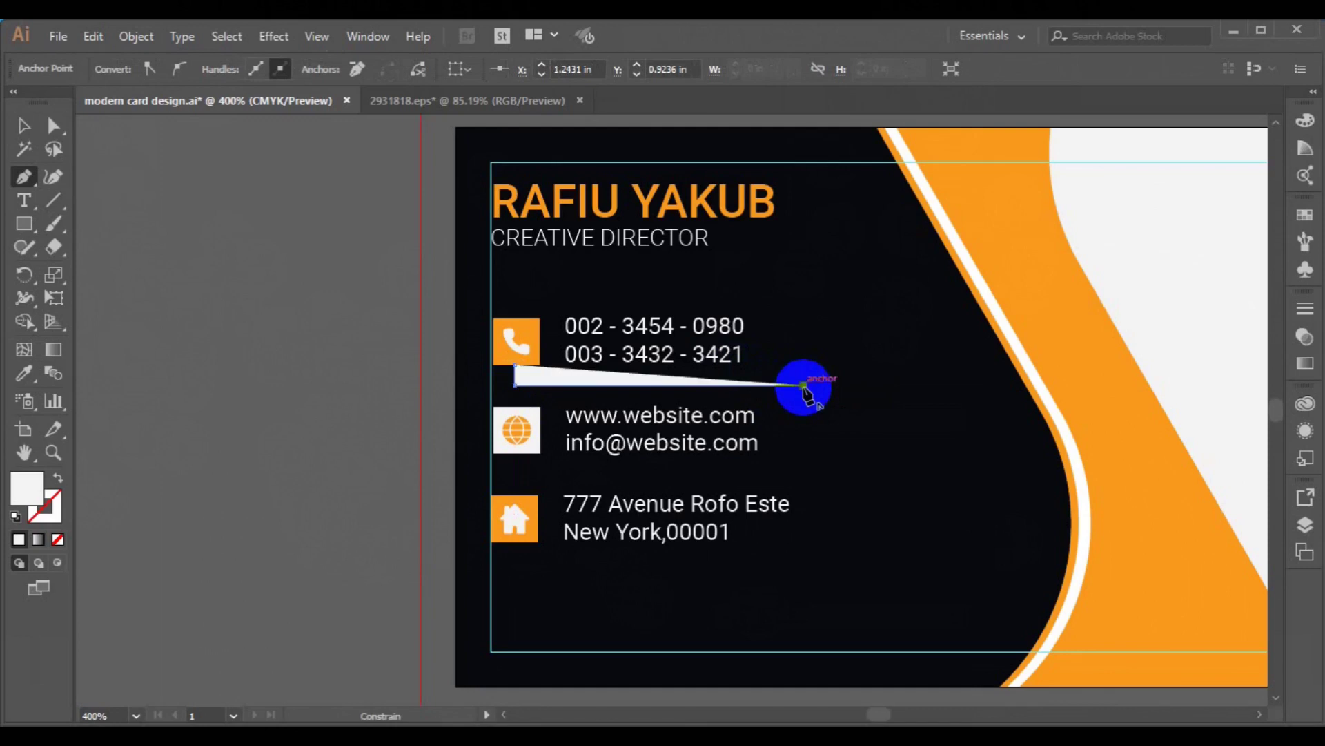
pyautogui.keyDown('ctrl'); pyautogui.click(840, 440); pyautogui.keyUp('ctrl')
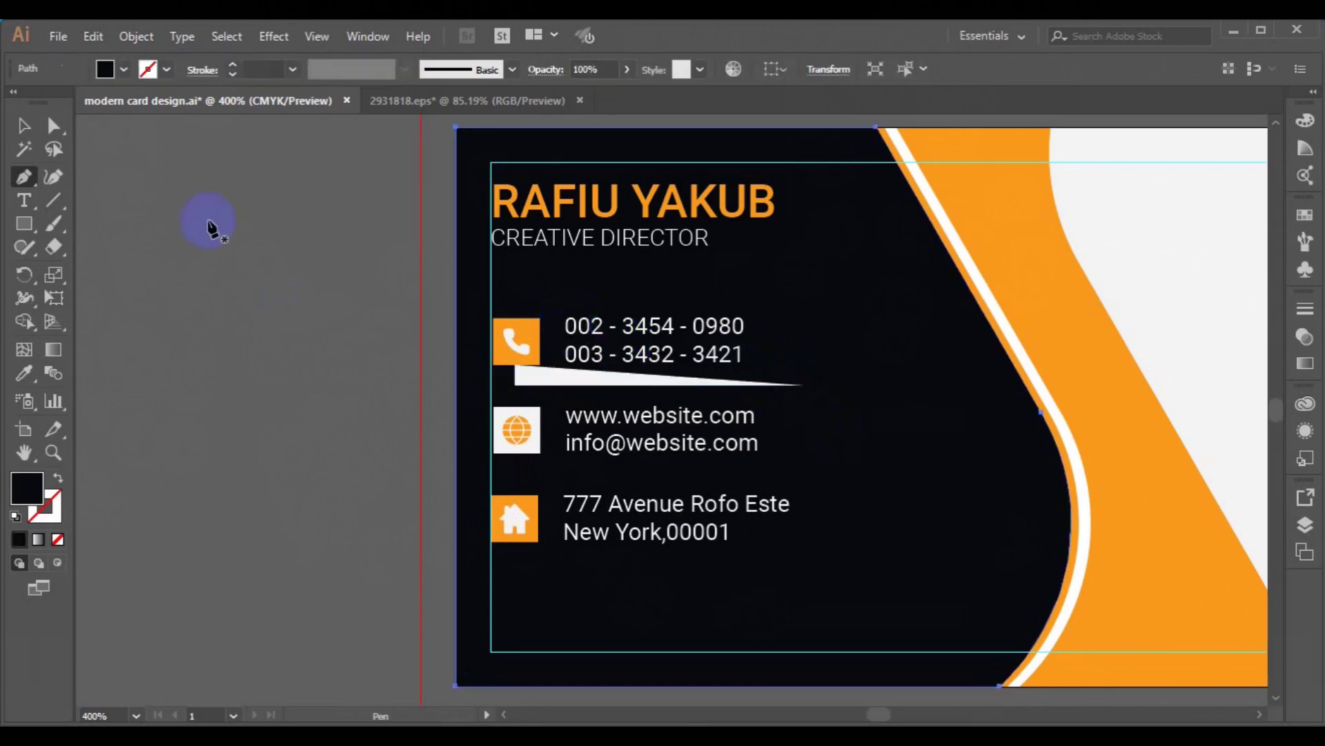
# - Give the divider path an orange stroke and no fill
pyautogui.click(23, 126)
pyautogui.click(523, 376)
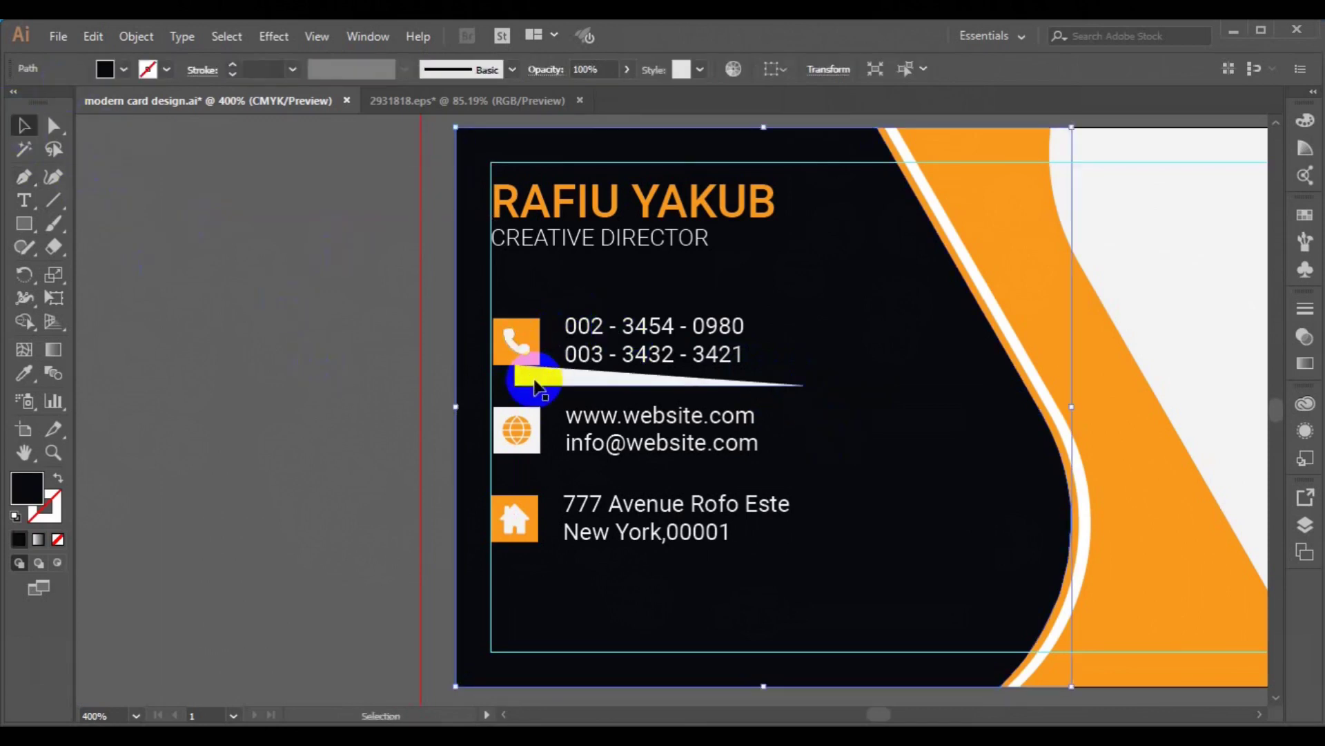
pyautogui.click(167, 69)
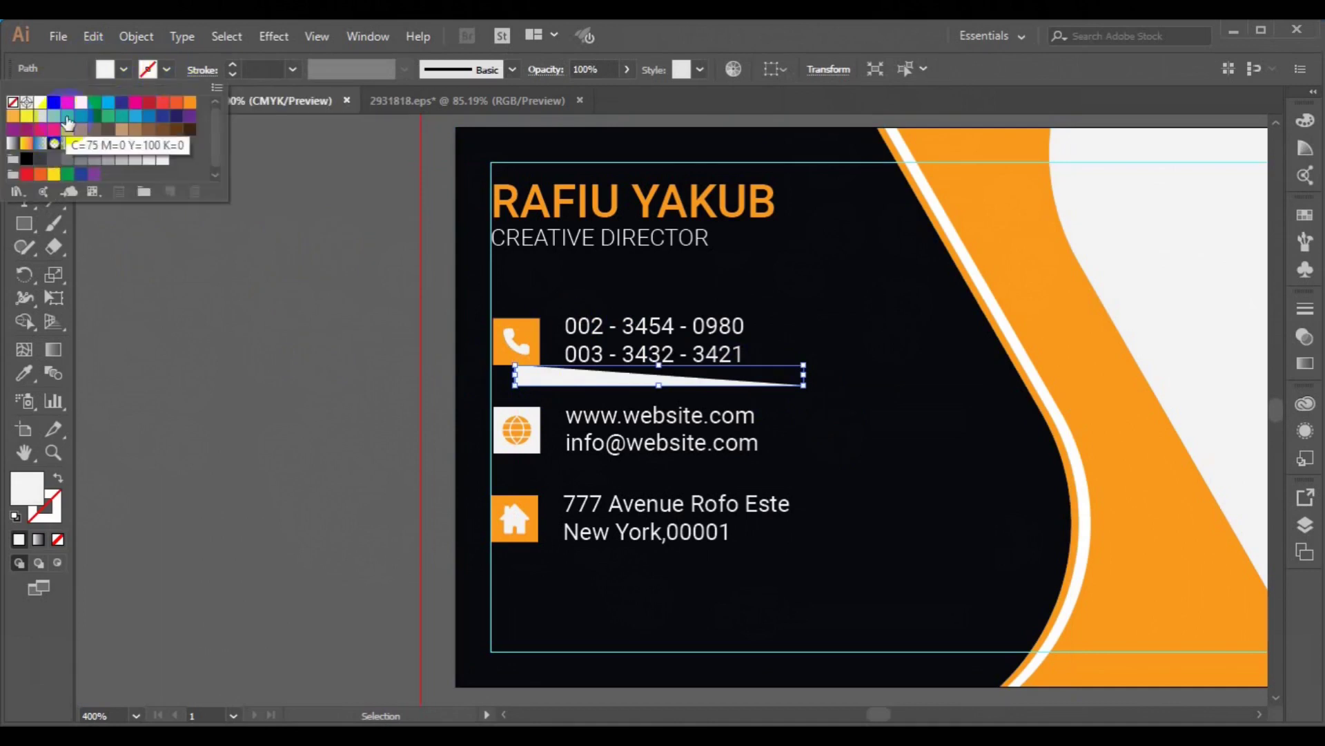
pyautogui.click(13, 115)
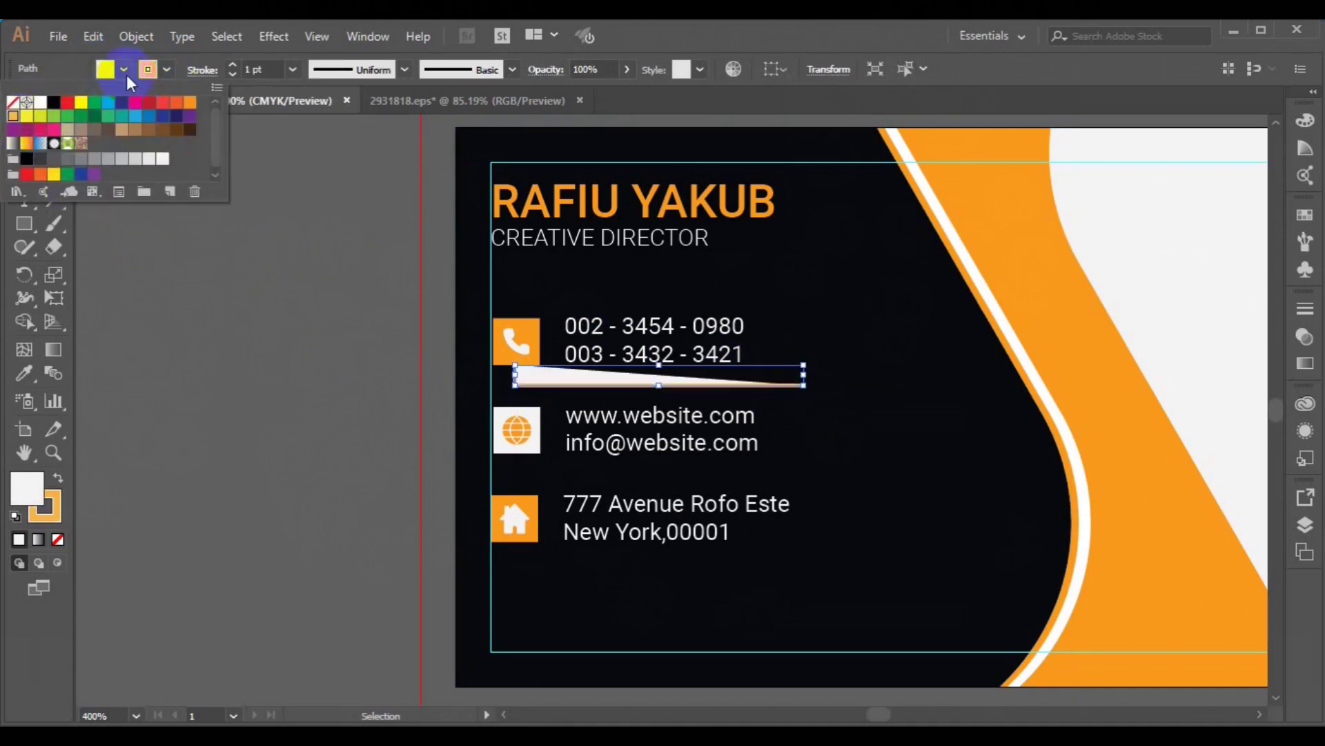
pyautogui.click(125, 73)
pyautogui.click(125, 72)
pyautogui.click(12, 102)
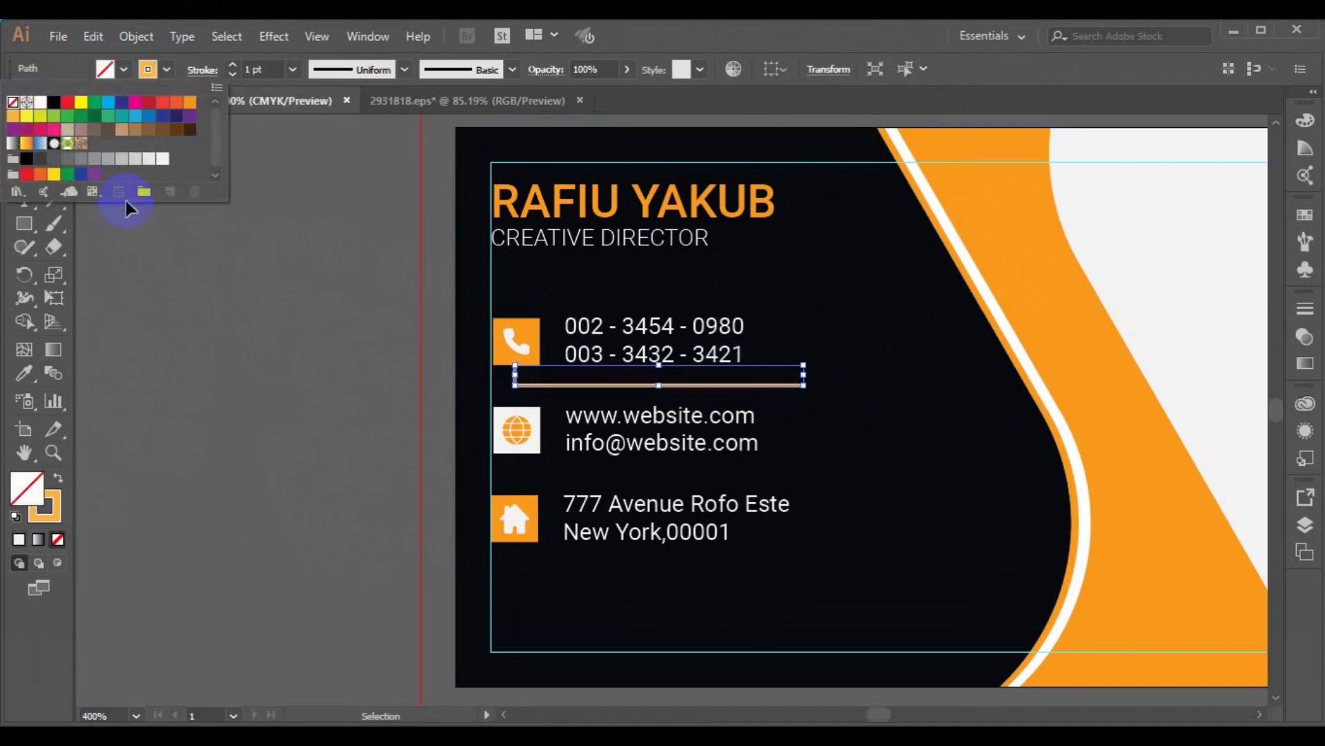
pyautogui.click(606, 388)
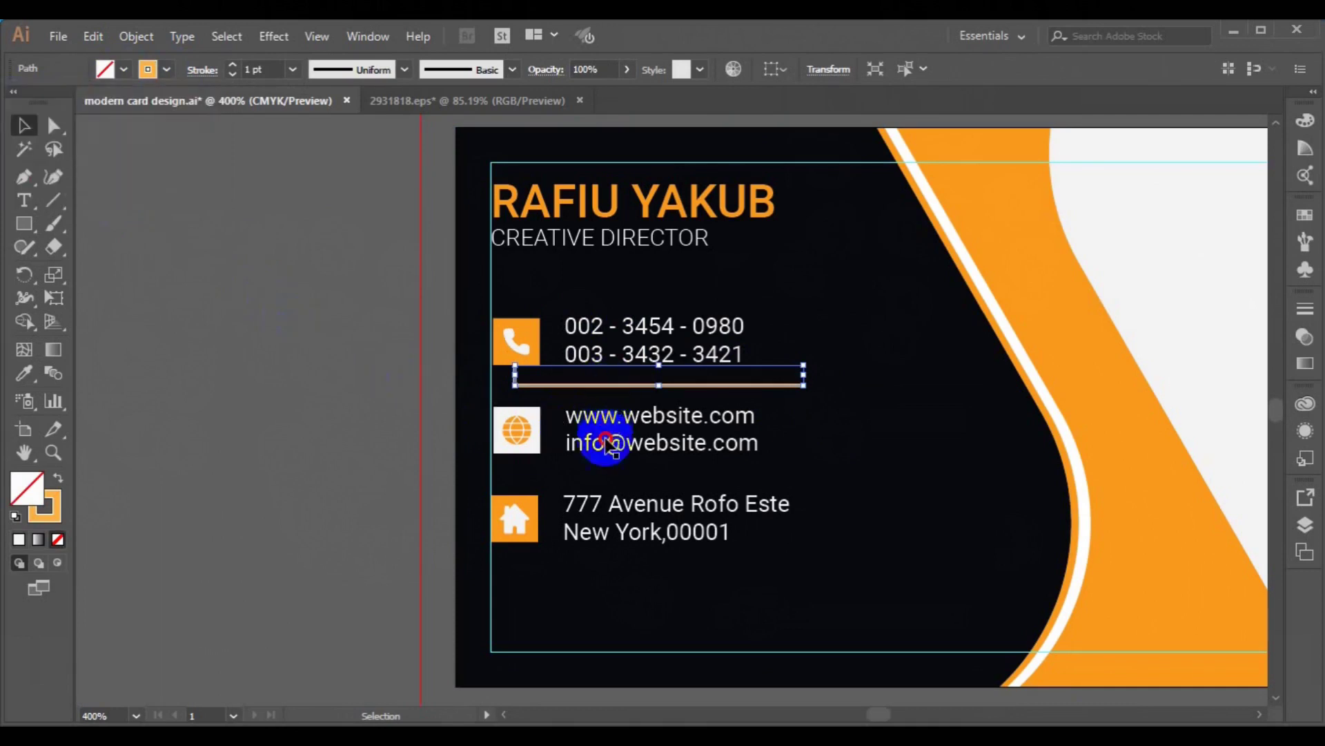
pyautogui.click(279, 424)
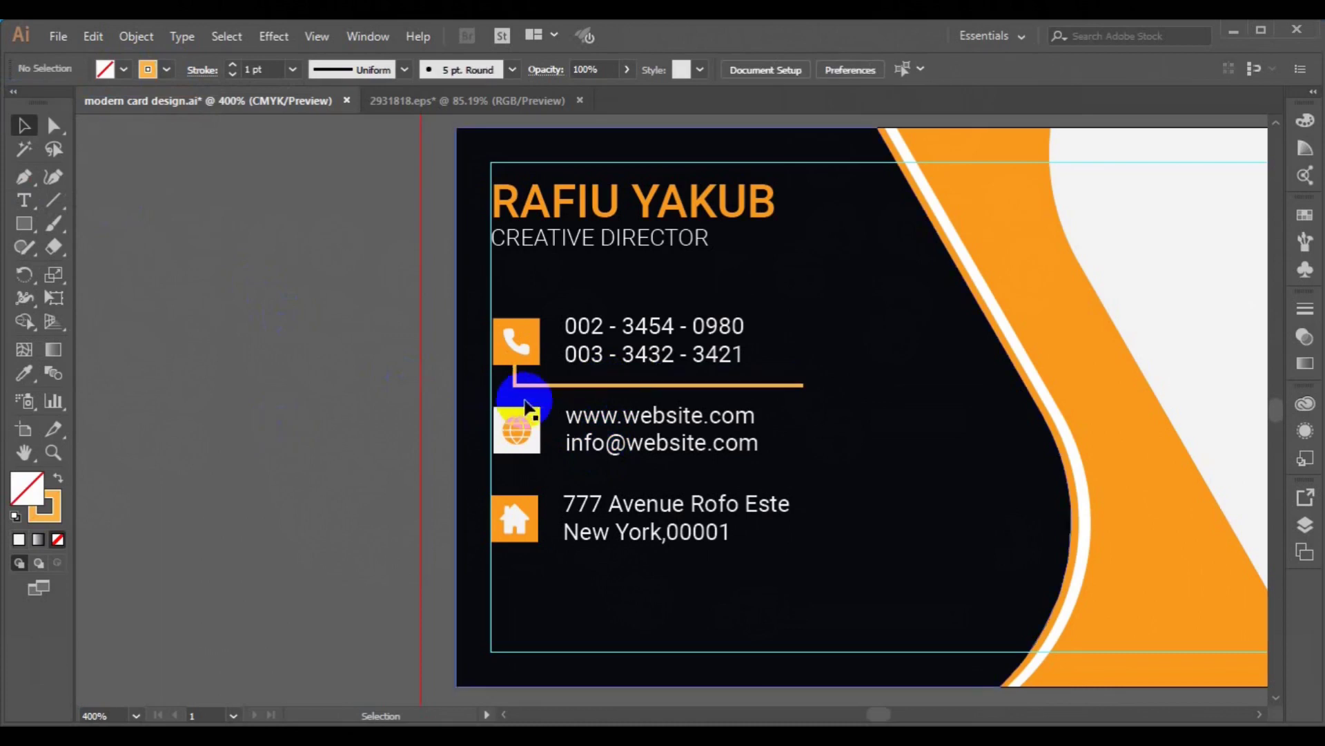
pyautogui.click(539, 385)
# - Alt-drag a copy of the orange divider below the e-mail row and align both dividers
pyautogui.moveTo(539, 389); pyautogui.dragTo(537, 481)
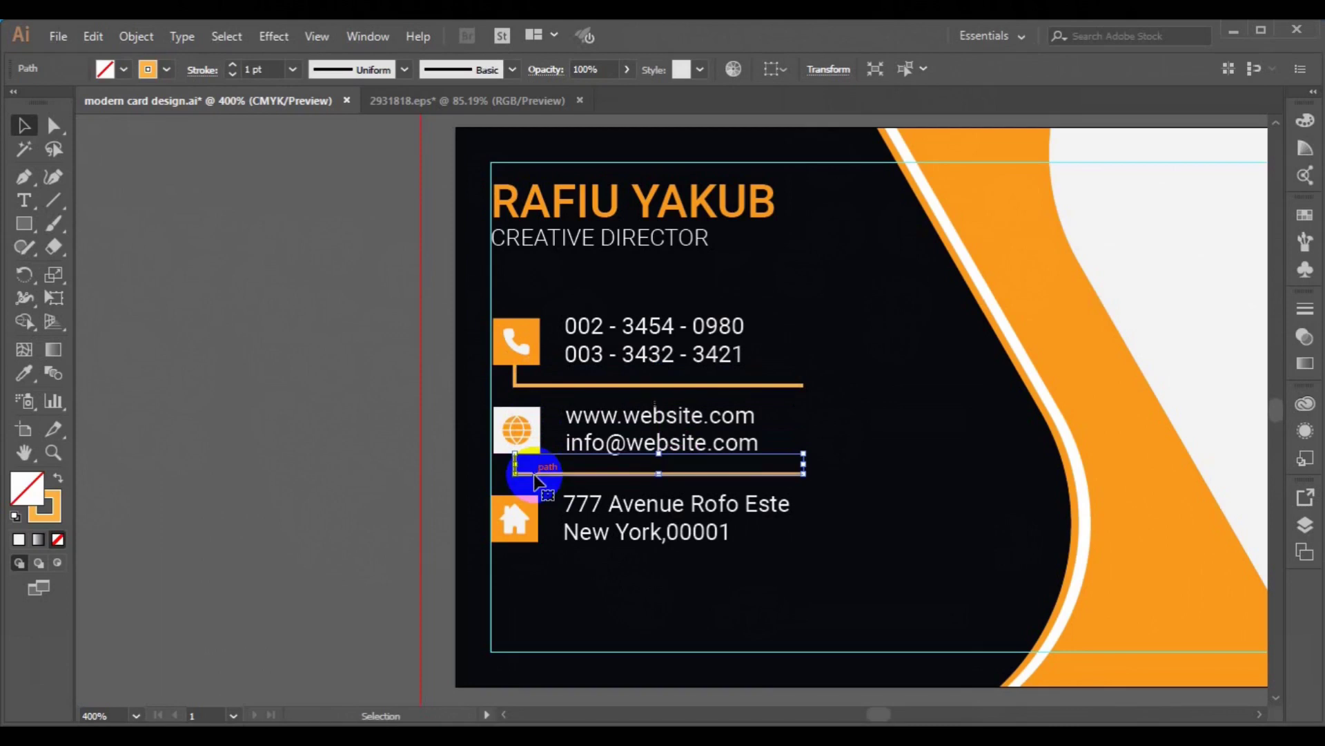
pyautogui.keyDown('shift'); pyautogui.click(617, 385); pyautogui.keyUp('shift')
pyautogui.click(770, 69)
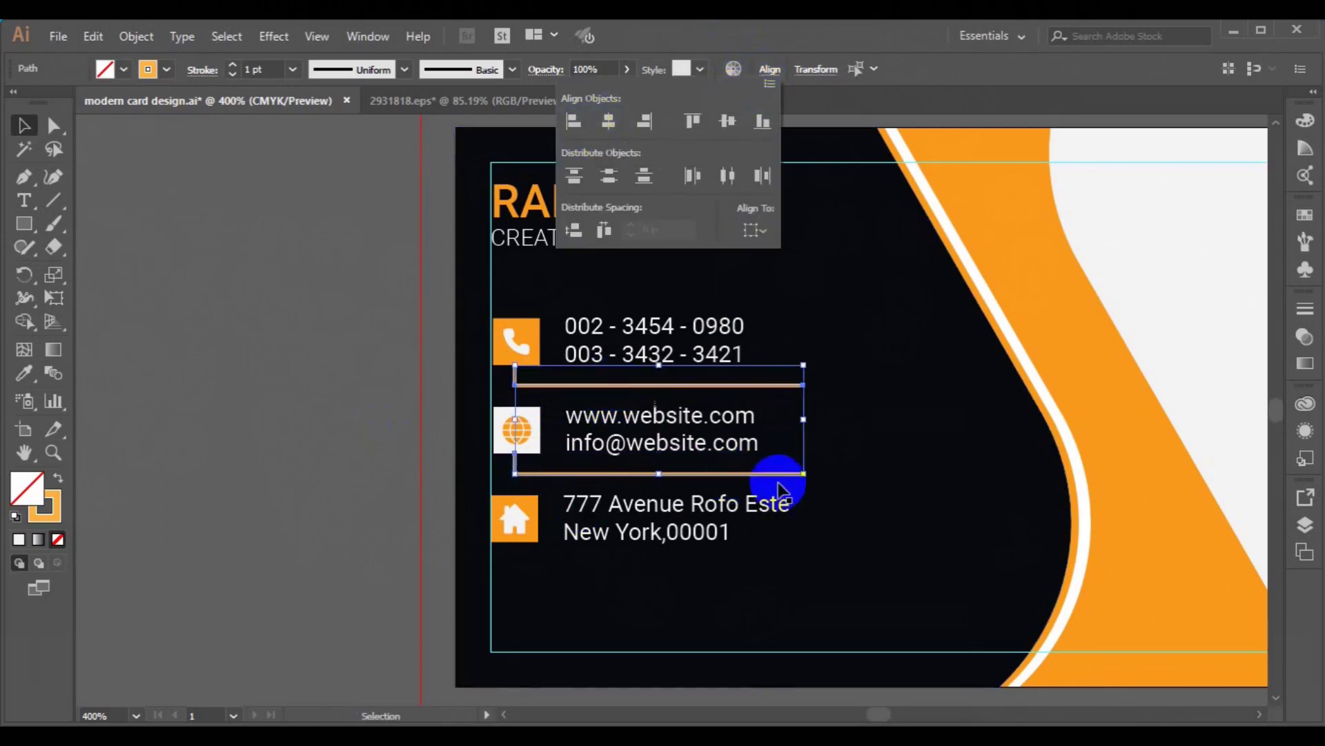
pyautogui.click(791, 429)
pyautogui.moveTo(791, 429); pyautogui.dragTo(805, 425)
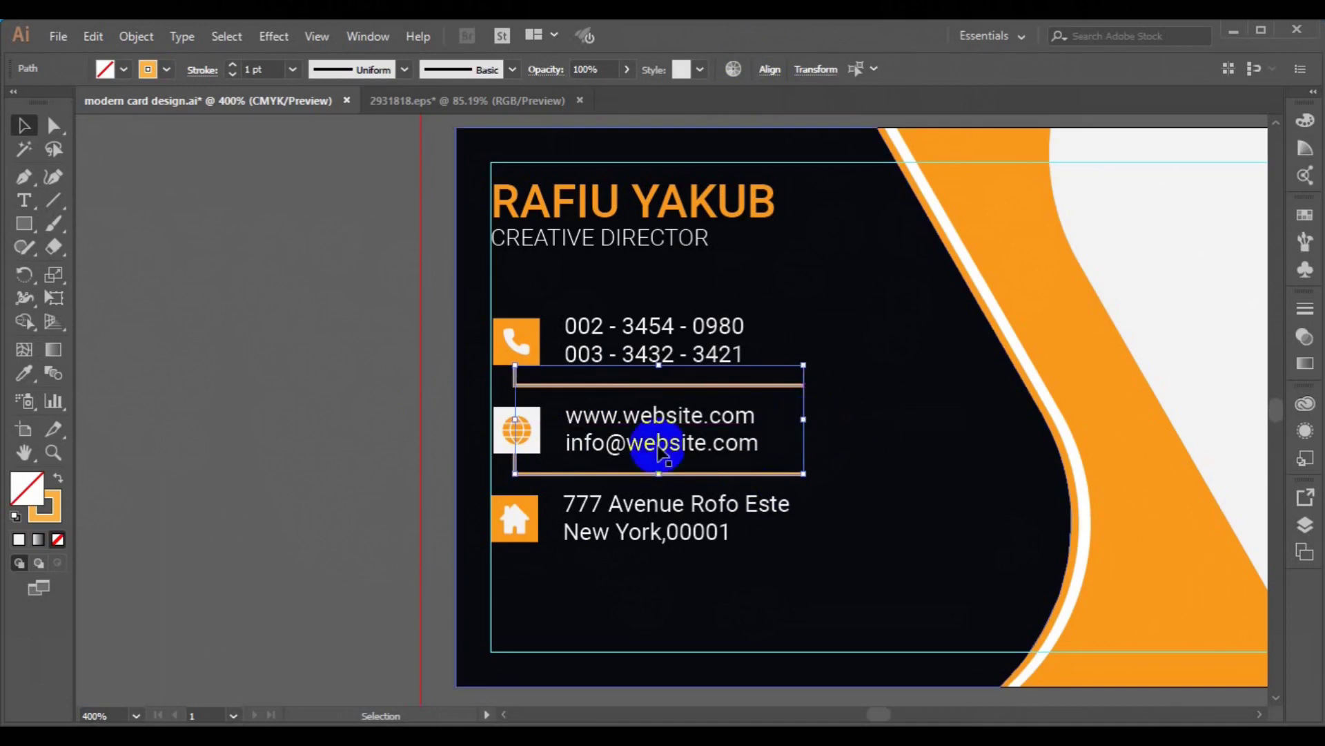
pyautogui.click(266, 433)
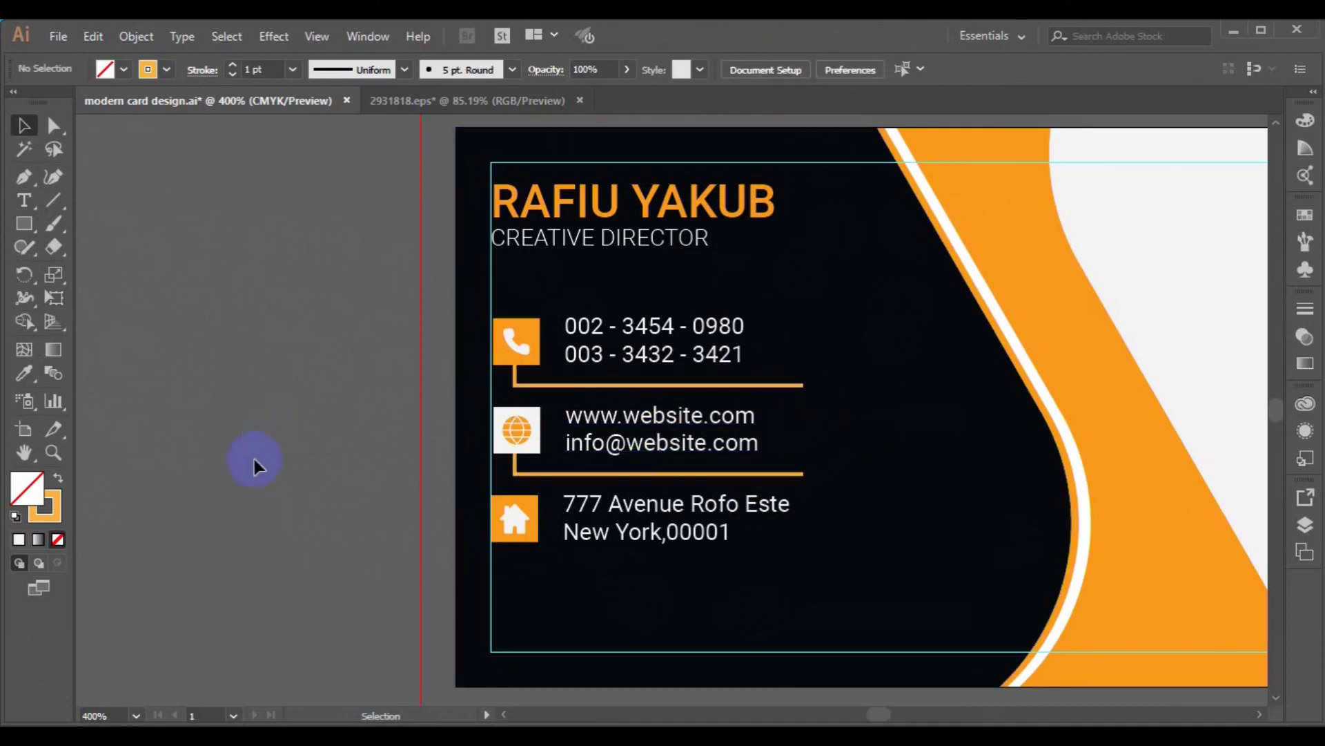
# - Reflect the lower divider across the vertical axis
pyautogui.click(527, 472)
pyautogui.rightClick(529, 472)
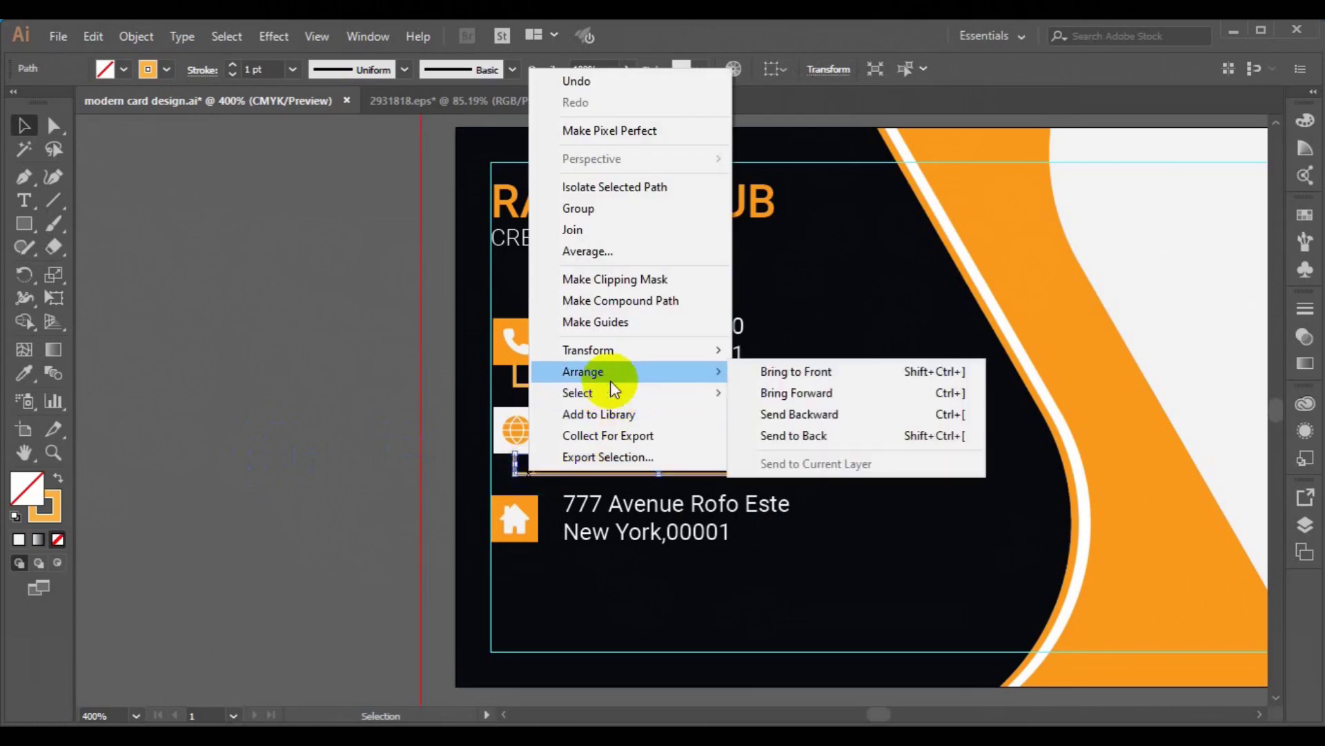
pyautogui.moveTo(617, 354)
pyautogui.click(780, 422)
pyautogui.click(829, 553)
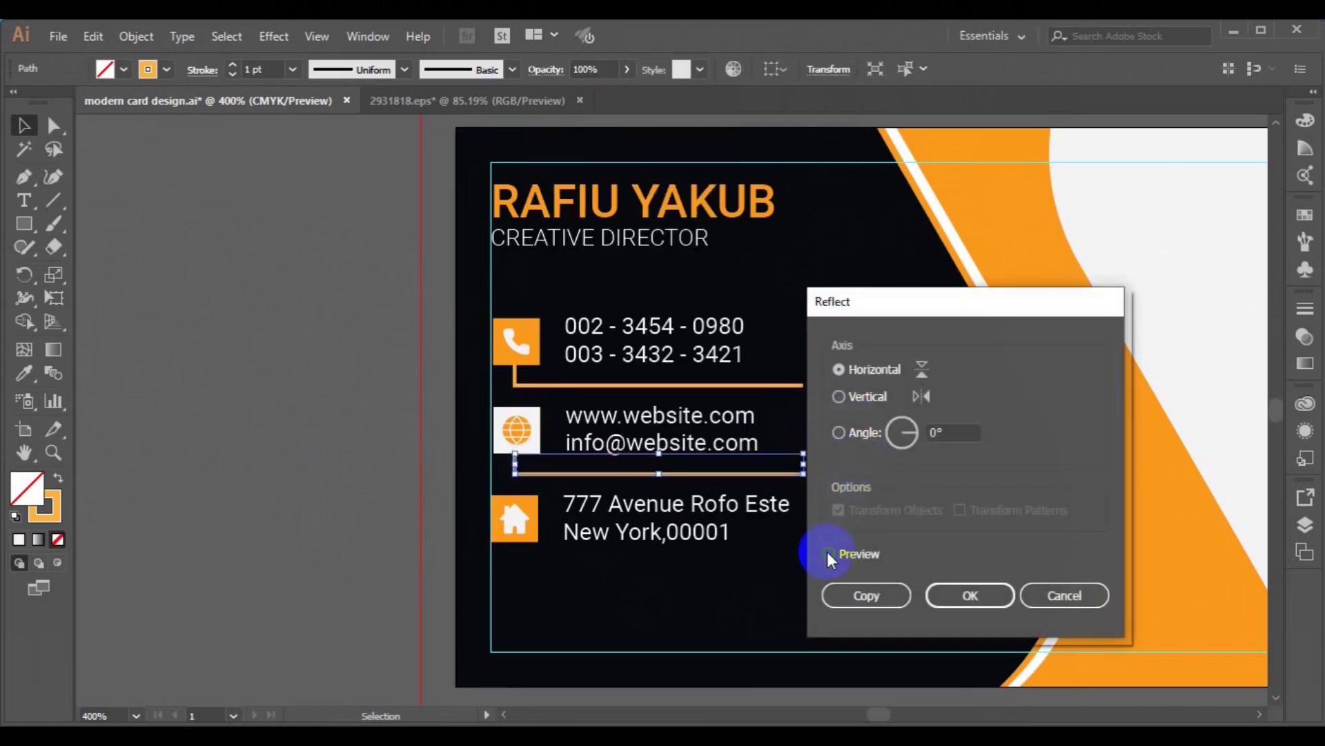
pyautogui.click(839, 406)
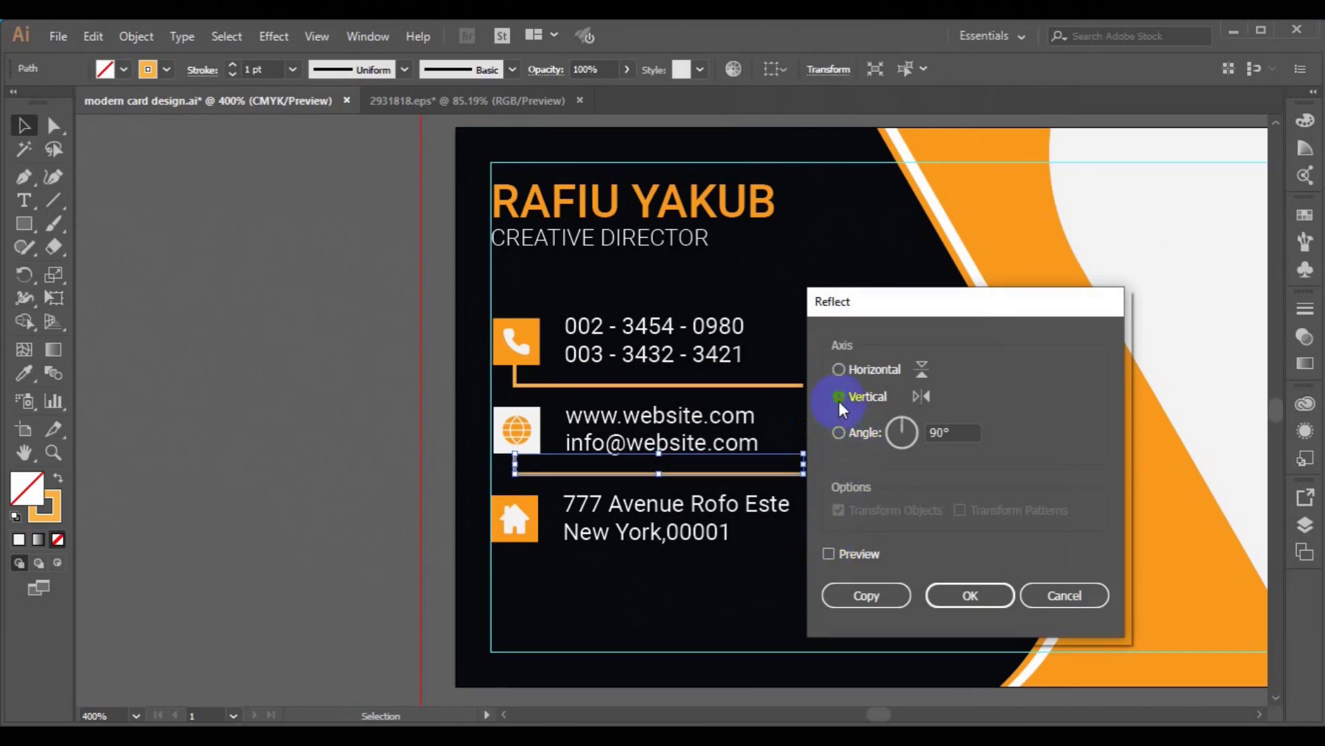
pyautogui.click(970, 596)
pyautogui.click(385, 519)
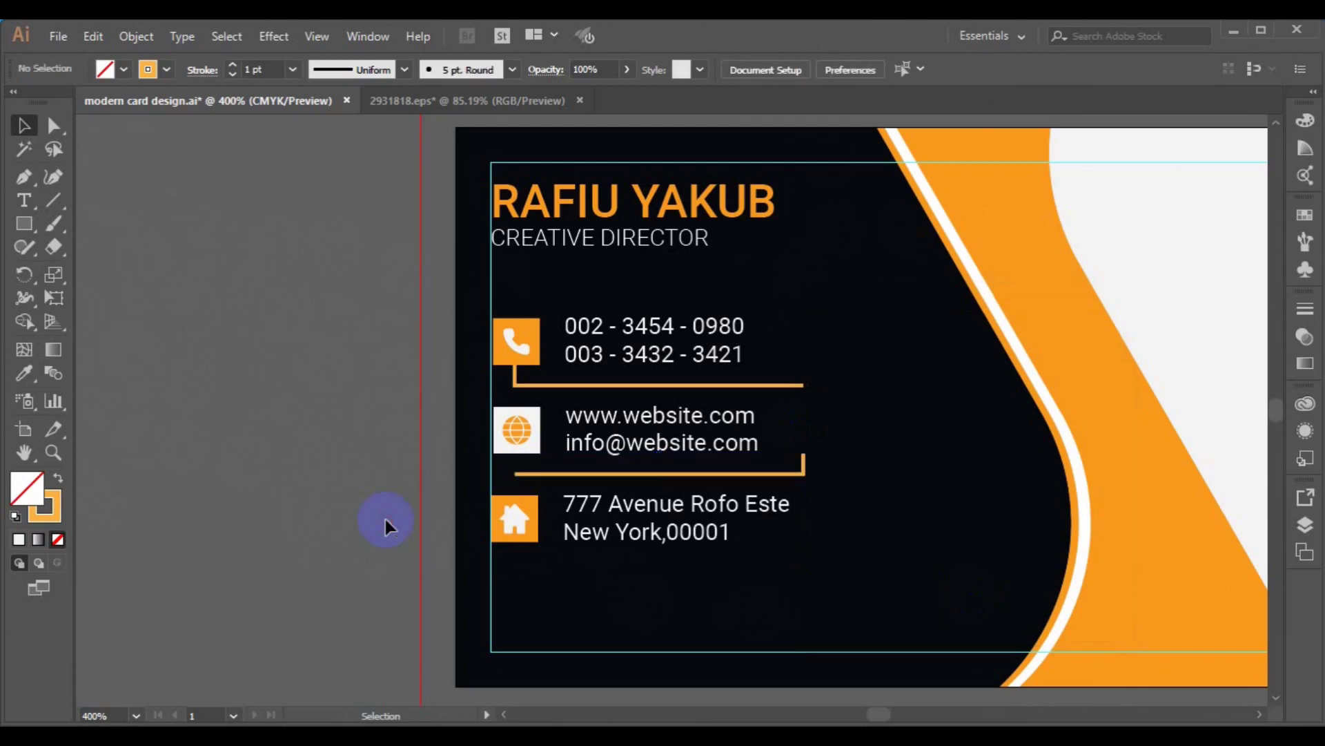
# - Preview other Reflect axes and angles on the lower divider, then cancel
pyautogui.click(658, 475)
pyautogui.rightClick(656, 474)
pyautogui.moveTo(747, 362)
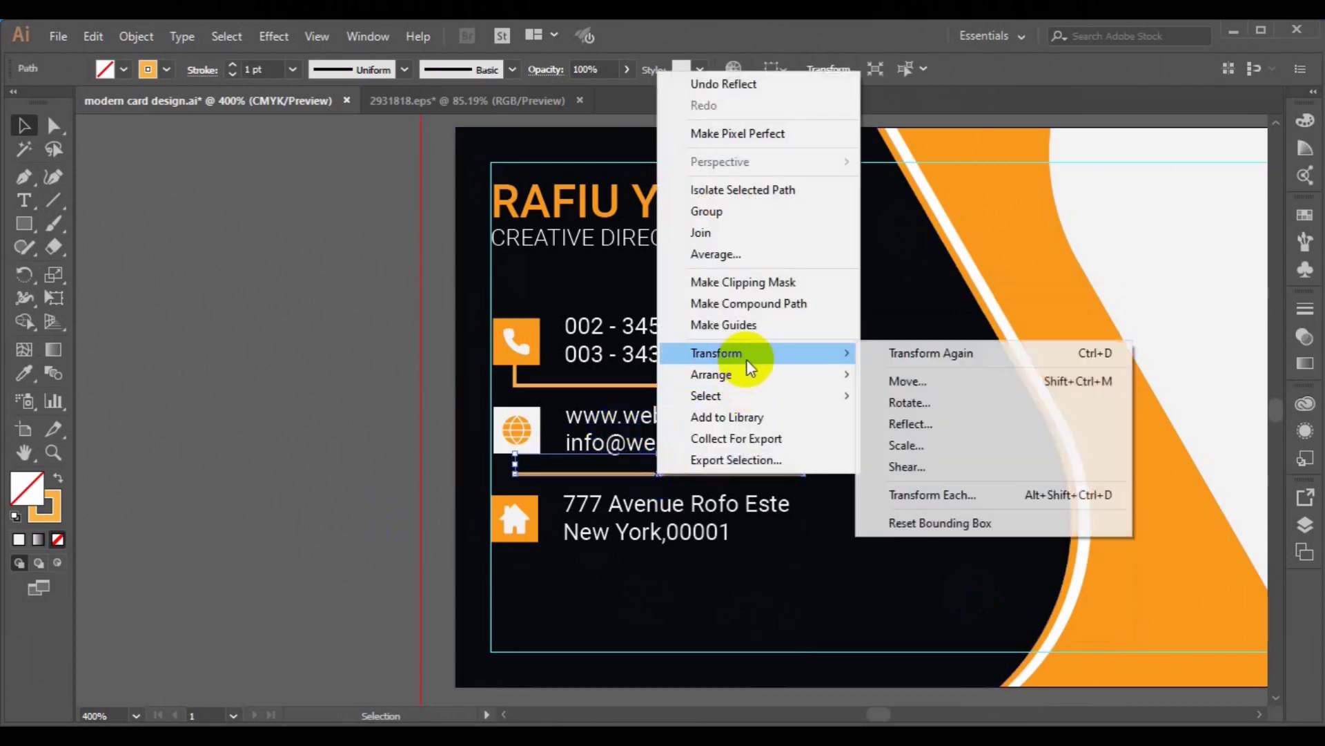
pyautogui.click(911, 424)
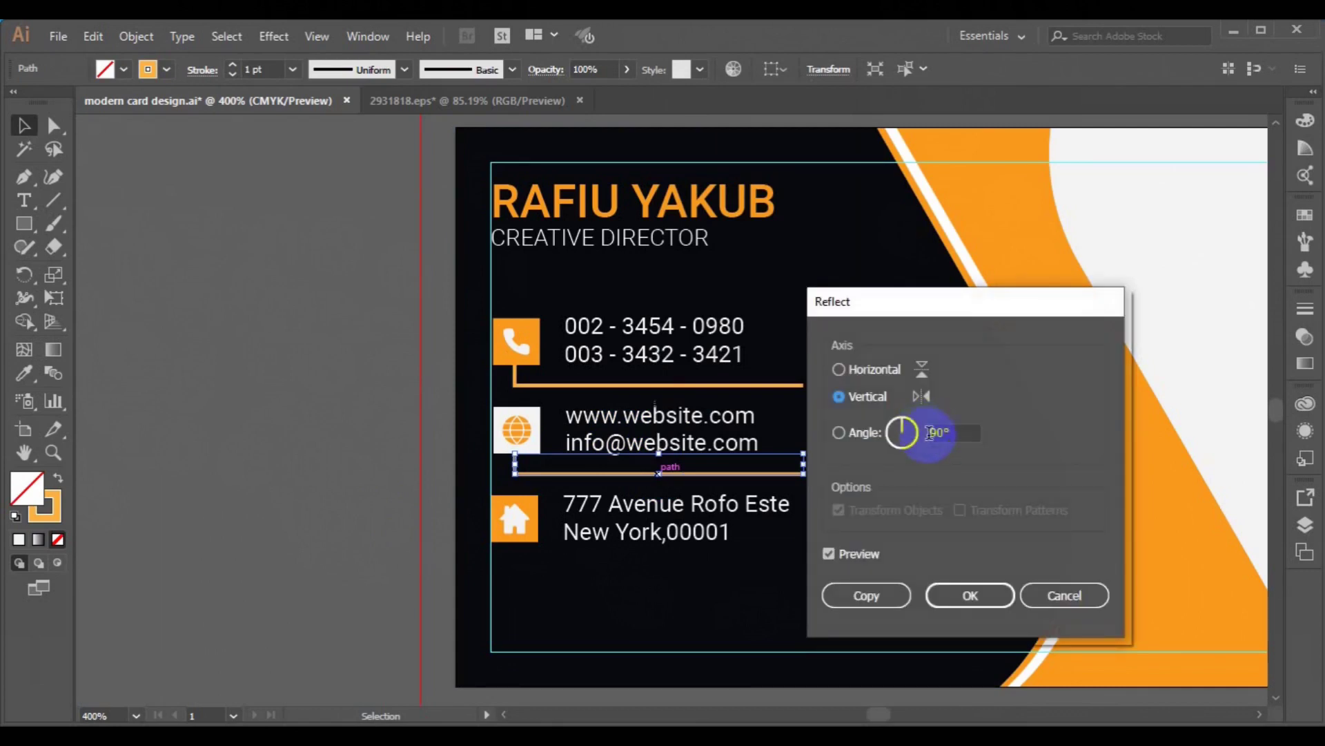
pyautogui.moveTo(928, 432); pyautogui.dragTo(961, 435)
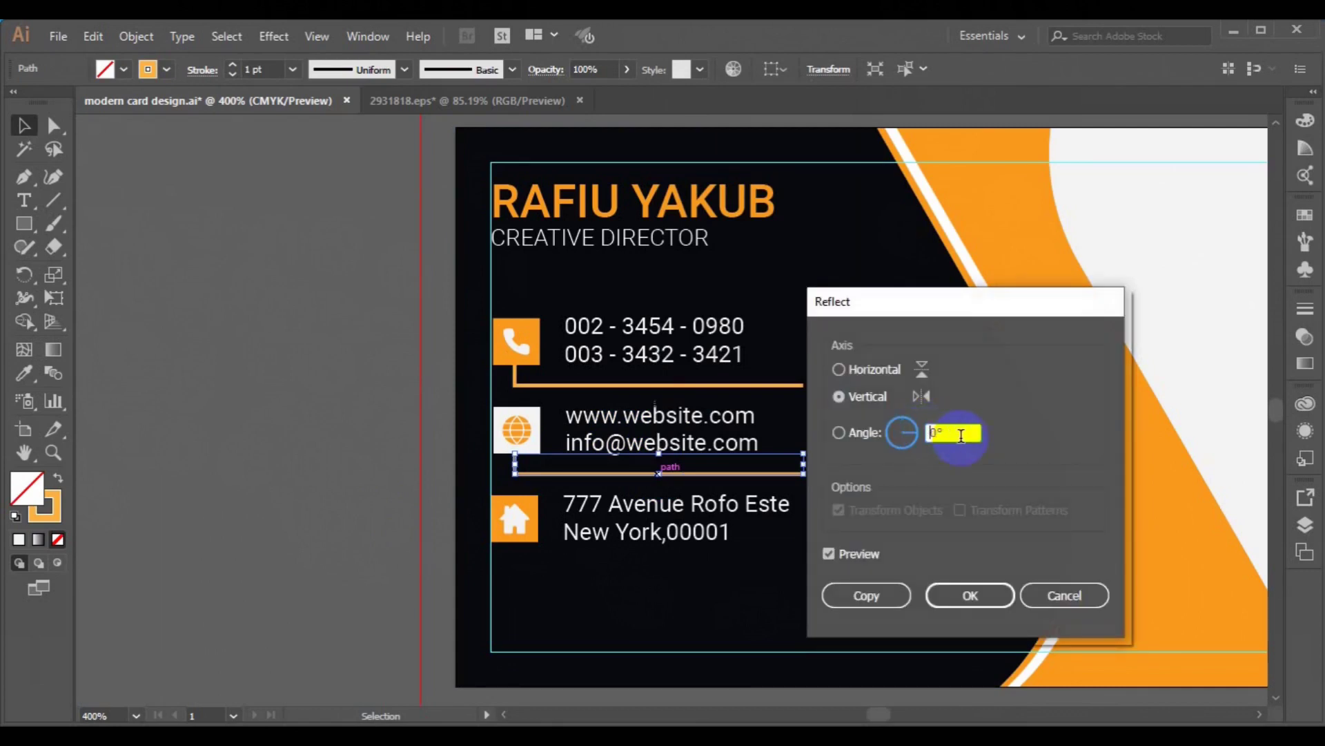
pyautogui.click(829, 553)
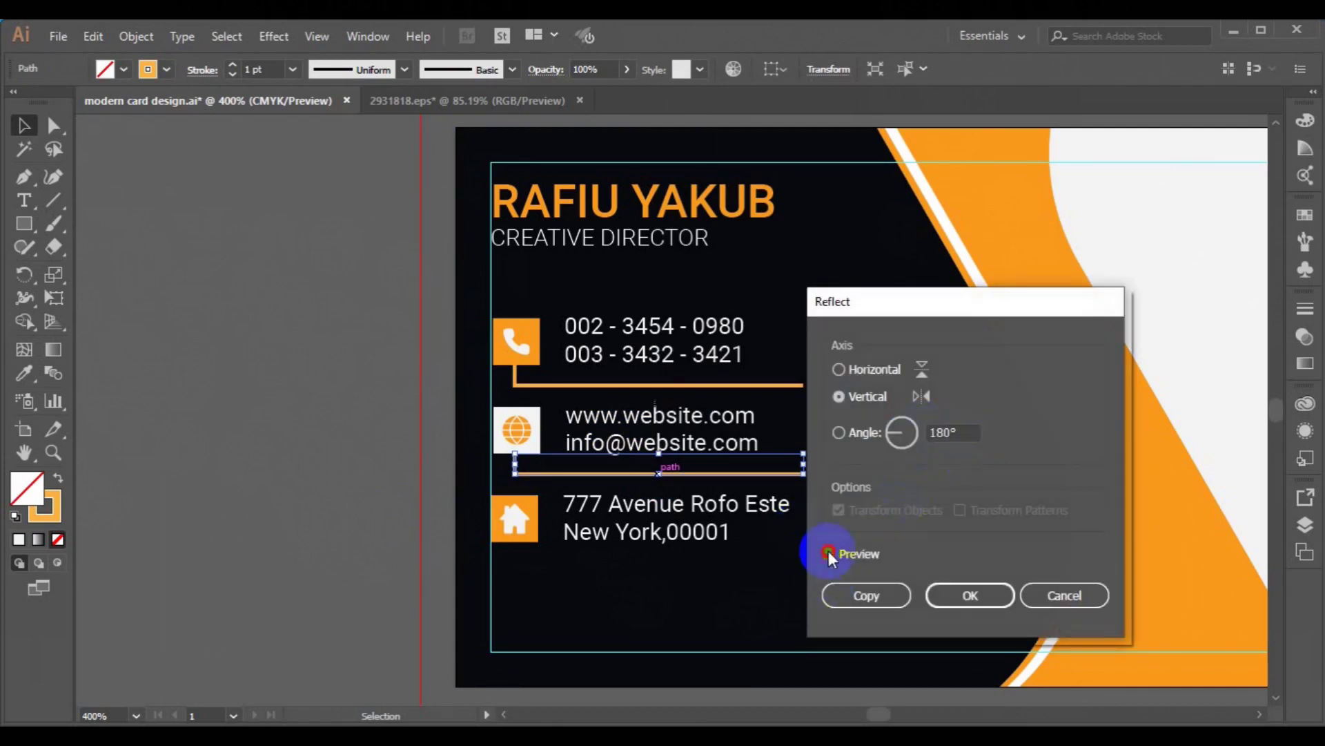
pyautogui.click(838, 371)
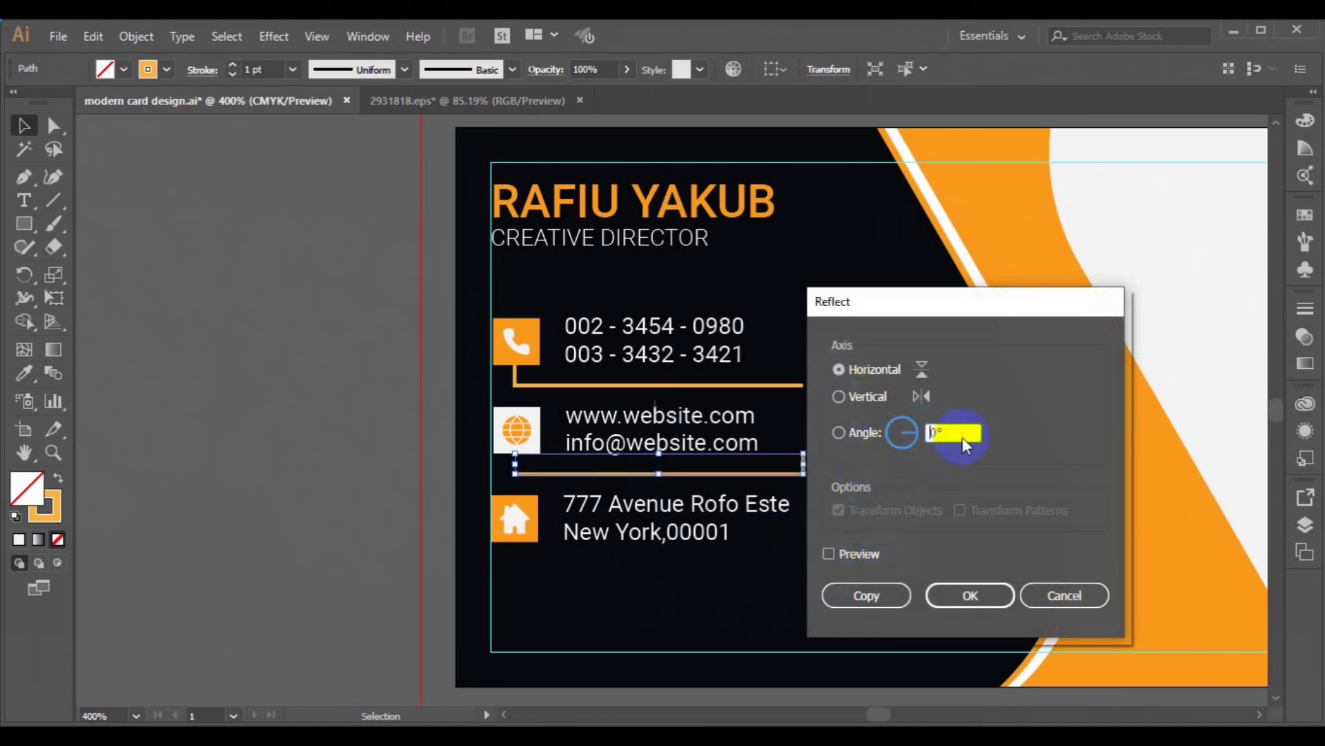
pyautogui.write('18')
pyautogui.click(828, 553)
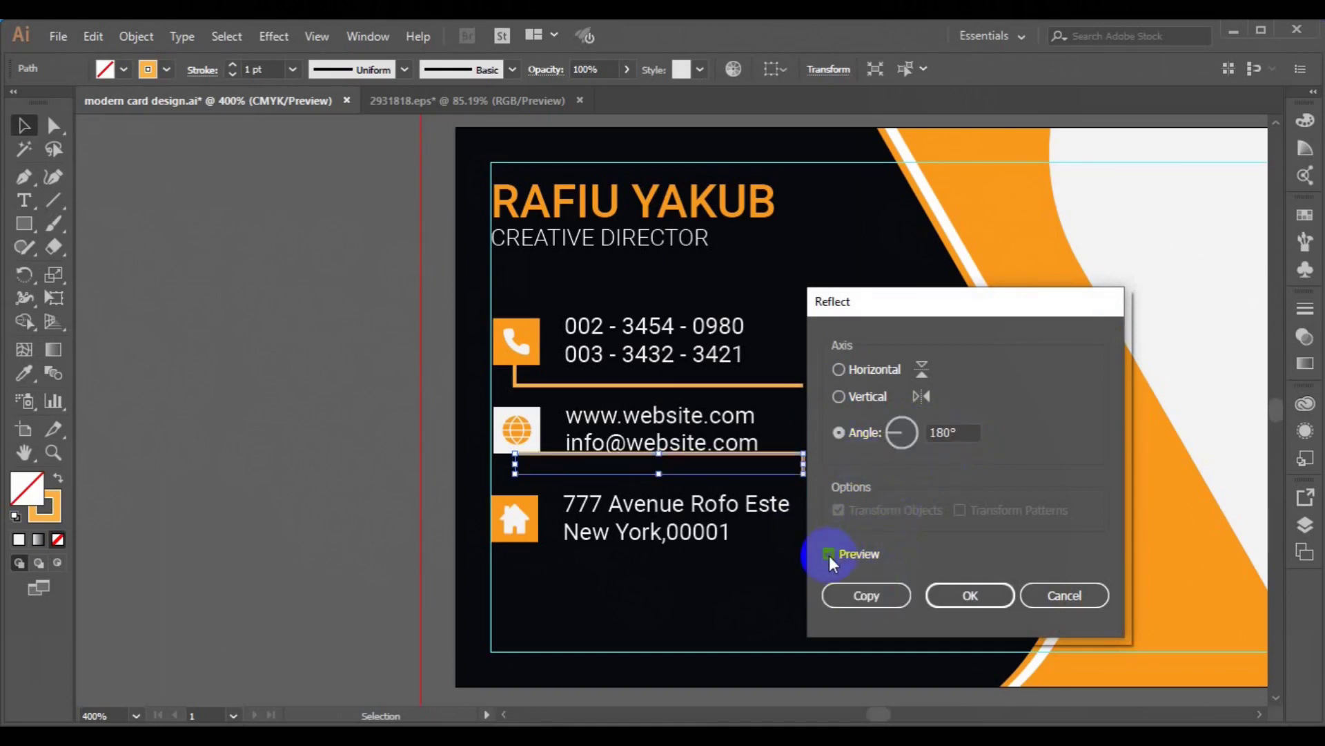
pyautogui.click(839, 397)
pyautogui.click(838, 369)
pyautogui.click(1043, 598)
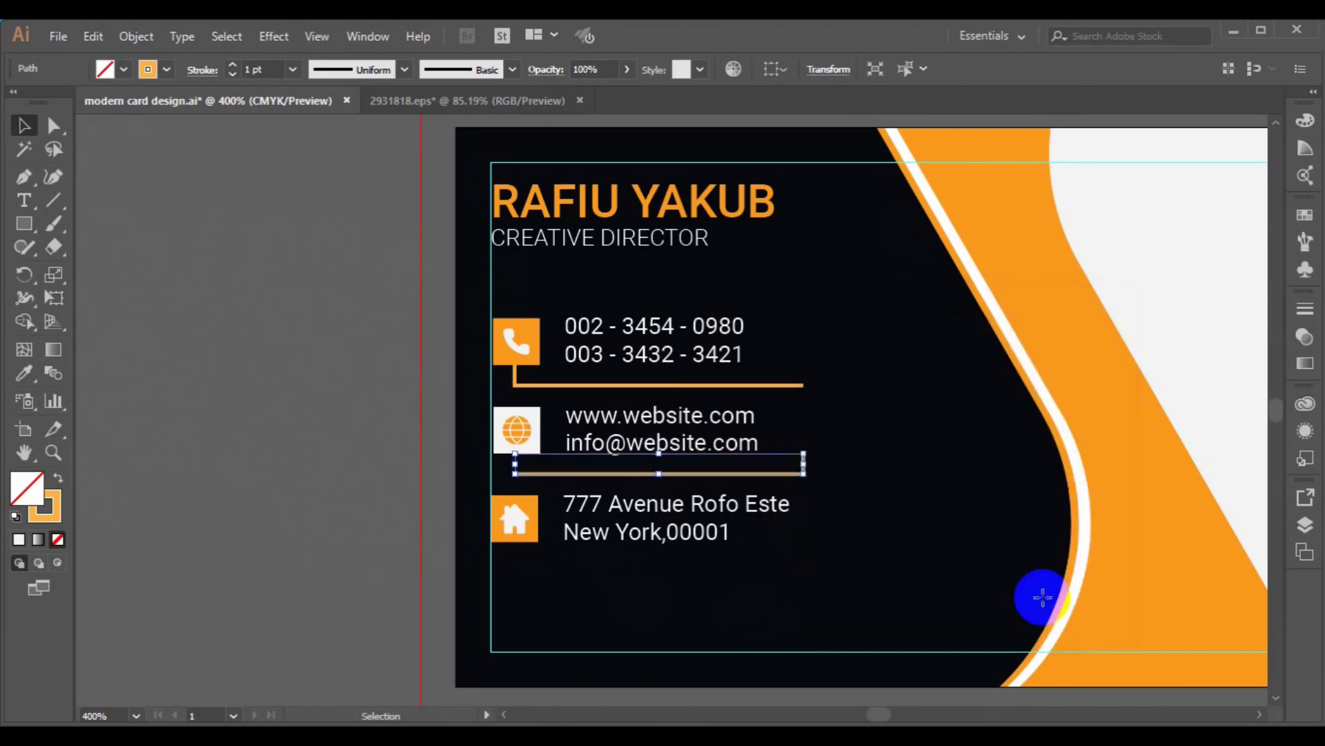
pyautogui.click(341, 475)
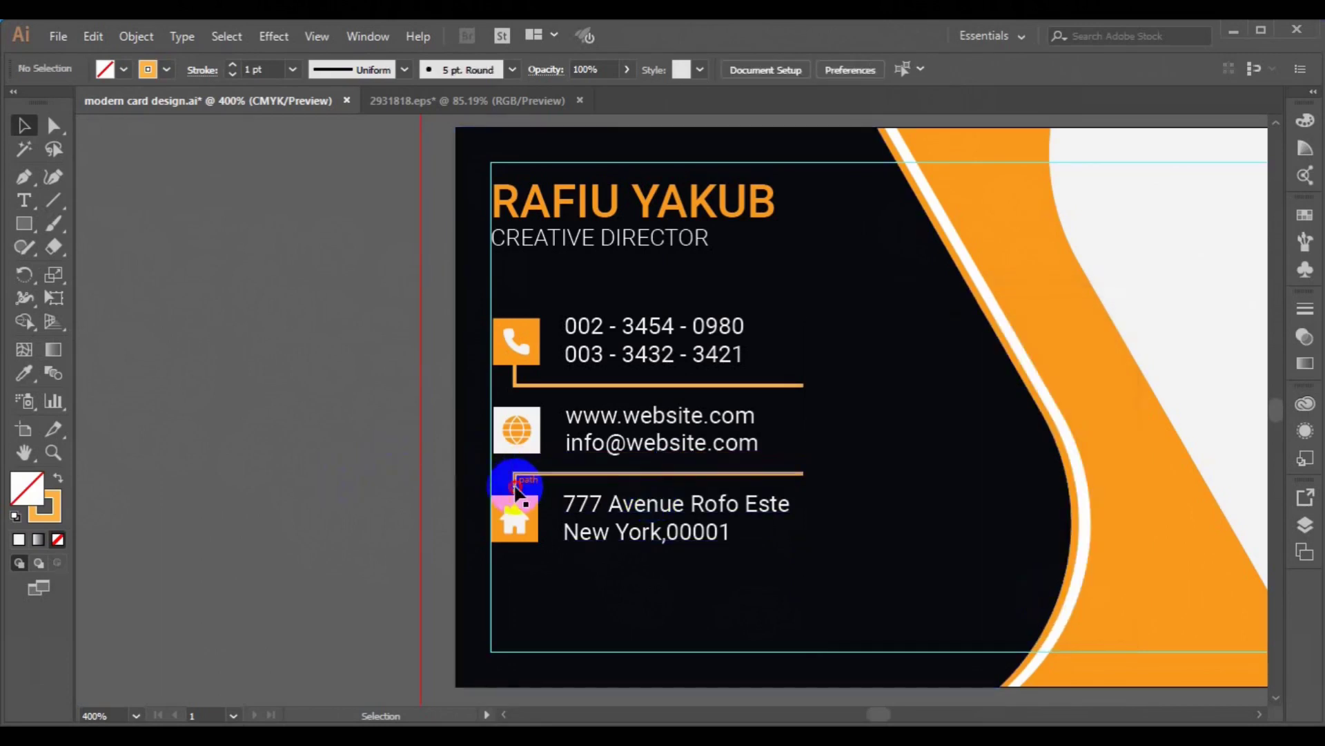
# - Shorten both orange divider lines from their right ends
pyautogui.click(515, 487)
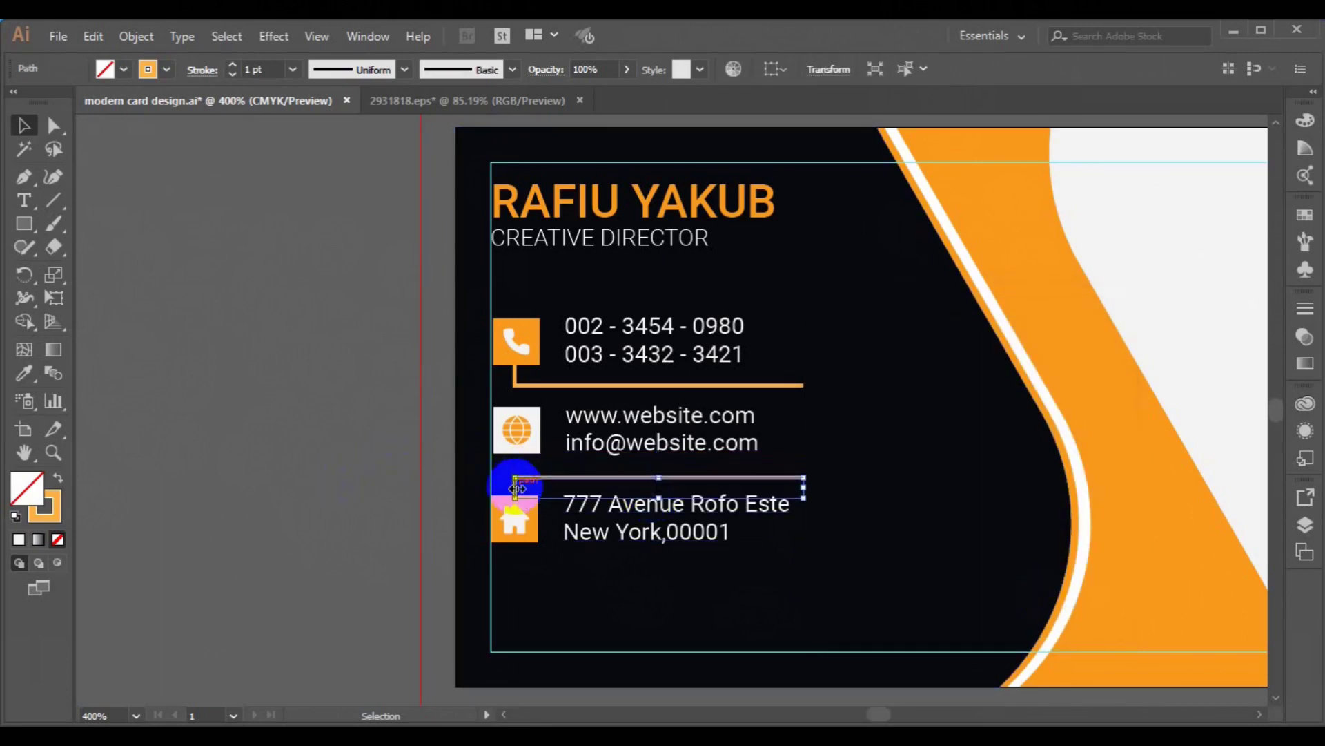
pyautogui.keyDown('shift'); pyautogui.click(519, 381); pyautogui.keyUp('shift')
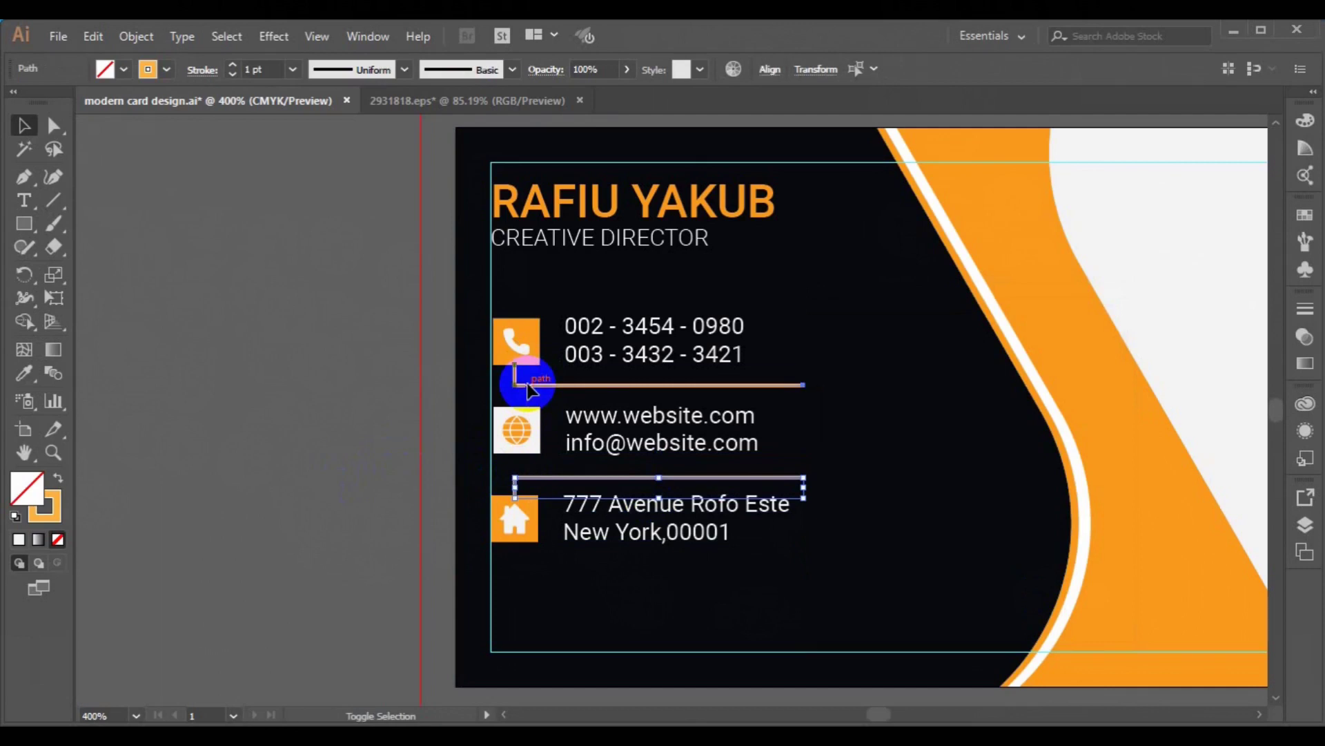
pyautogui.click(769, 70)
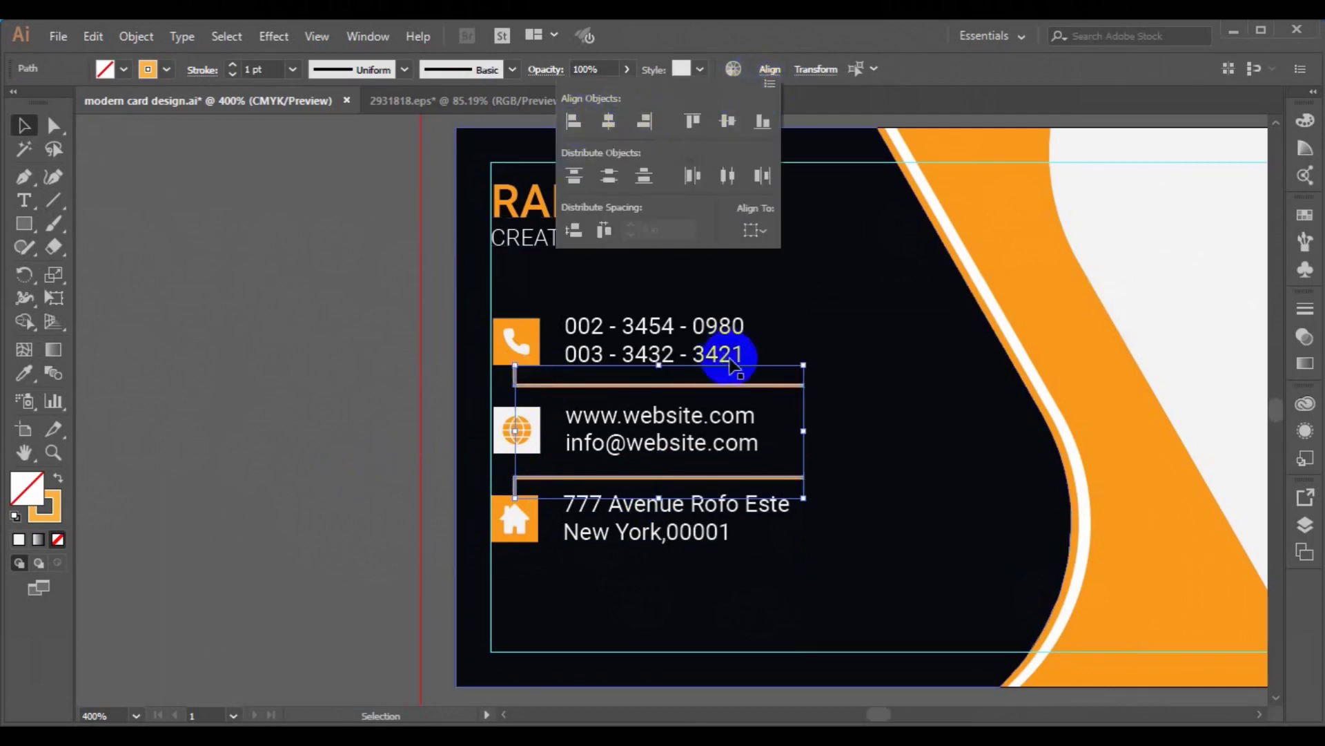
pyautogui.click(804, 428)
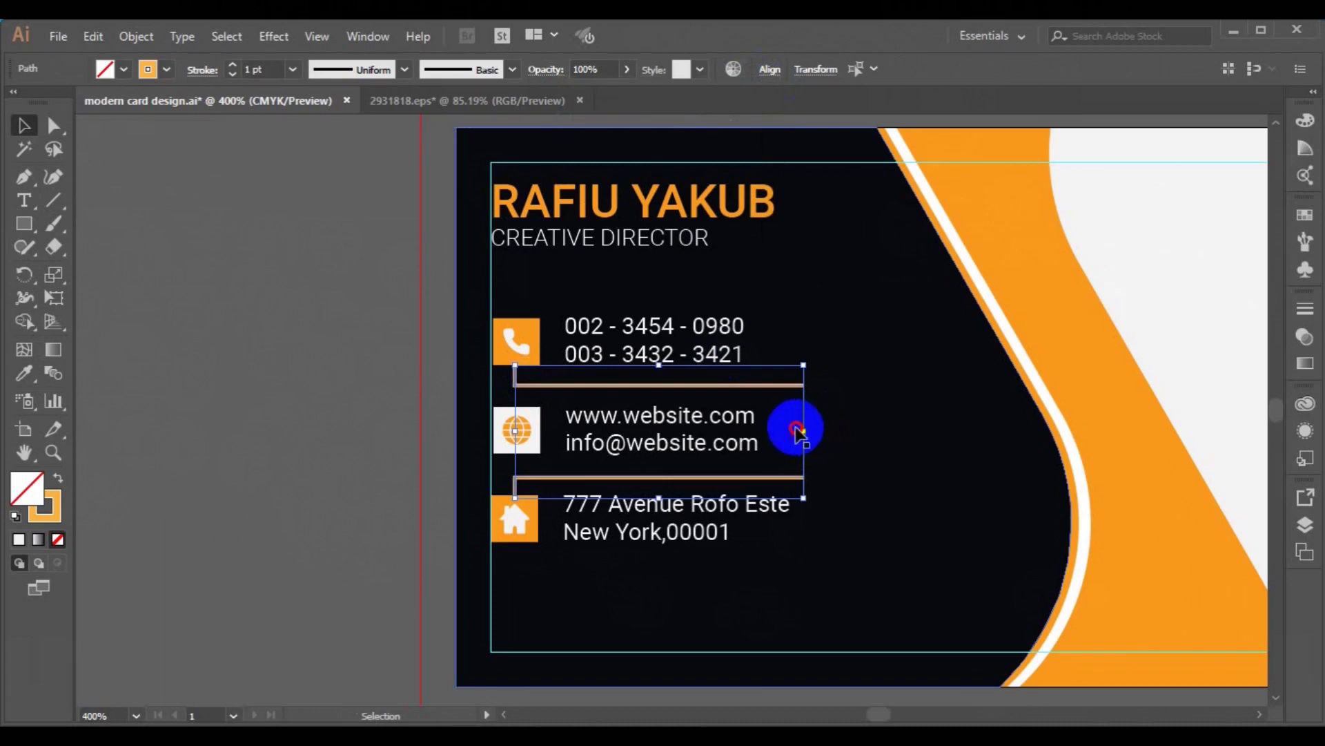
pyautogui.moveTo(802, 434); pyautogui.dragTo(791, 436)
pyautogui.press('a')
pyautogui.press('v')
pyautogui.click(218, 426)
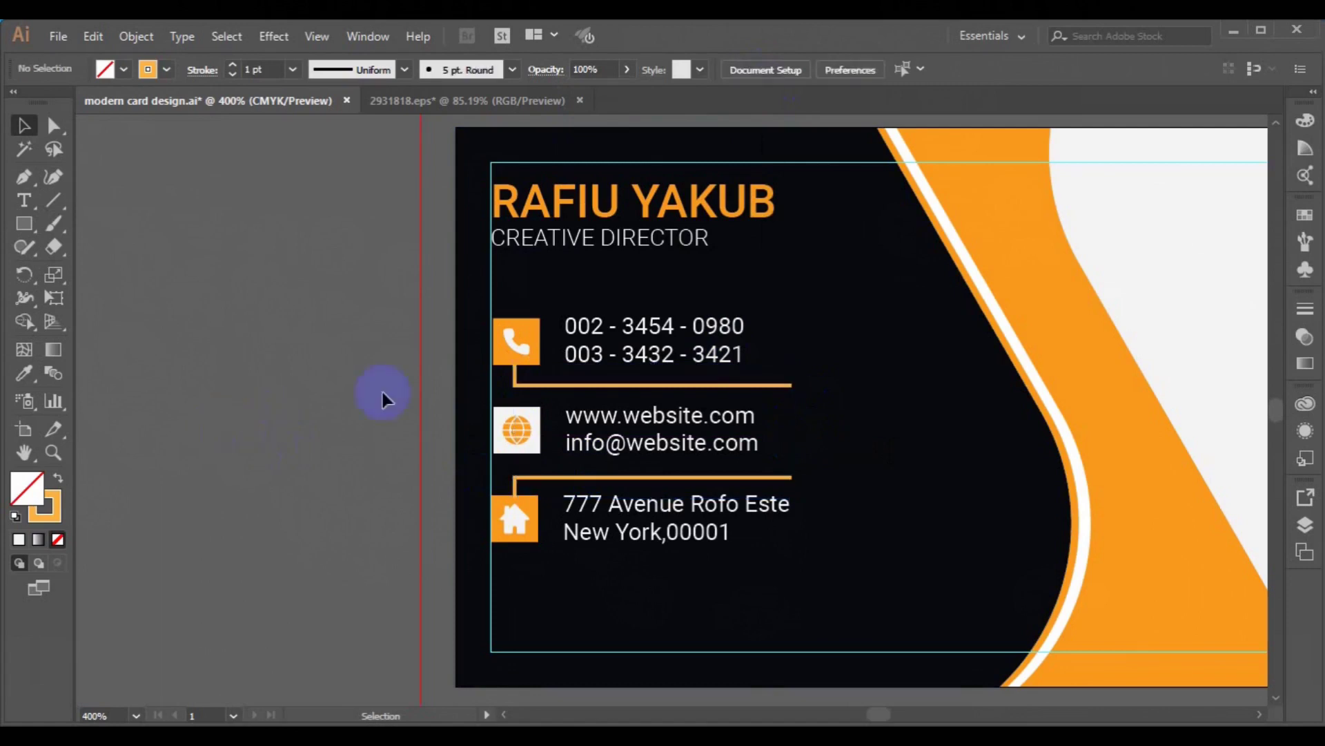
# - Group the phone, website/email and address icons and texts, then centre the group horizontally and vertically
pyautogui.click(519, 359)
pyautogui.keyDown('shift'); pyautogui.click(592, 355); pyautogui.keyUp('shift')
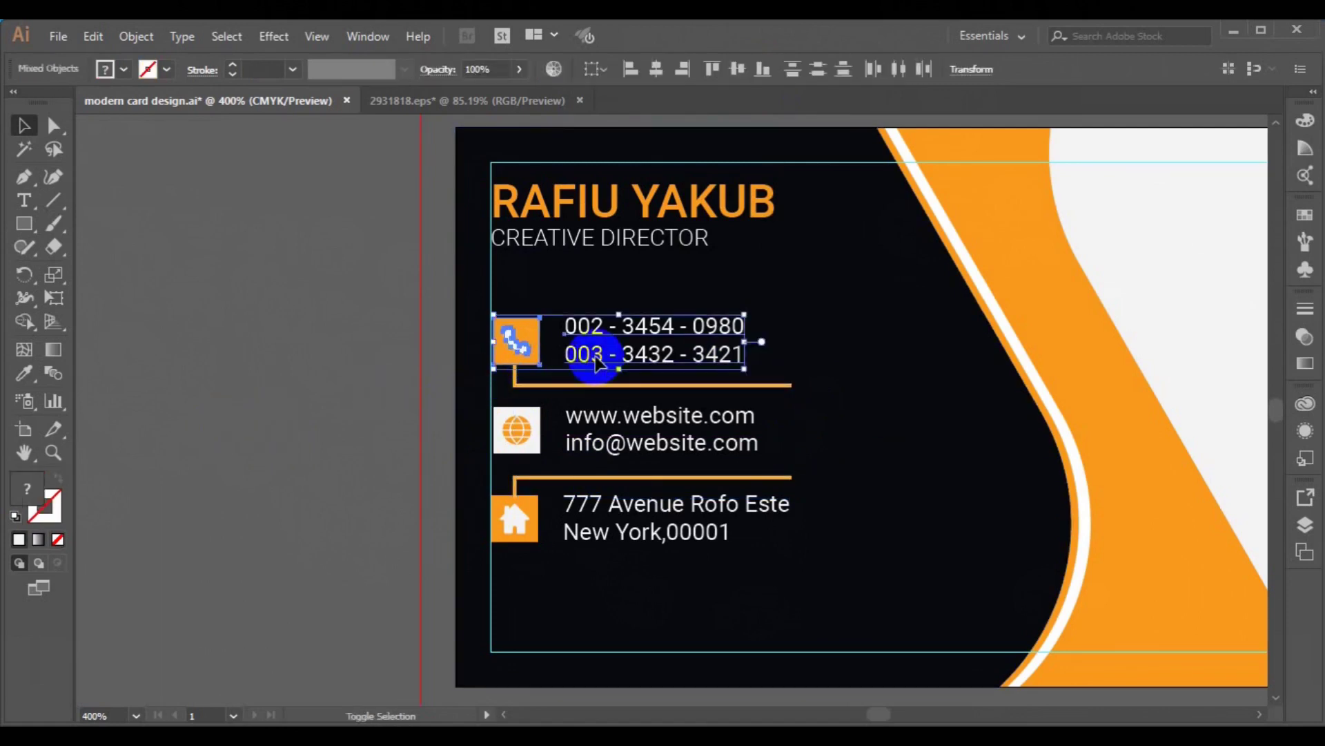
pyautogui.keyDown('shift'); pyautogui.click(504, 449); pyautogui.keyUp('shift')
pyautogui.keyDown('shift'); pyautogui.click(648, 422); pyautogui.keyUp('shift')
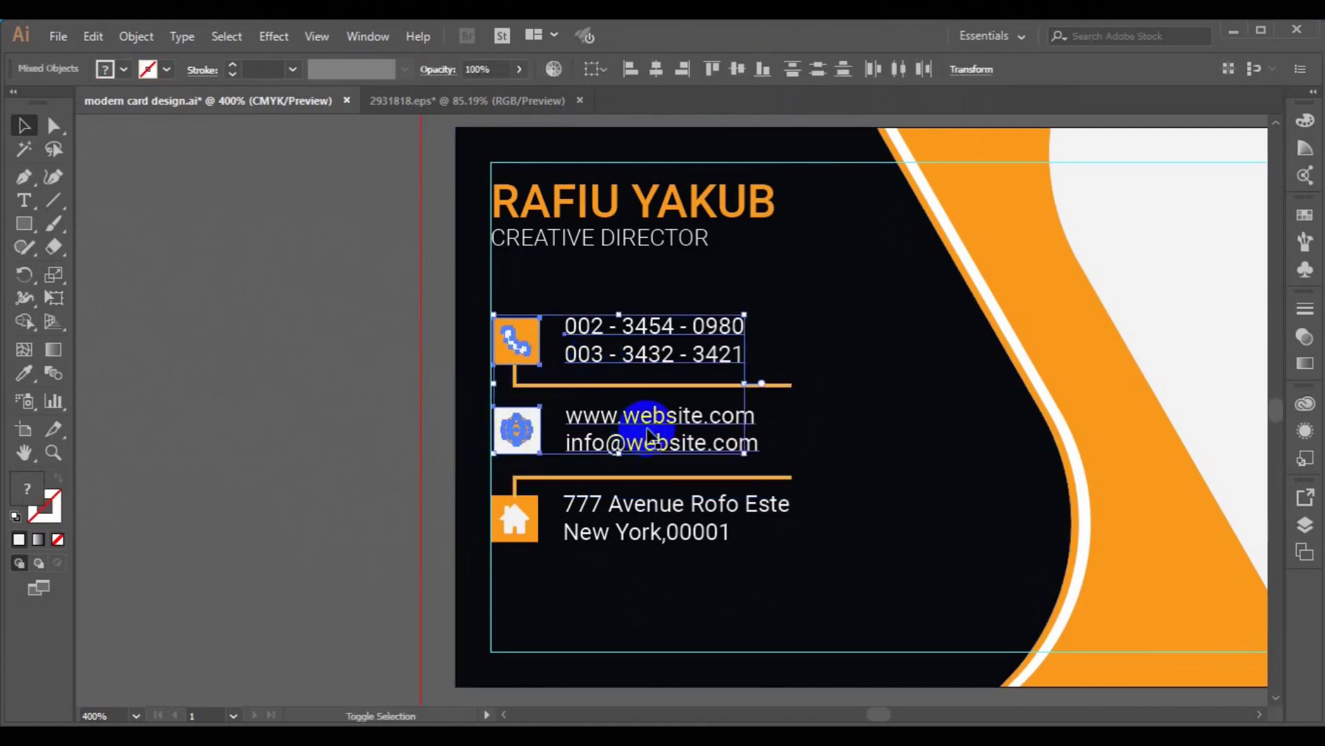
pyautogui.keyDown('shift'); pyautogui.click(645, 509); pyautogui.keyUp('shift')
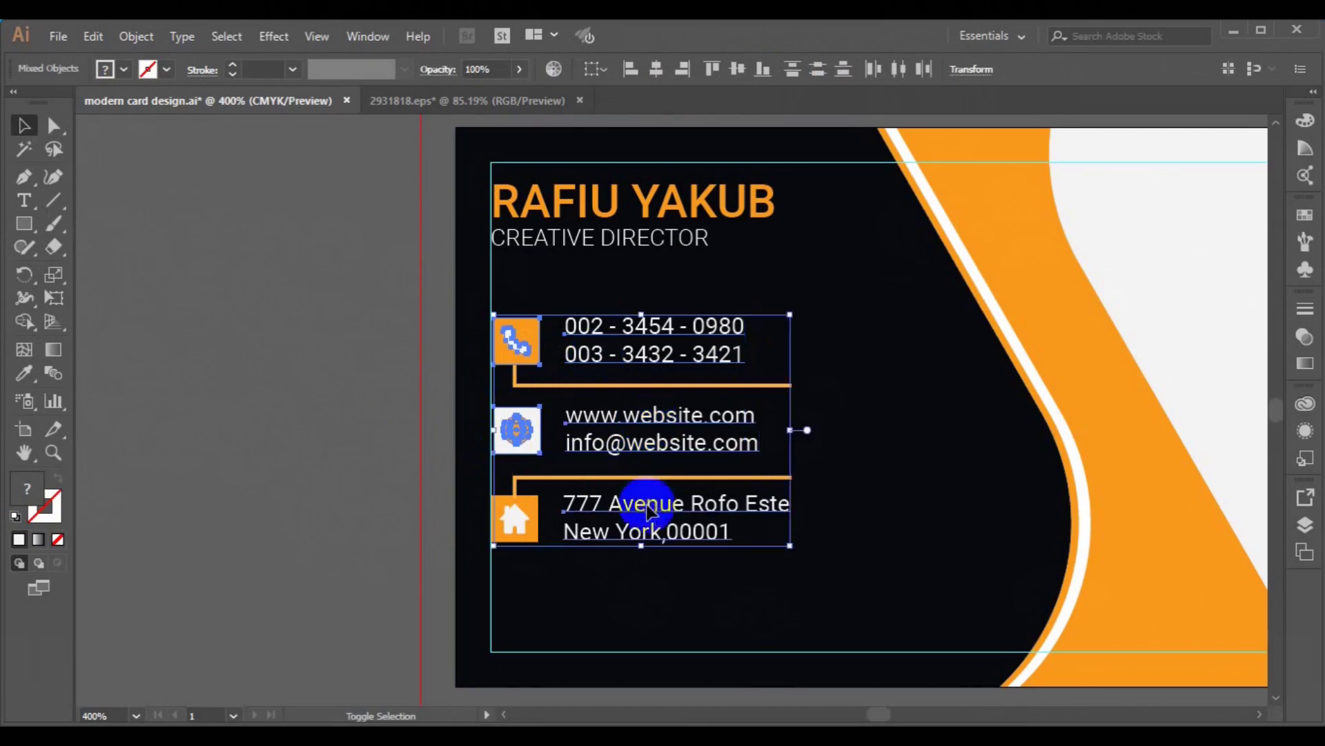
pyautogui.keyDown('shift'); pyautogui.click(511, 533); pyautogui.keyUp('shift')
pyautogui.hotkey('ctrl', 'g')
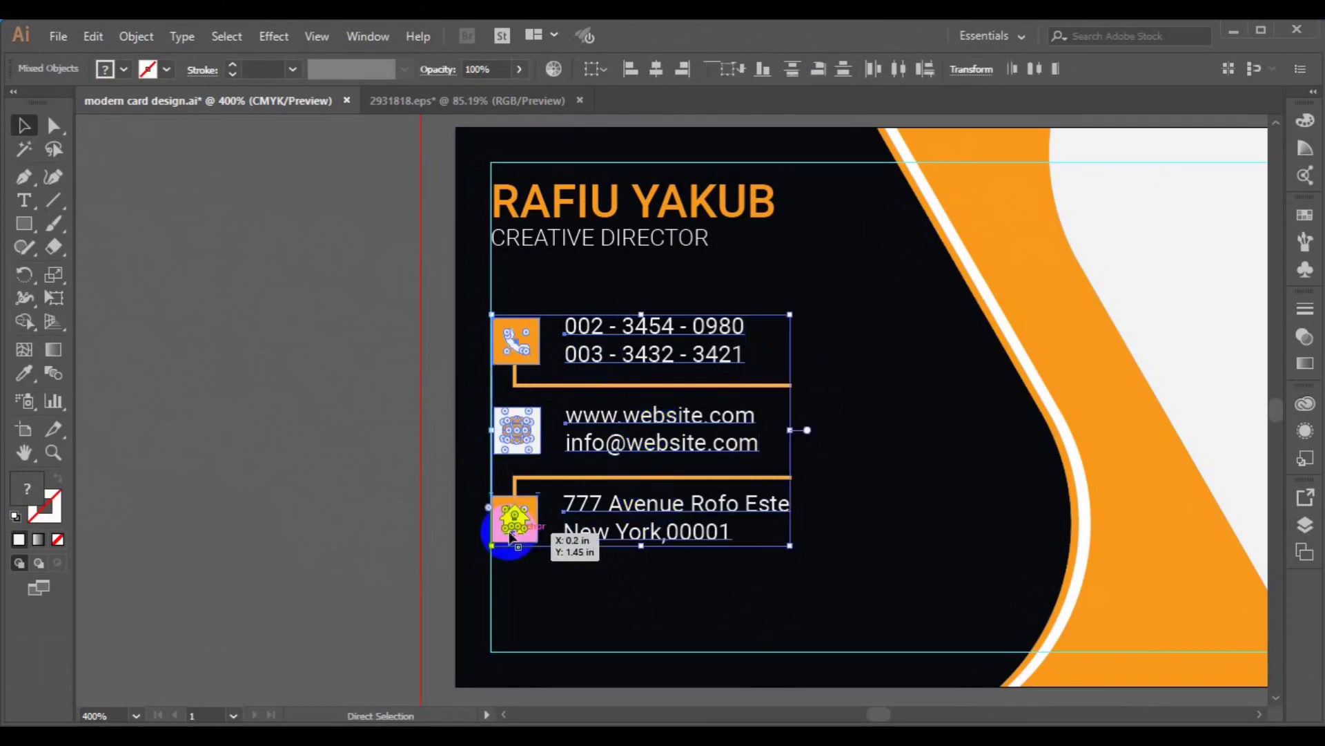
pyautogui.click(585, 476)
pyautogui.click(658, 69)
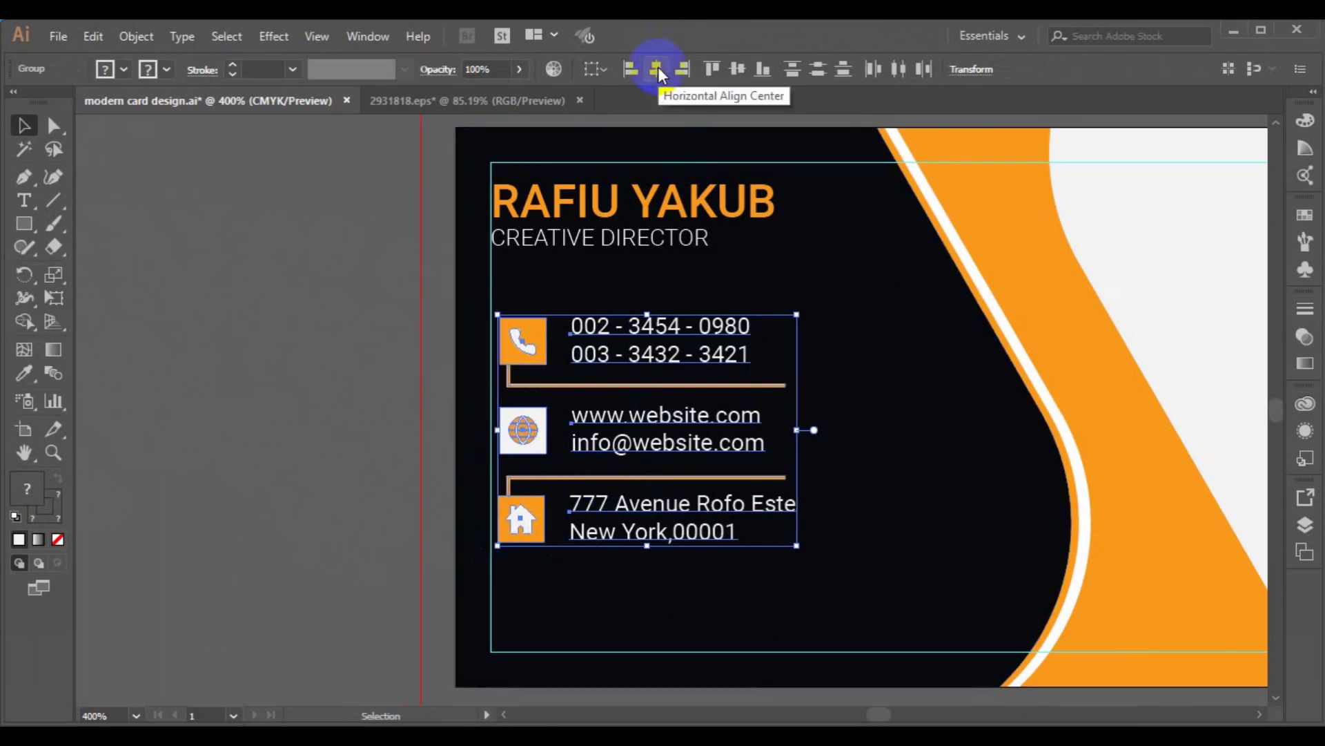
pyautogui.click(658, 68)
pyautogui.click(740, 73)
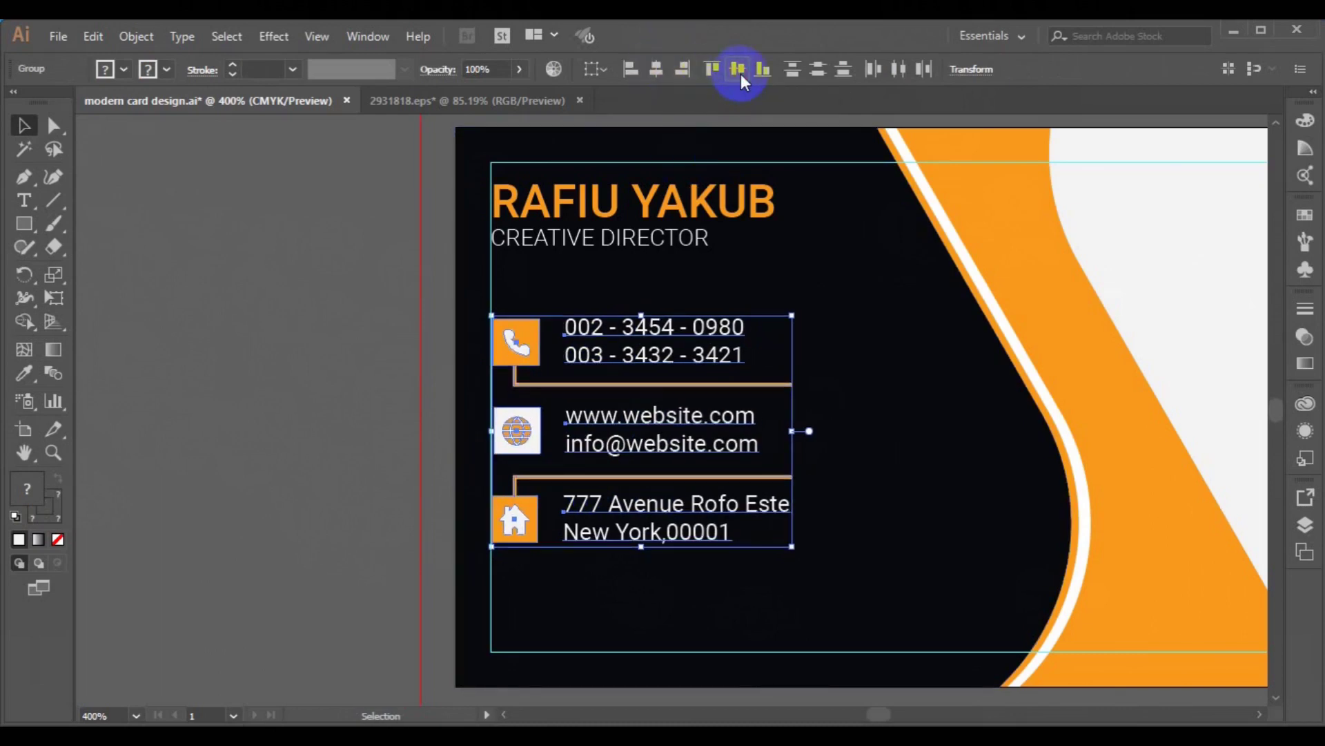
pyautogui.click(351, 288)
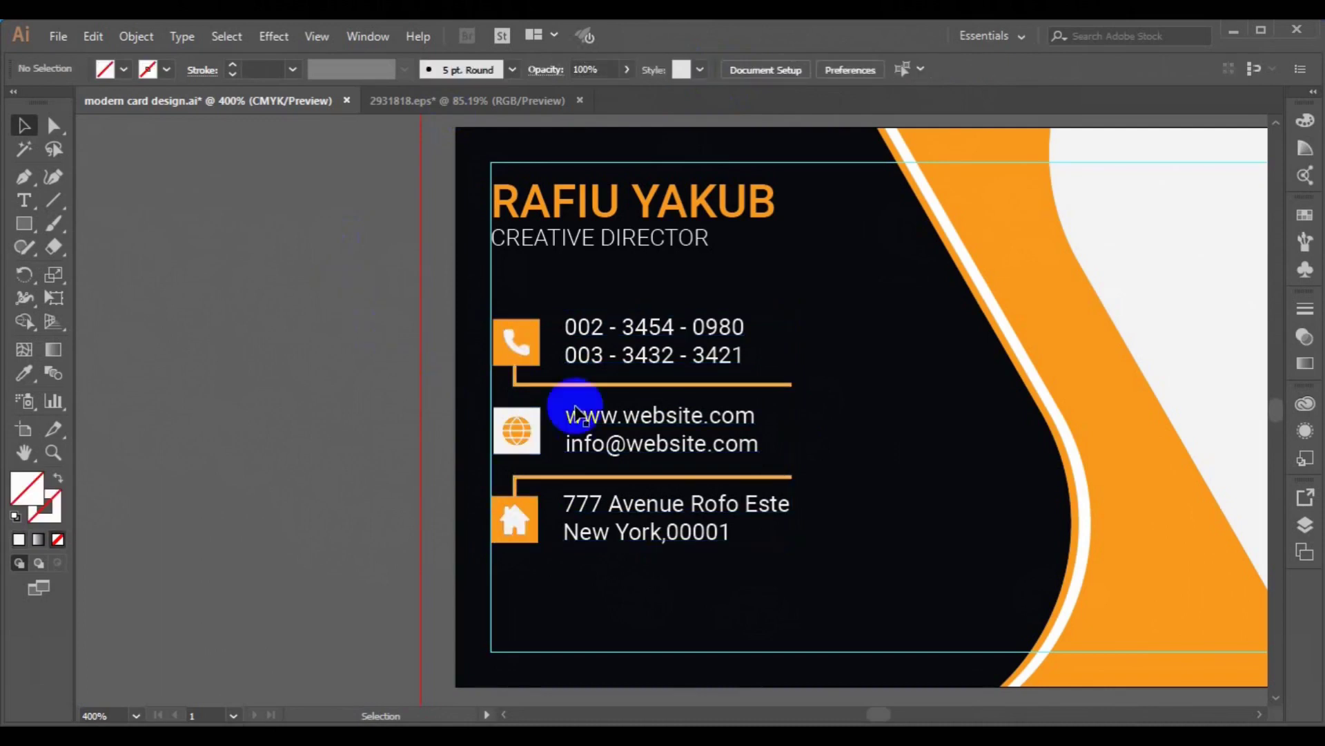
# - Set both divider lines' stroke weight to 0.75 pt
pyautogui.click(605, 385)
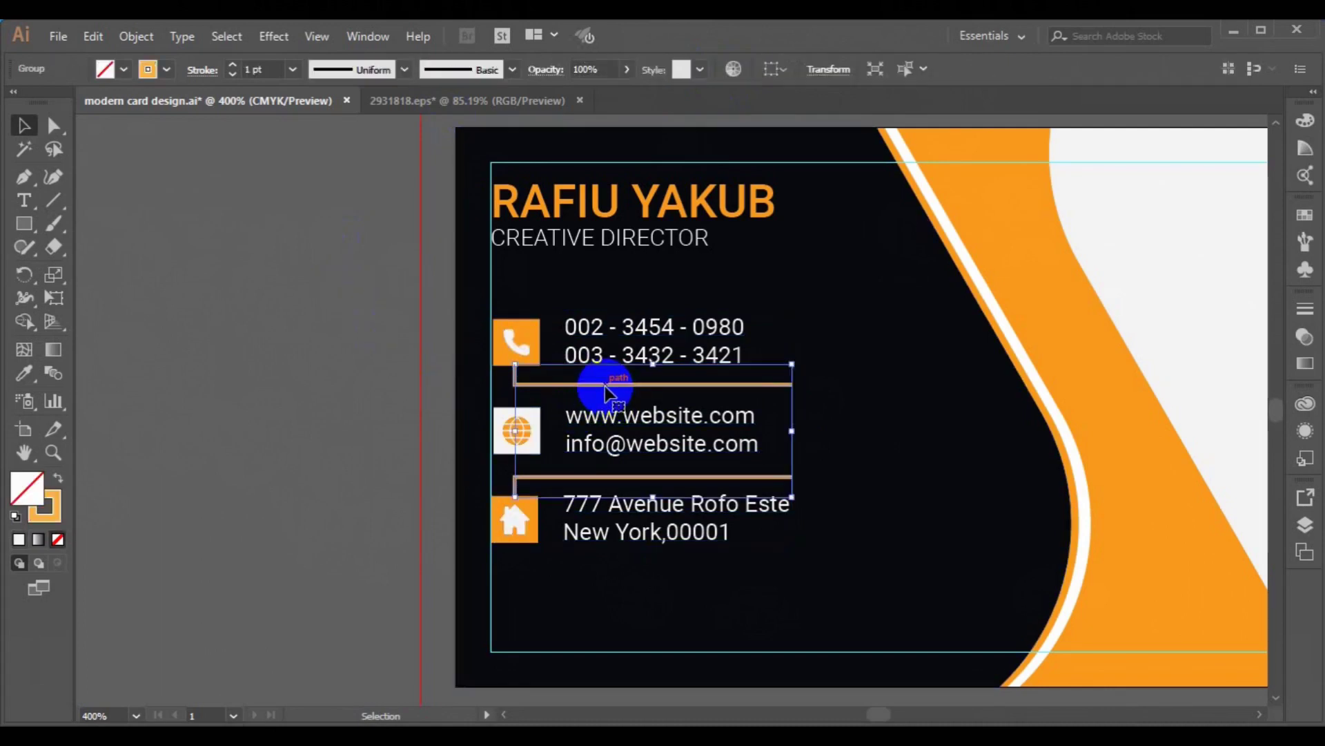
pyautogui.click(293, 69)
pyautogui.click(317, 135)
pyautogui.click(302, 278)
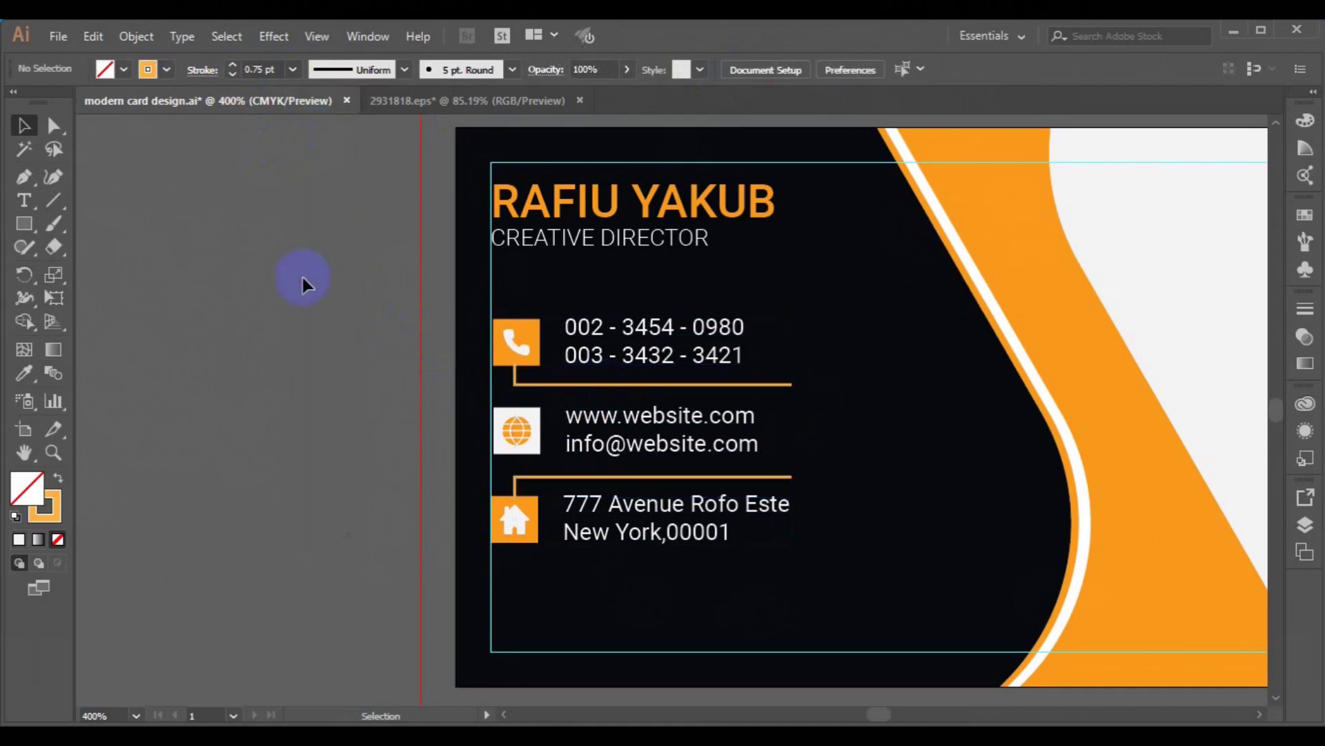
# - Thin both orange dividers to a 0.5 pt stroke and return to the business card document
pyautogui.hotkey('ctrl', '0')
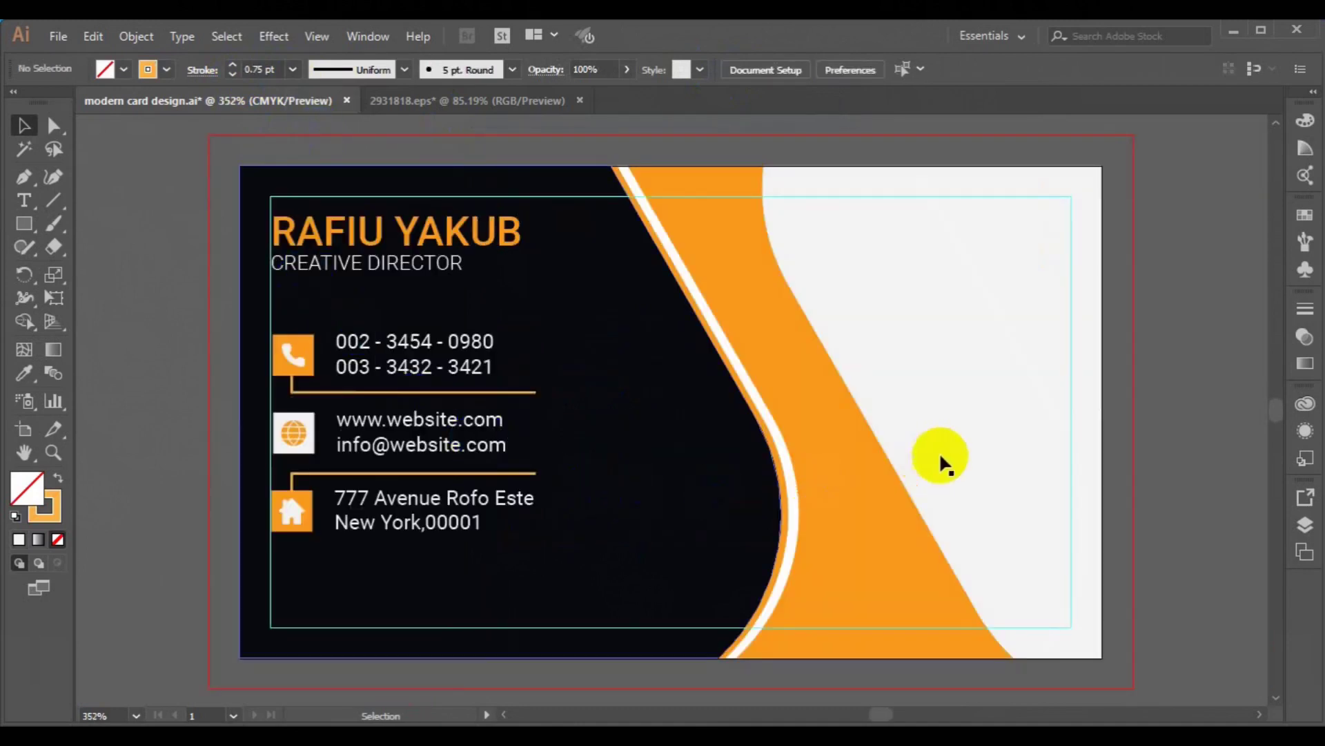
pyautogui.hotkey('ctrl', '-')
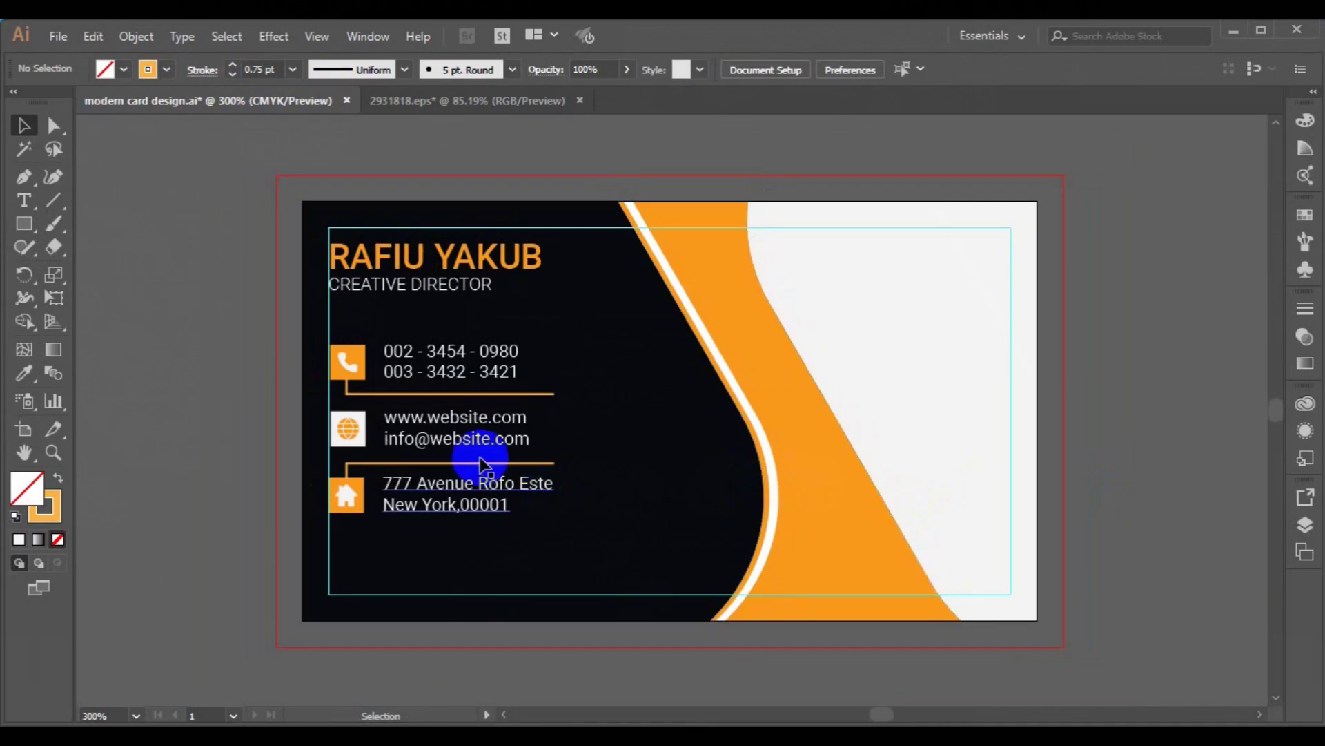
pyautogui.click(483, 463)
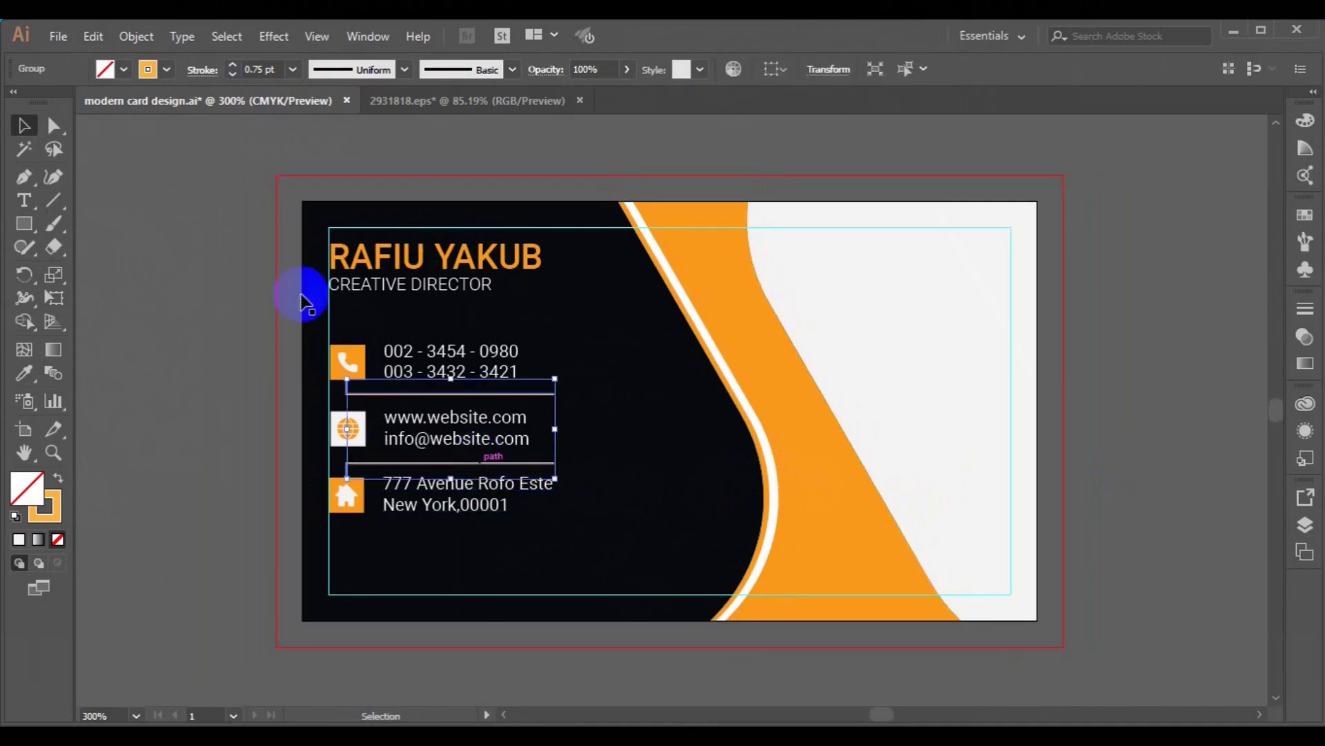
pyautogui.click(292, 69)
pyautogui.click(337, 115)
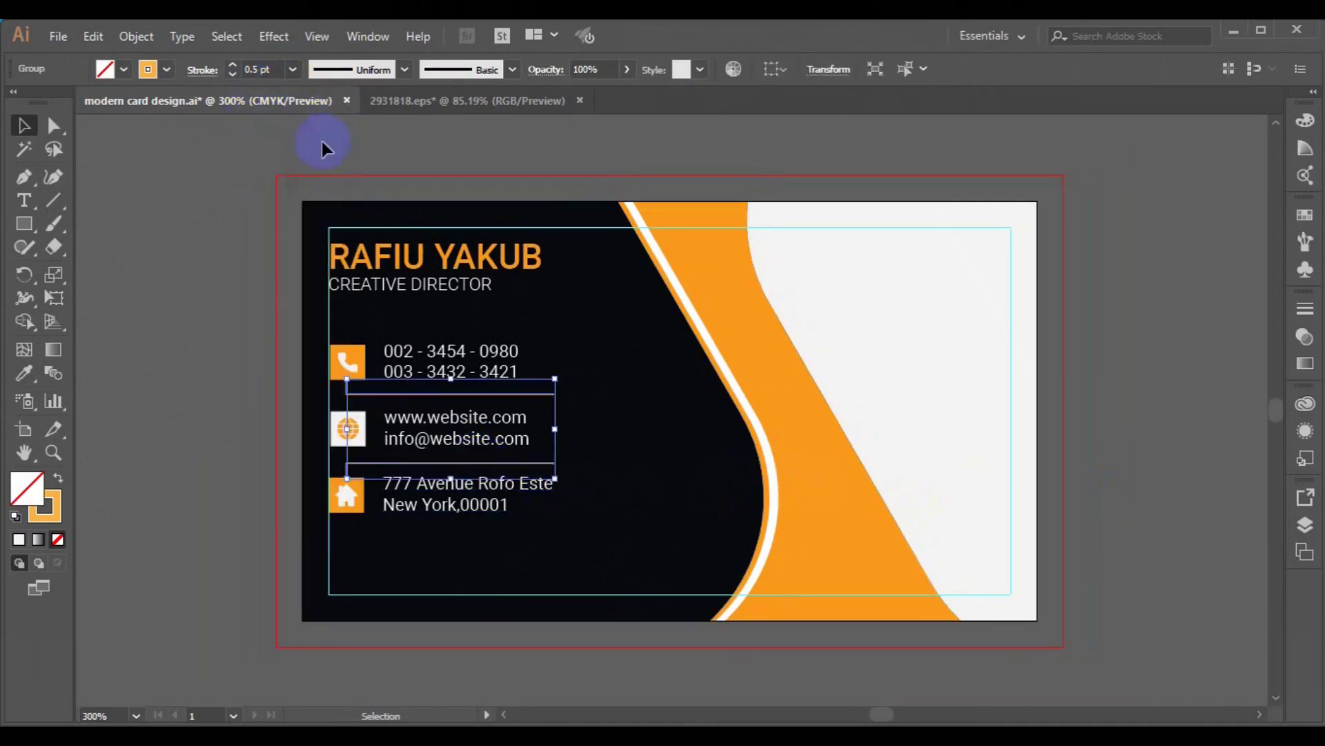
pyautogui.click(217, 333)
pyautogui.press('a')
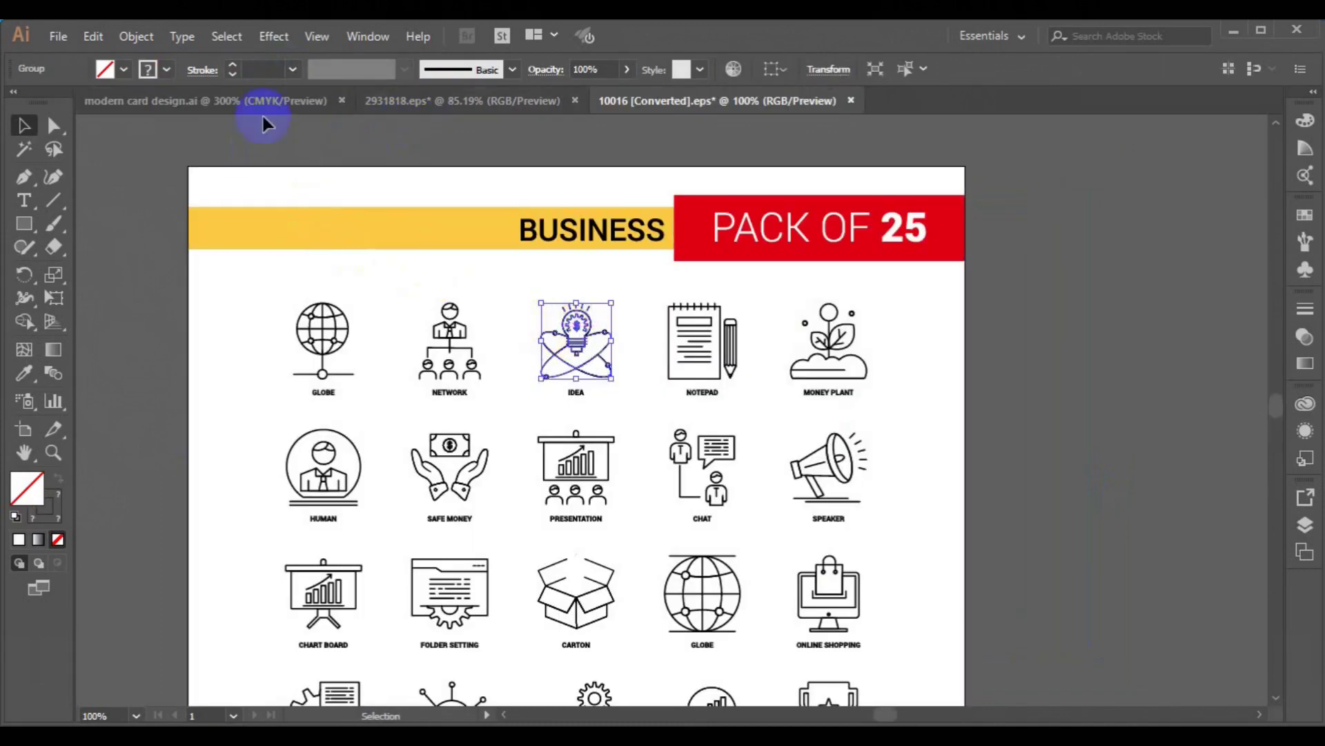
pyautogui.click(254, 112)
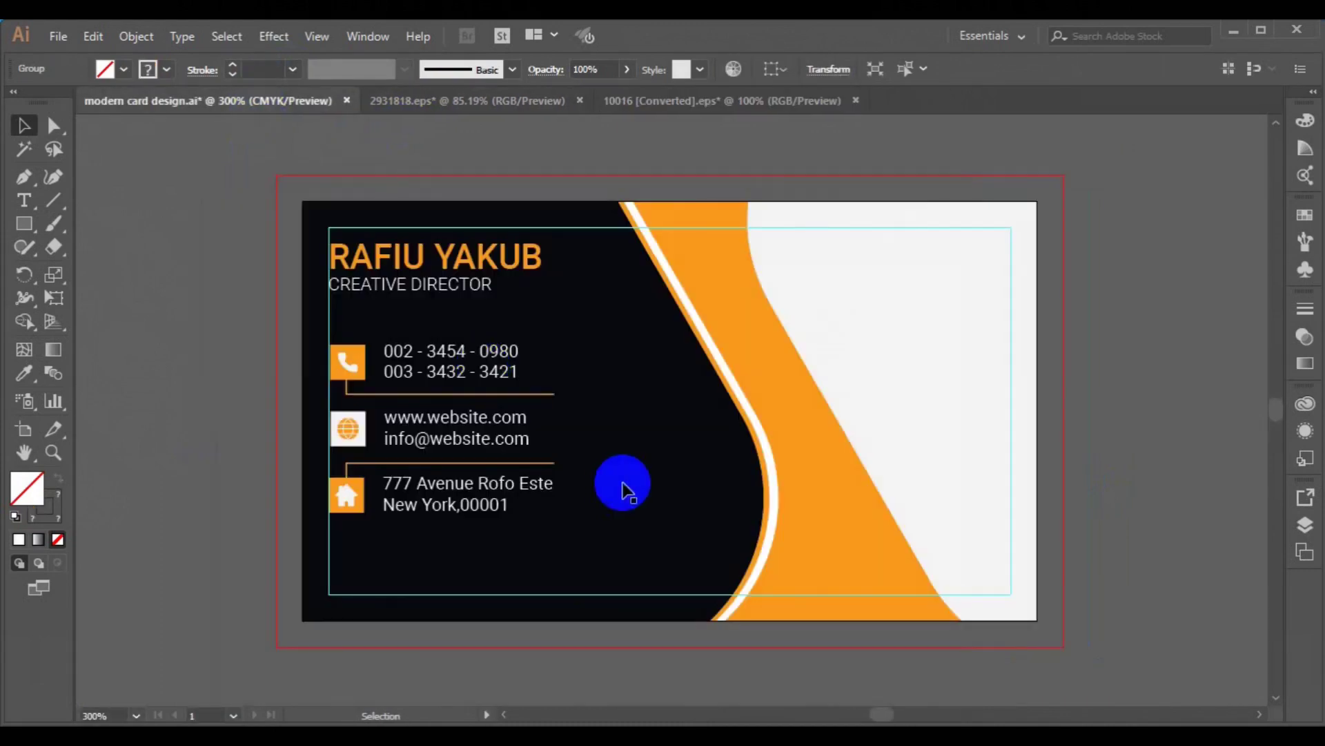
# - Paste the lightbulb icon into the card's white area, scaled to about 0.4 in
pyautogui.hotkey('ctrl', 'v')
pyautogui.moveTo(662, 444); pyautogui.dragTo(896, 334)
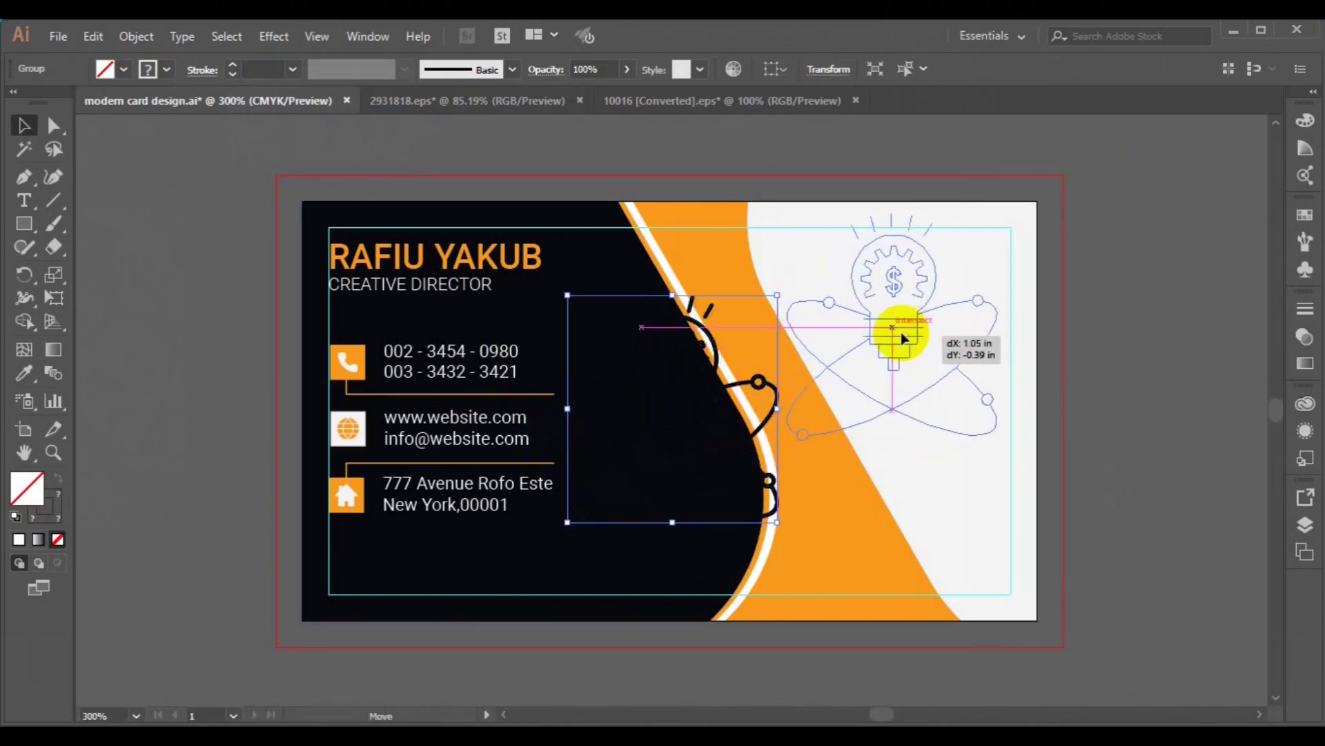
pyautogui.moveTo(994, 438); pyautogui.dragTo(936, 372)
# - Give the lightbulb icon an orange 0.75 pt outline
pyautogui.click(167, 69)
pyautogui.click(168, 69)
pyautogui.click(167, 69)
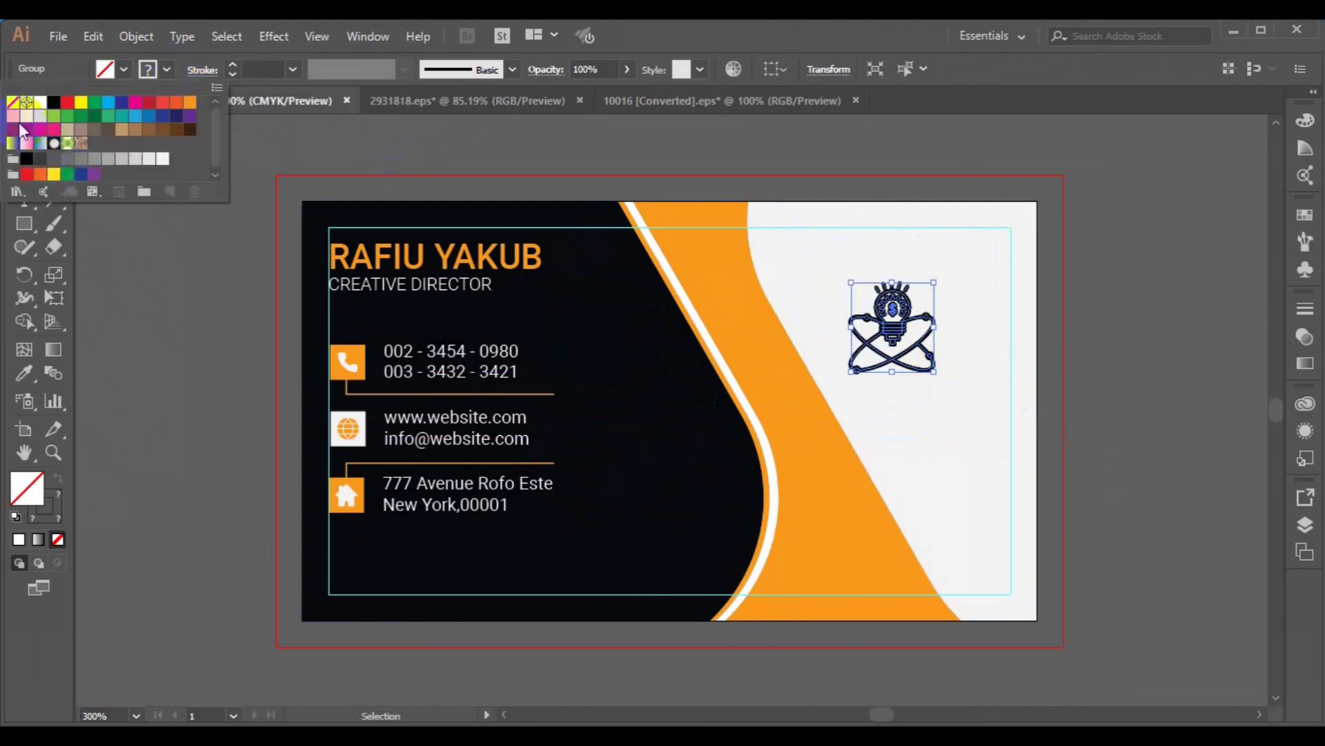
pyautogui.click(14, 117)
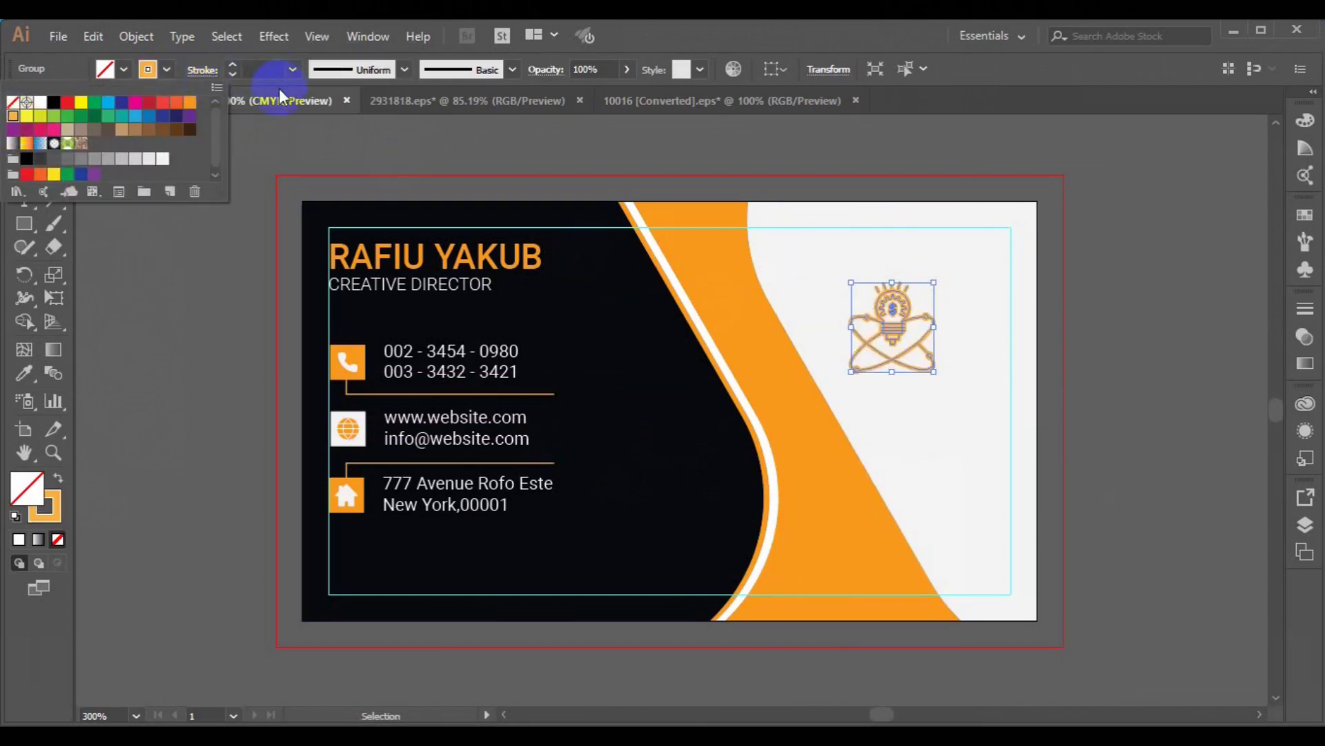
pyautogui.click(290, 69)
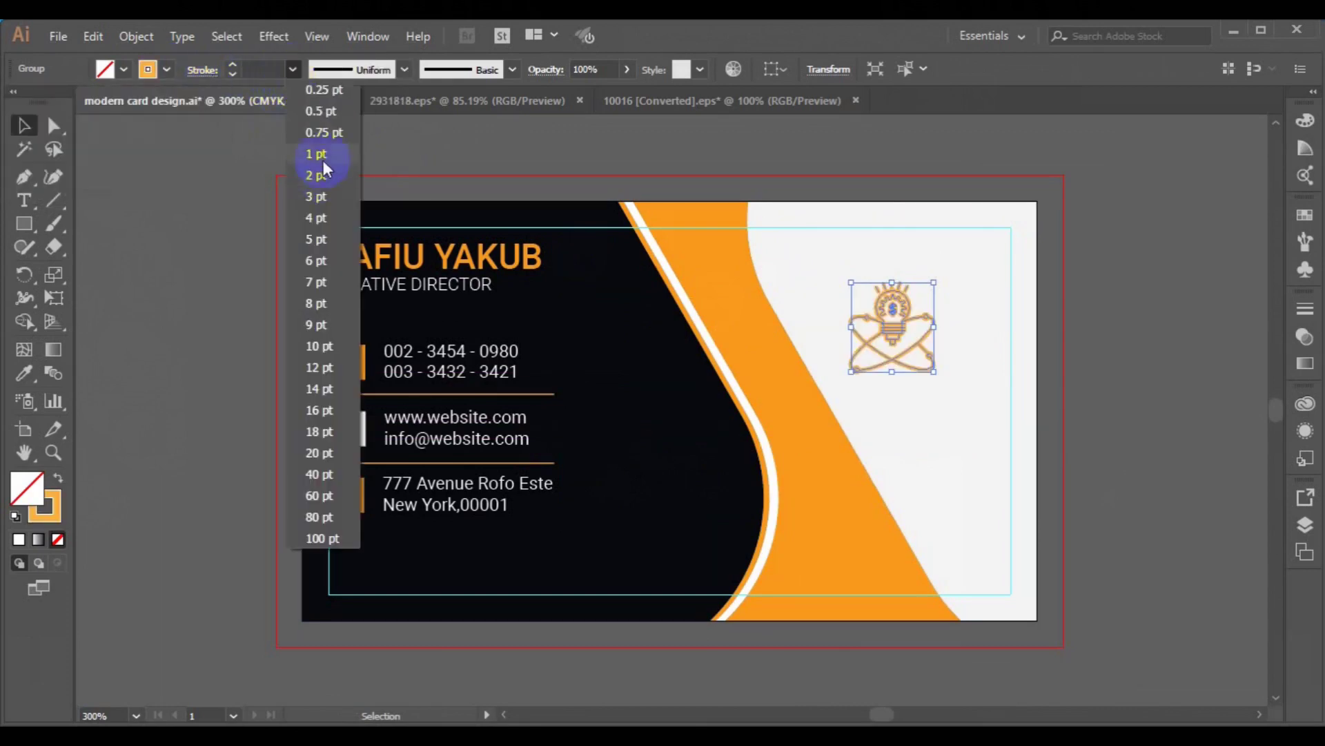
pyautogui.click(329, 135)
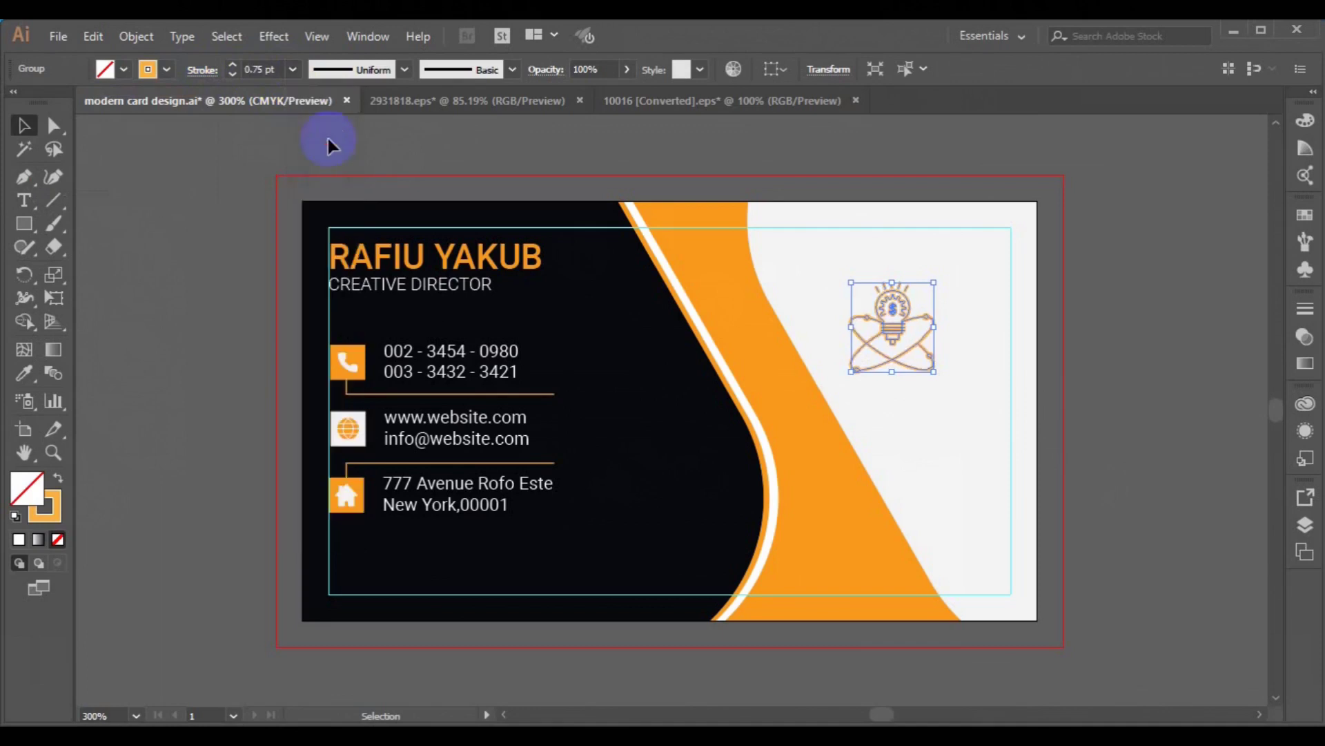
pyautogui.click(214, 234)
# - Recolour the logo's outline near-black and thin its strokes to 0.5 pt
pyautogui.click(893, 330)
pyautogui.click(167, 70)
pyautogui.click(30, 367)
pyautogui.click(24, 372)
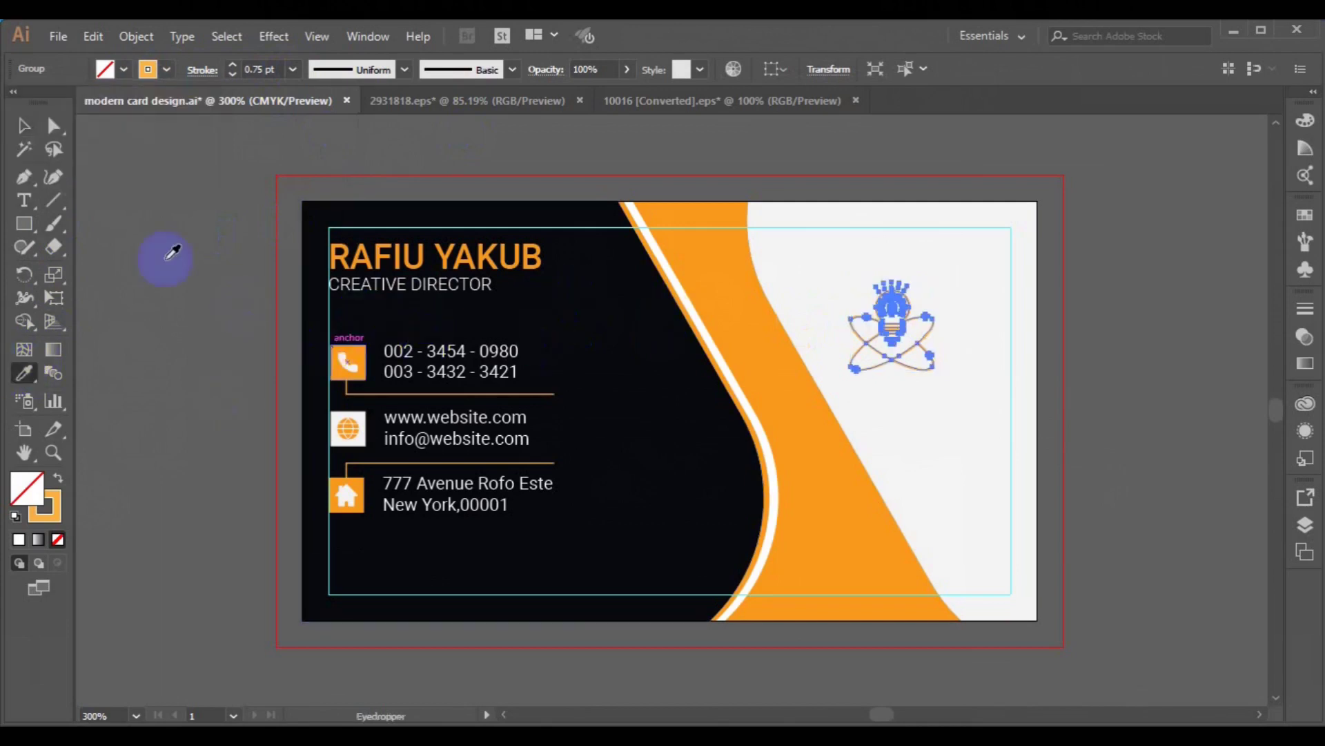
pyautogui.click(165, 69)
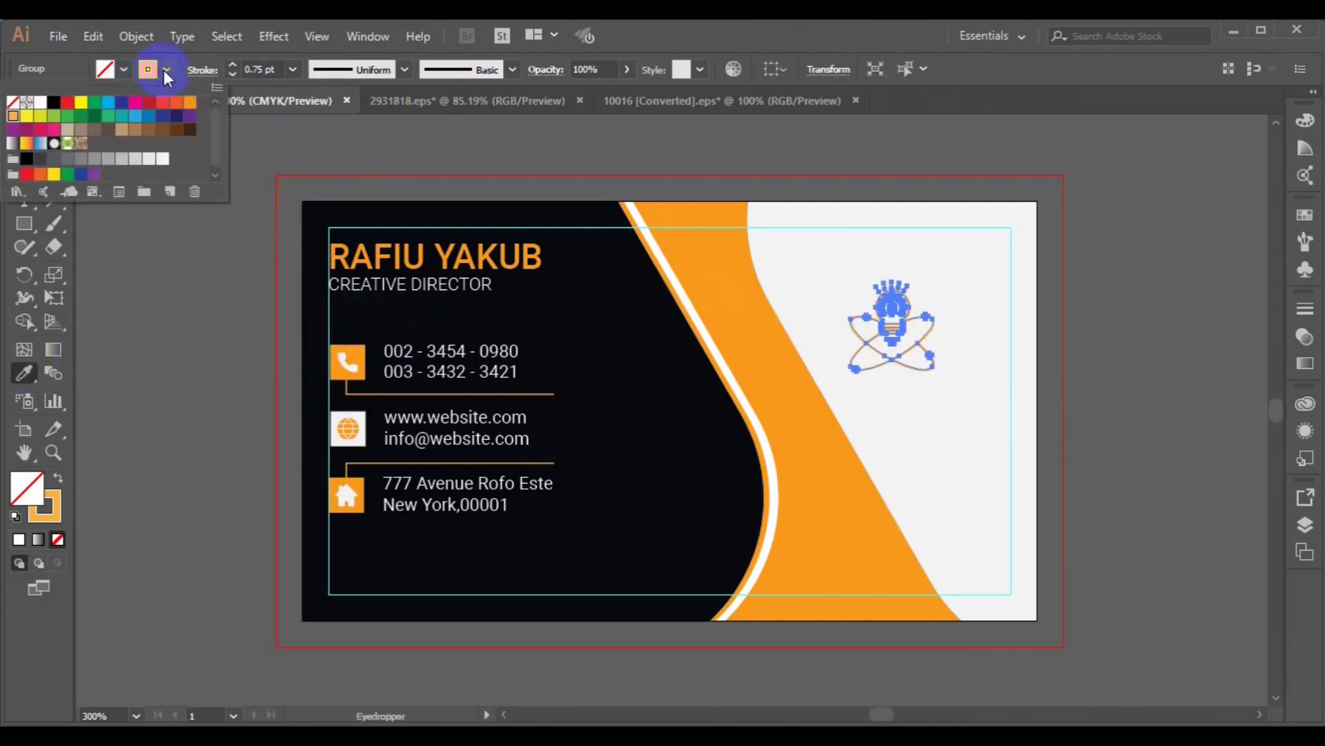
pyautogui.click(40, 169)
pyautogui.click(292, 71)
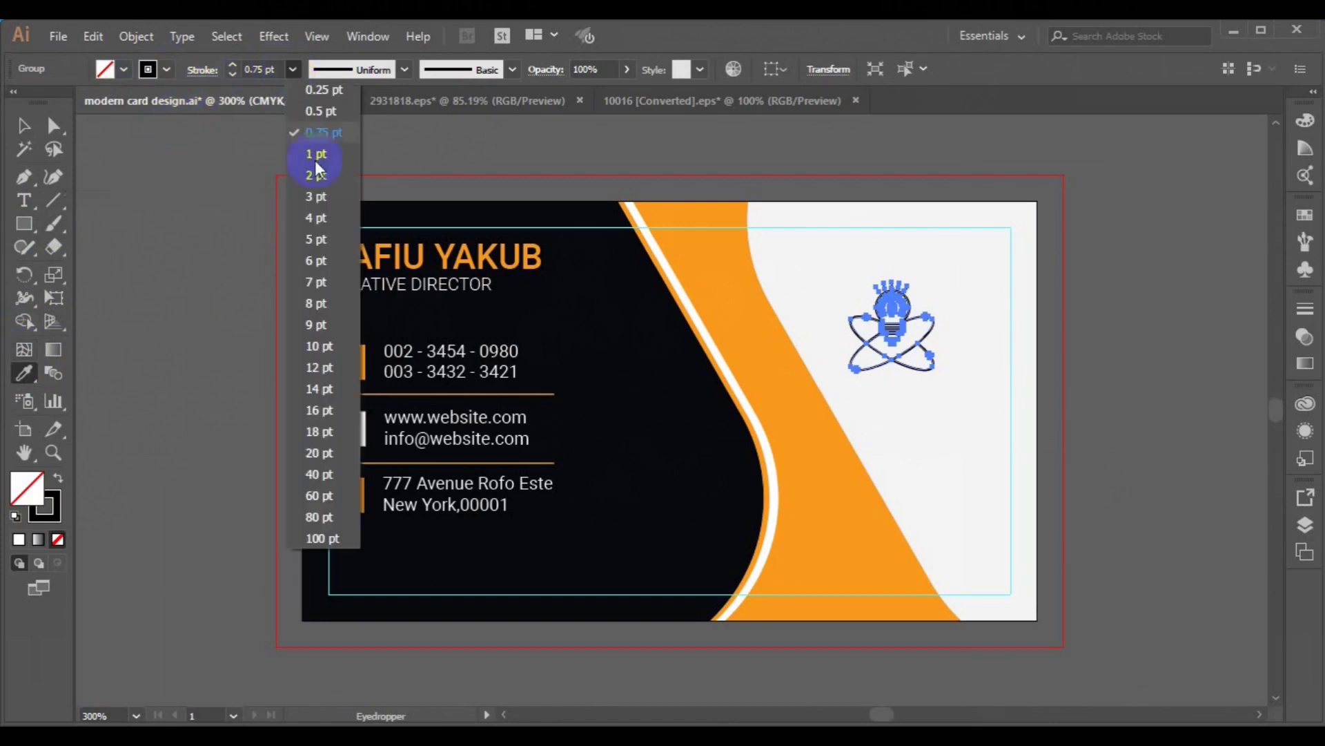
pyautogui.click(329, 109)
pyautogui.click(23, 137)
# - Nudge the logo up and to the right, then zoom out to view the card
pyautogui.click(892, 316)
pyautogui.moveTo(894, 338); pyautogui.dragTo(919, 321)
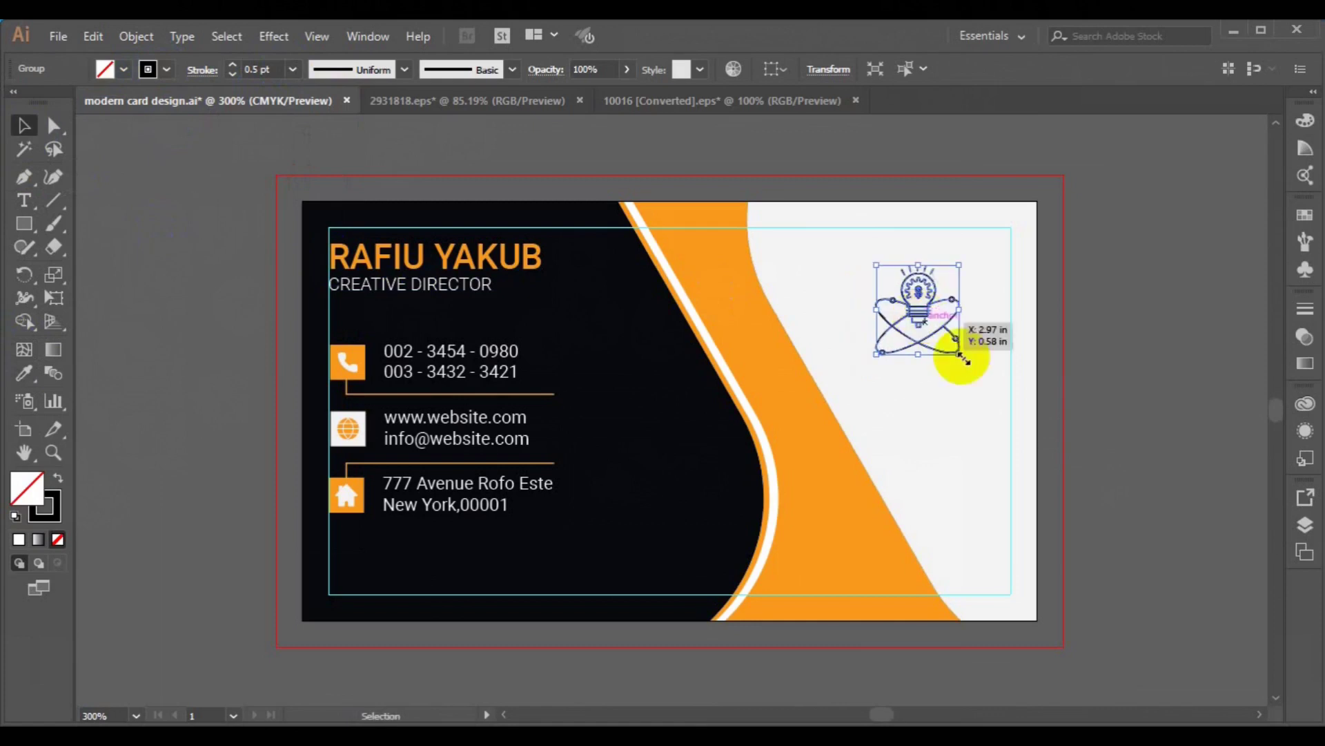
pyautogui.click(1081, 411)
pyautogui.hotkey('ctrl', '-')
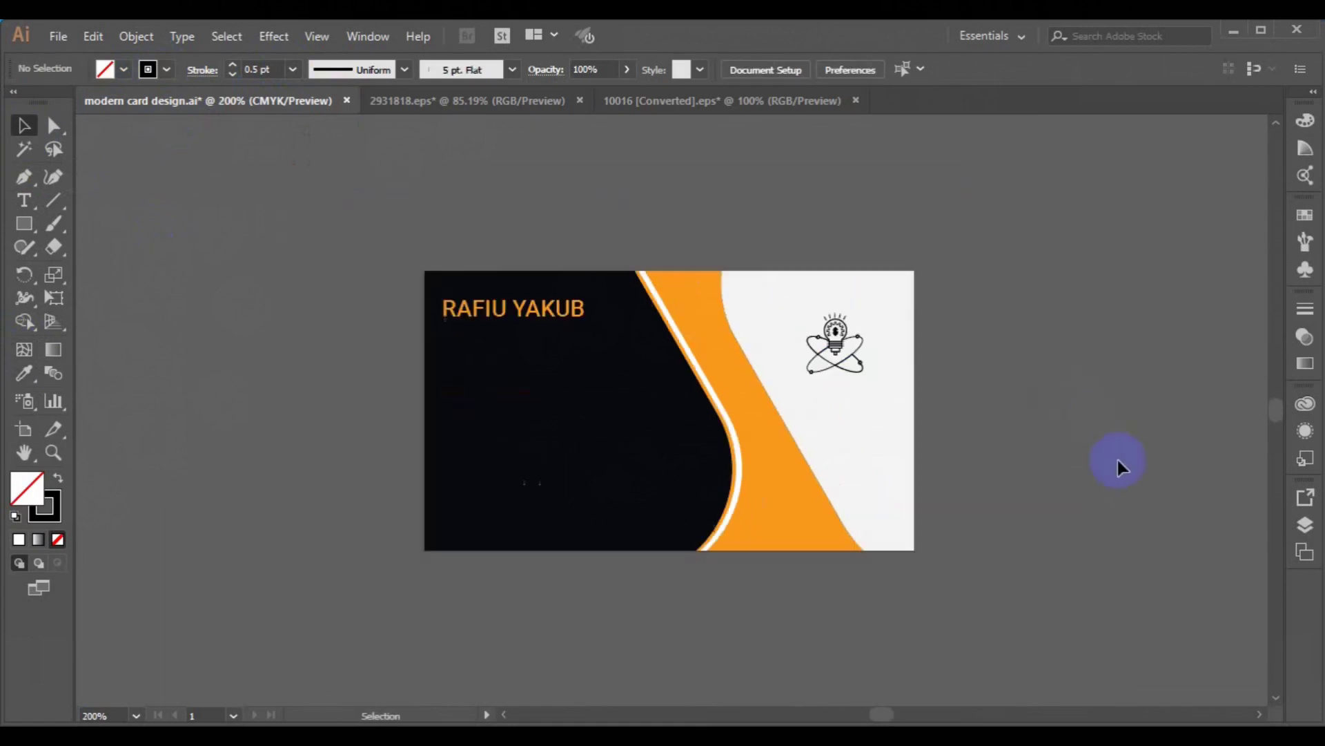